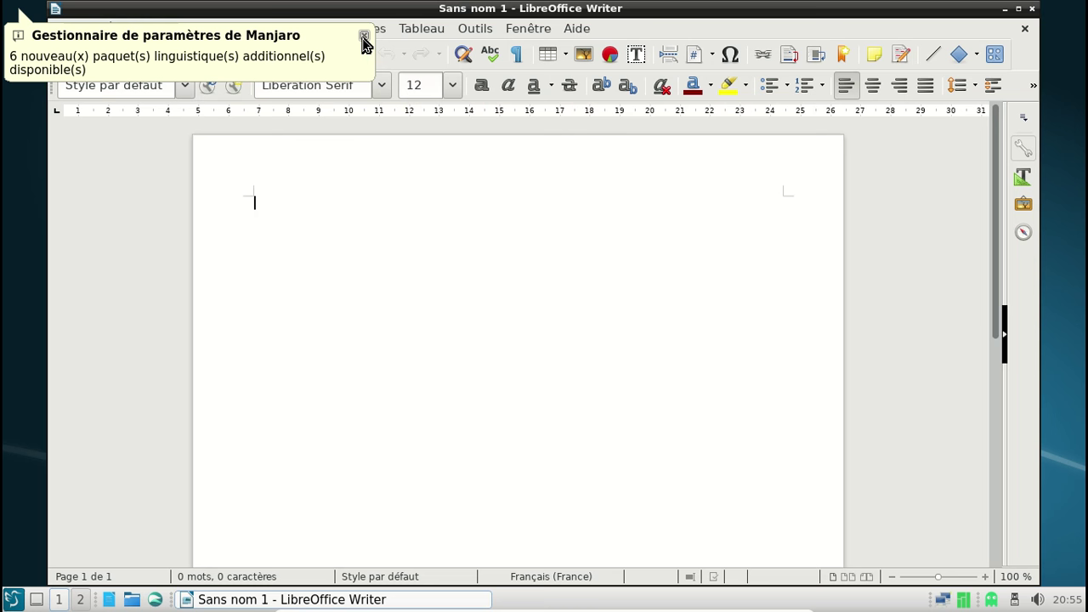
Close the Manjaro notice that 6 additional language packages are available.
click(363, 35)
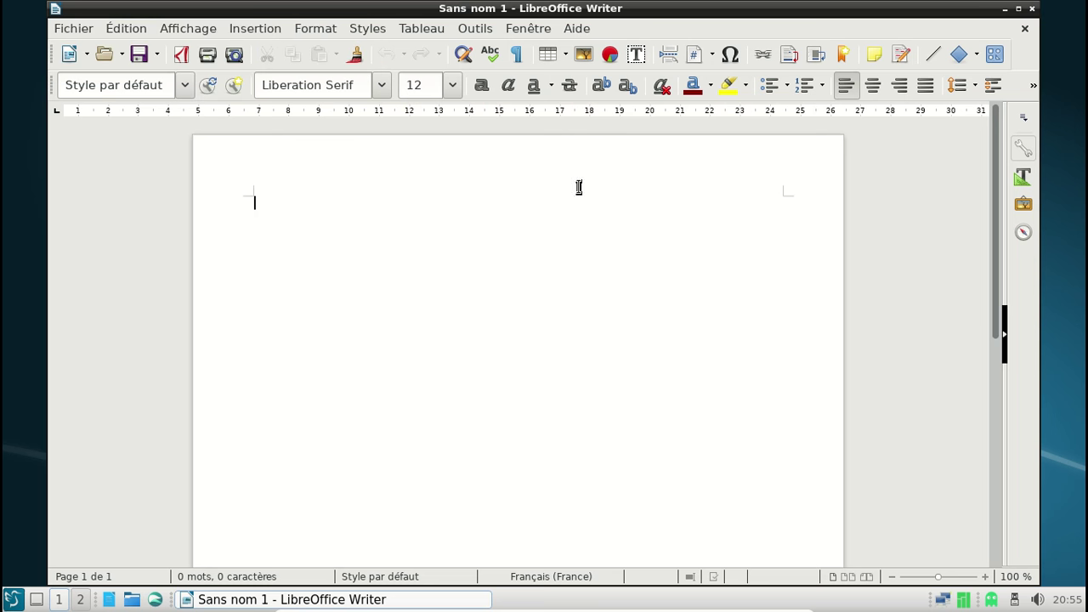
View the About LibreOffice version details, then quit LibreOffice Writer.
right_click(963, 603)
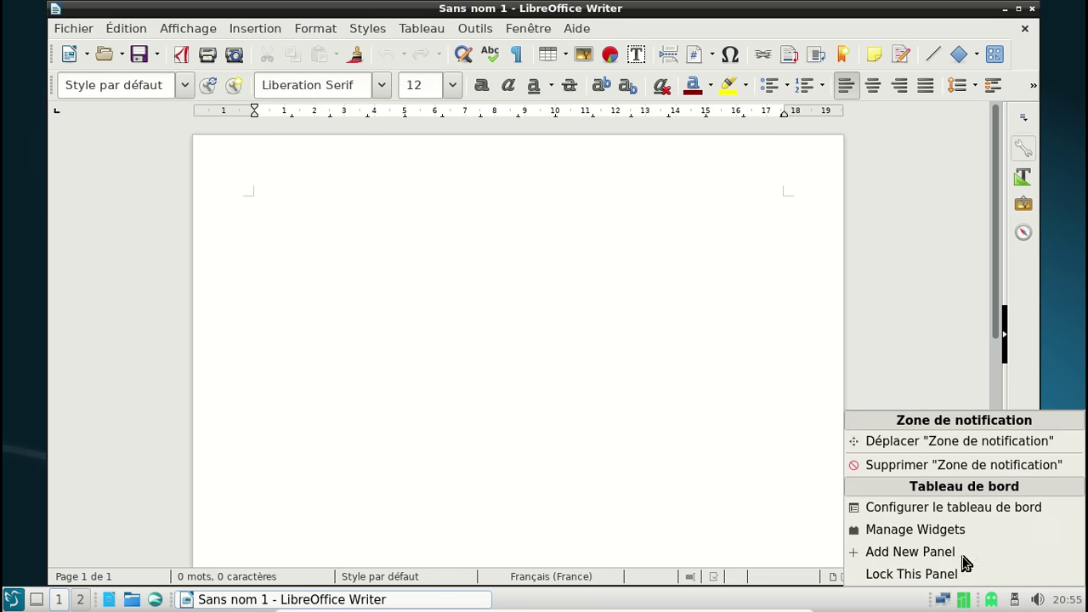
click(968, 602)
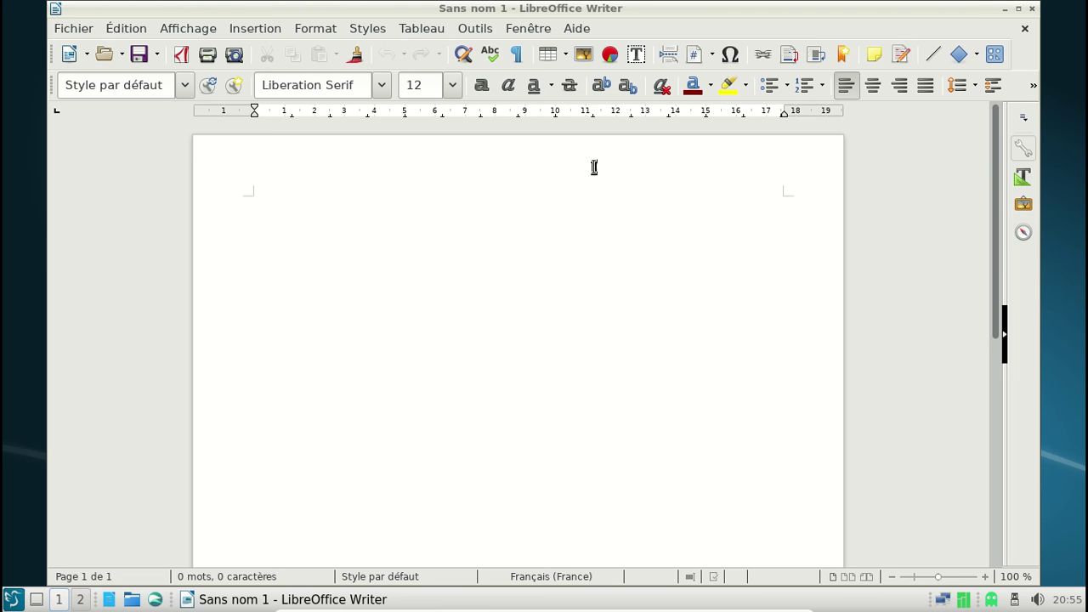
click(581, 28)
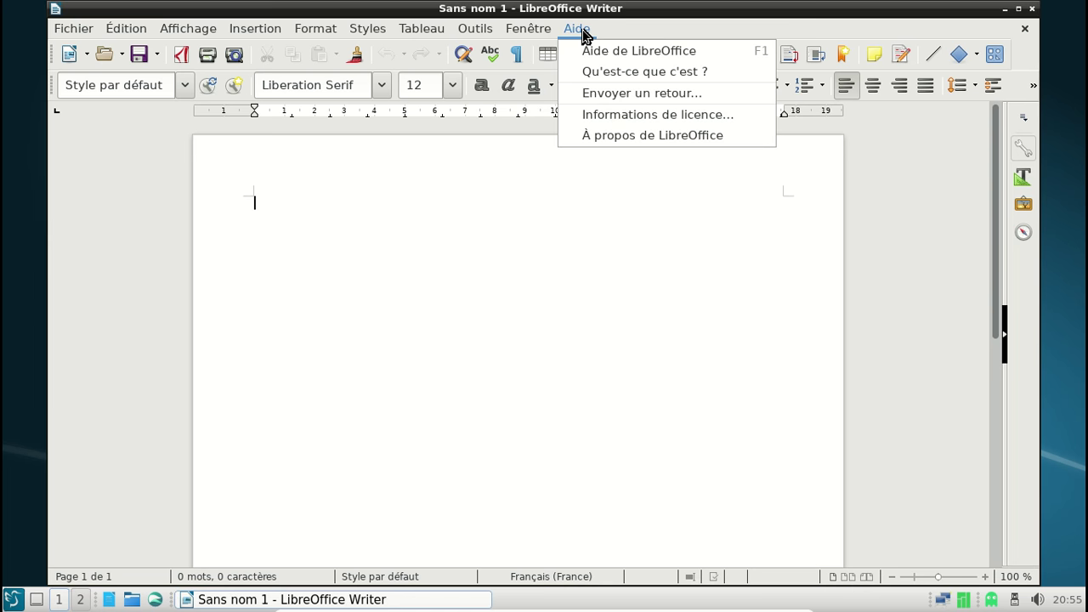
click(621, 143)
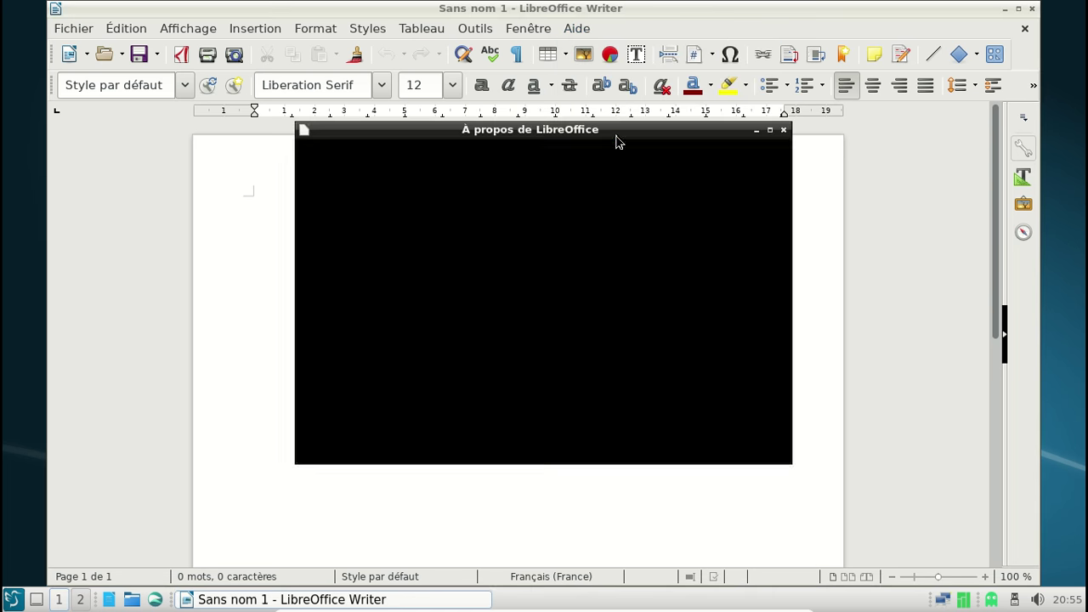
click(737, 443)
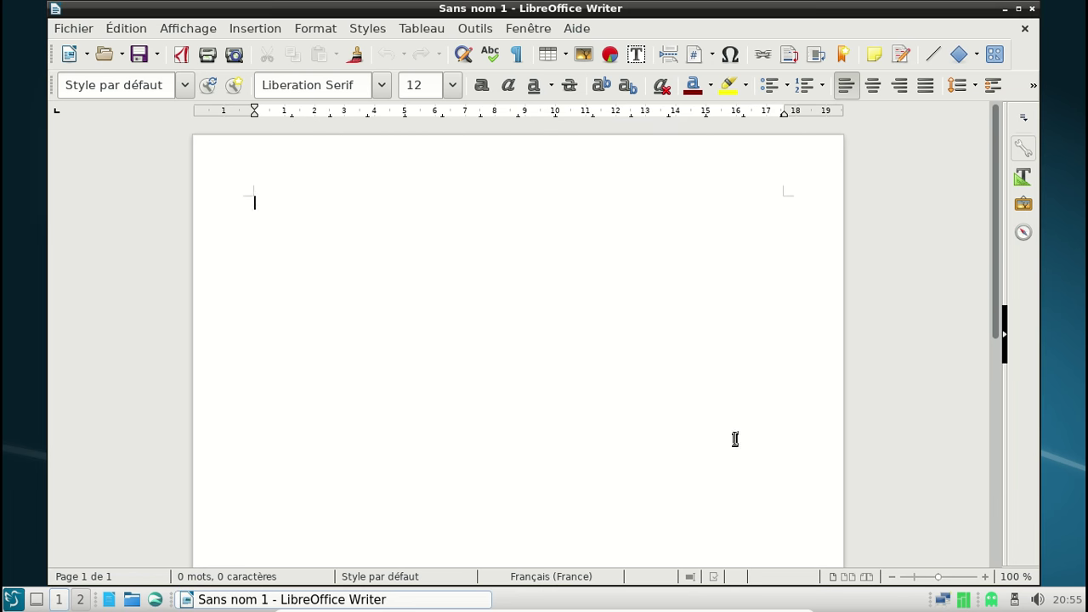
click(1032, 11)
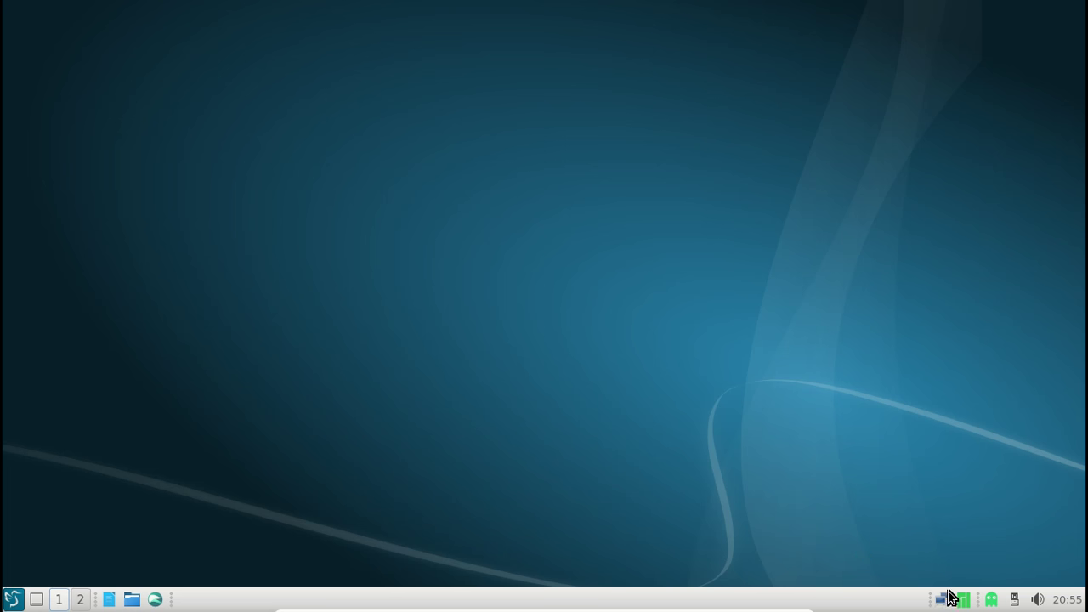
click(18, 605)
mouse_move(82, 464)
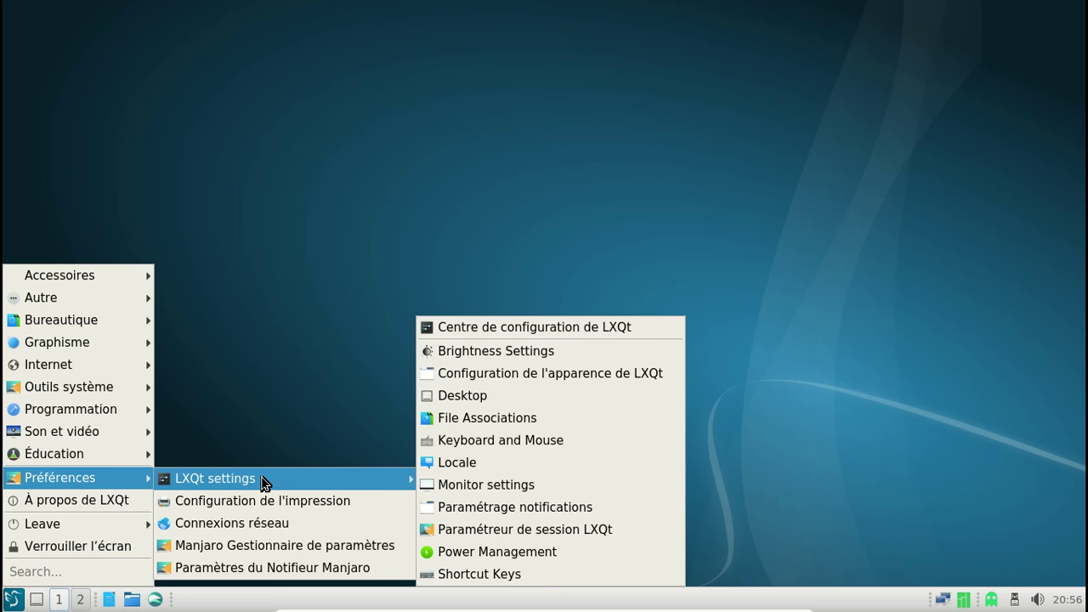
click(283, 543)
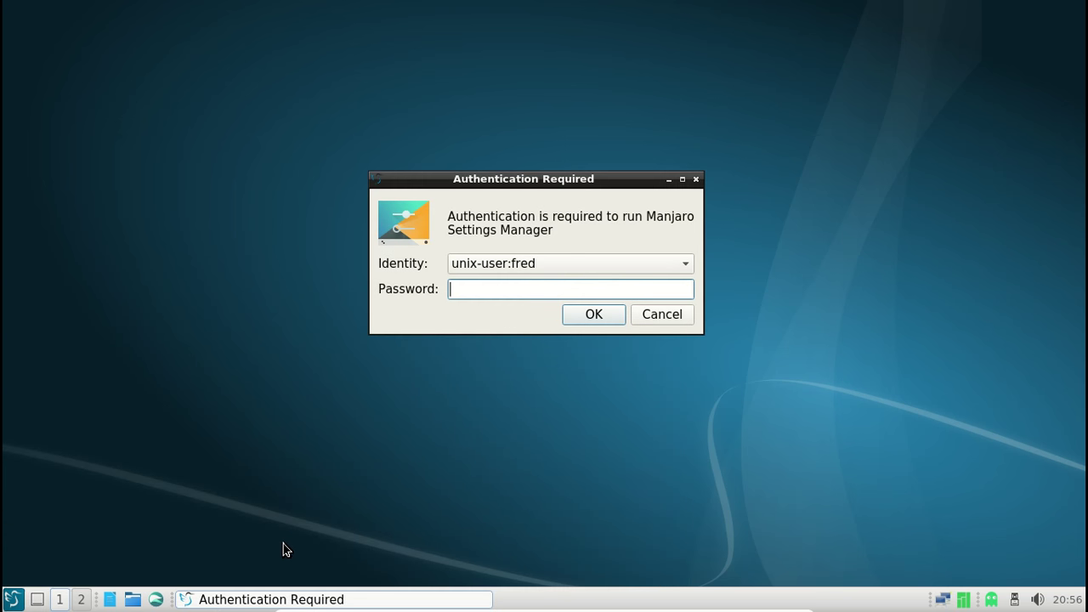
text(*******)
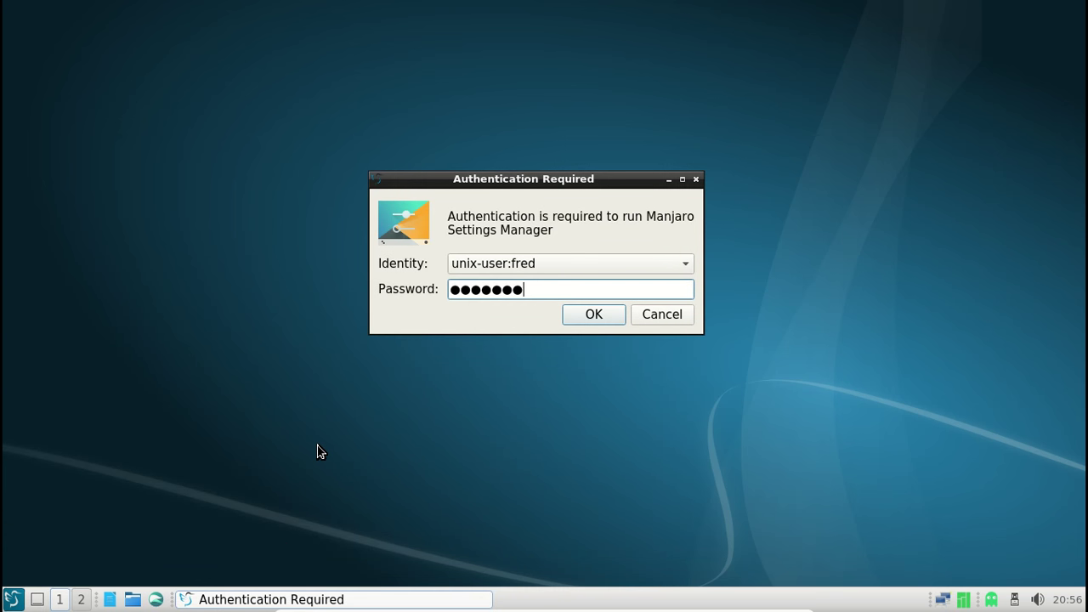
key(Return)
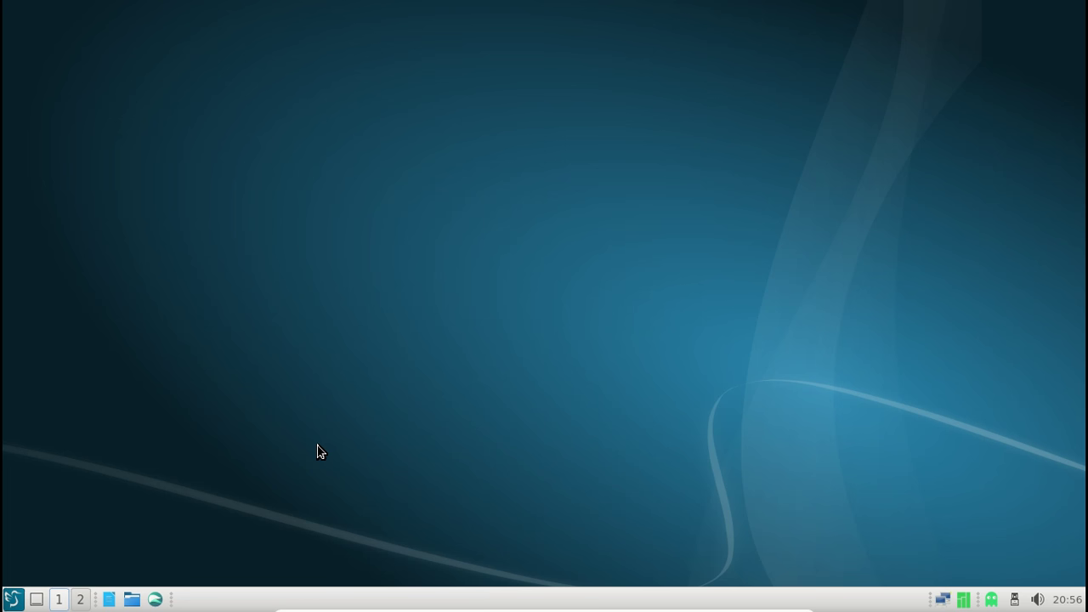
click(624, 277)
click(10, 600)
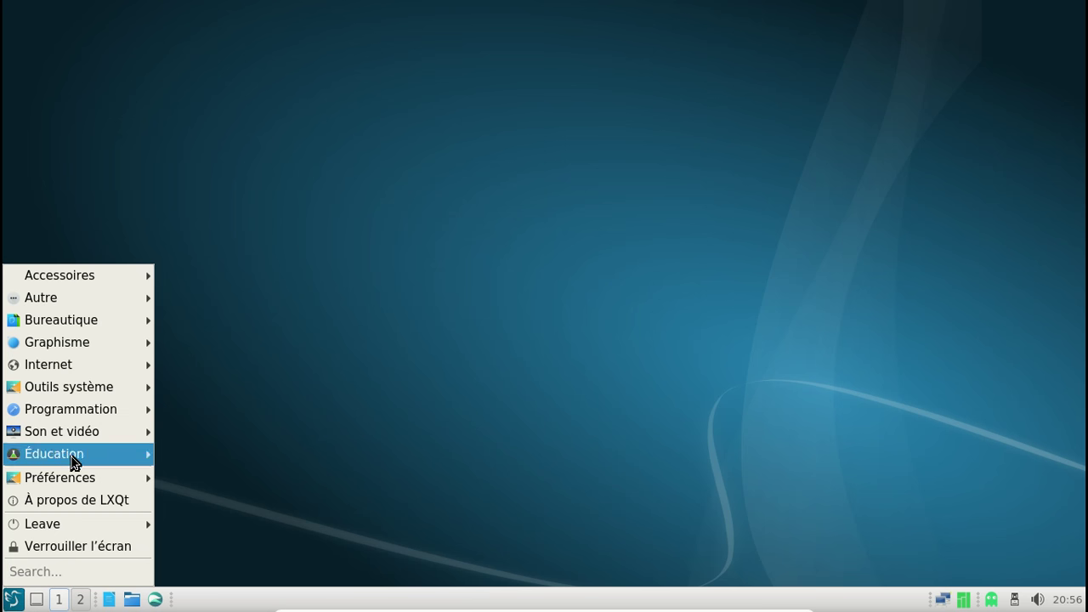
mouse_move(79, 529)
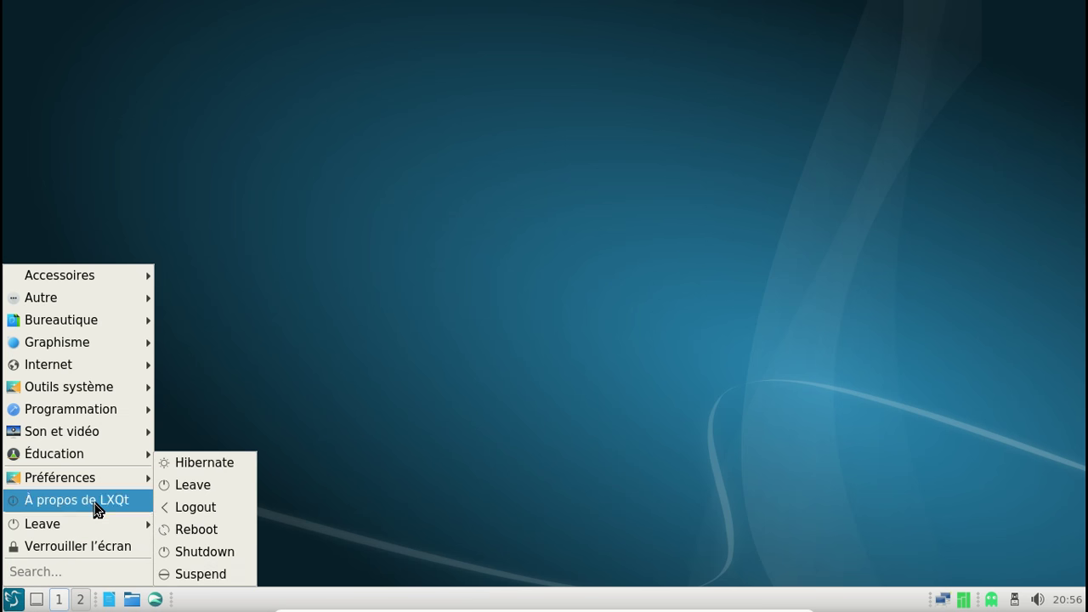
mouse_move(97, 437)
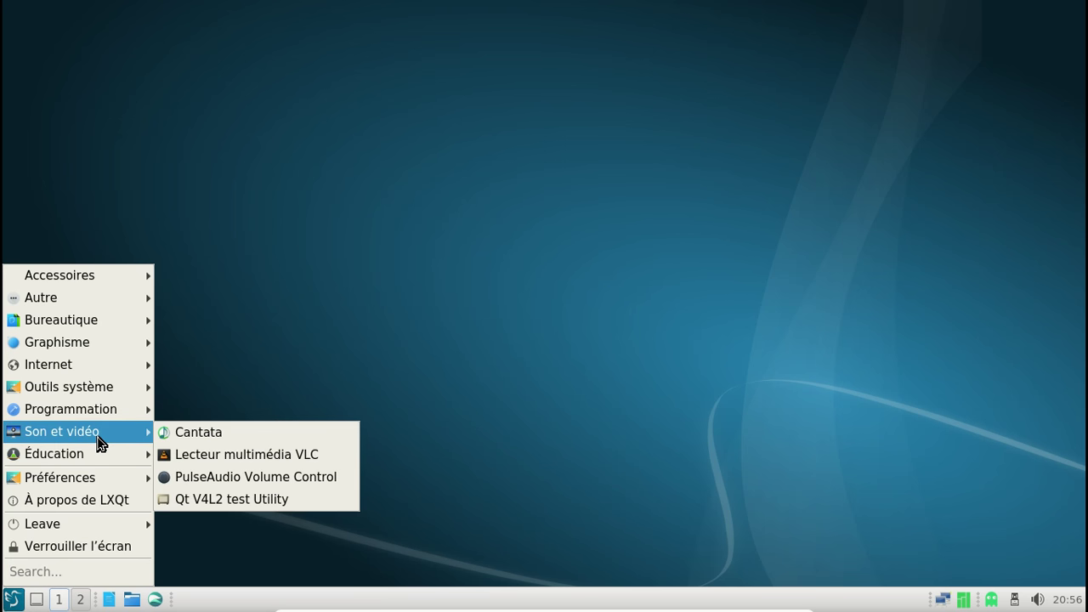
mouse_move(116, 483)
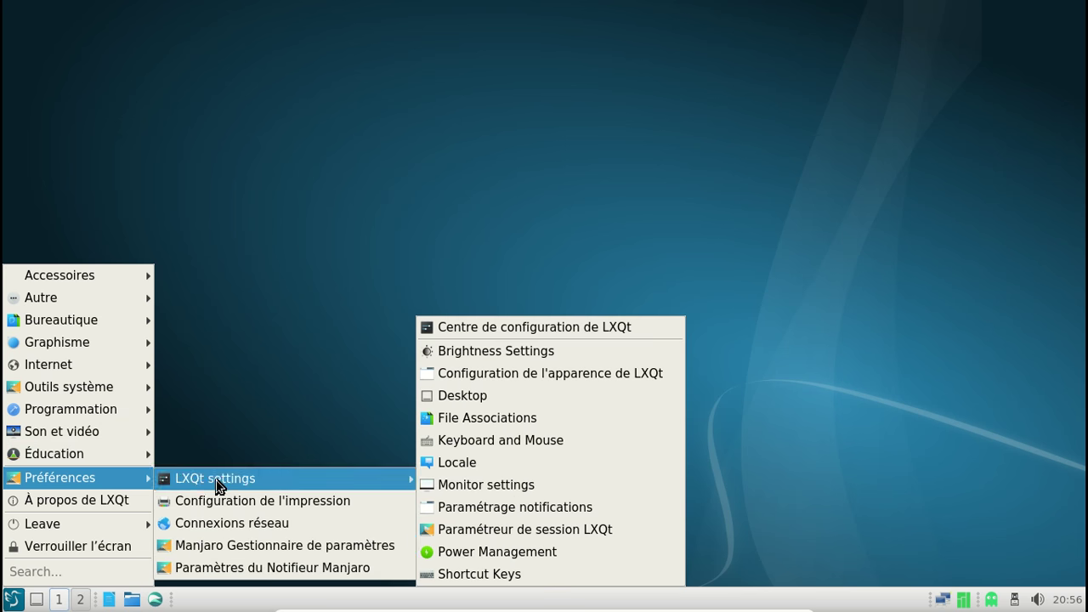
click(246, 569)
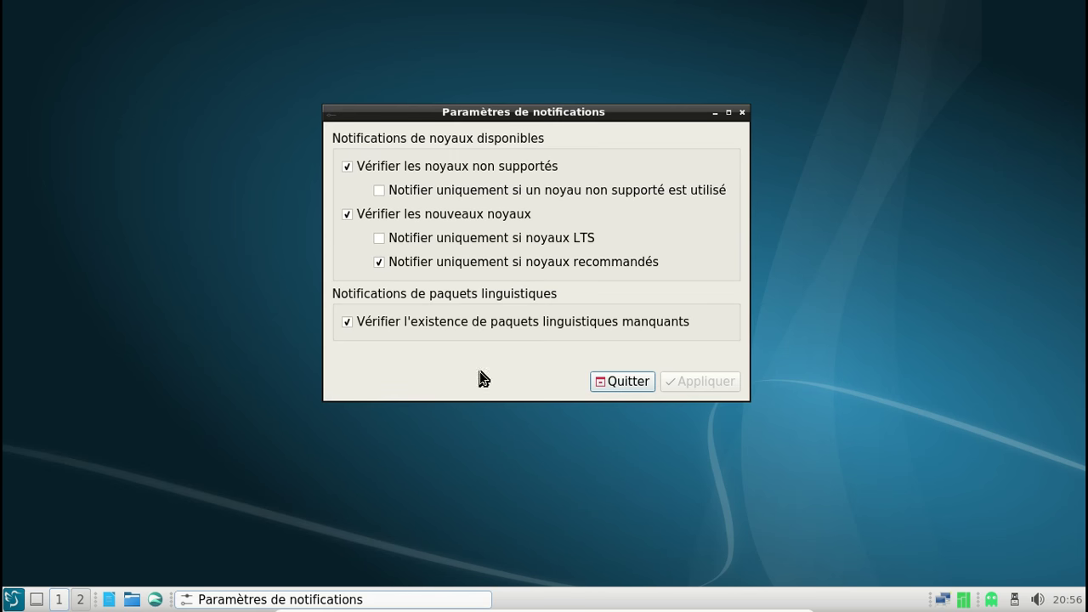
click(618, 384)
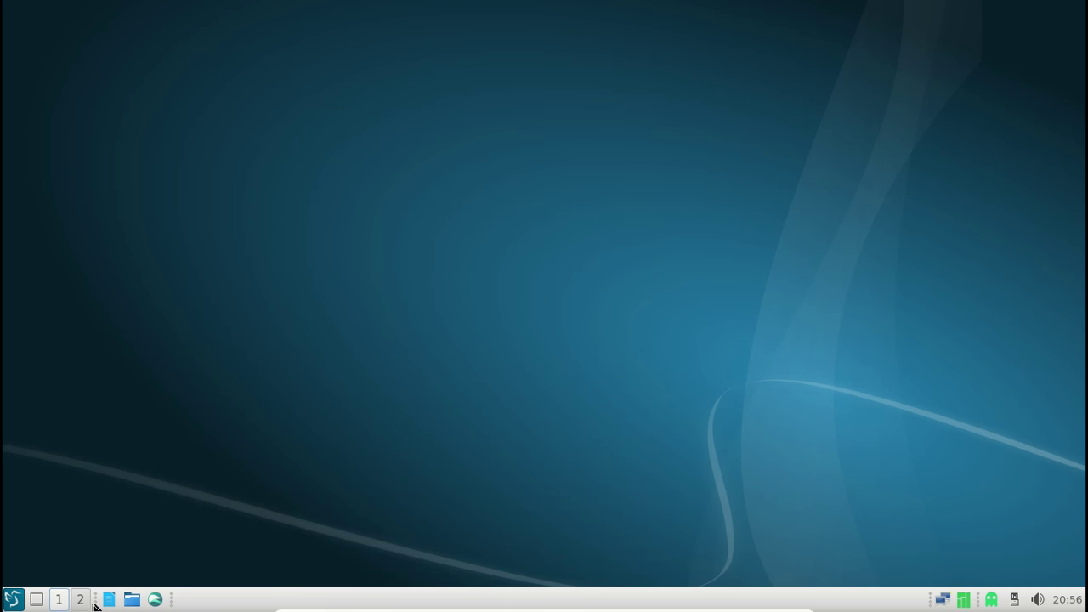
Launch Manjaro Settings Manager from the application menu and authenticate with the administrator password.
click(15, 600)
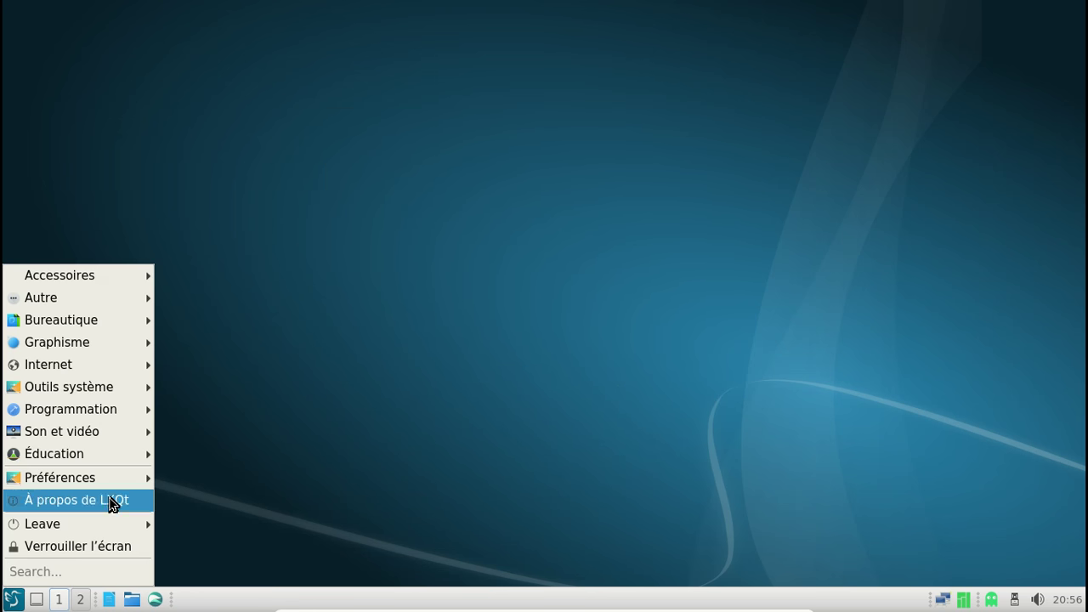
mouse_move(110, 481)
click(316, 550)
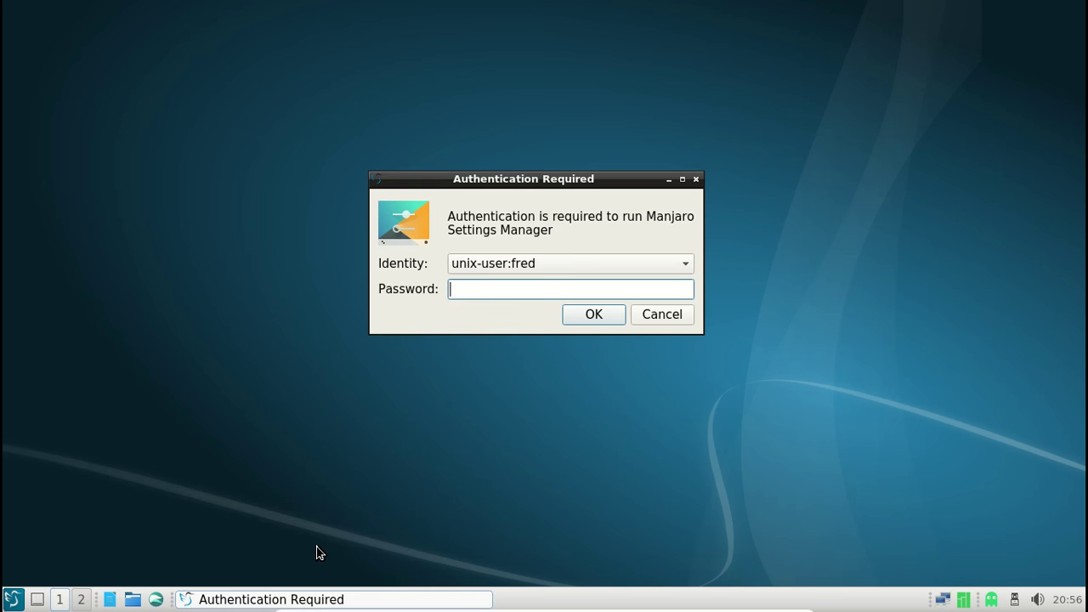
text(********)
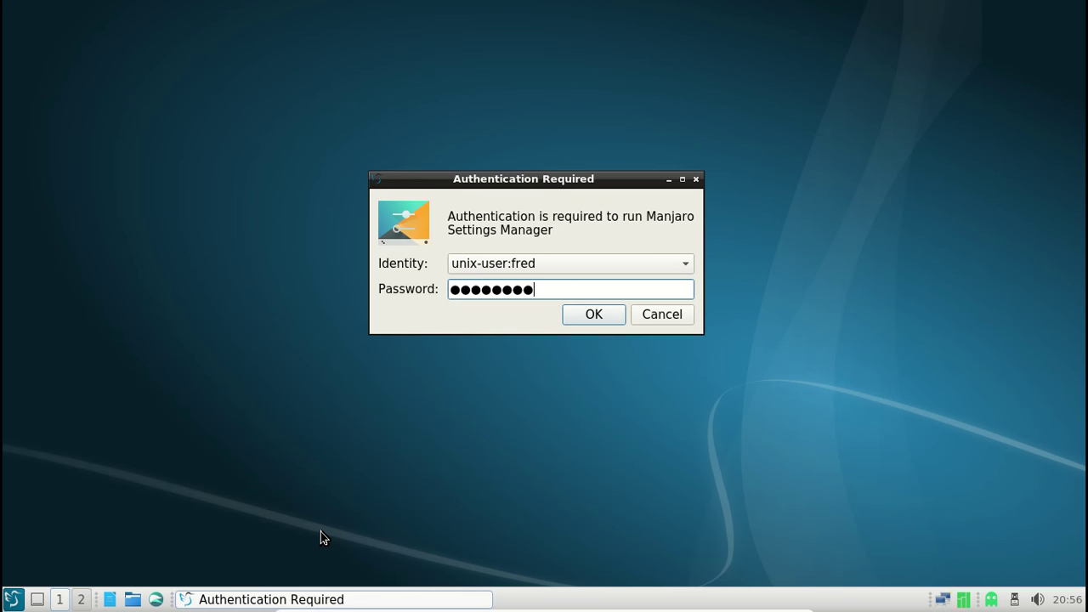
key(Return)
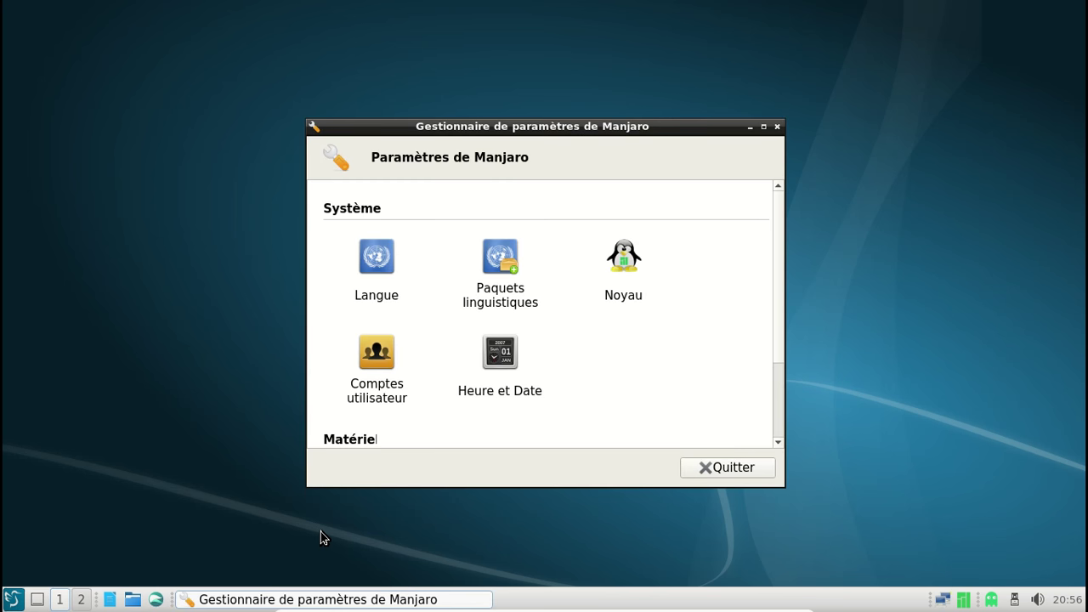
Install the six missing language packages such as hunspell-fr, then quit the settings manager.
double_click(483, 256)
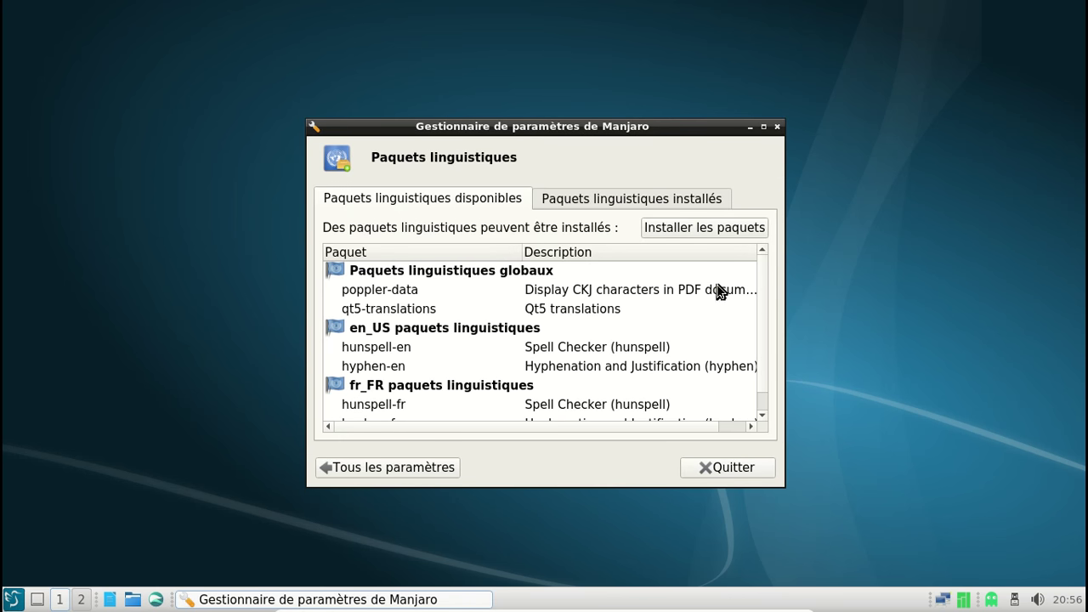
click(708, 229)
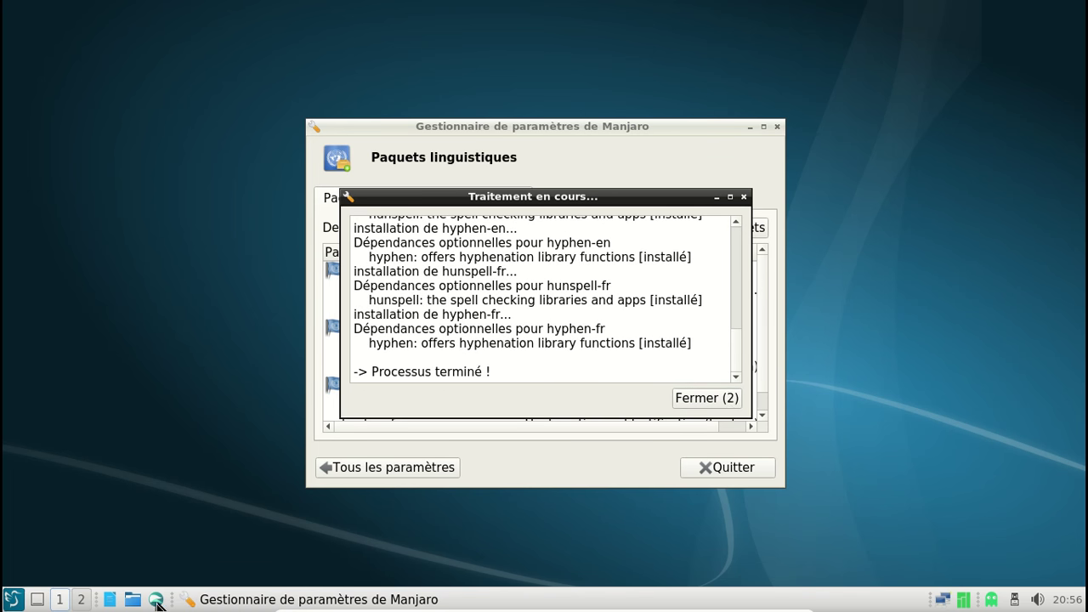
click(711, 395)
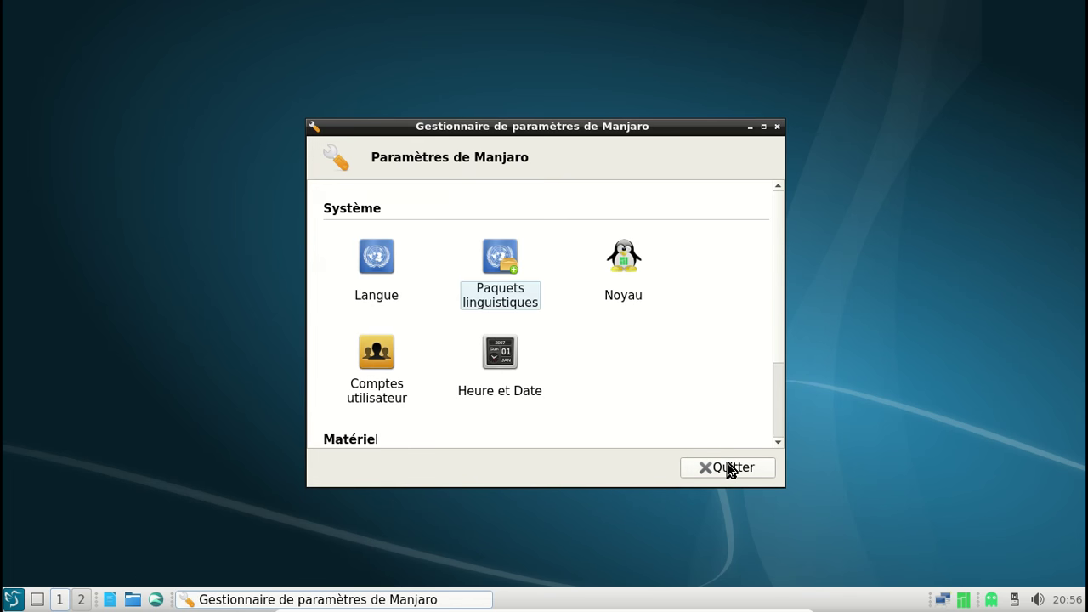
click(729, 467)
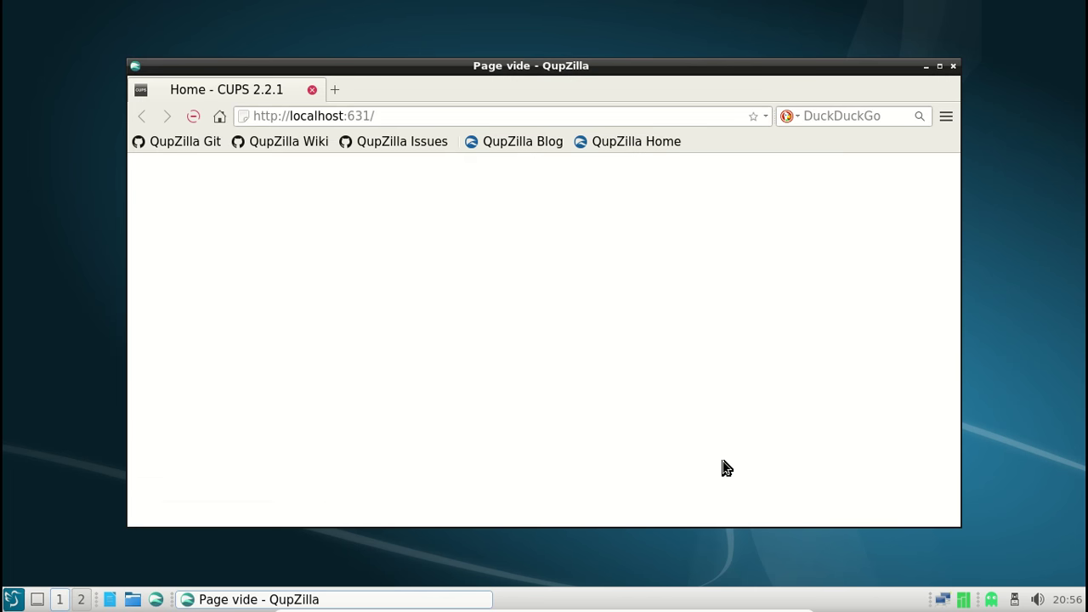
Open a new QupZilla tab and go to youtube.com.
click(336, 90)
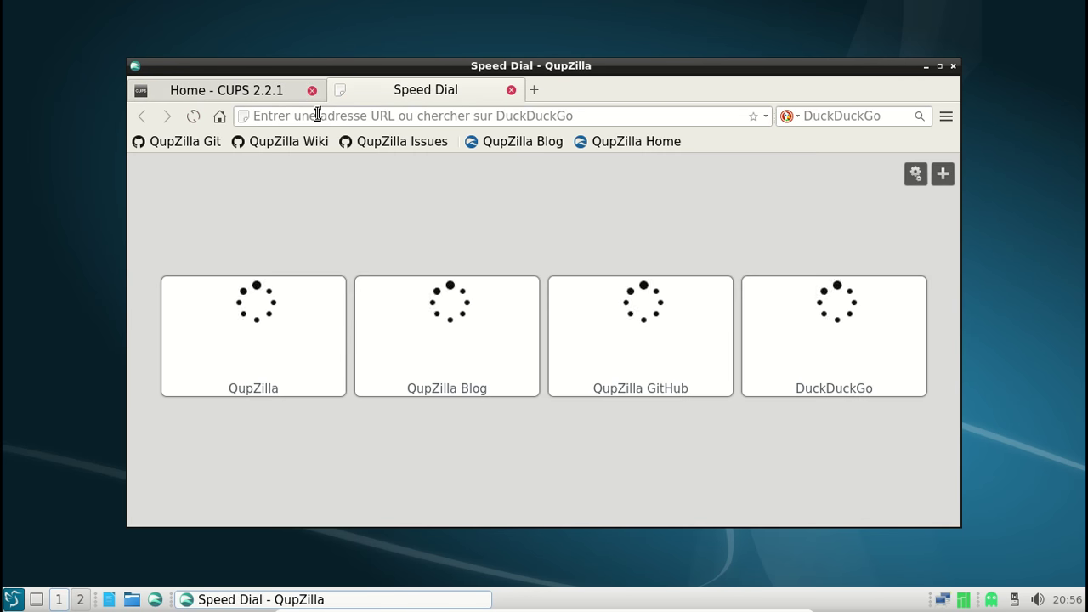
text(youtube.com)
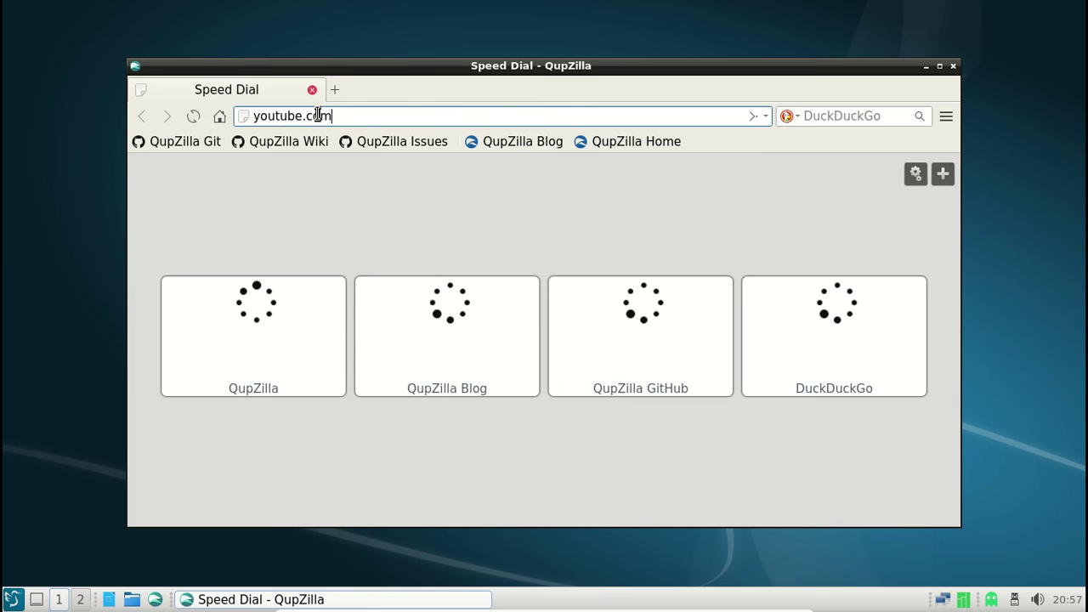
key(Return)
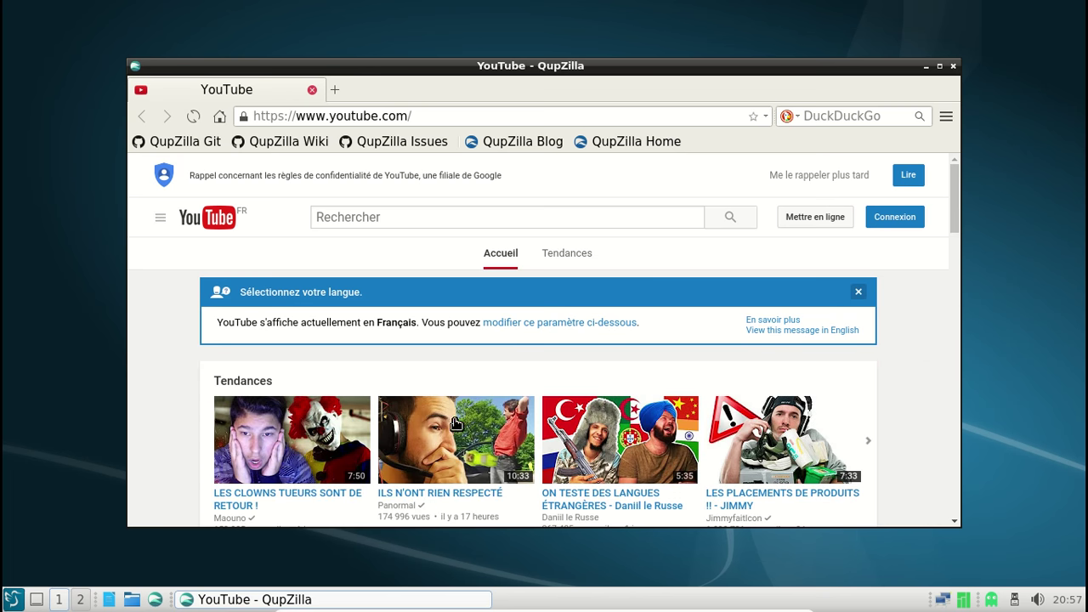
Open the video 'J'AI MIS AKINATOR EN PLS !' and play it from 1:59.
scroll(518, 408, down, 3)
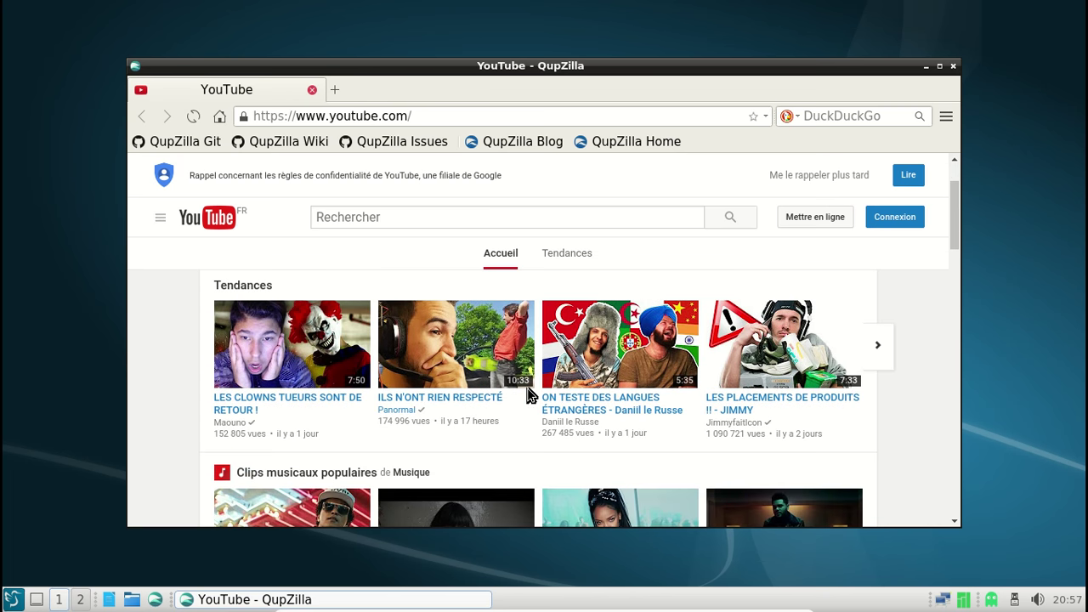
scroll(527, 395, down, 3)
scroll(529, 395, down, 3)
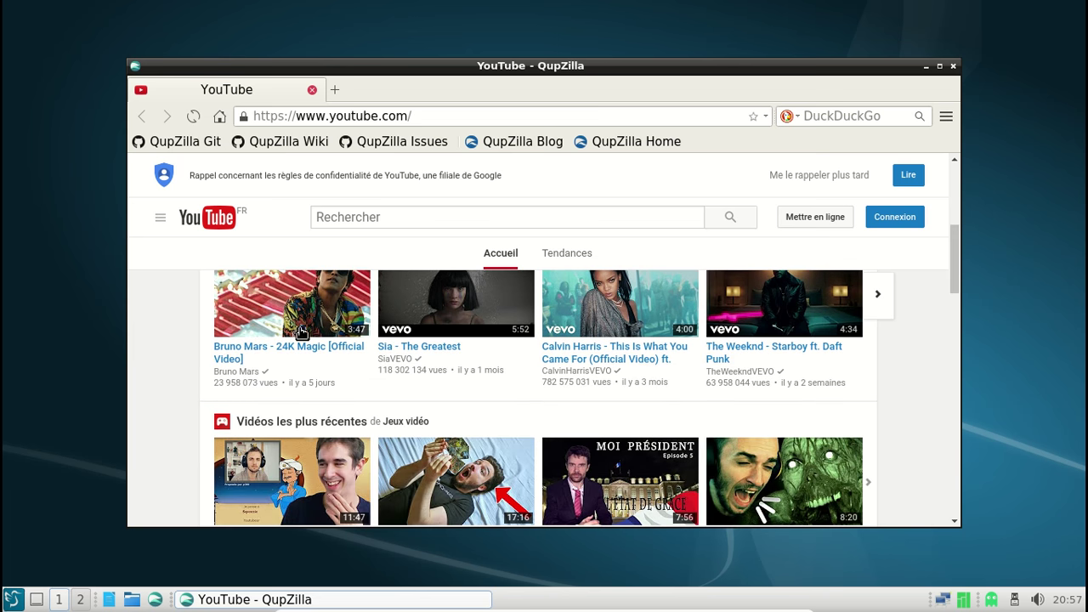
click(334, 462)
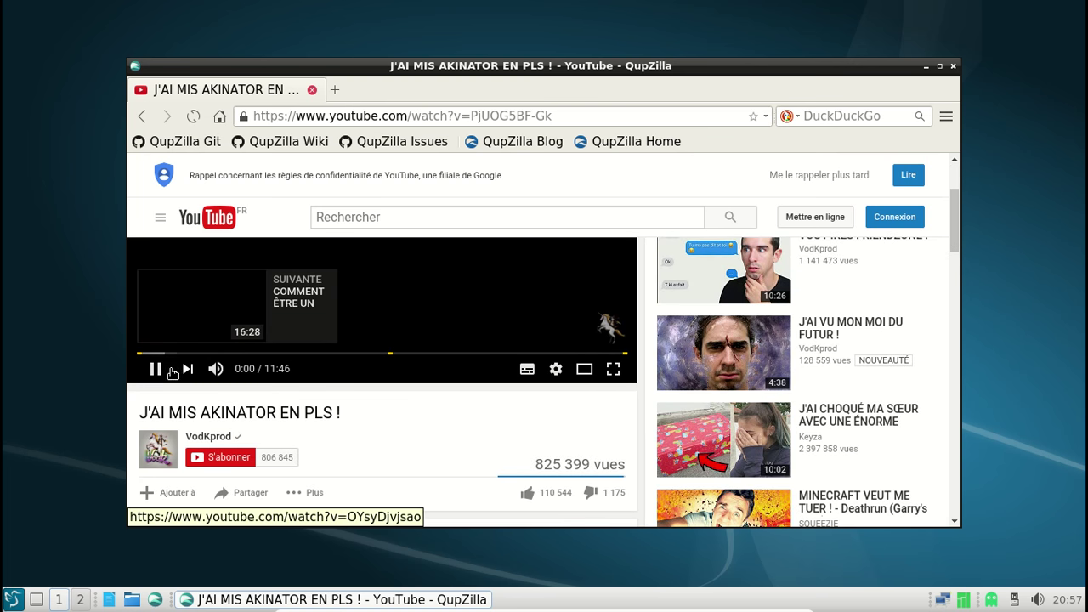
click(217, 352)
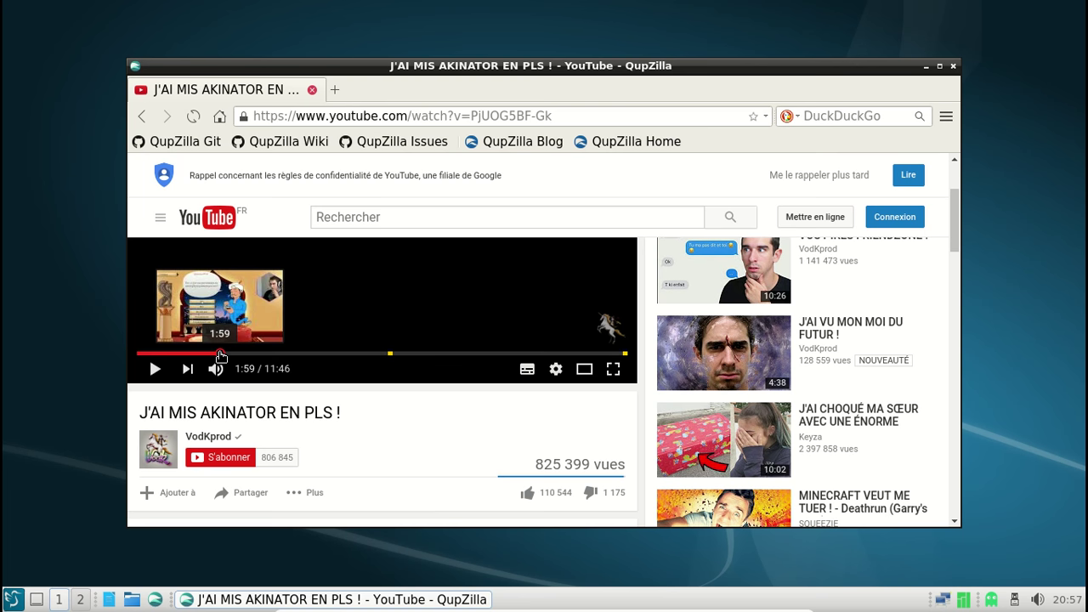
click(602, 253)
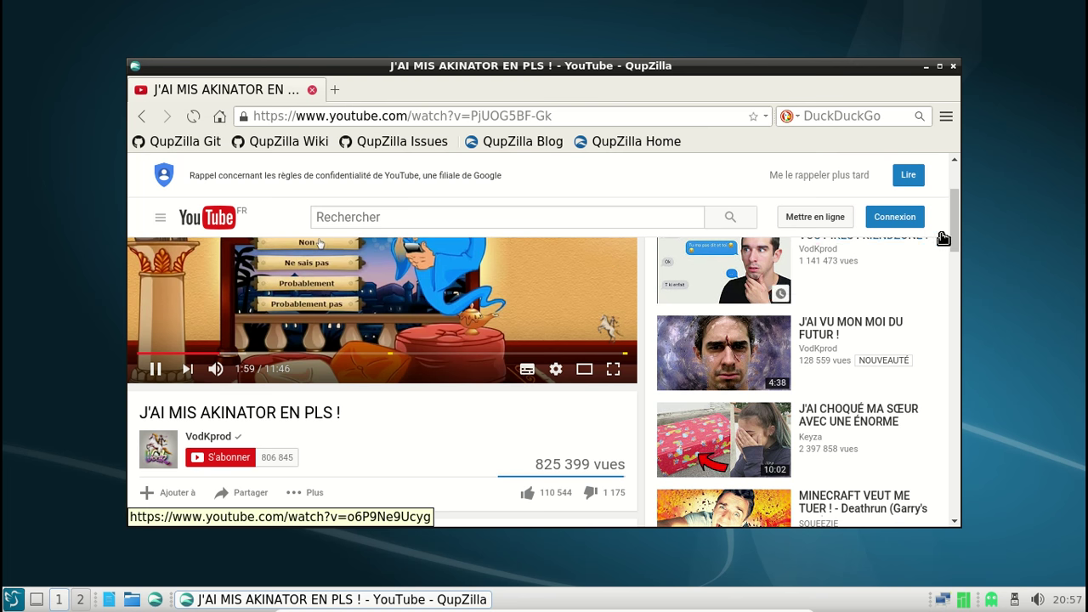
scroll(955, 201, up, 3)
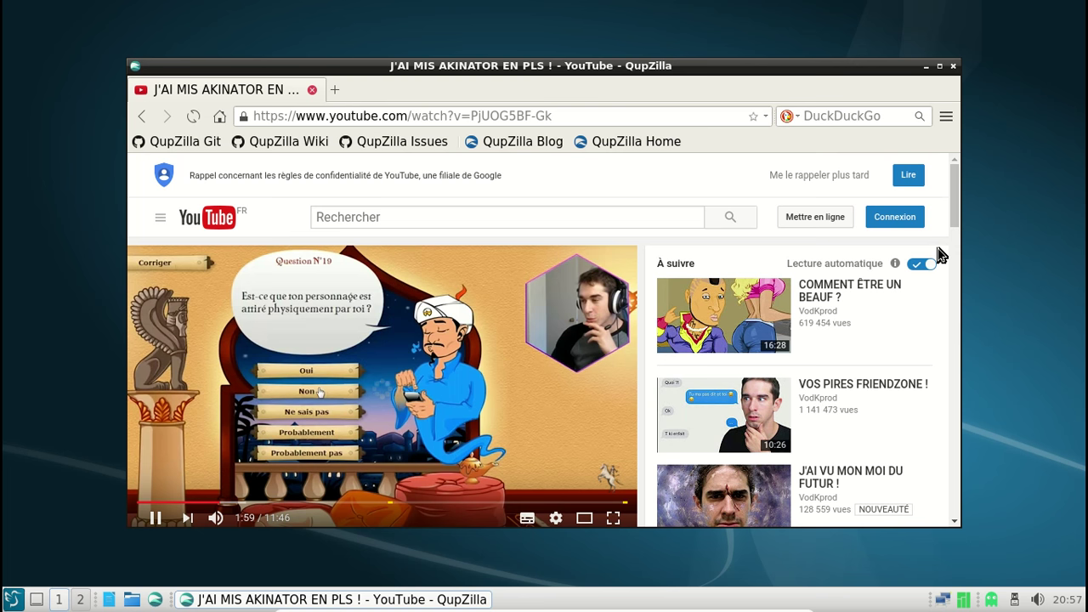
Open the tray volume control settings and switch the controlled system from Alsa back to PulseAudio.
right_click(1038, 599)
click(986, 417)
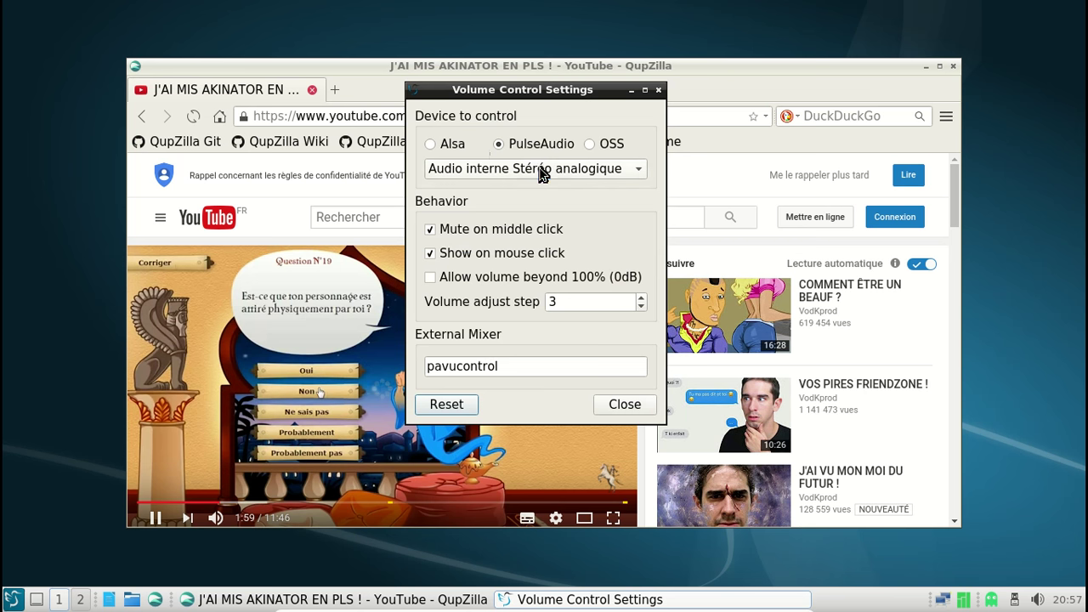
click(462, 145)
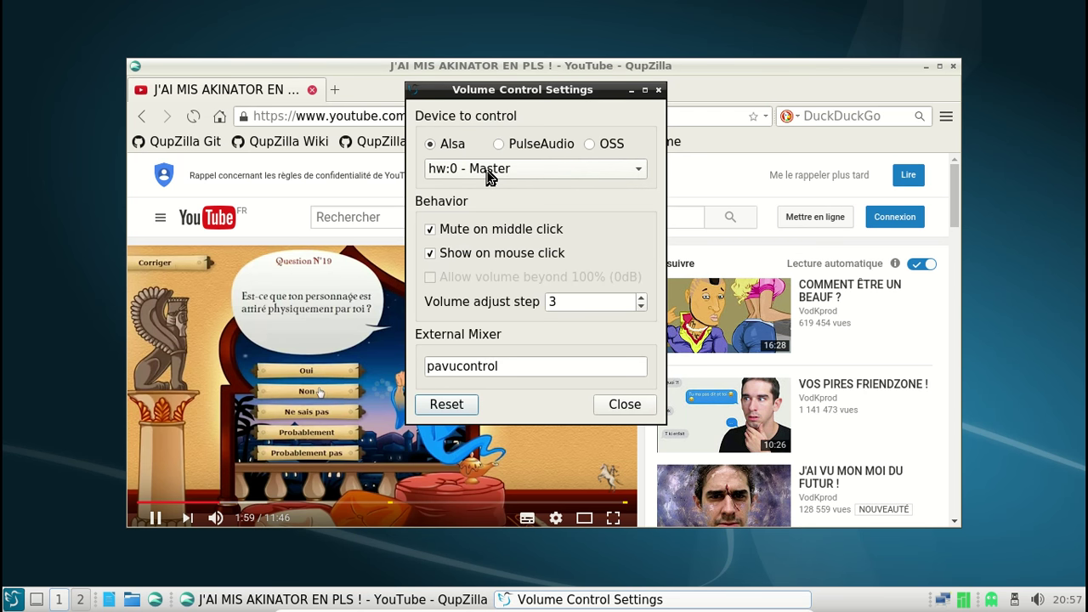
click(501, 146)
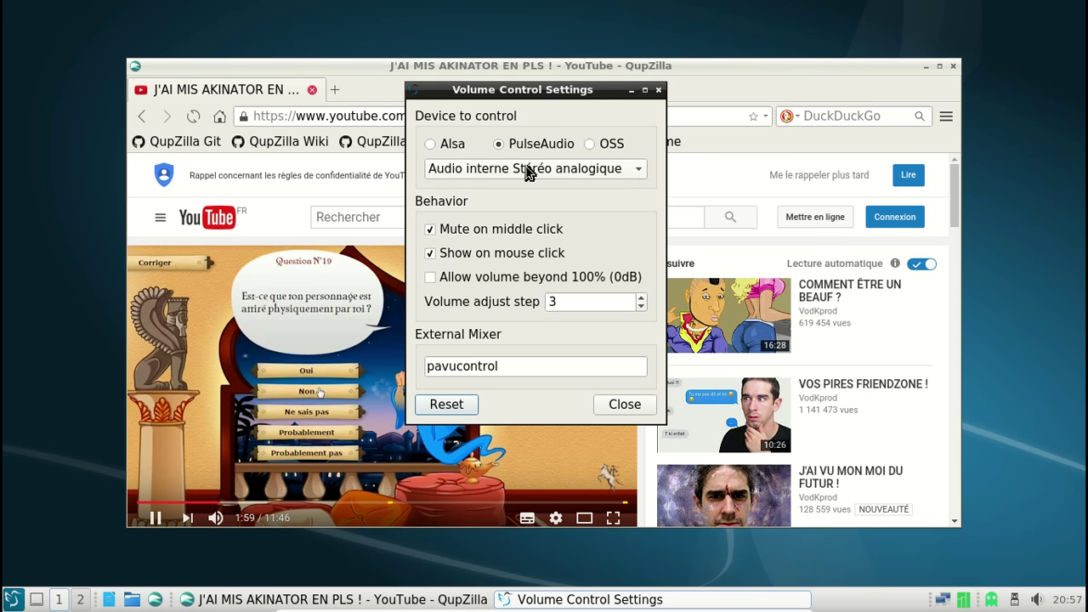
Replace the YouTube tab with a new tab and go to bandcamp.com.
click(275, 217)
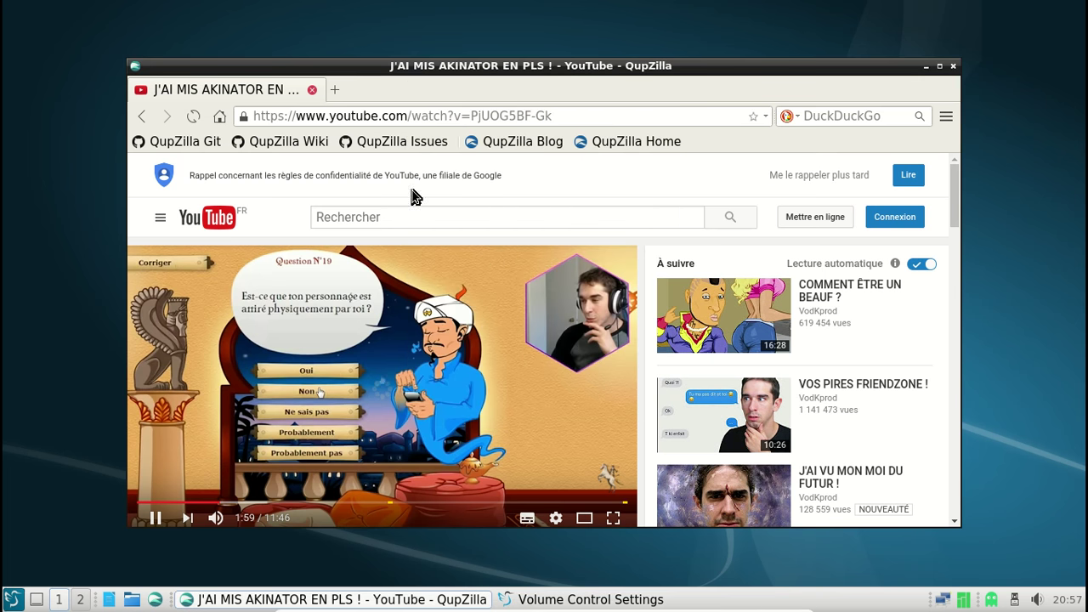
click(336, 90)
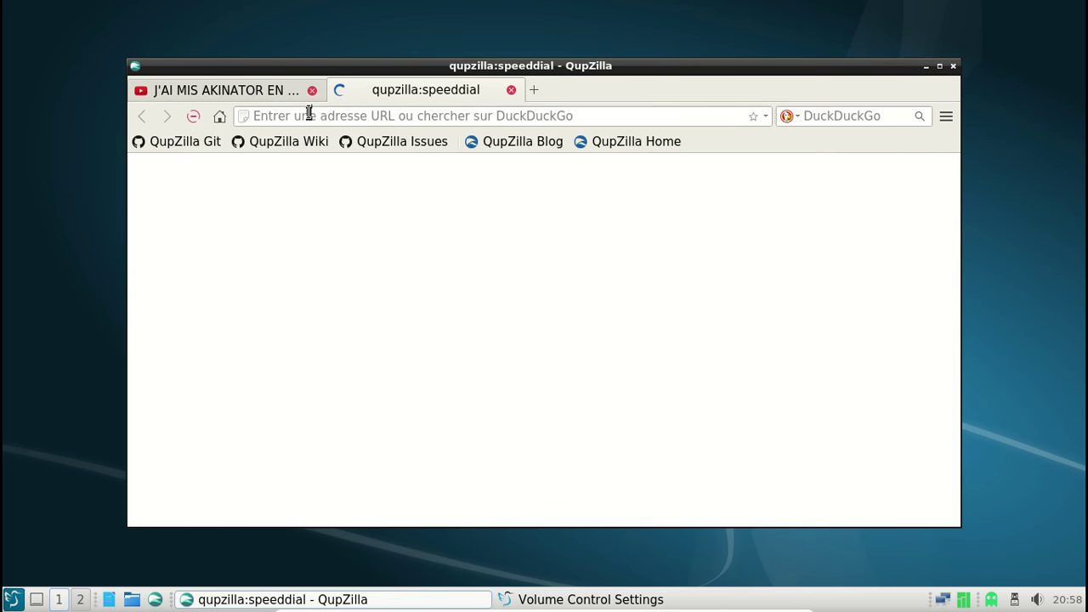
click(312, 90)
click(304, 114)
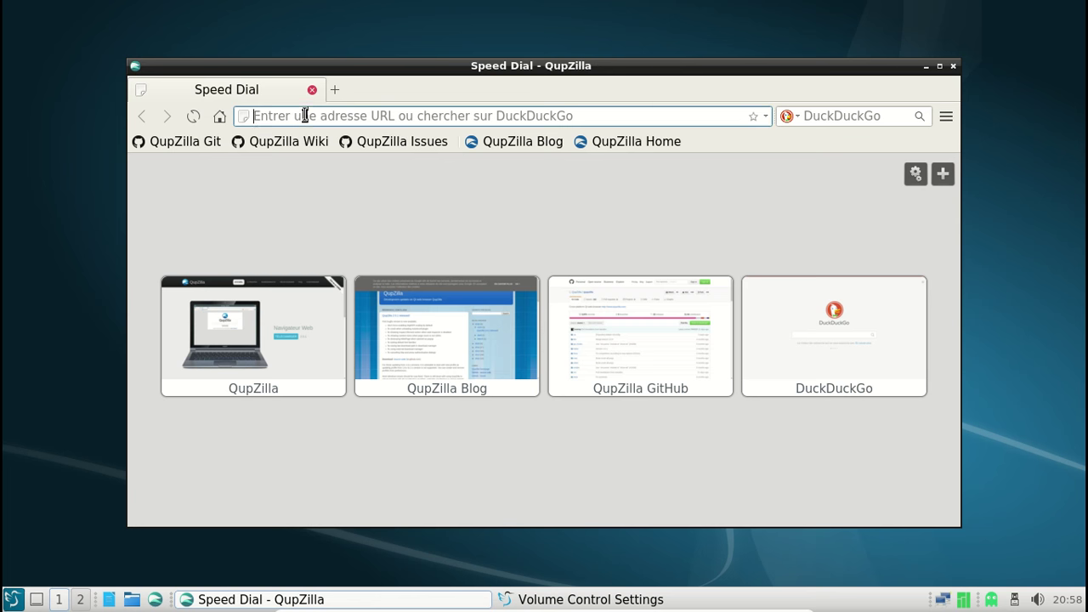
text(bandcamp.com)
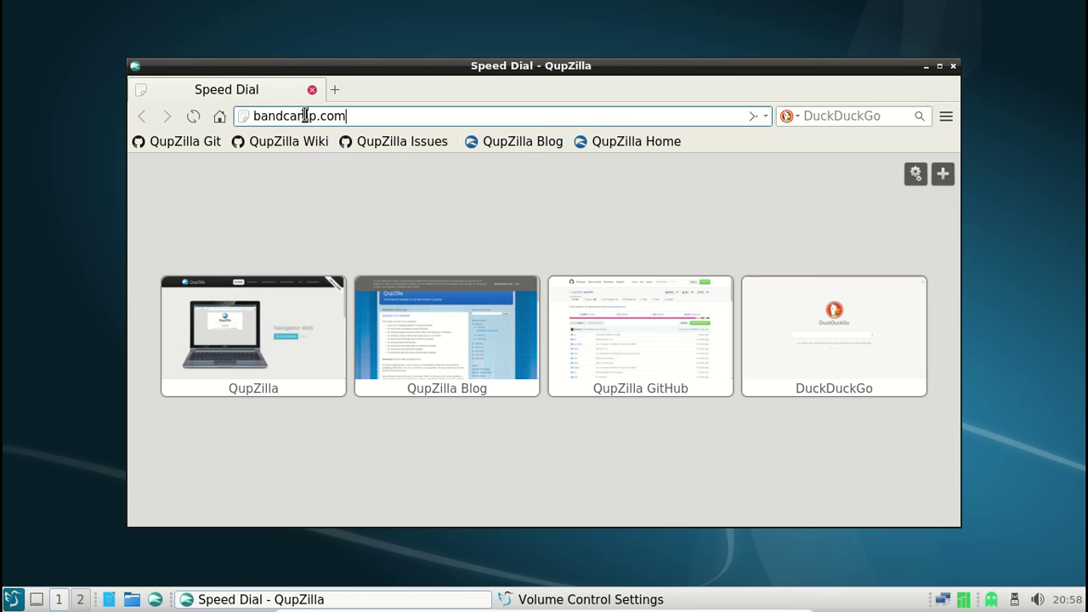
key(Return)
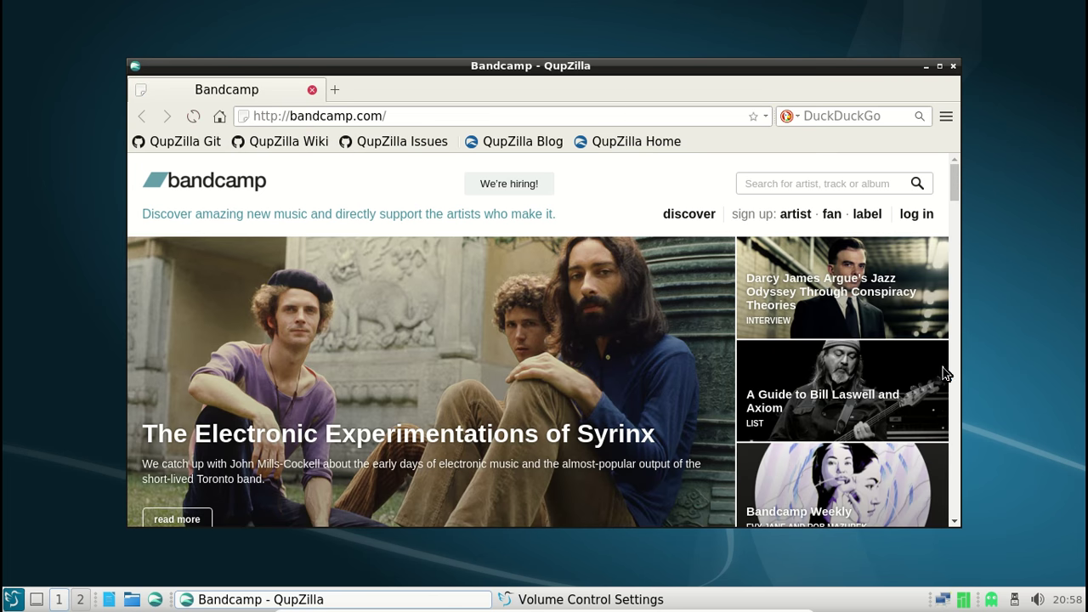
Open The Psalm's album I from the Bandcamp listing and play track 1, 'A Mass For The Bereaved'.
drag(955, 188, 957, 444)
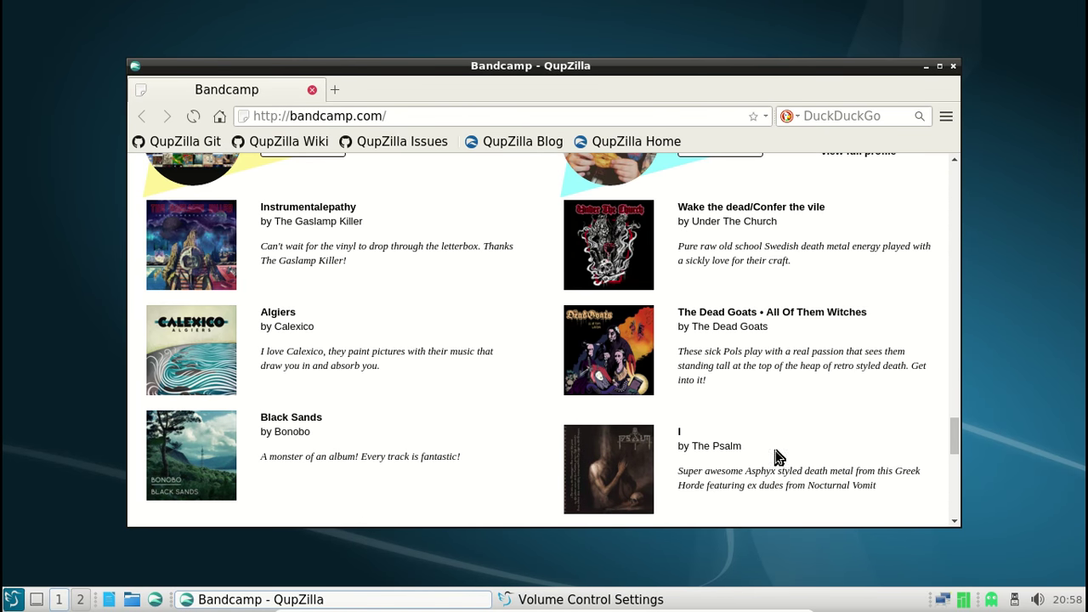
click(609, 469)
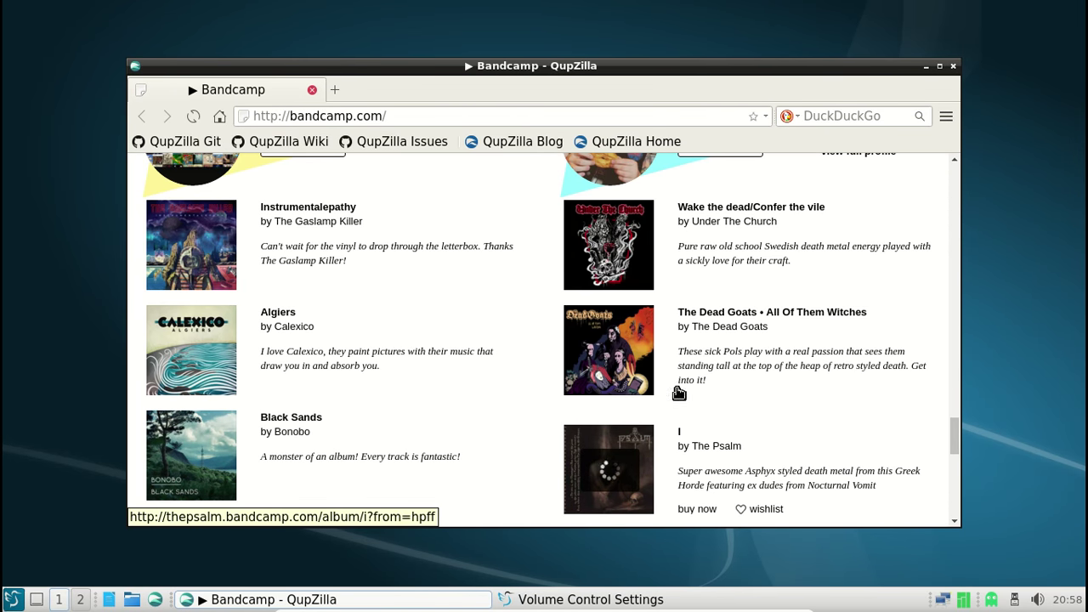
scroll(705, 384, down, 1)
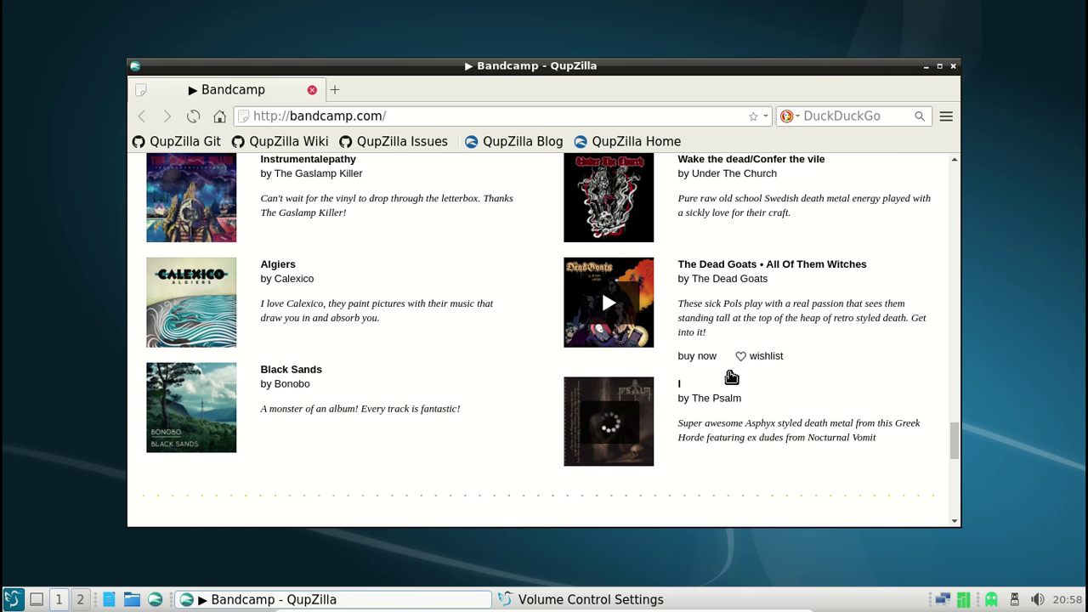
click(693, 399)
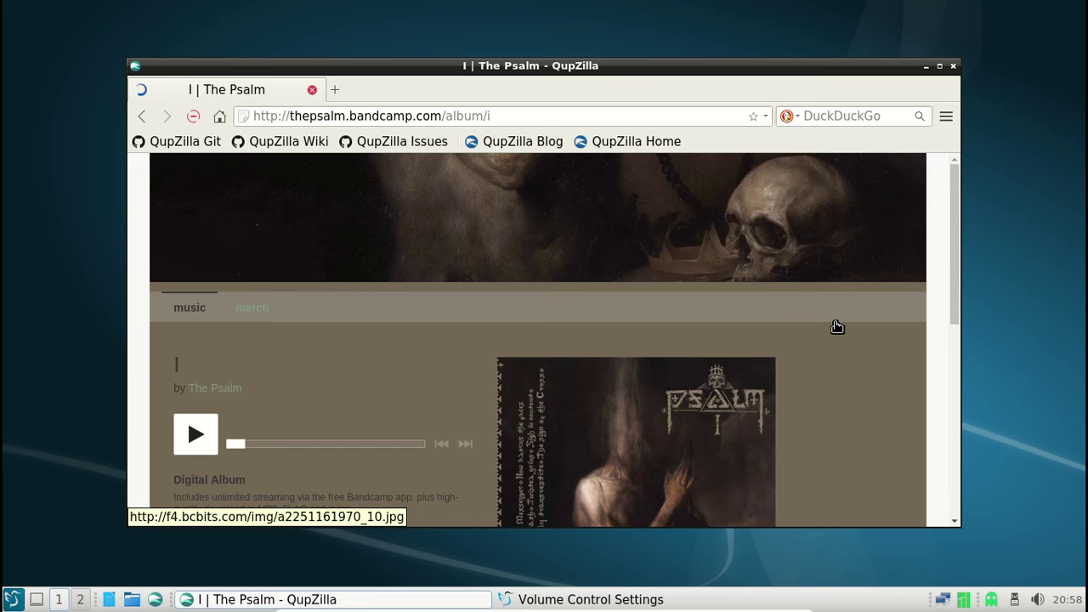
scroll(837, 327, down, 3)
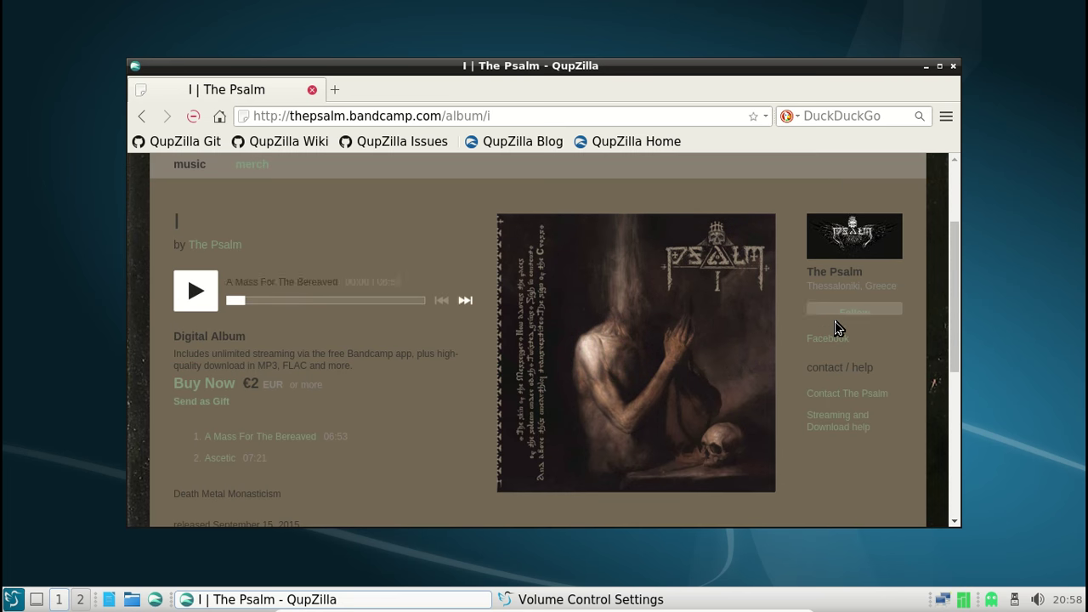
scroll(837, 328, down, 1)
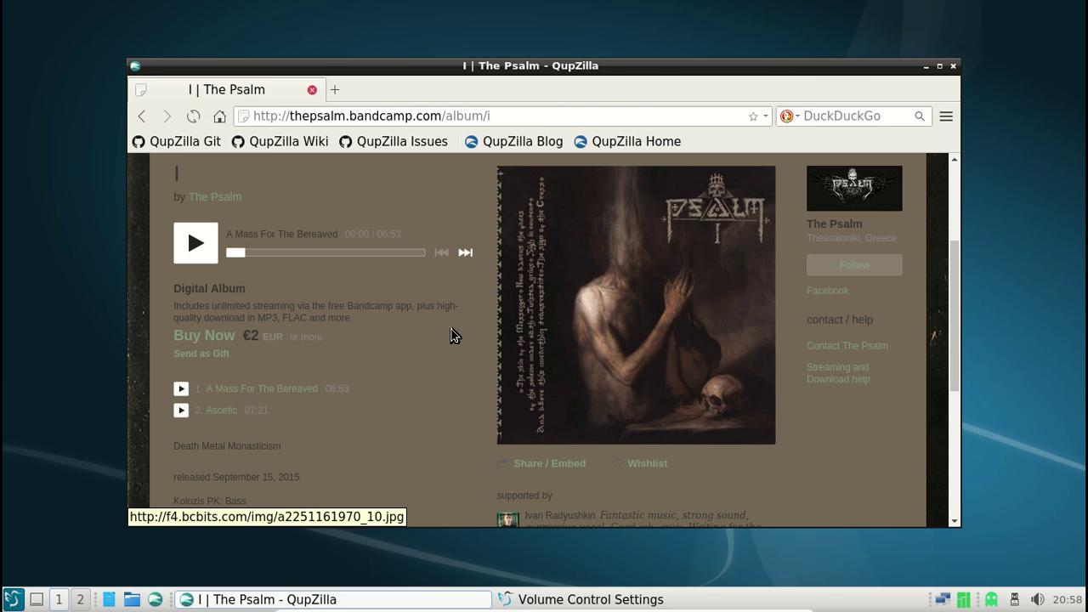
click(181, 388)
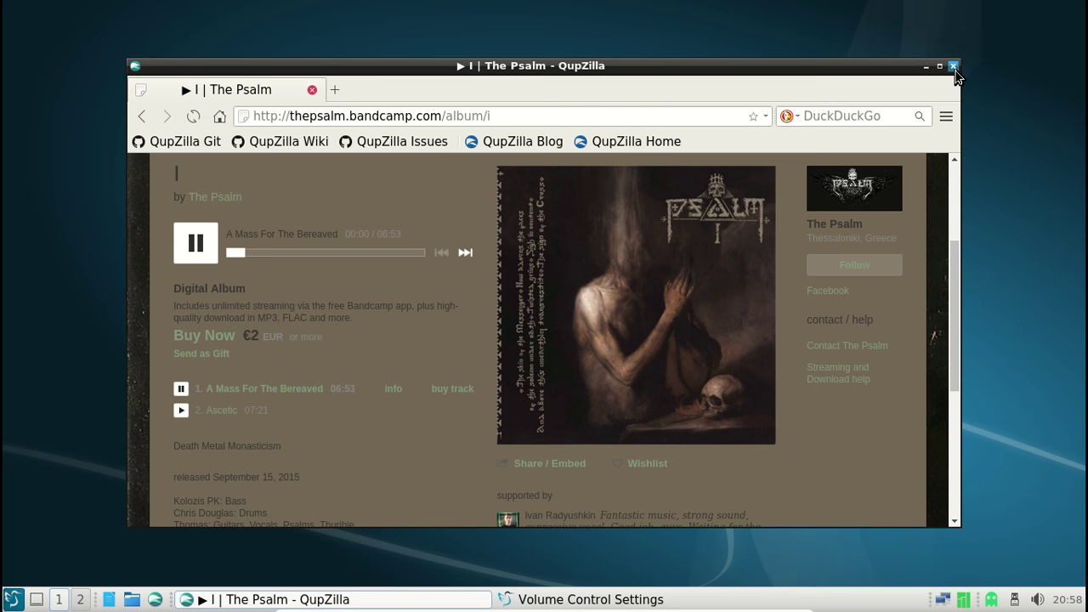
Close QupZilla and the Volume Control Settings dialog, cancelling an accidental restart request.
click(954, 66)
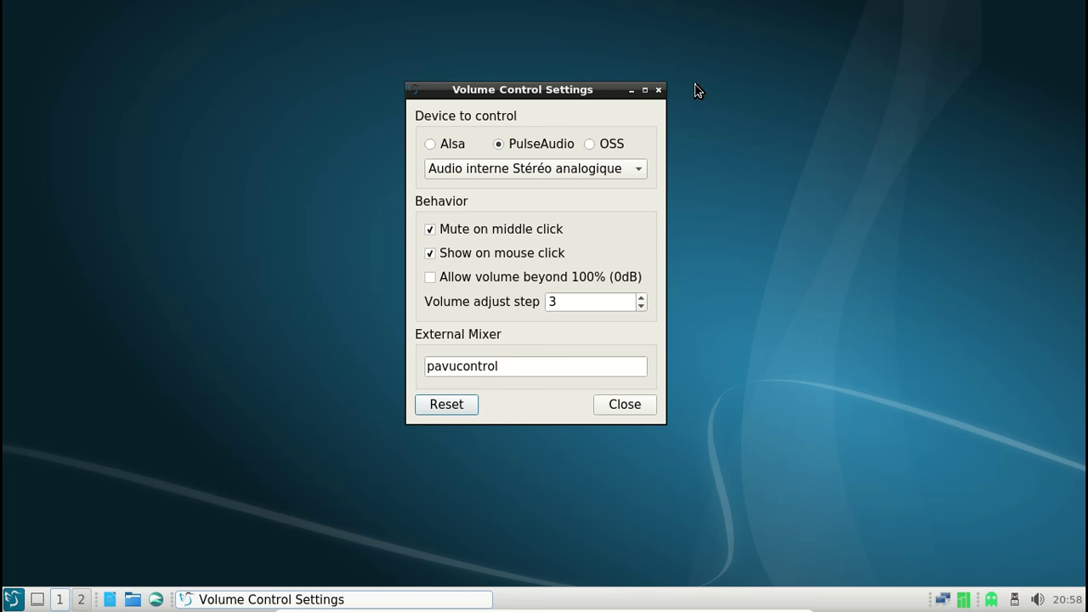
click(657, 88)
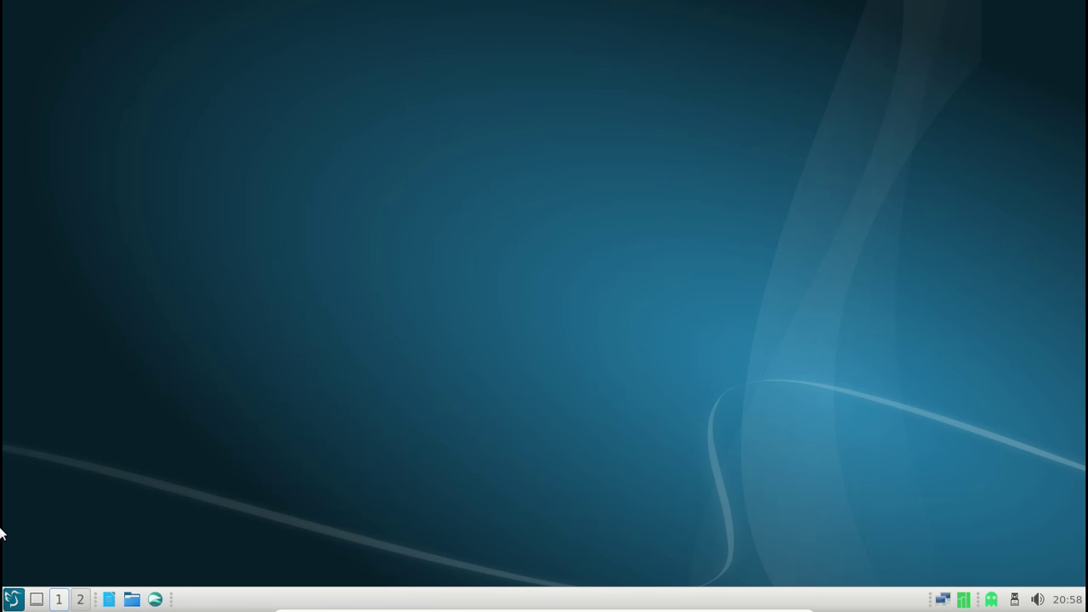
click(15, 599)
mouse_move(80, 527)
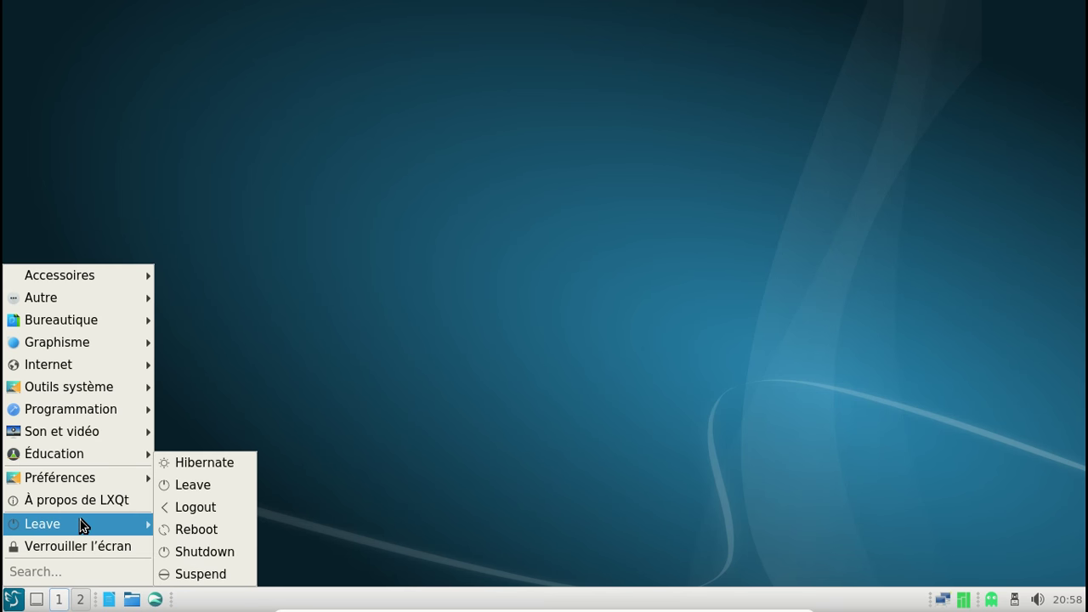
click(187, 532)
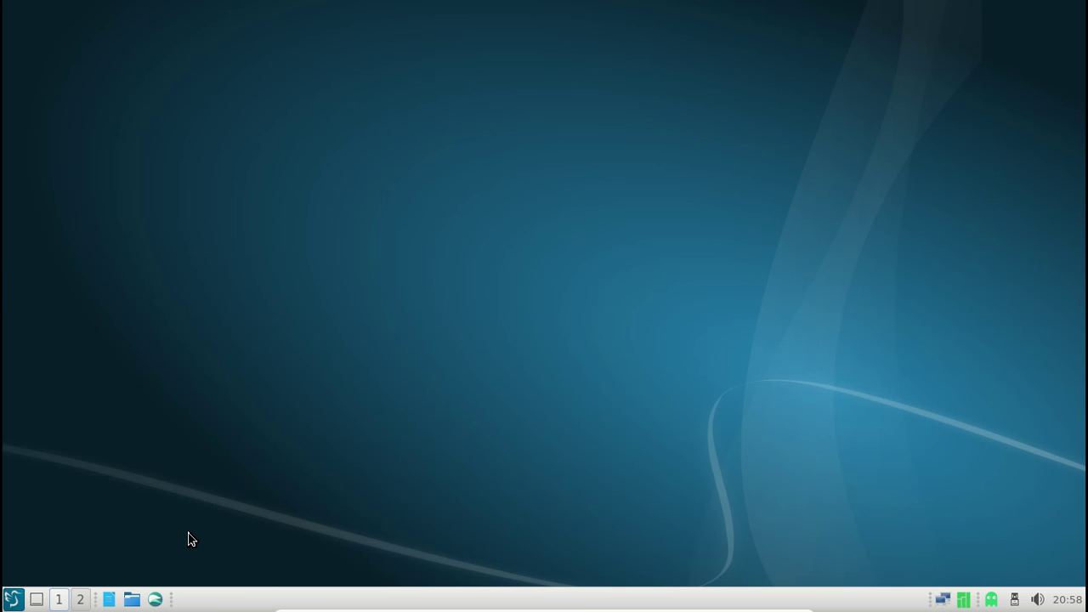
click(708, 328)
Shut the Manjaro system down from the application menu's Leave options, confirming with Oui.
click(14, 601)
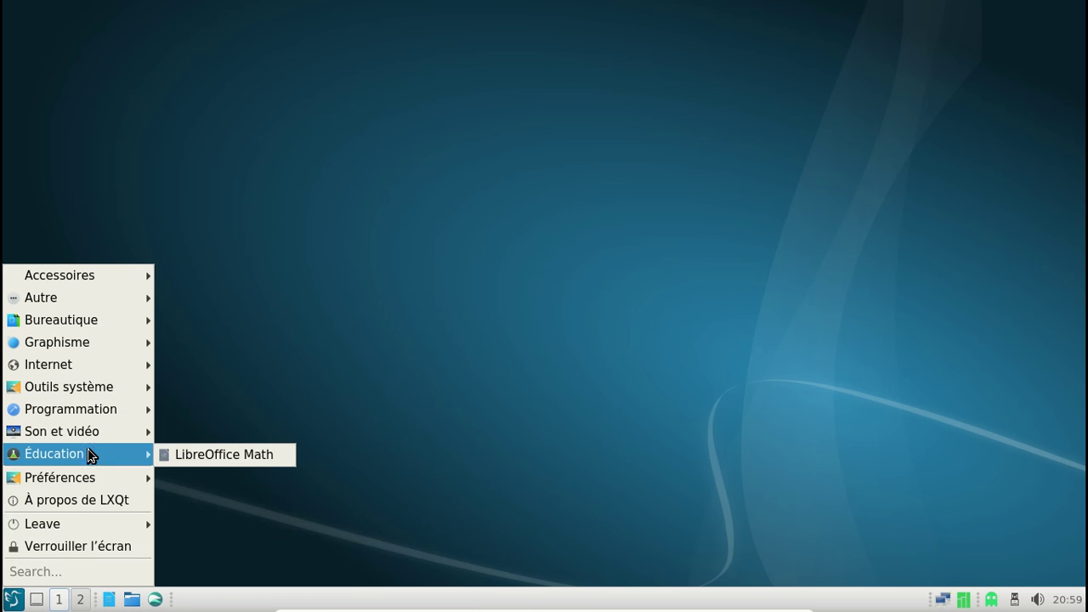
mouse_move(90, 524)
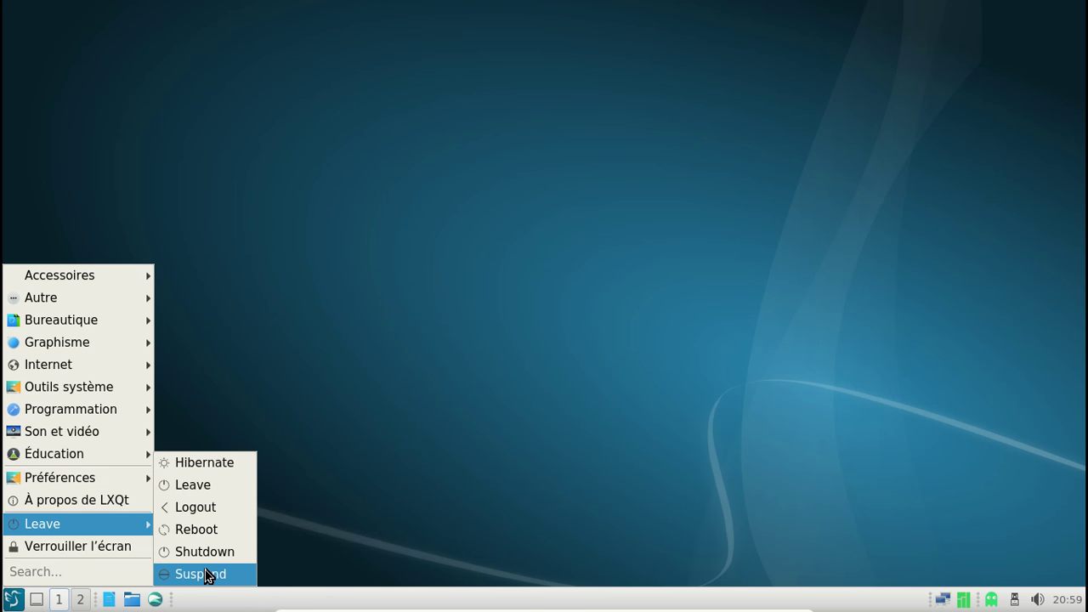
click(204, 552)
click(628, 325)
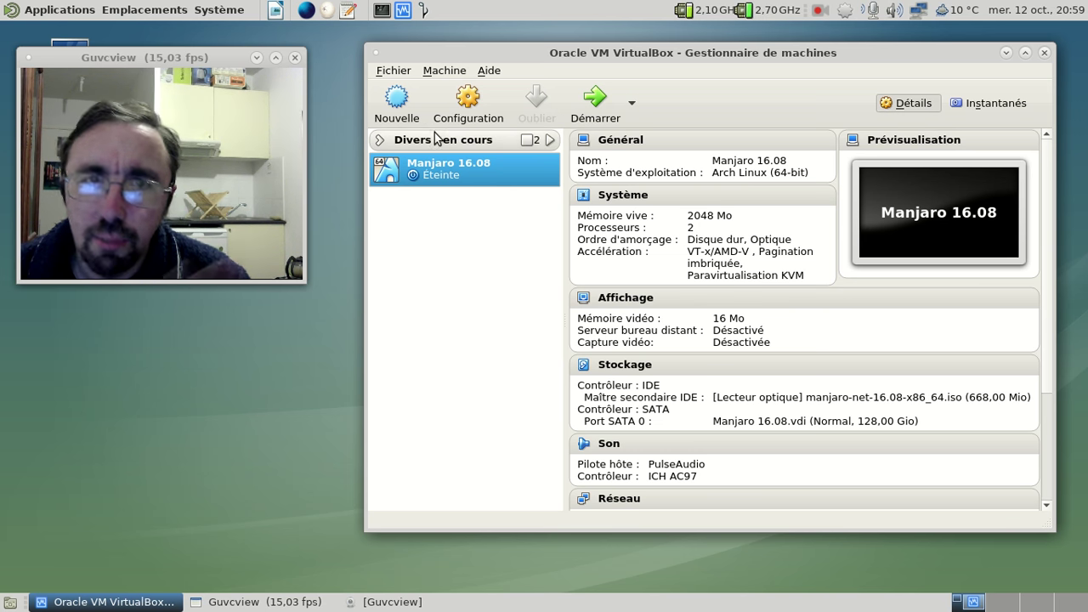
Start a new Linux / Arch Linux (64-bit) machine named 'Manjaro LXQt maison'.
click(404, 110)
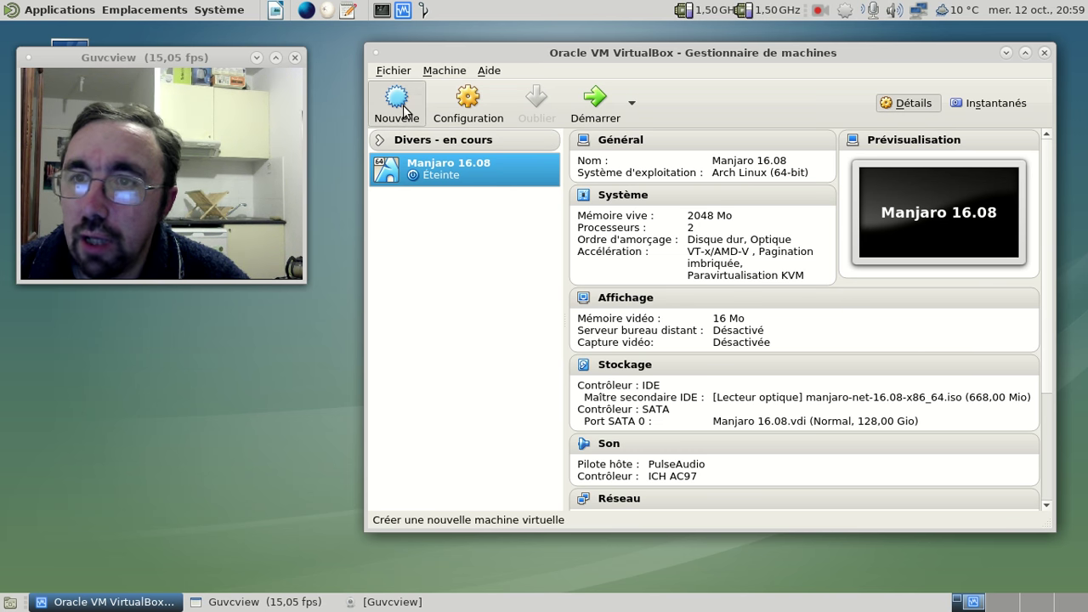
click(688, 261)
click(686, 279)
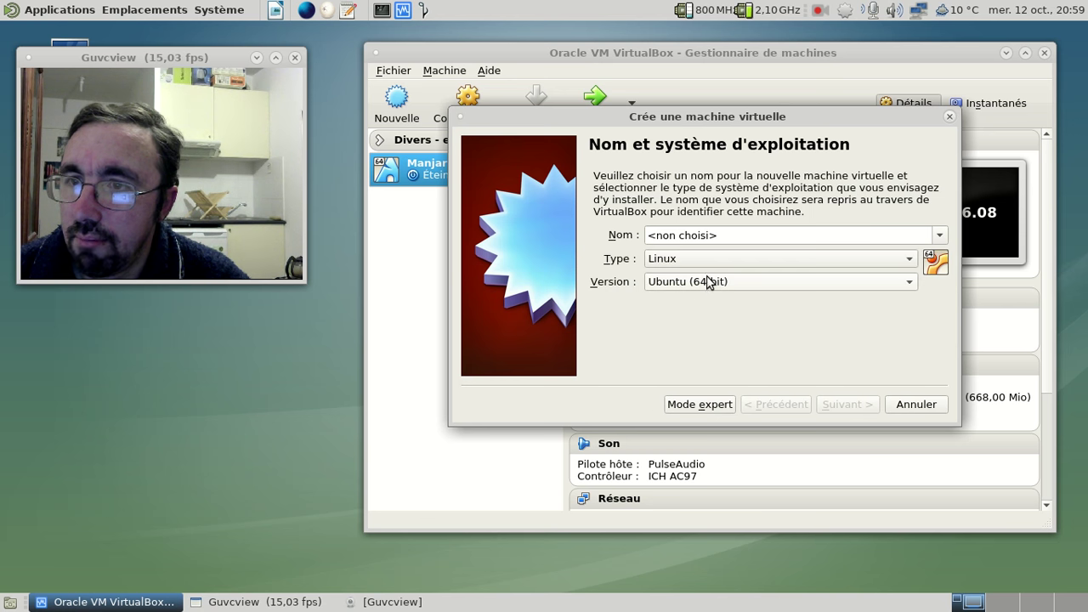
click(707, 281)
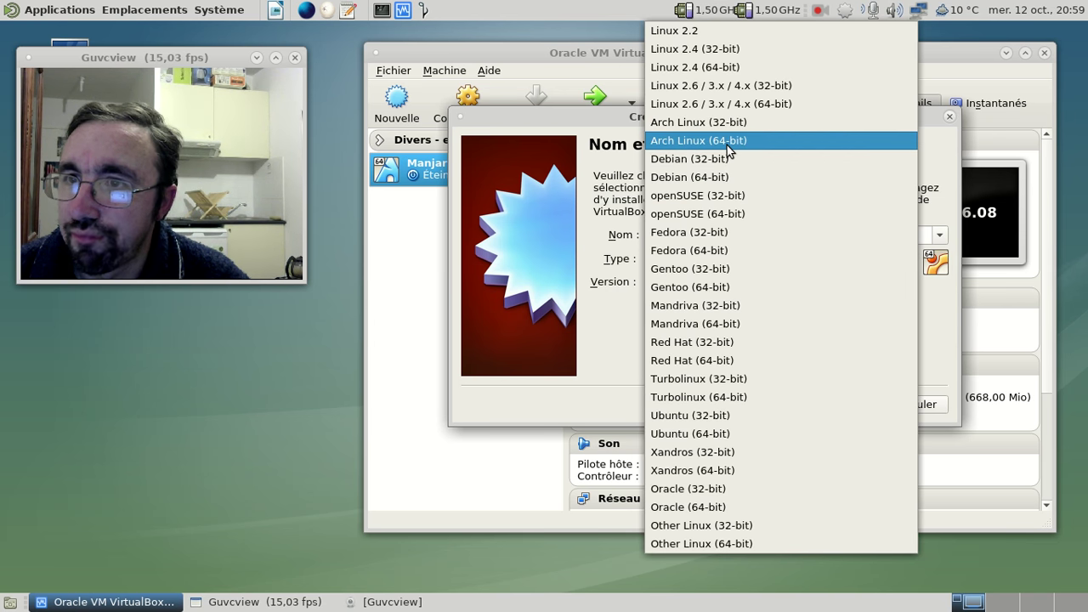
click(727, 141)
click(695, 236)
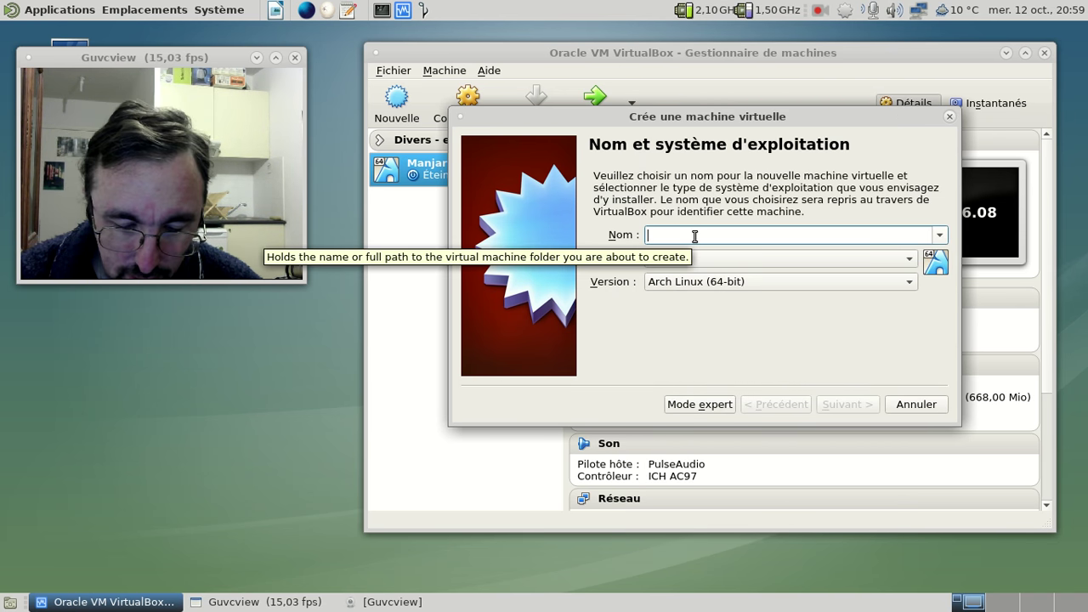
text(Mnnaj)
key(BackSpace)
key(BackSpace)
key(BackSpace)
text(jaro LXQt)
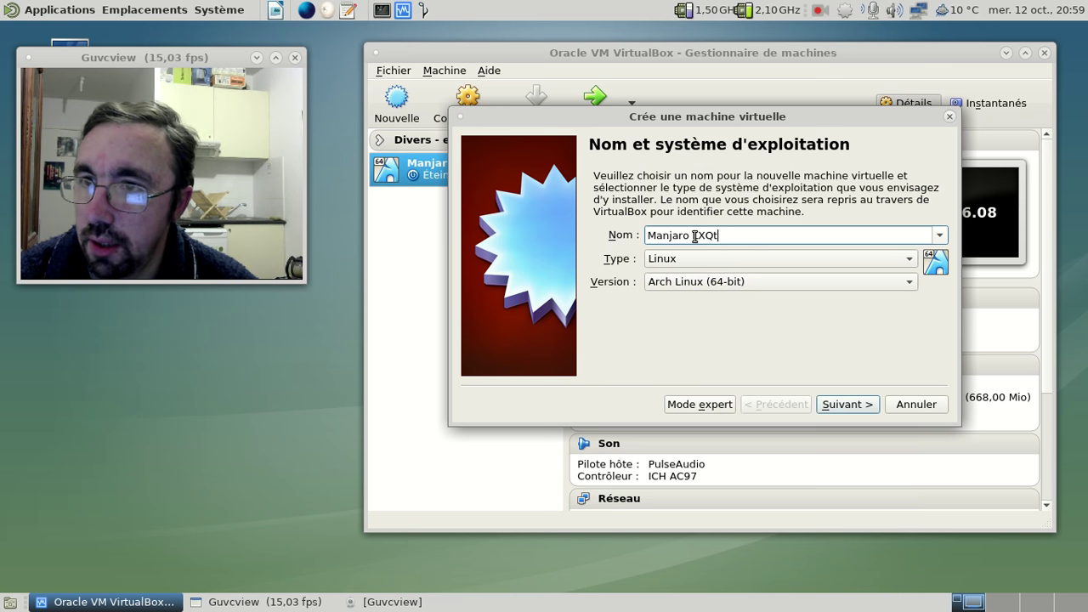
text( maison)
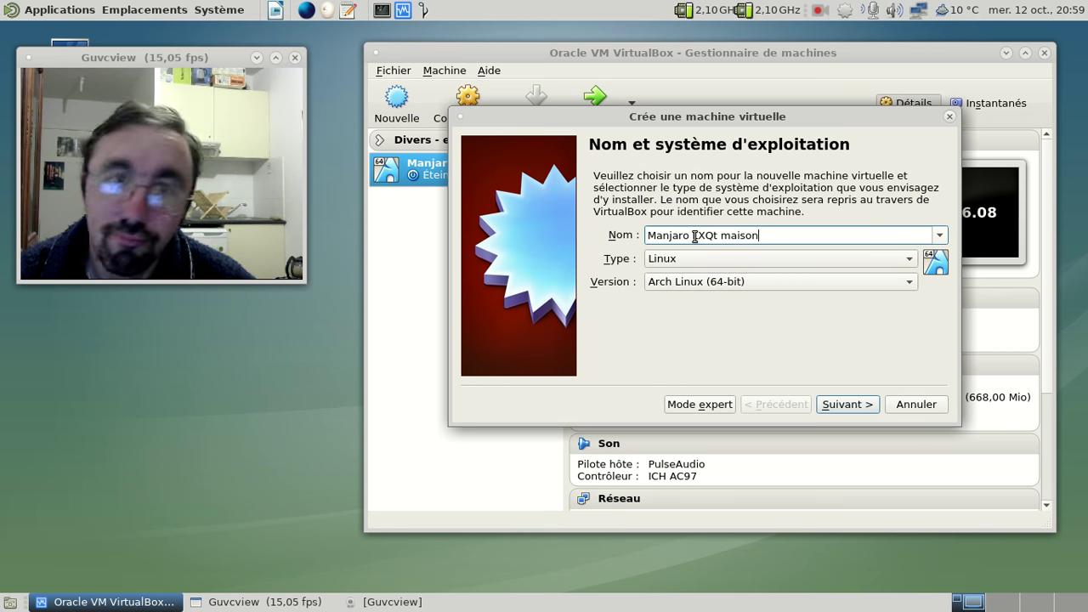
Give it 2048 Mo of memory and create a new 128 Gio VDI virtual disk.
click(841, 405)
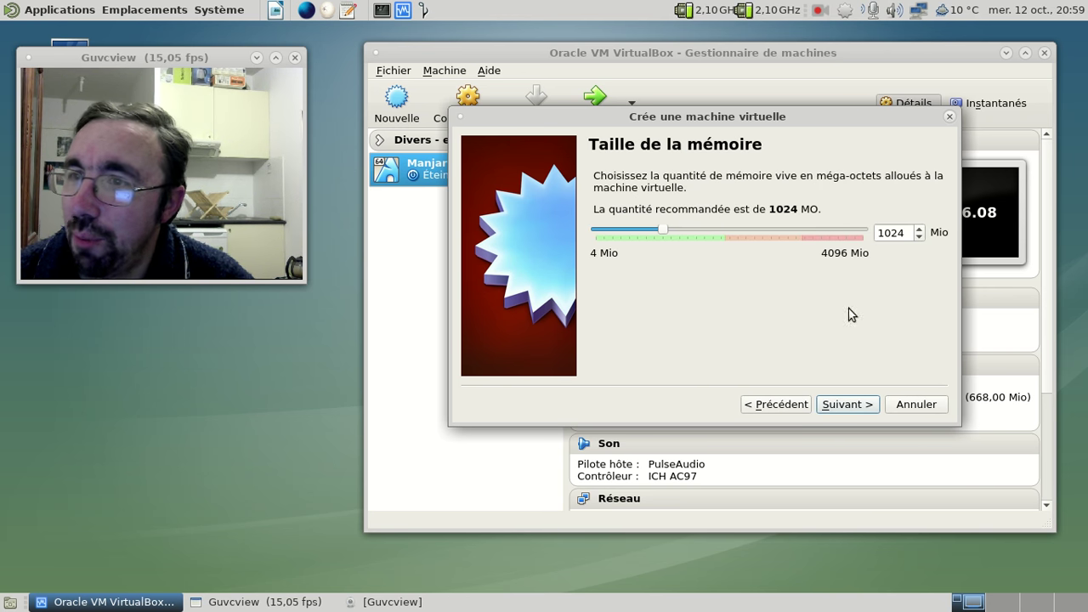
text(2048)
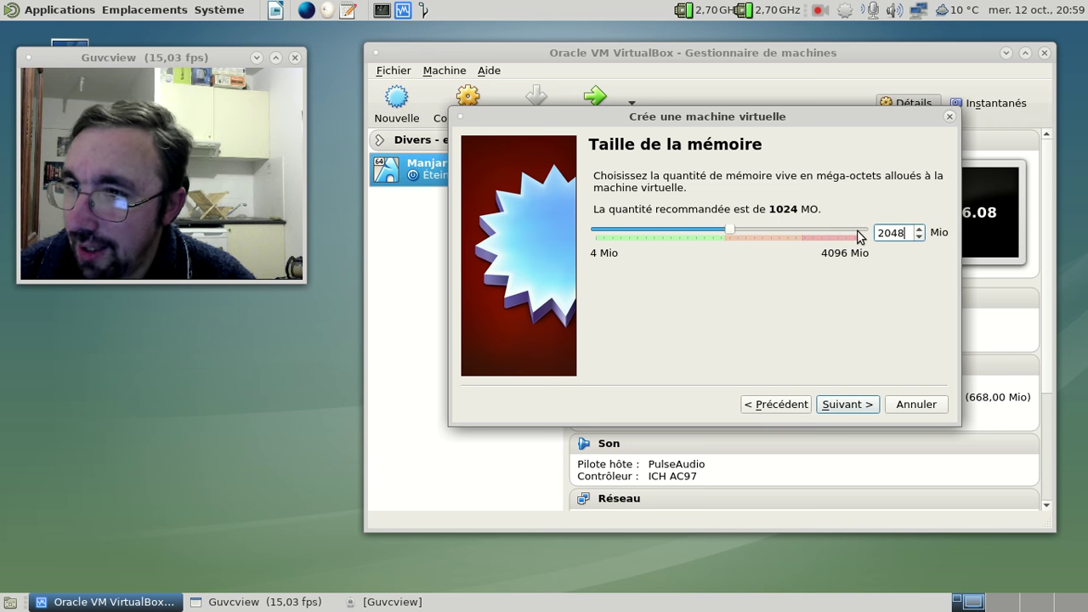
click(860, 412)
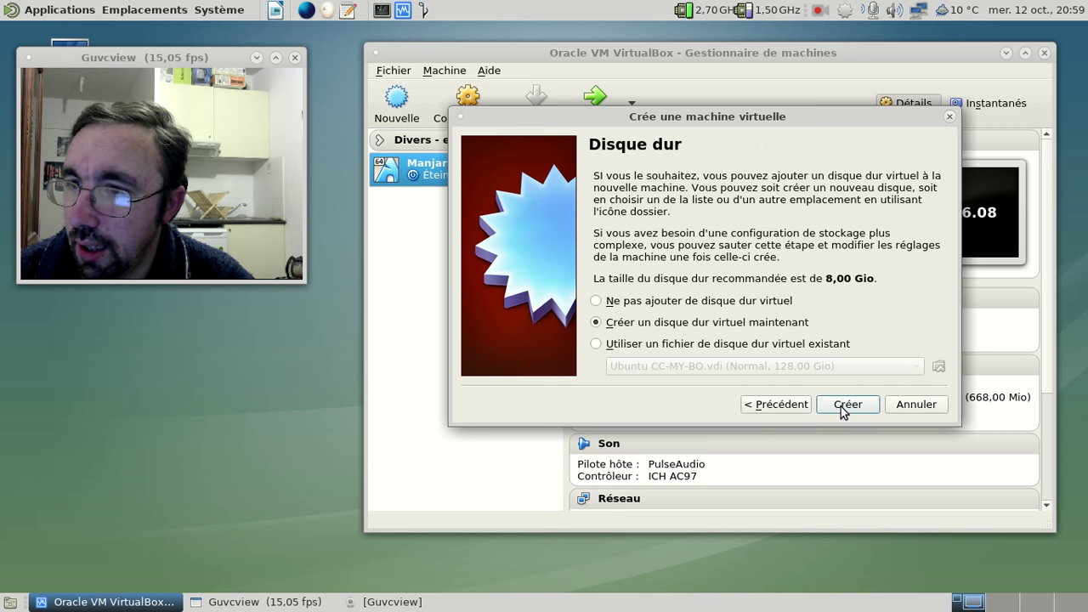
click(842, 407)
click(899, 402)
click(899, 401)
click(948, 245)
text(128,00 Gio)
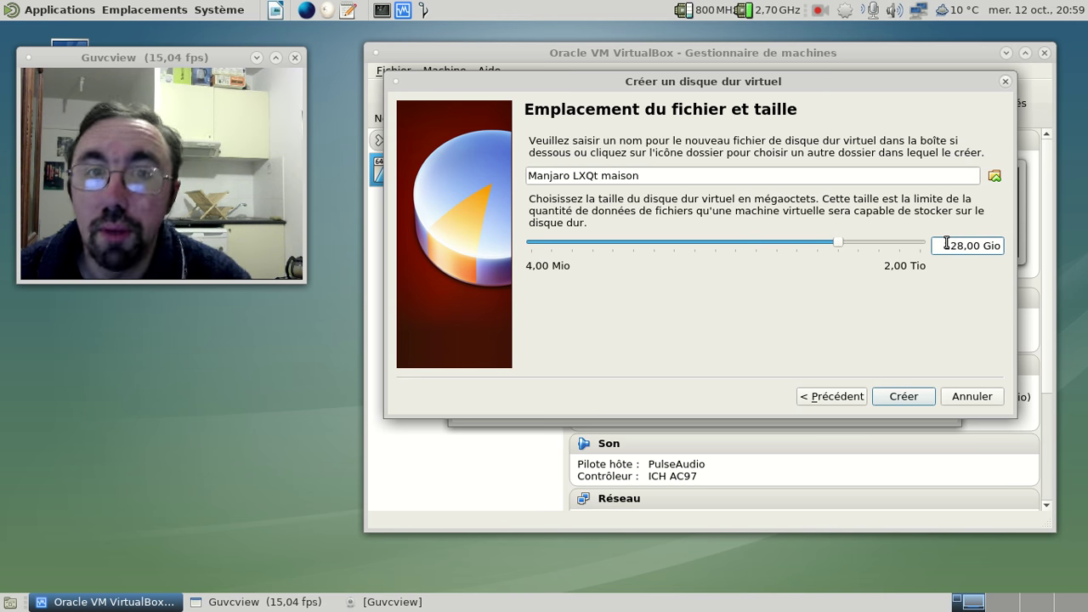
click(902, 397)
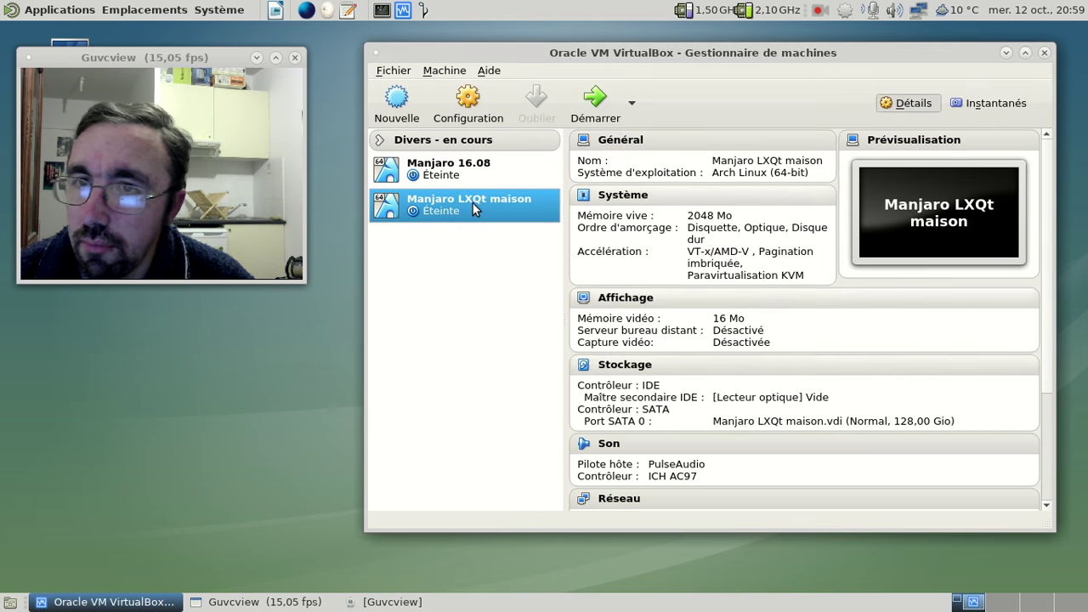
Insert manjaro-net-16.08-x86_64.iso in the optical drive and boot from hard disk first, not floppy.
click(813, 397)
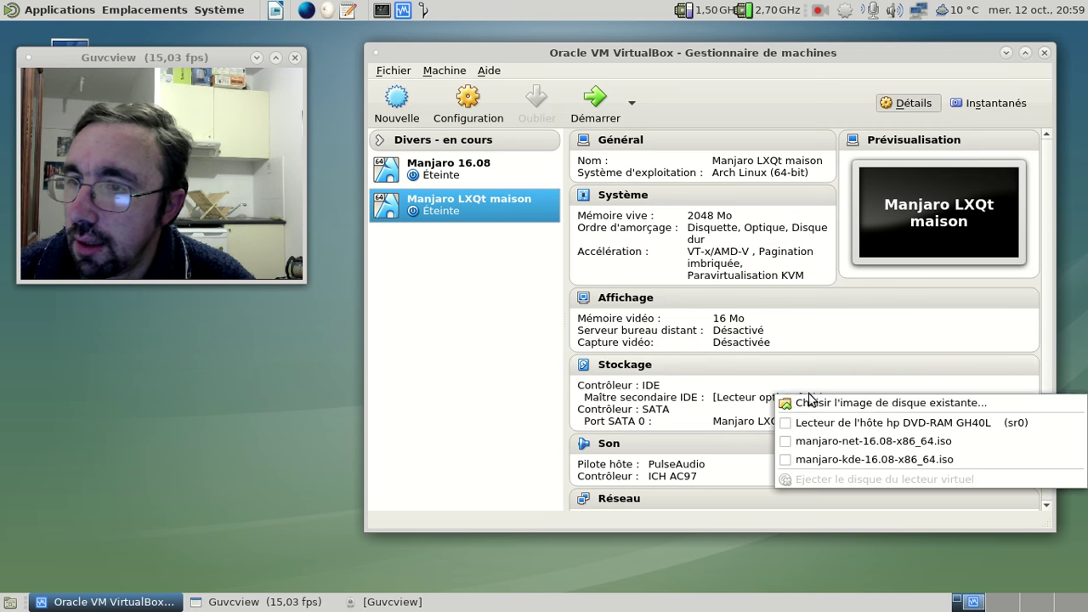
click(867, 441)
click(633, 200)
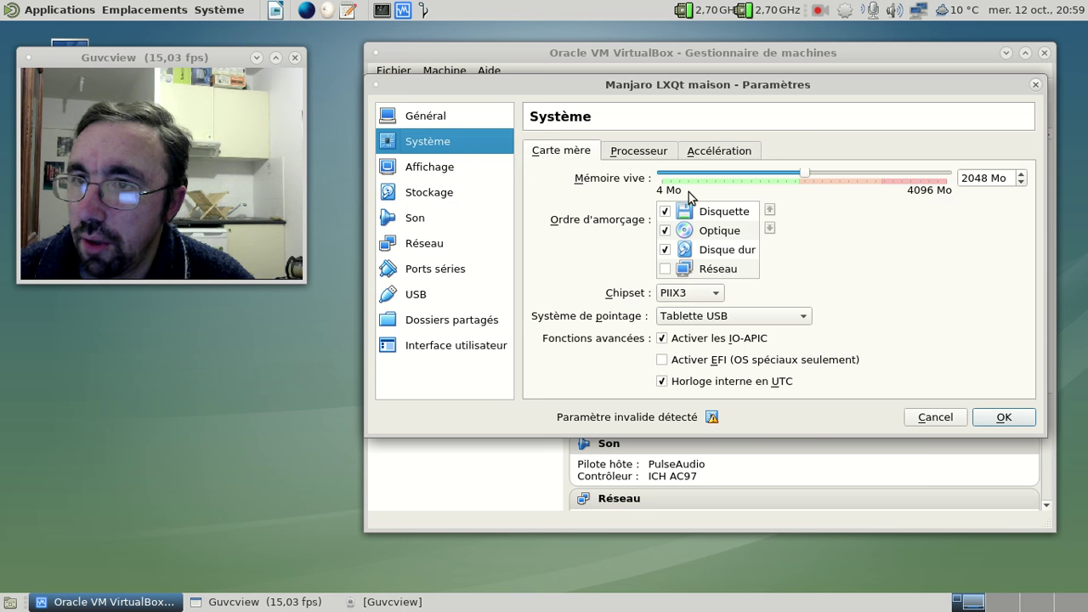
click(665, 211)
click(748, 249)
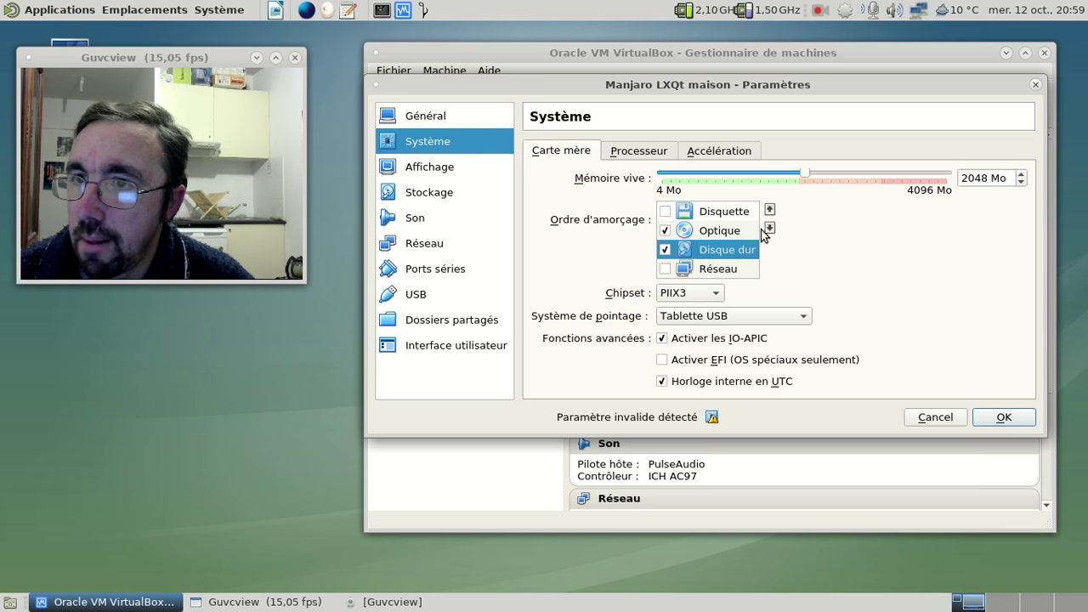
click(769, 209)
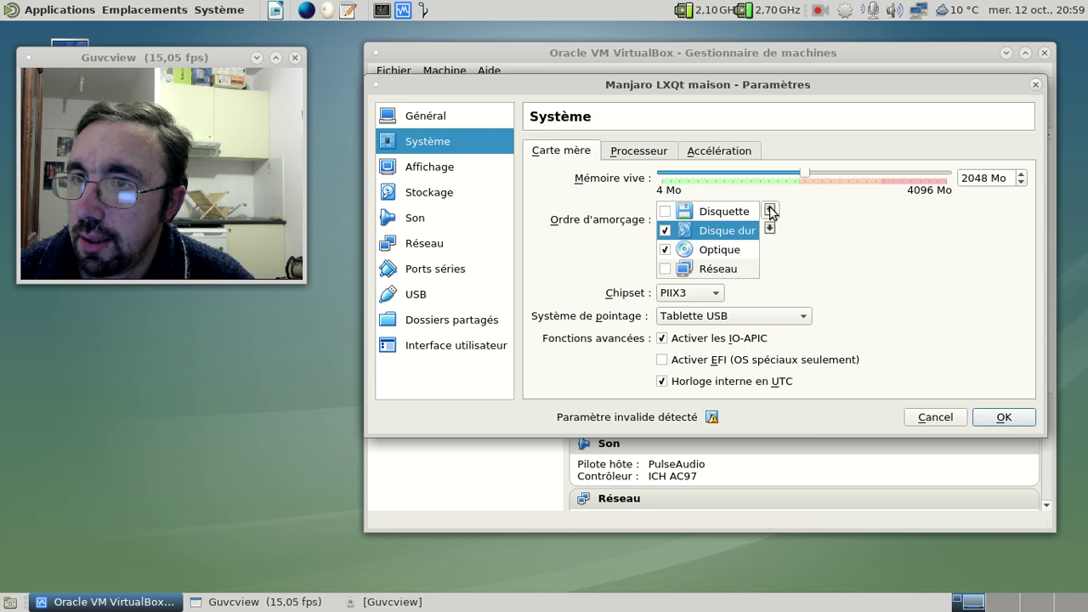
Give the machine 2 processors and an Intel Audio HD sound controller.
click(636, 151)
click(1021, 173)
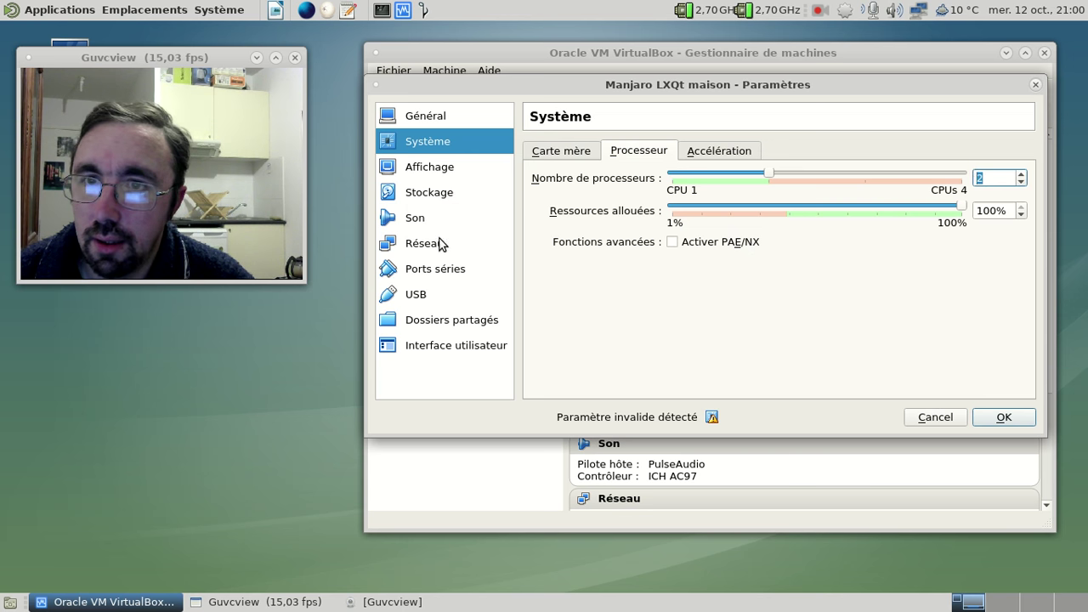
click(433, 219)
click(654, 197)
click(672, 175)
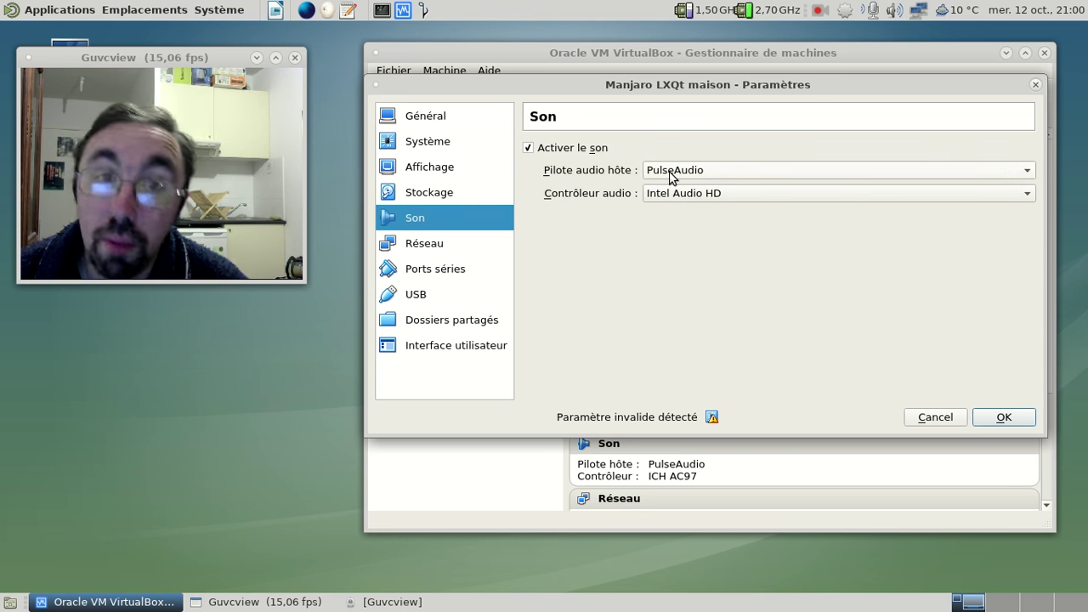
Switch network adapter 1 to bridged access (Accès par pont) and save the settings.
click(405, 194)
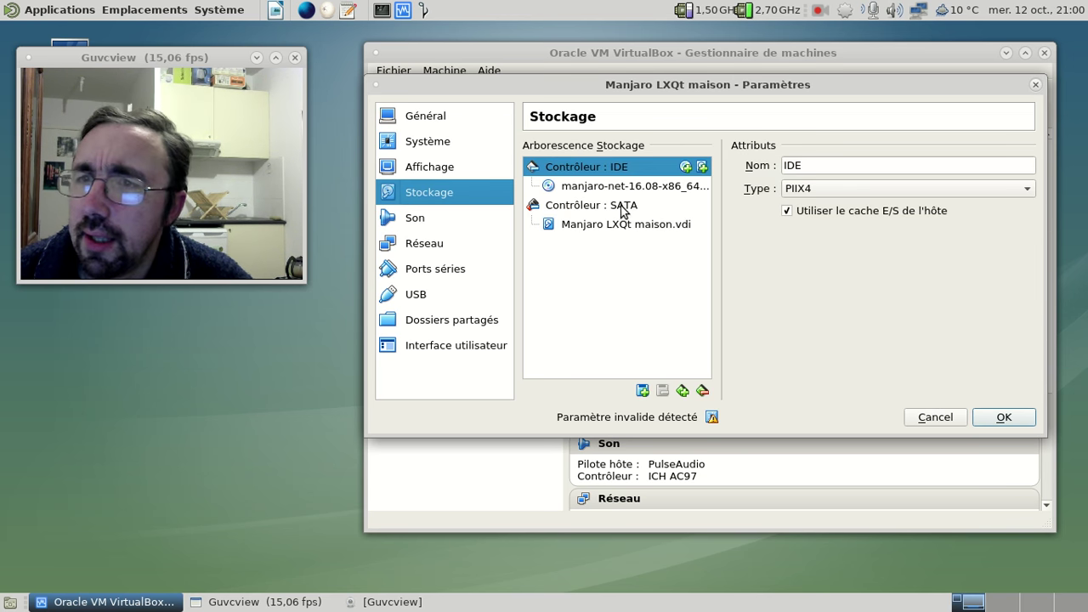
click(416, 170)
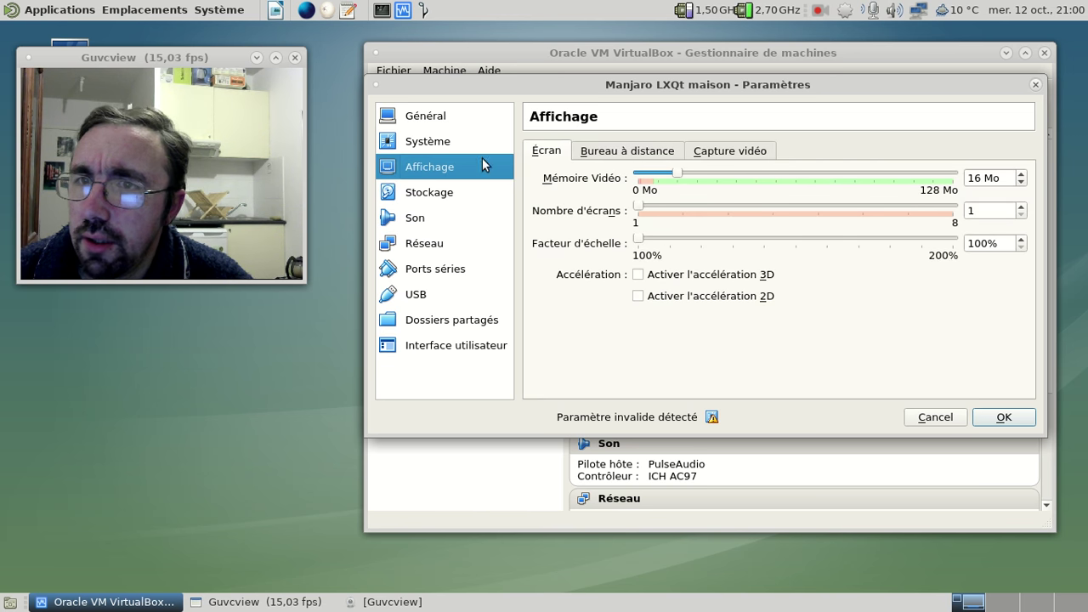
click(410, 142)
click(567, 151)
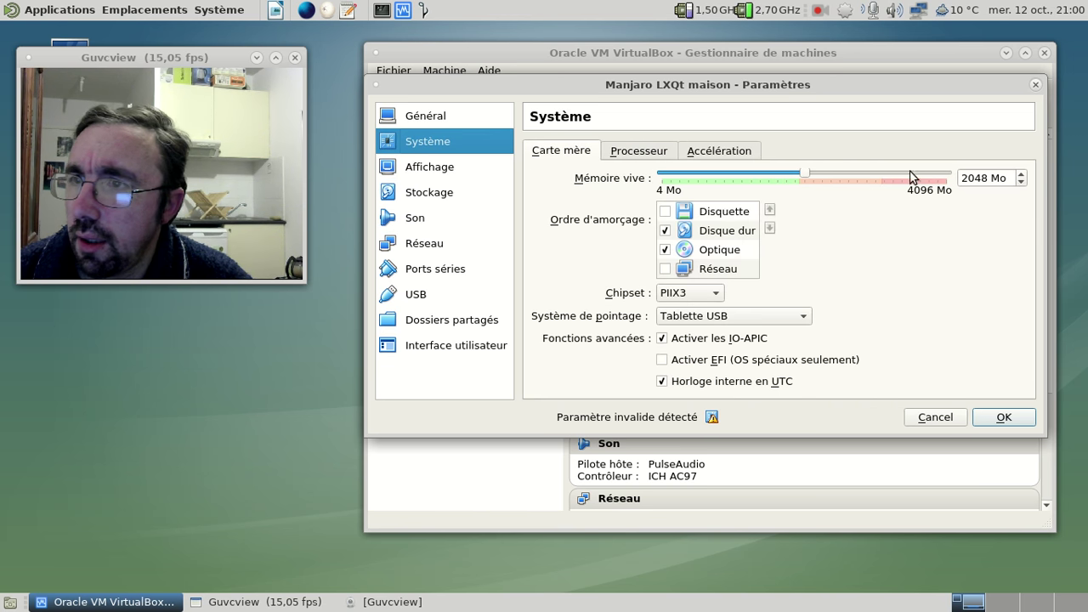
click(451, 244)
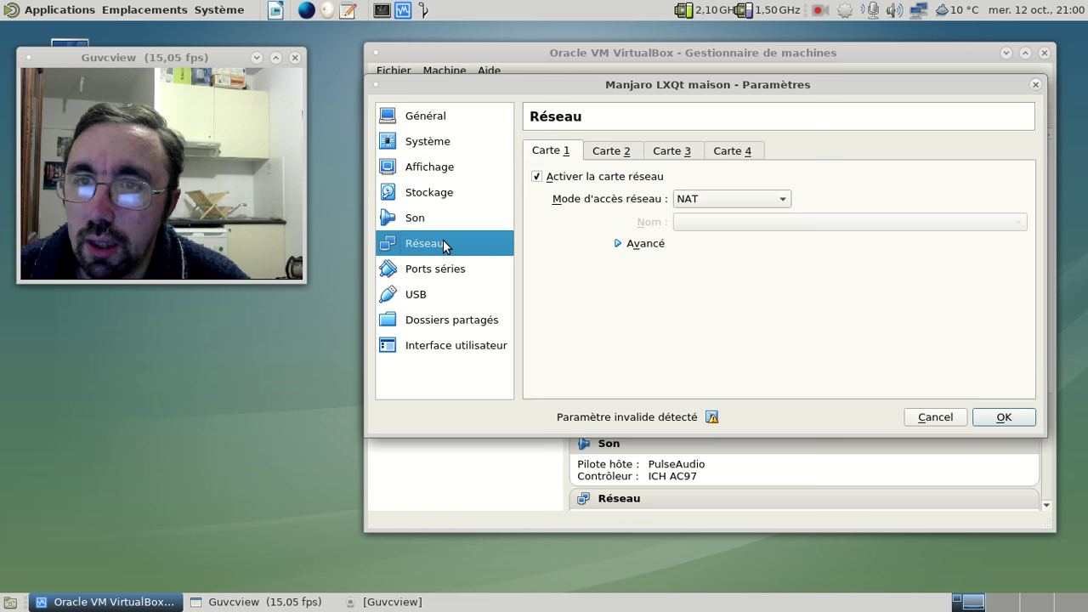
click(751, 201)
click(748, 235)
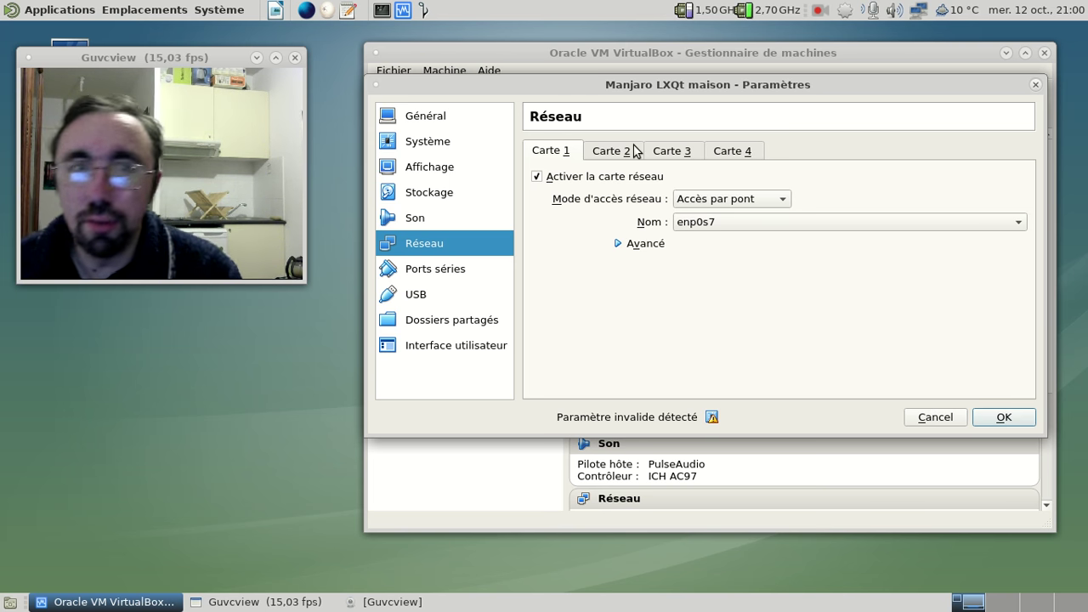
click(1008, 418)
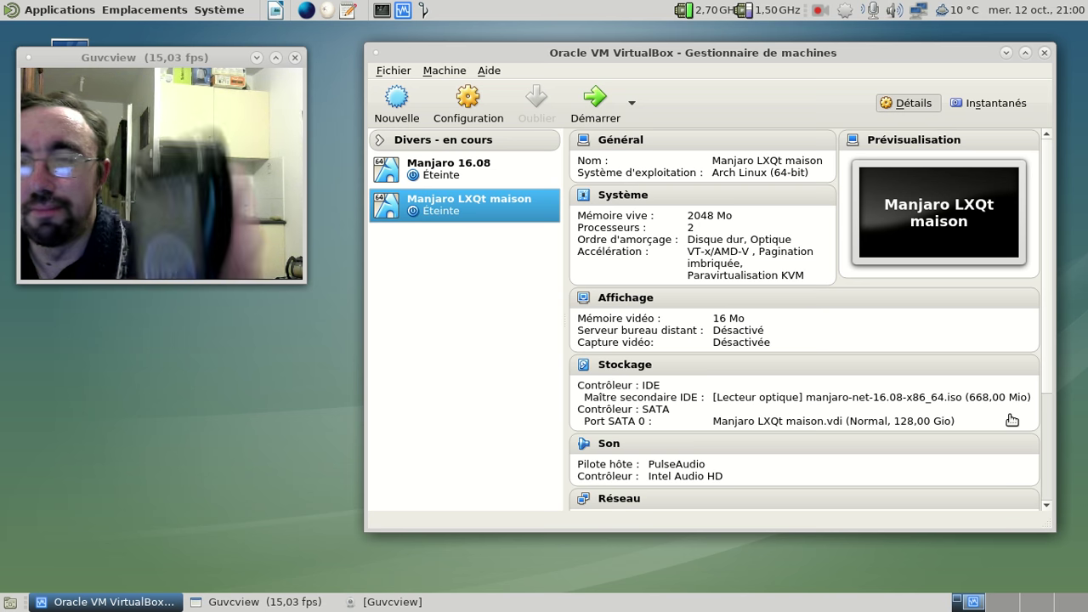
Start the Manjaro LXQt maison VM and boot the live ISO in Français.
click(595, 119)
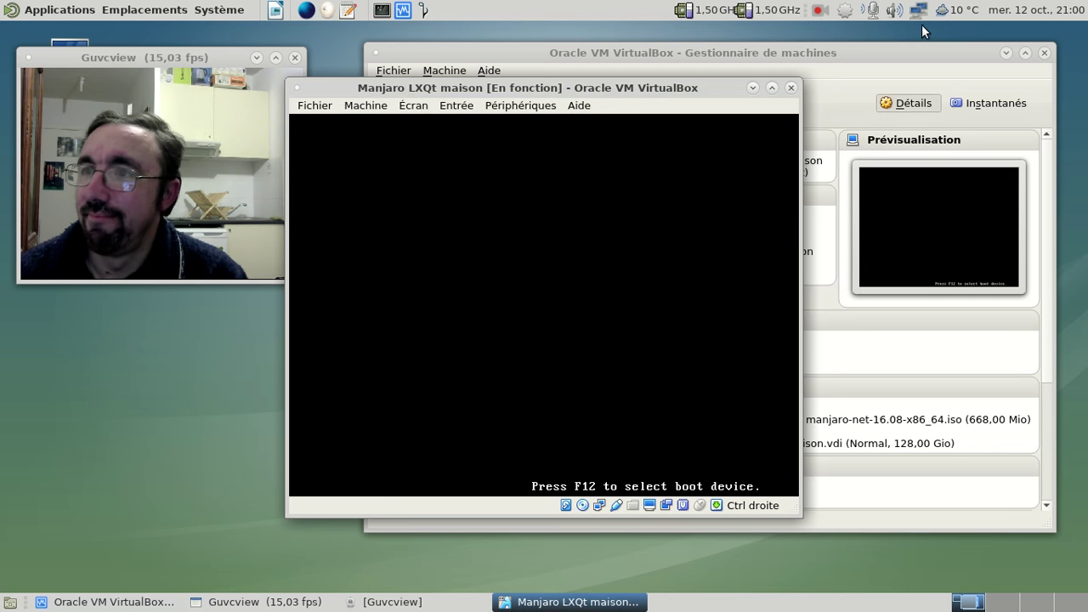
click(1006, 52)
drag(596, 48, 630, 45)
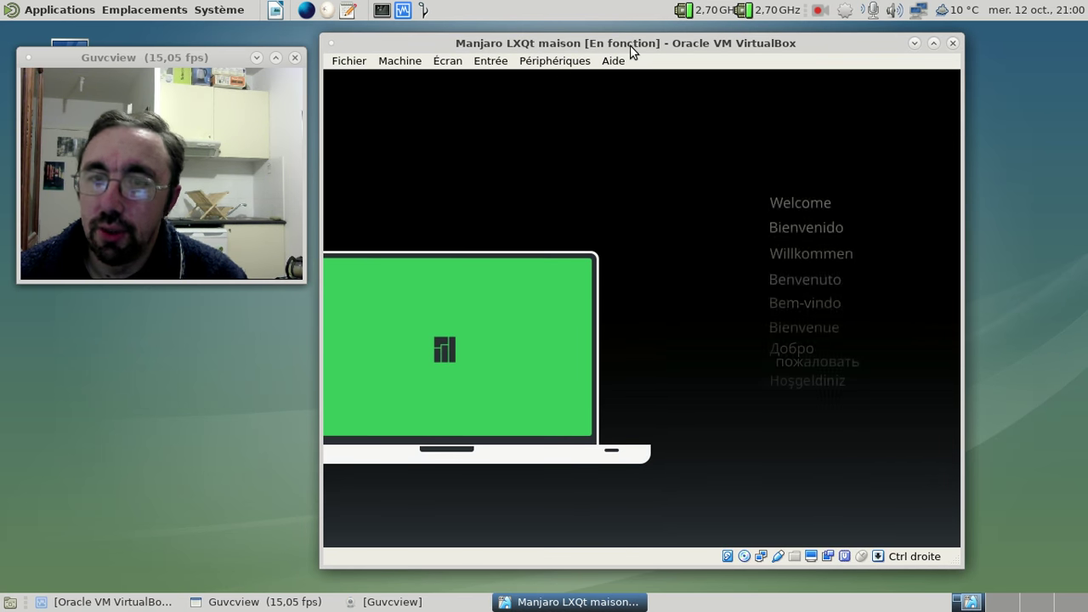
key(F2)
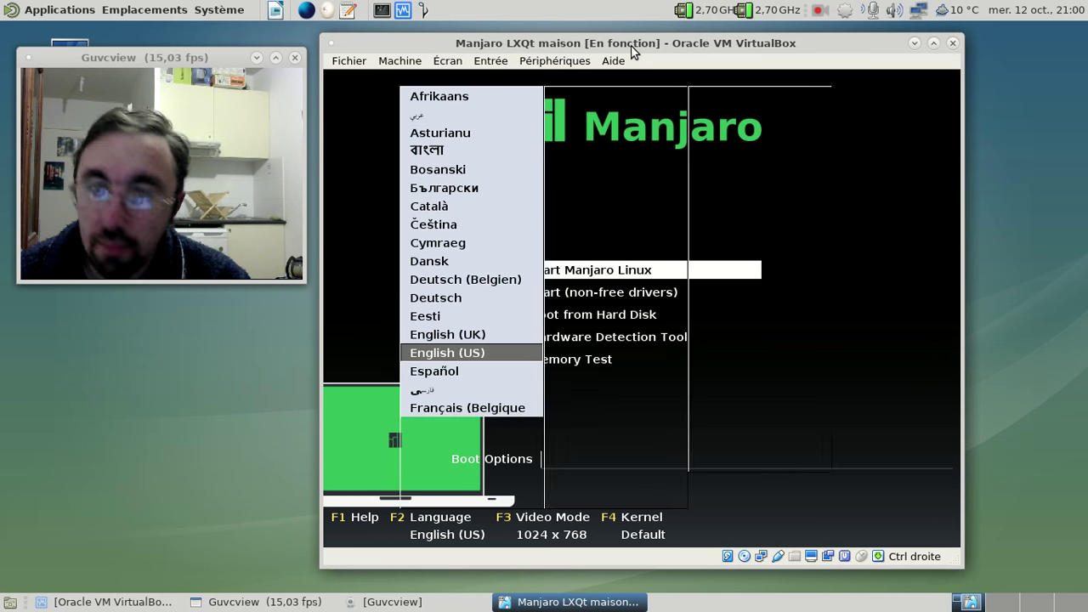
key(Down)
key(Down)
key(Down)
key(Down)
key(Return)
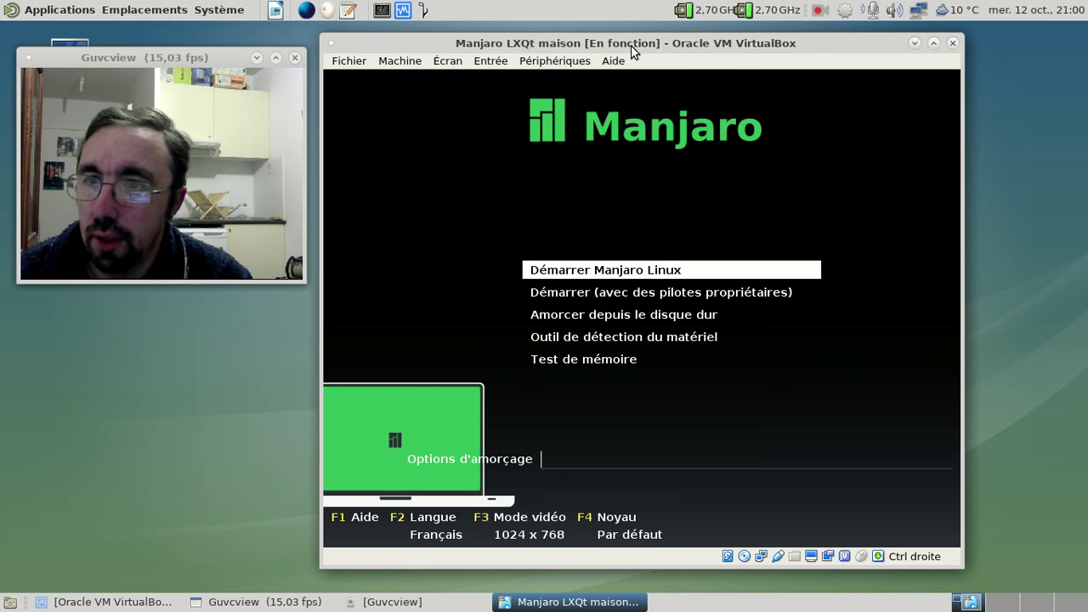
key(Return)
drag(641, 46, 665, 52)
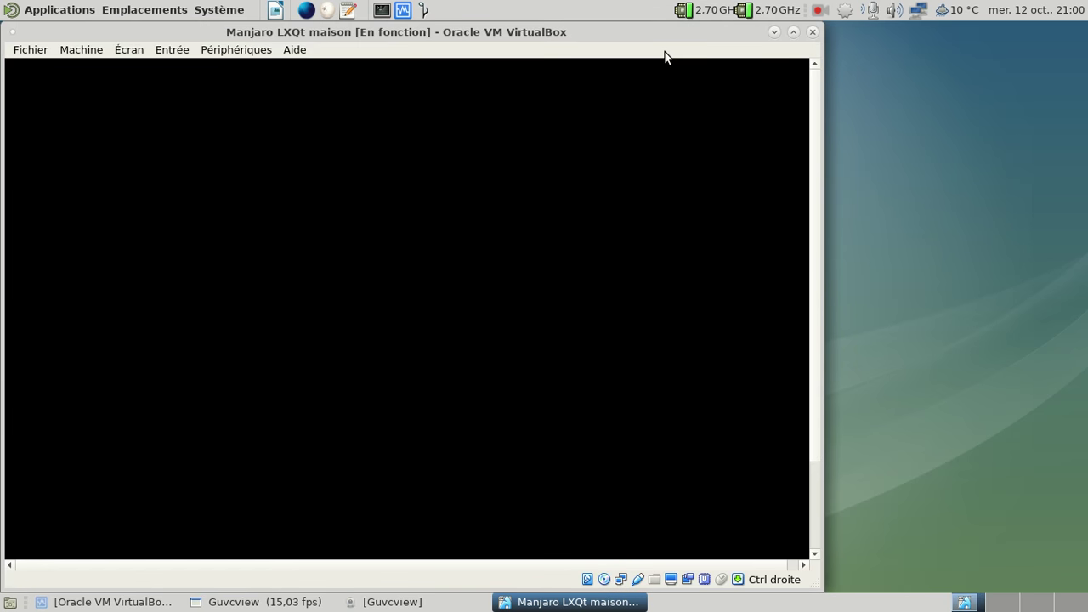
drag(622, 40, 863, 40)
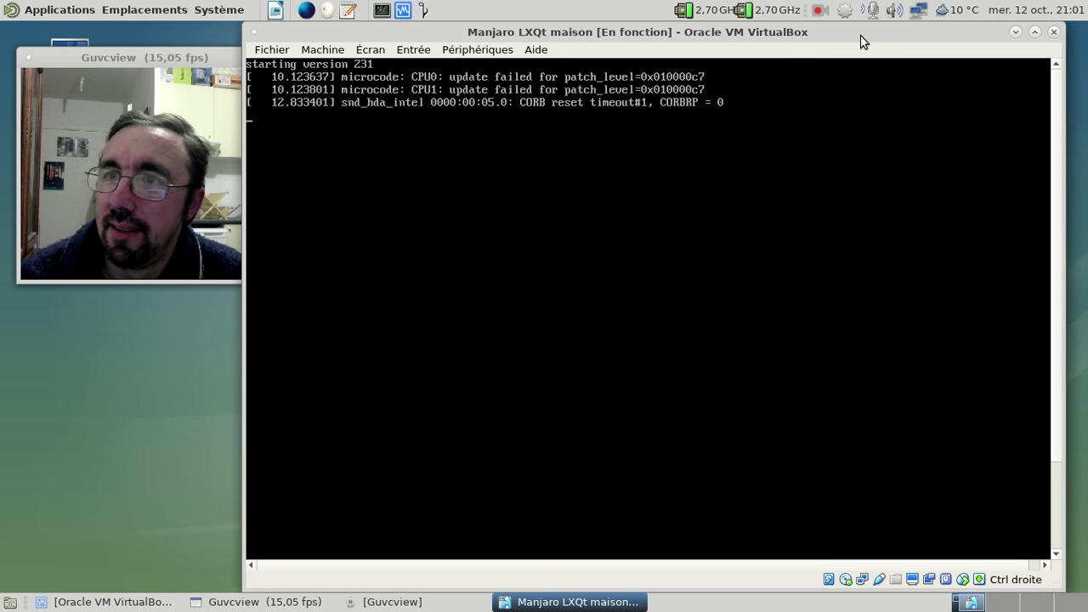
drag(819, 39, 840, 39)
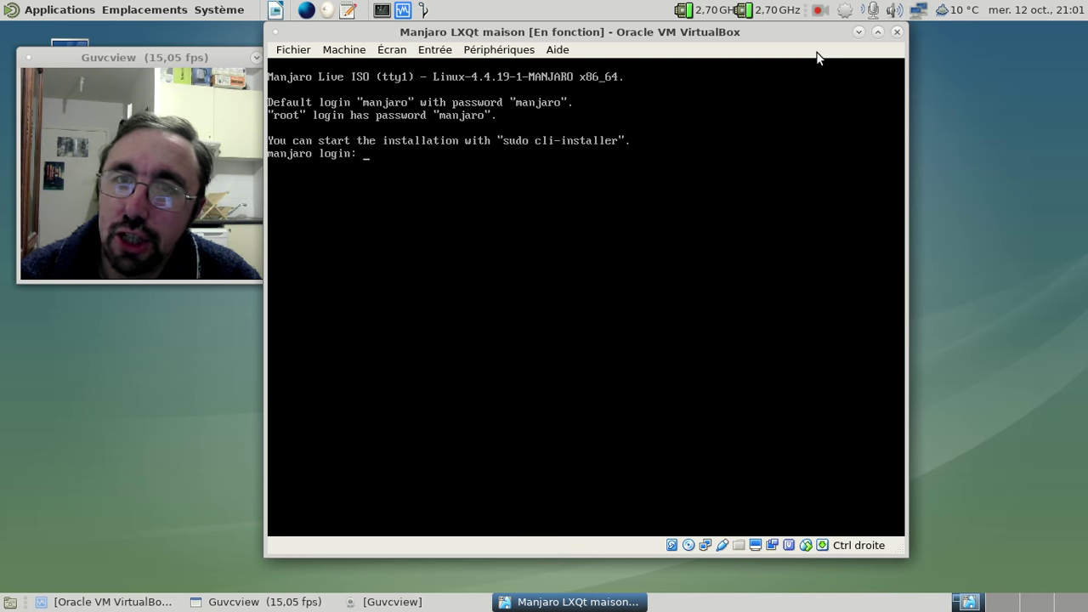
Log in as root on the live console and launch cli-installer.
text(root)
key(Return)
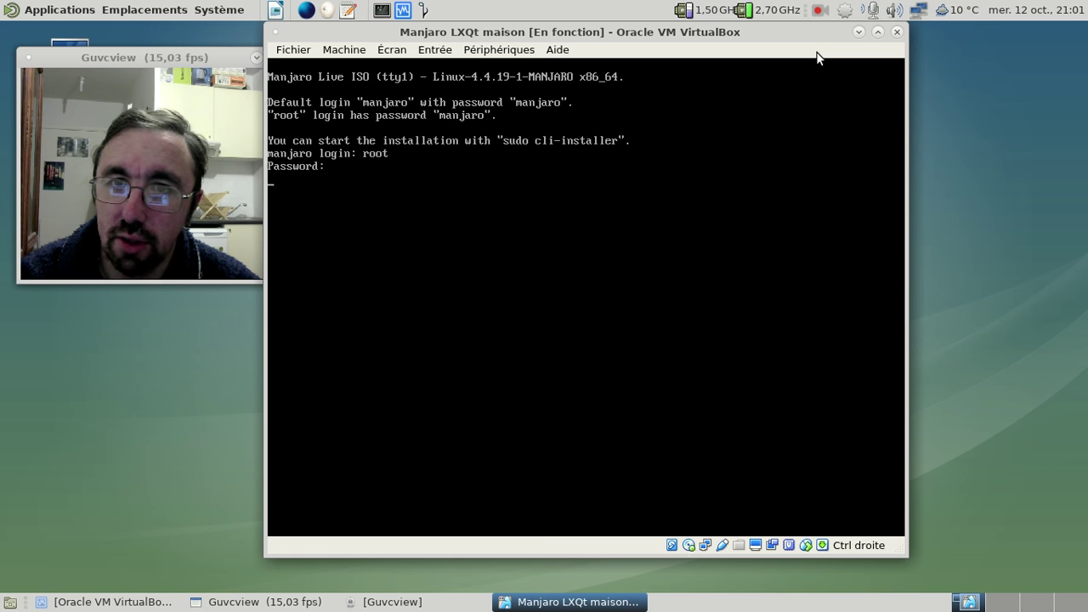
text(cliu)
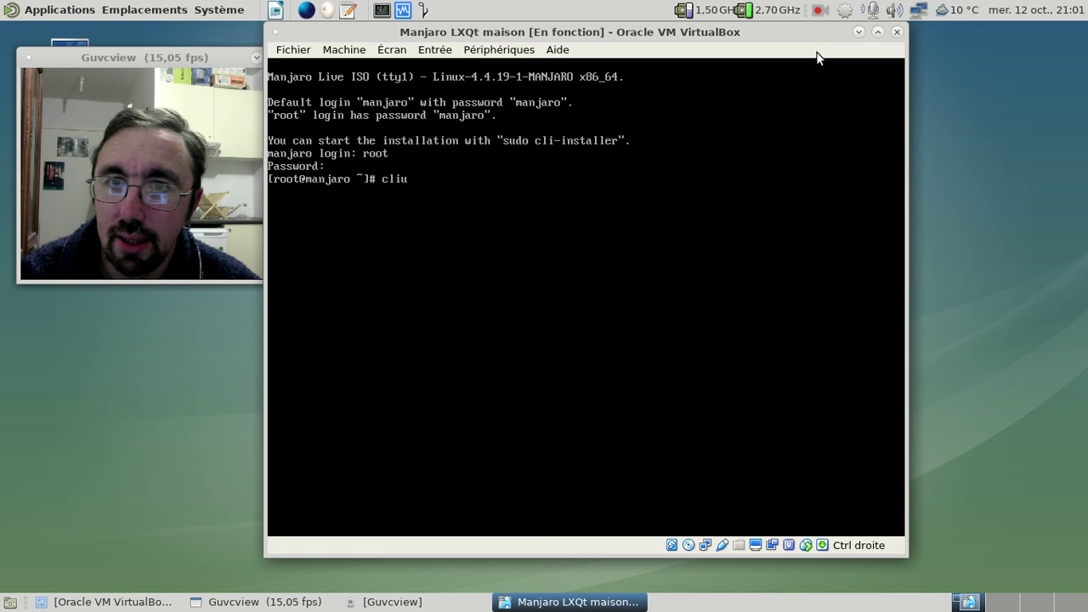
text(-ionstaller)
key(Return)
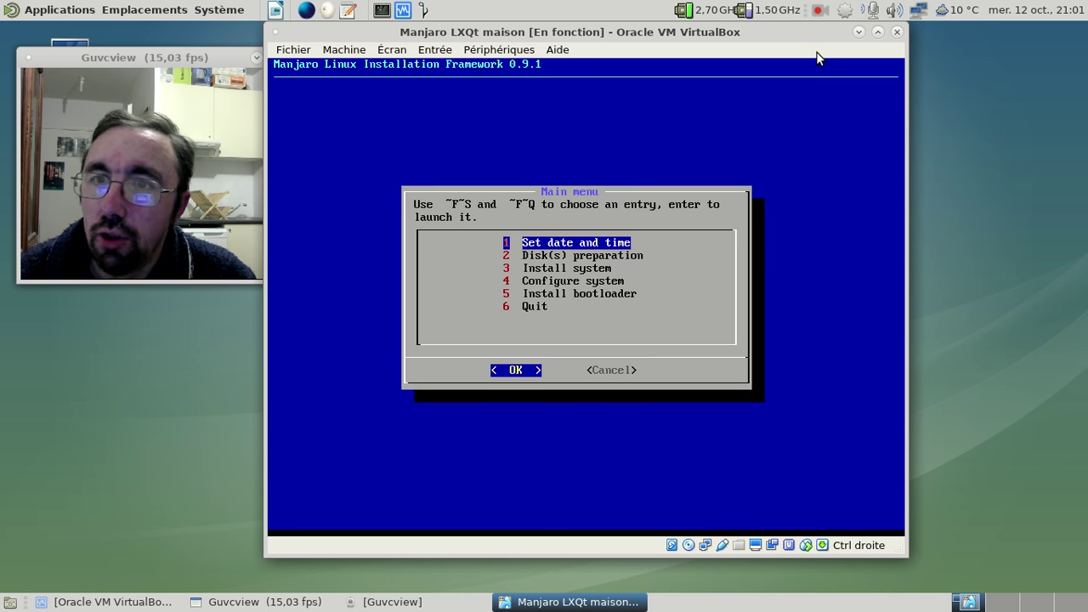
Keep the clock in UTC, choose timezone Europe/Paris, and accept the current date.
key(Return)
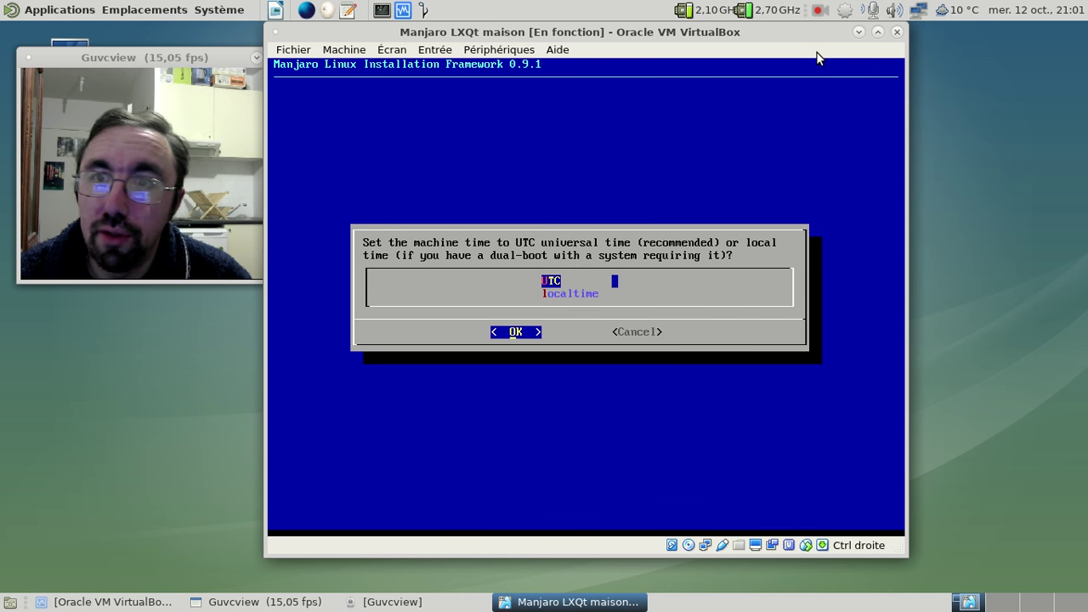
key(Return)
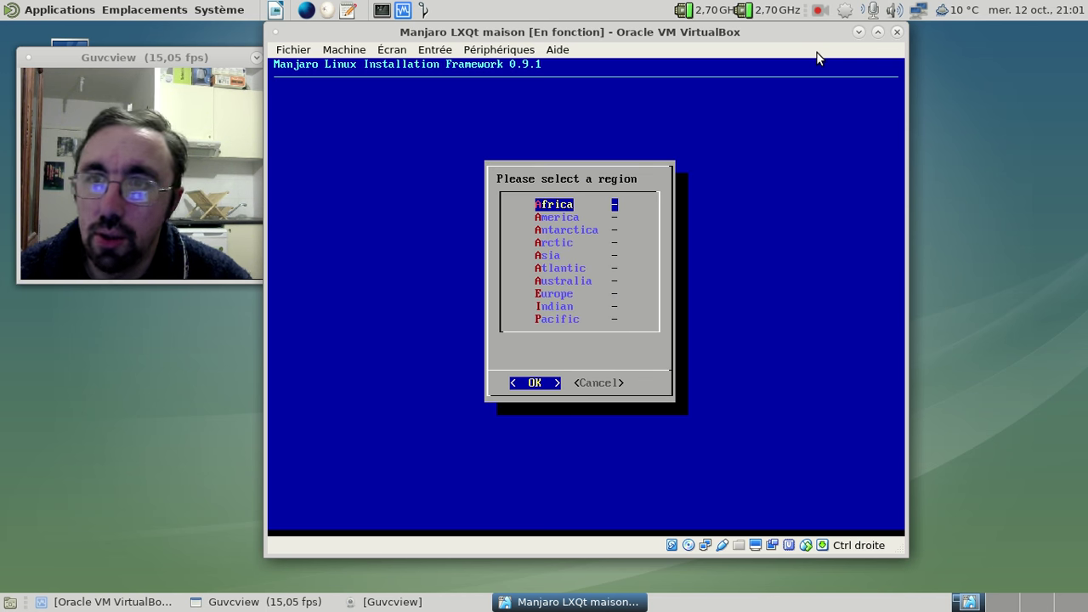
key(Down)
key(Down)
key(Down)
key(Down)
key(Down)
key(Down)
key(Down)
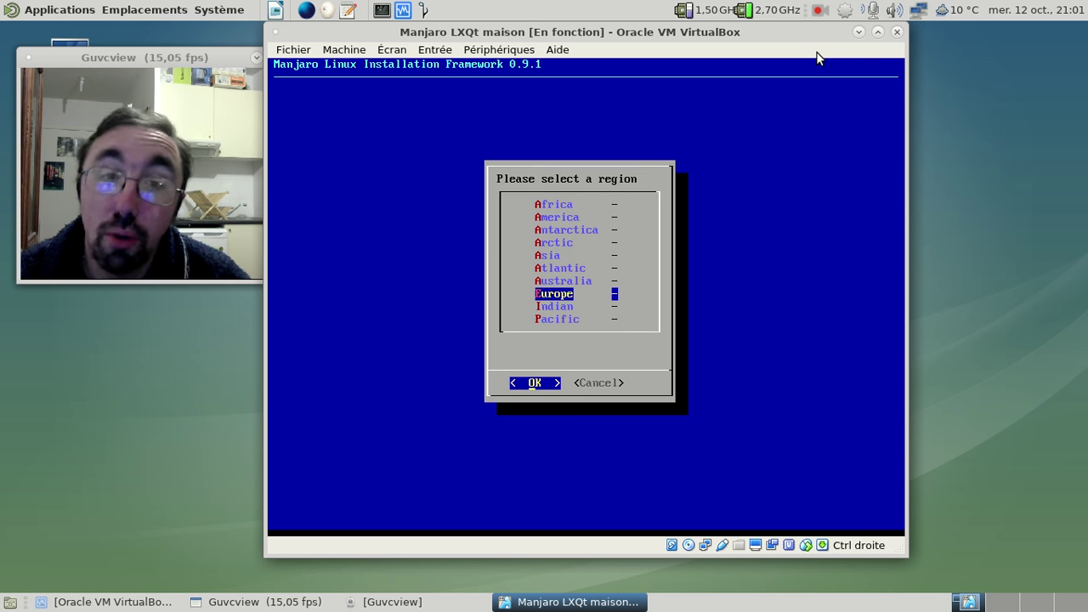
key(Return)
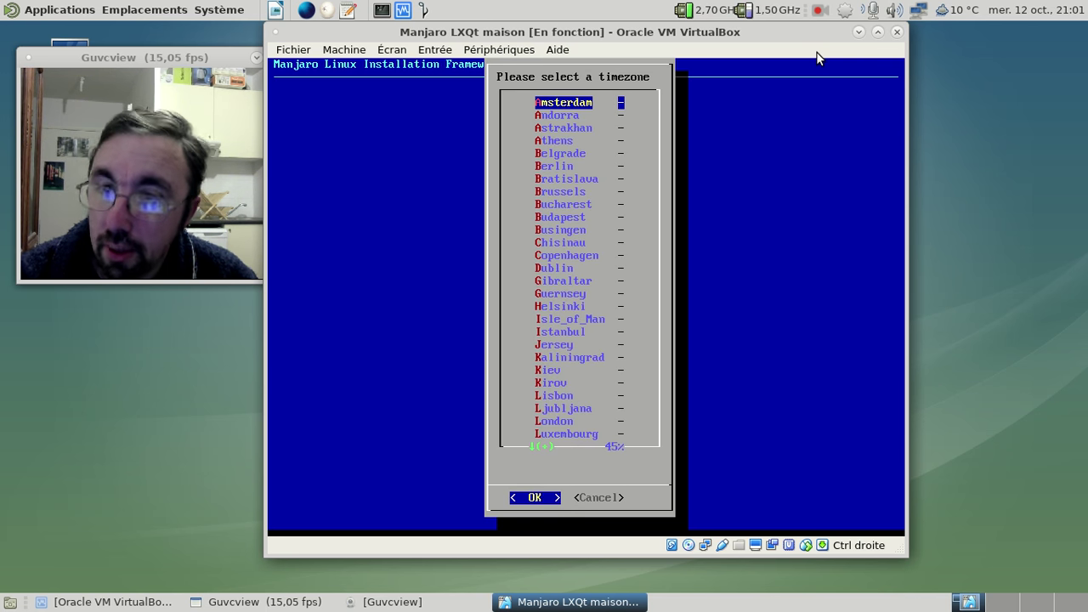
key(p)
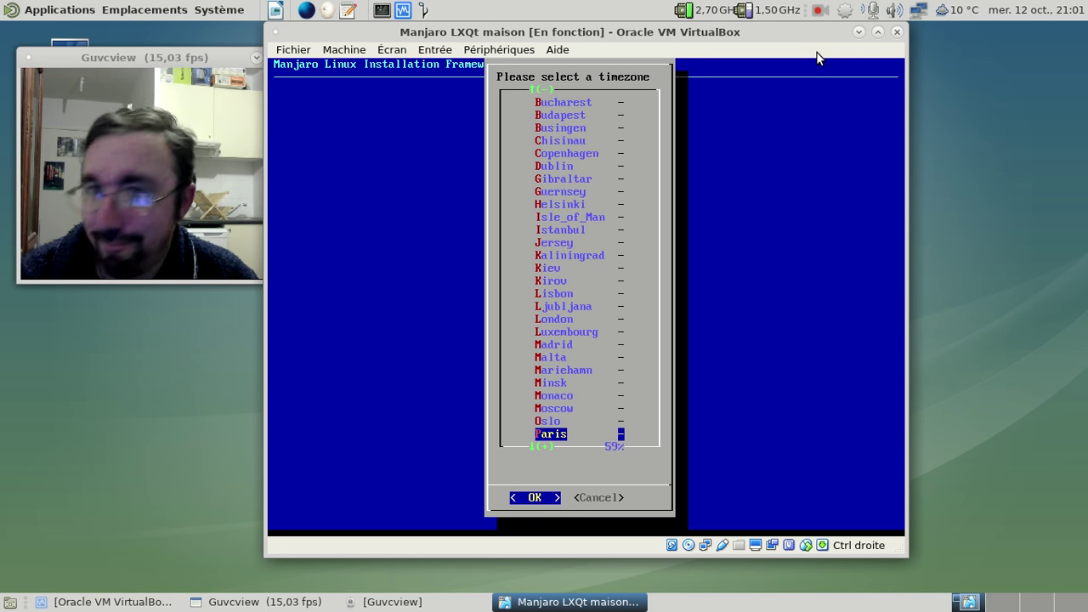
key(Return)
key(Return)
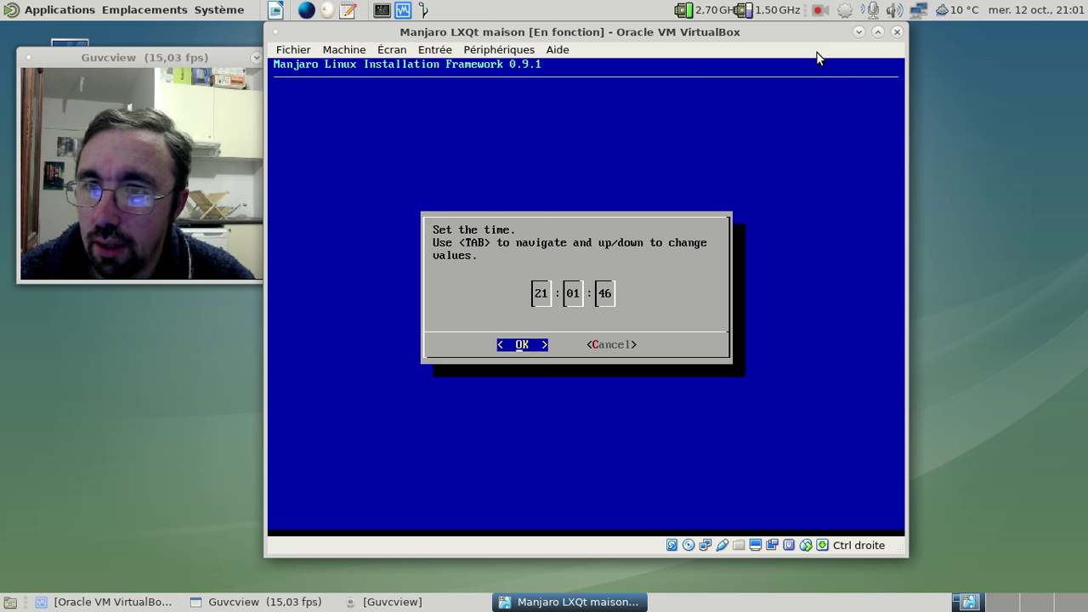
key(Return)
key(Return)
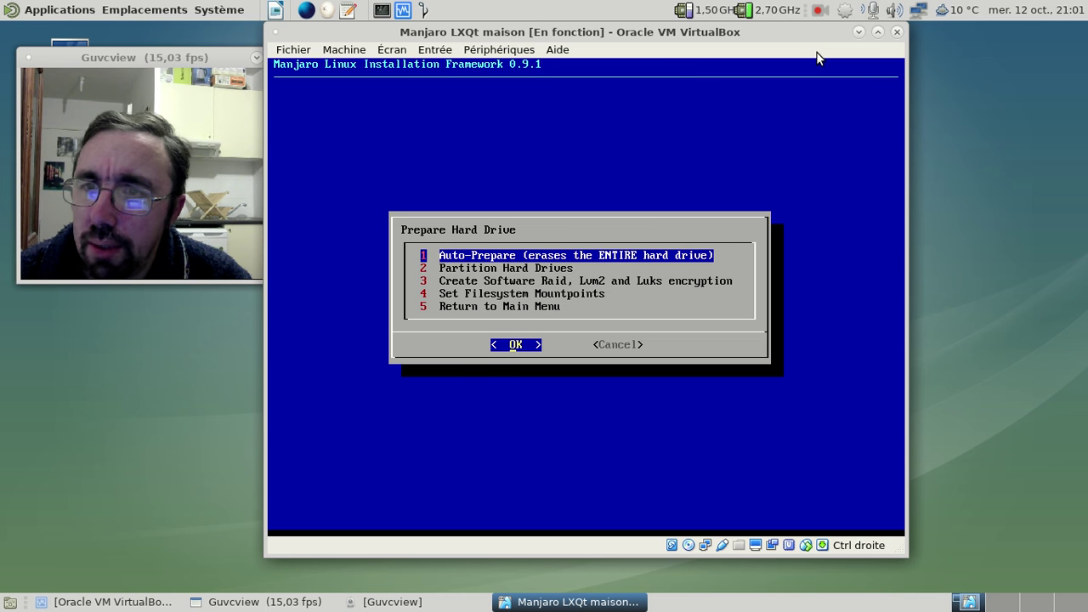
Auto-prepare the disk without GPT: 512 MB boot, 4096 MB swap, 20480 MB root, 112350 MB home.
key(Return)
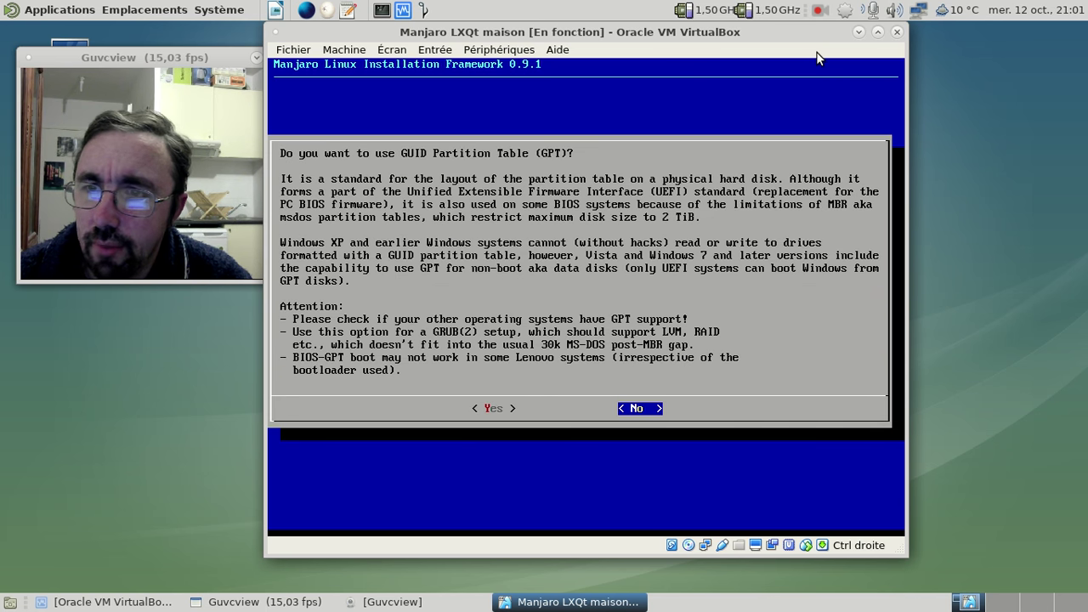
key(Return)
key(Return)
key(BackSpace)
key(BackSpace)
text(4096)
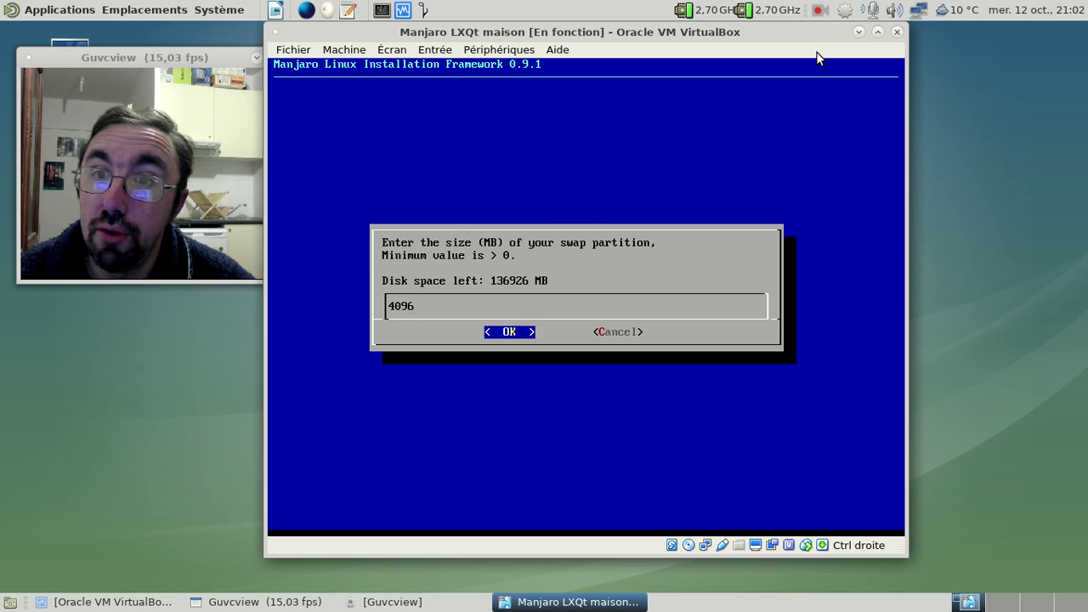
key(Return)
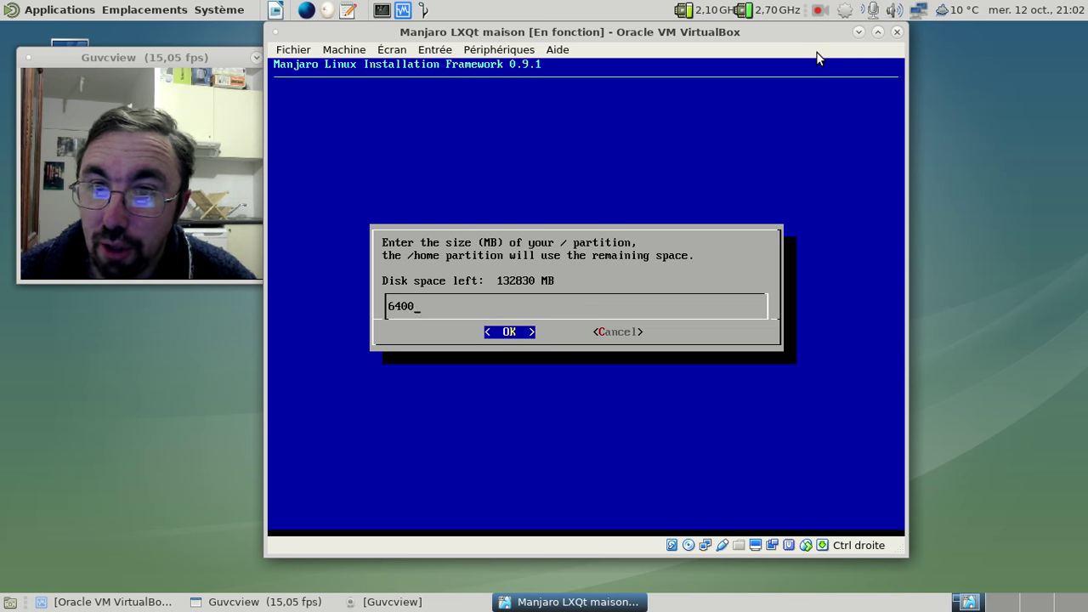
key(BackSpace)
key(BackSpace)
key(BackSpace)
key(BackSpace)
text(20480)
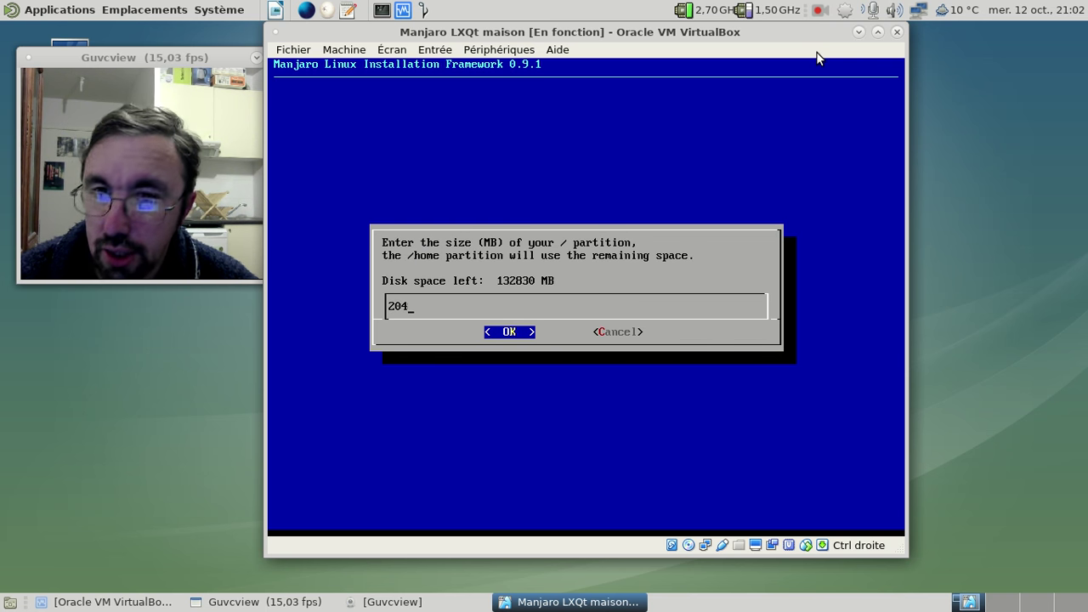
key(Return)
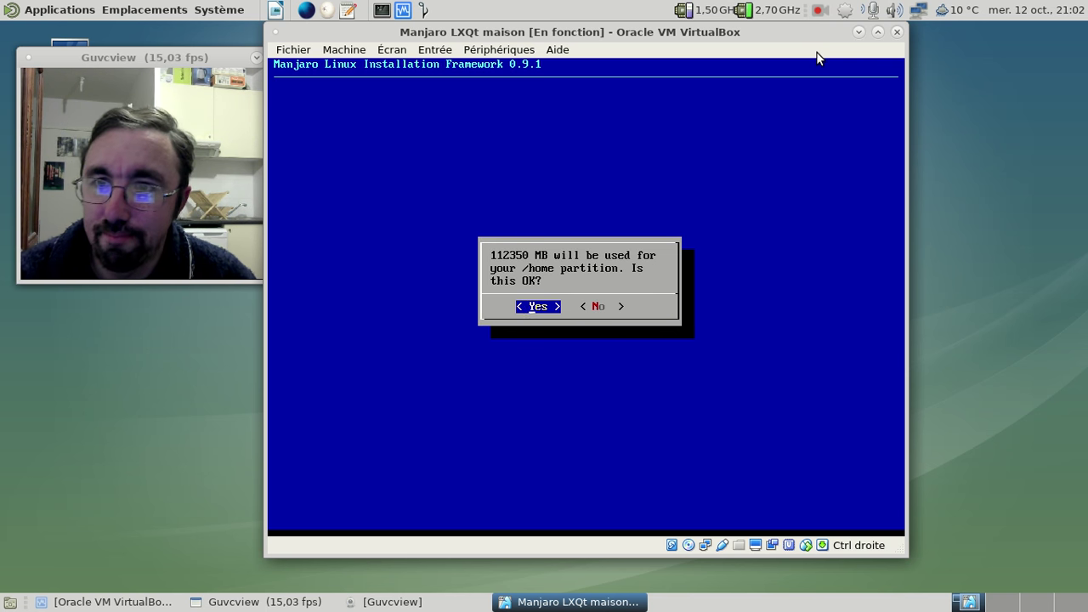
key(Return)
Format / and /home as ext4, confirm erasing /dev/sda, and use FSUUID device names.
key(Down)
key(Down)
key(Return)
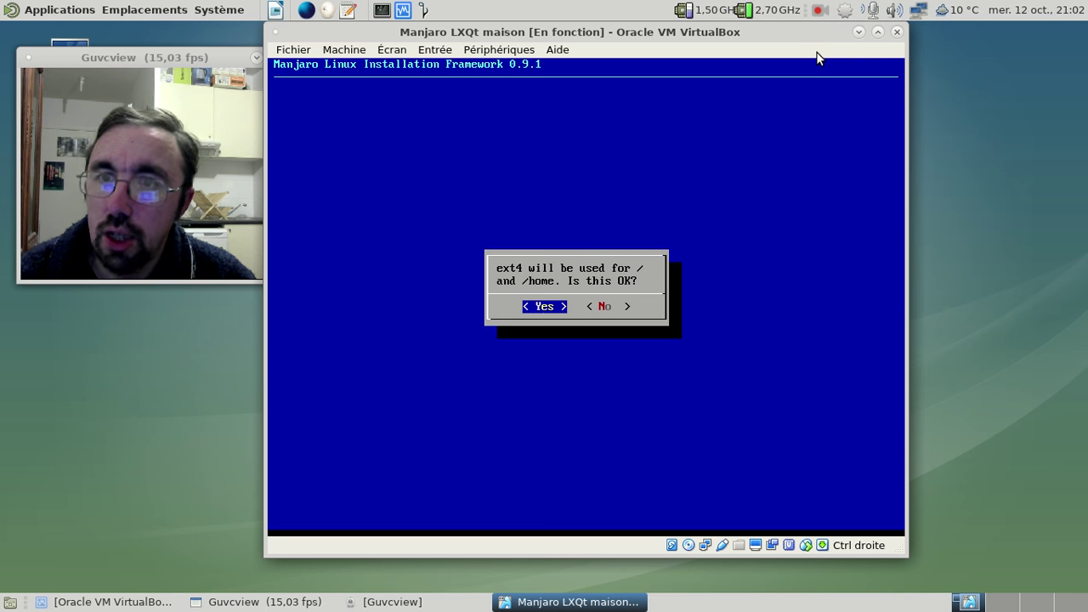
key(Return)
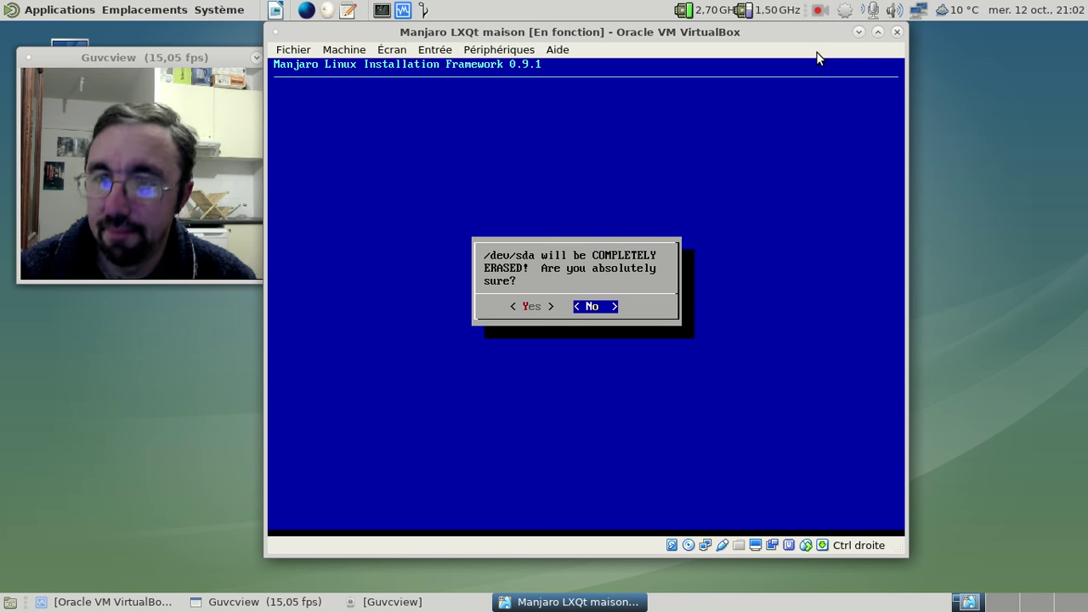
key(Left)
key(Return)
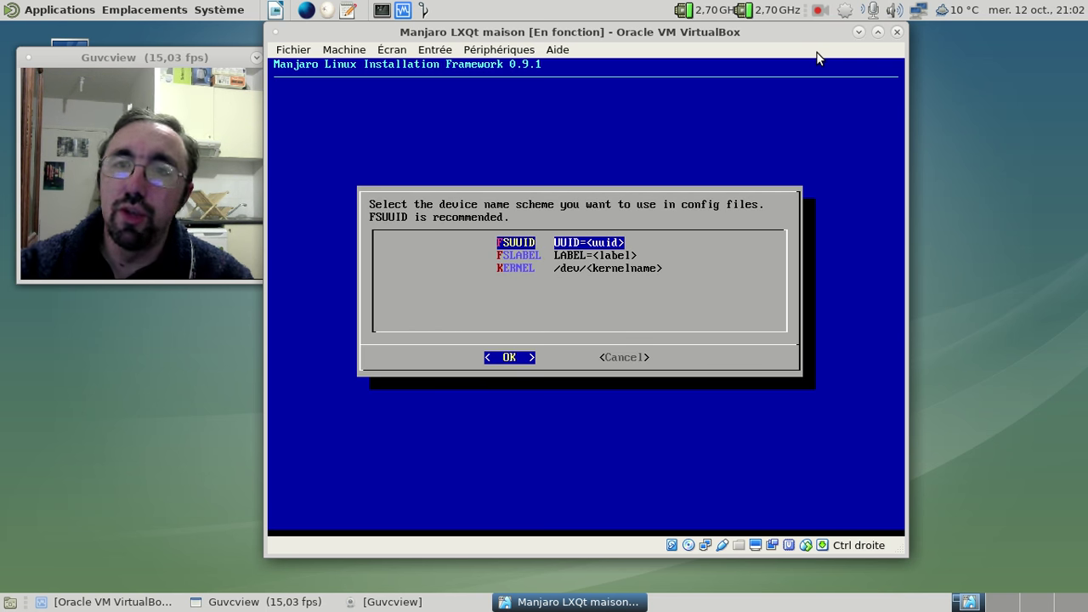
key(Return)
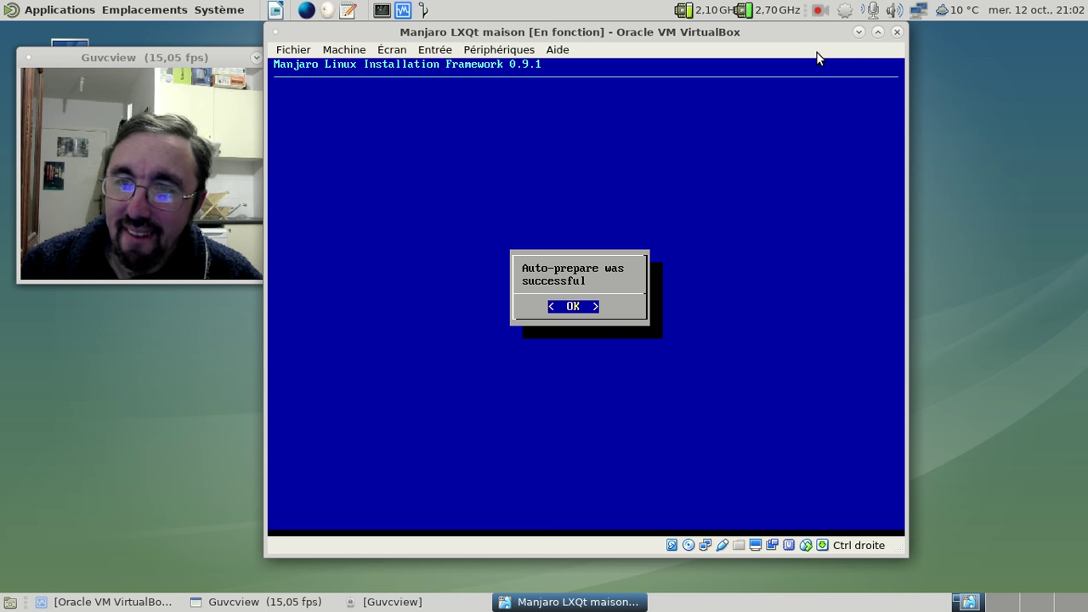
Dismiss the auto-prepare success message and start the system installation.
key(Return)
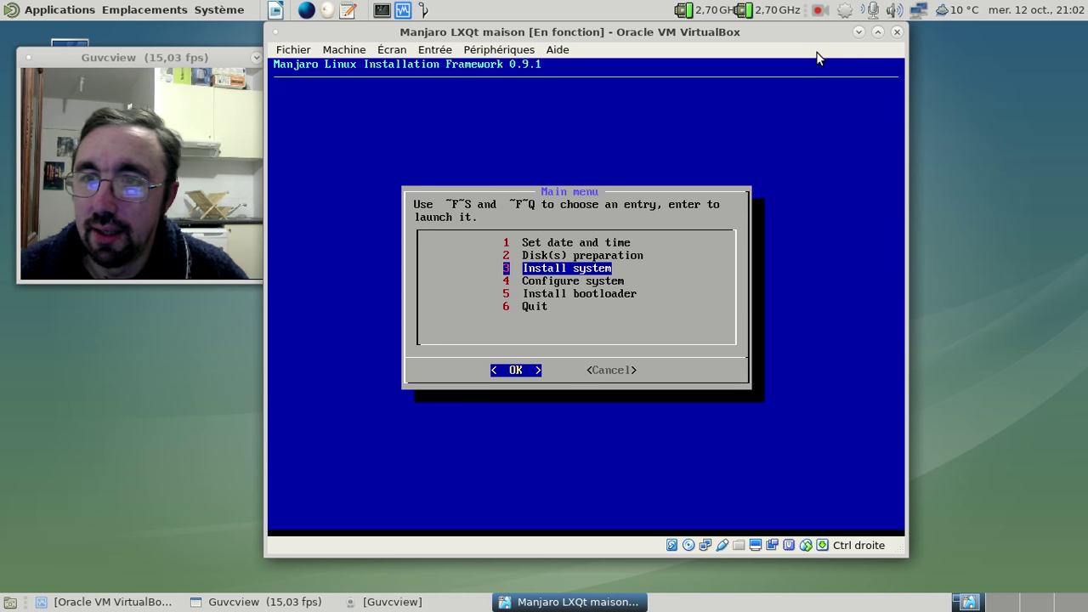
key(Return)
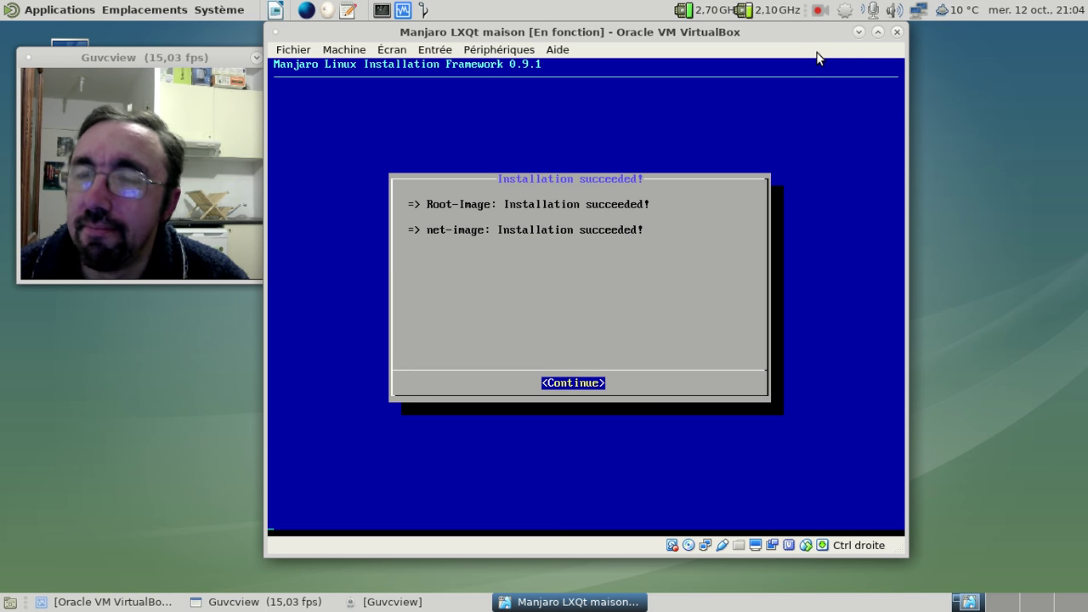
Continue from Installation succeeded so post-install configuration and video drivers install.
key(Return)
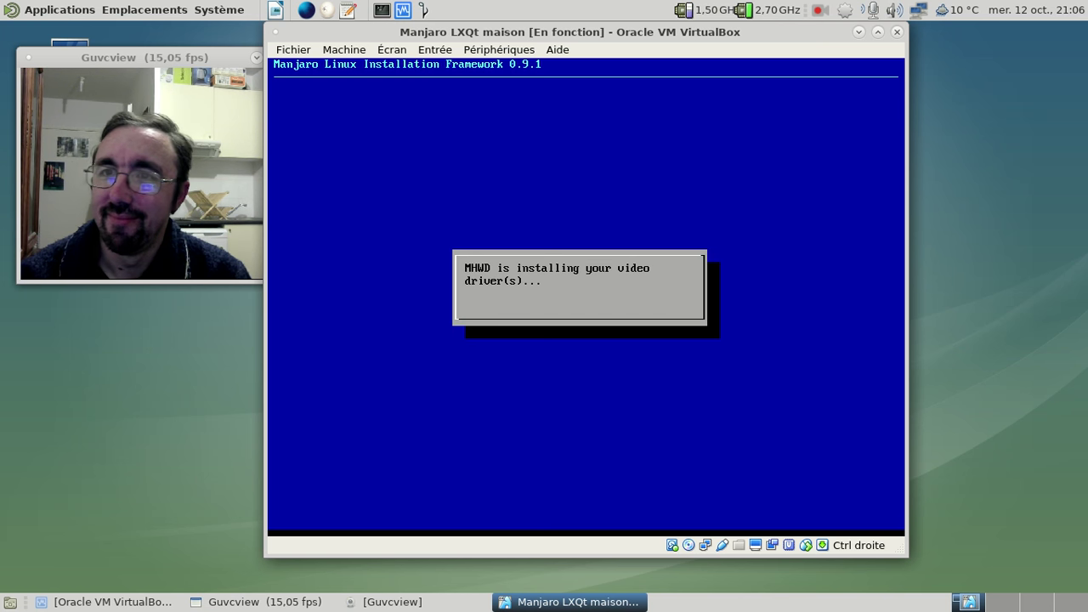
Nudge the VM window a little to the right while configuration runs.
drag(573, 29, 618, 31)
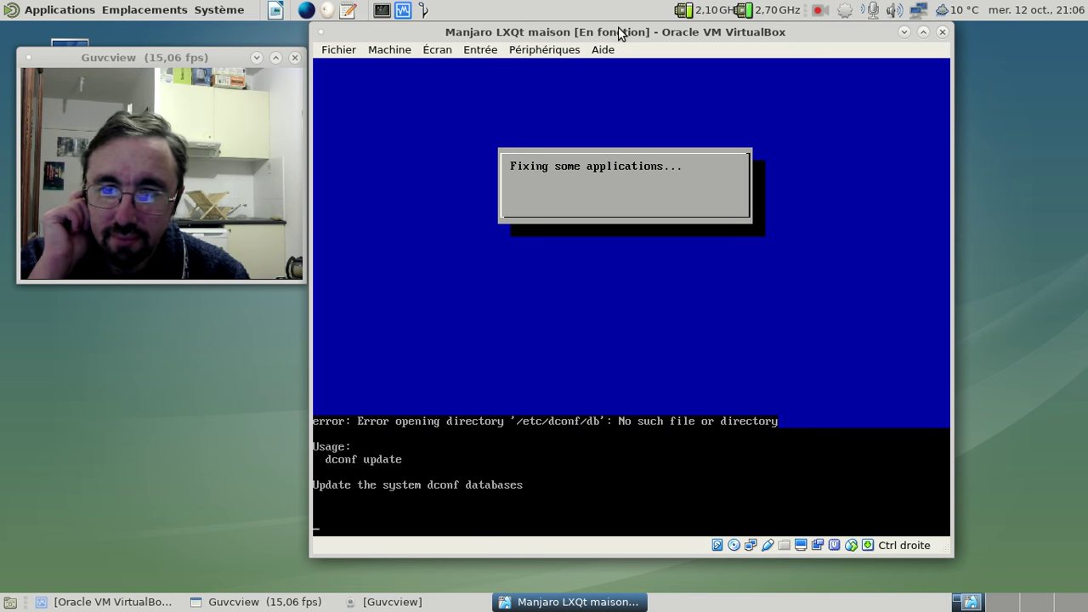
In Configure system, enter and confirm a new root password.
key(Return)
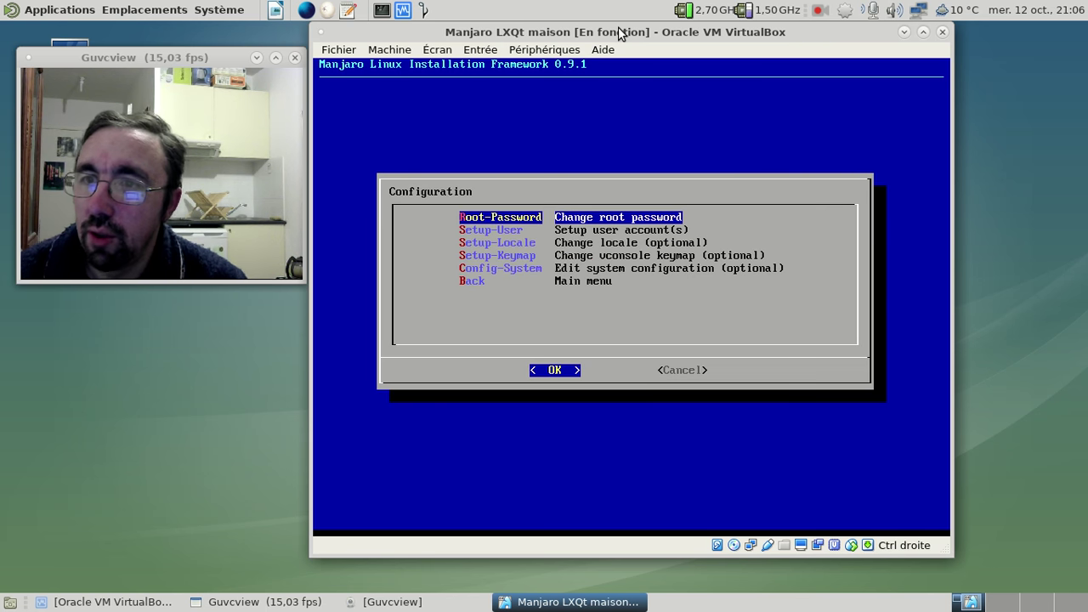
key(Return)
text(*******)
key(Return)
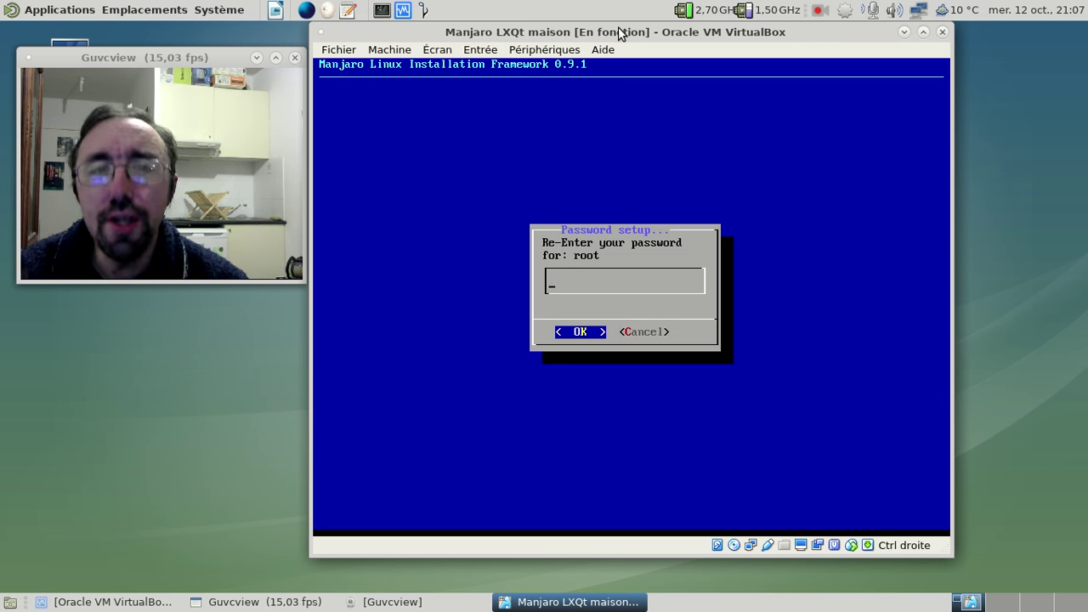
text(*******)
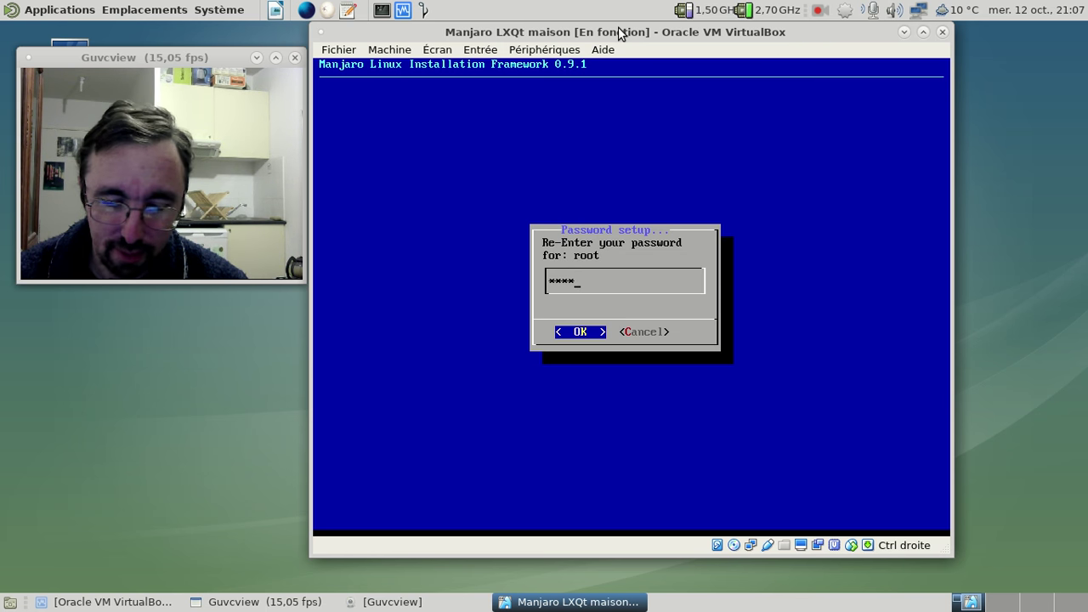
key(Return)
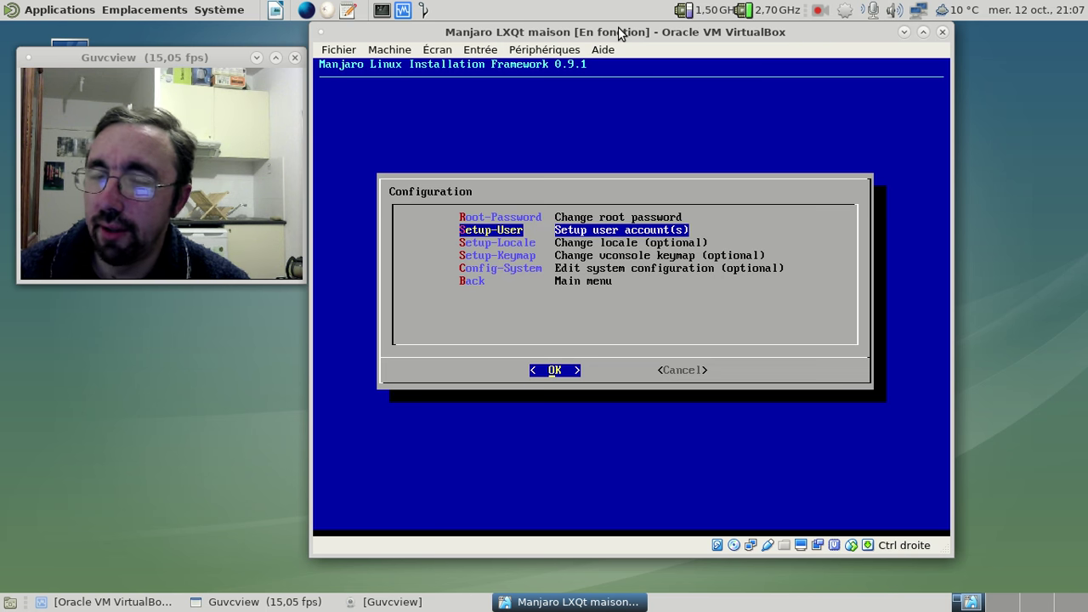
Create a user account with sudo rights and set and confirm its password.
key(Return)
text(fred)
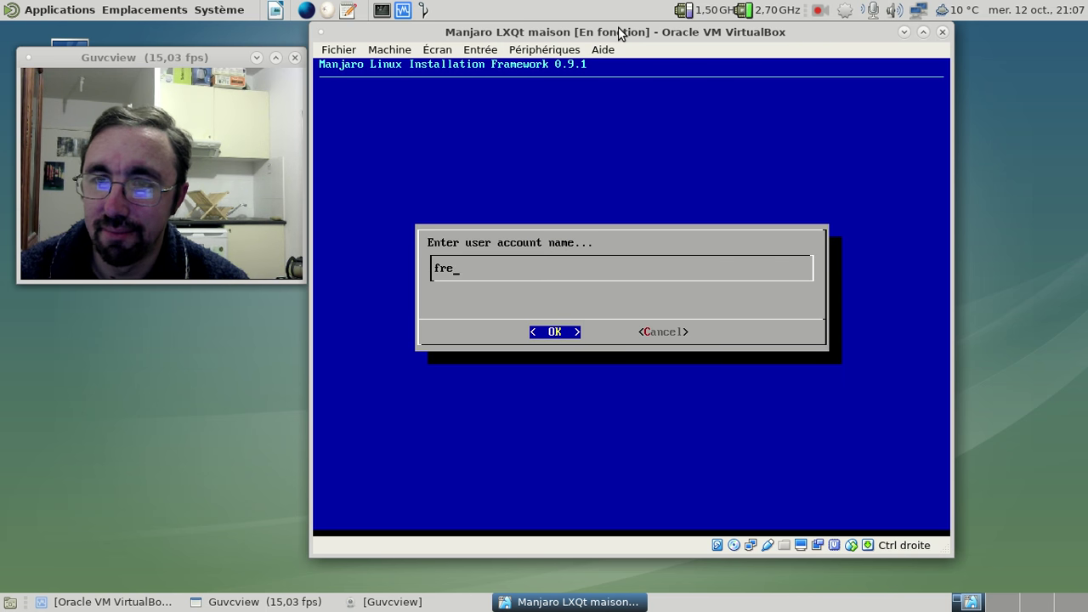
key(Return)
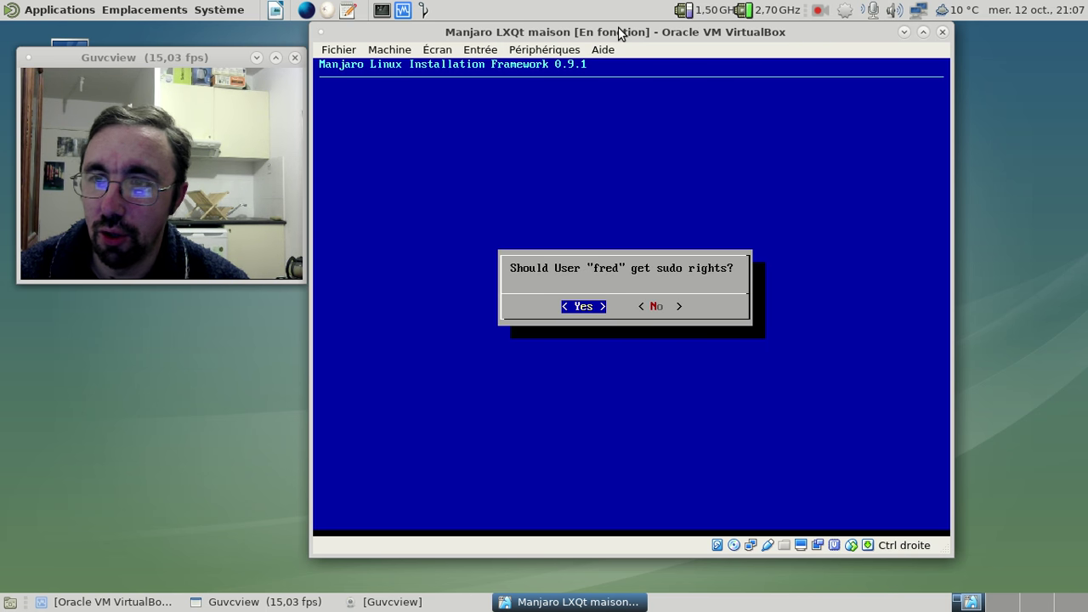
key(Return)
text(********)
key(Return)
text(********)
key(Return)
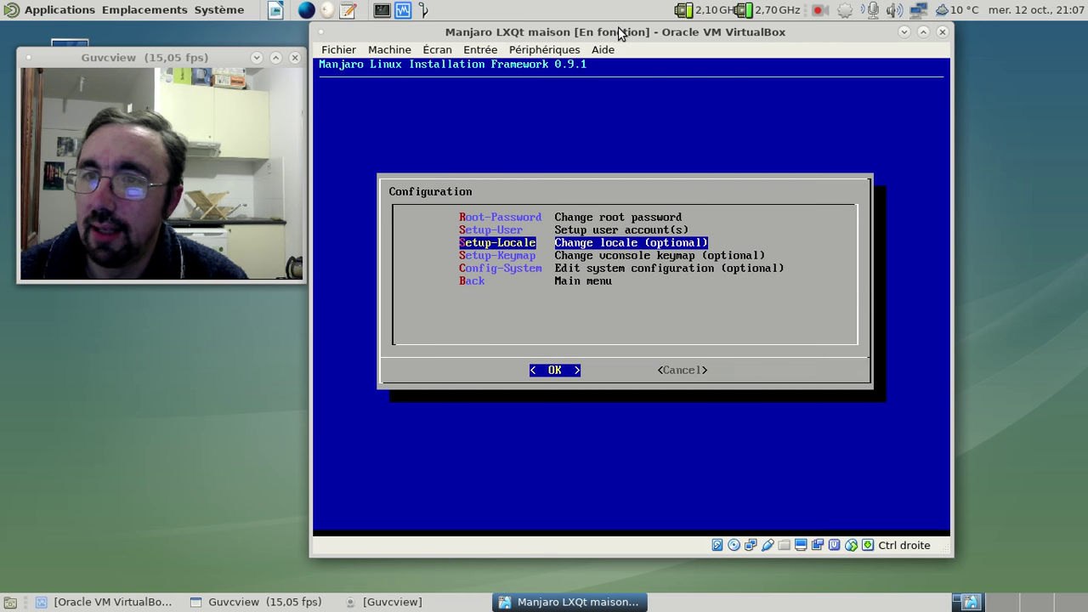
Set the system locale to fr_FR.UTF-8.
key(Return)
key(Return)
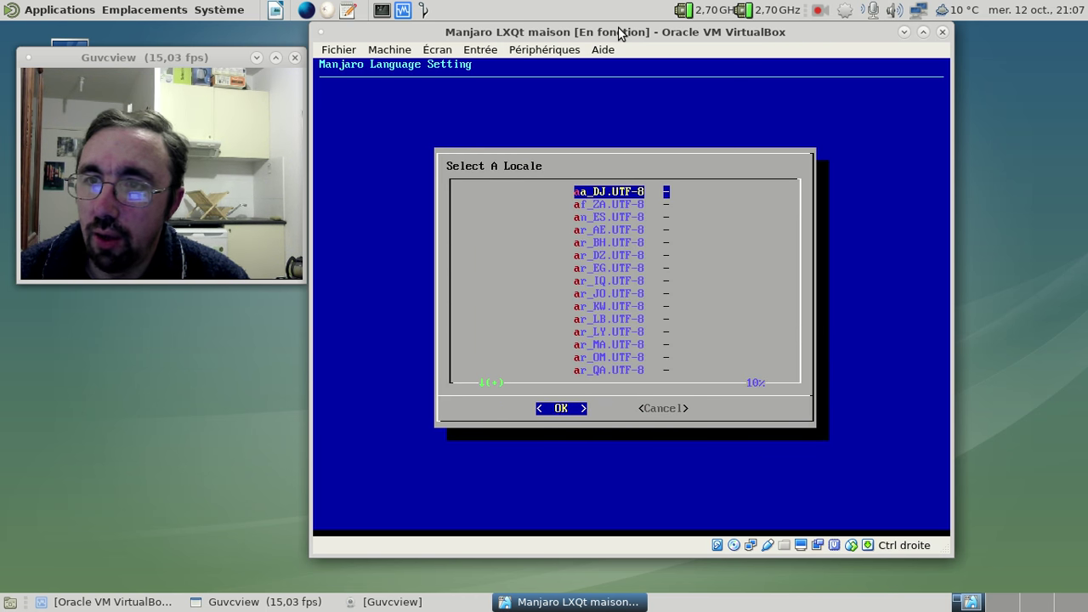
key(f)
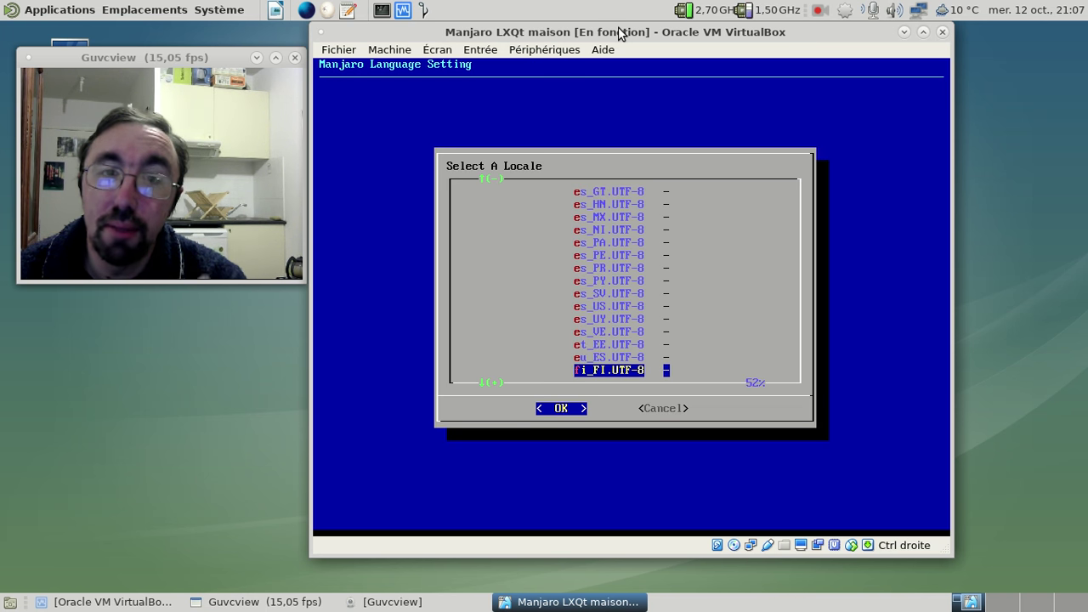
key(Down)
key(Down)
key(Down)
key(Down)
key(Down)
key(Down)
key(Up)
key(Return)
key(Return)
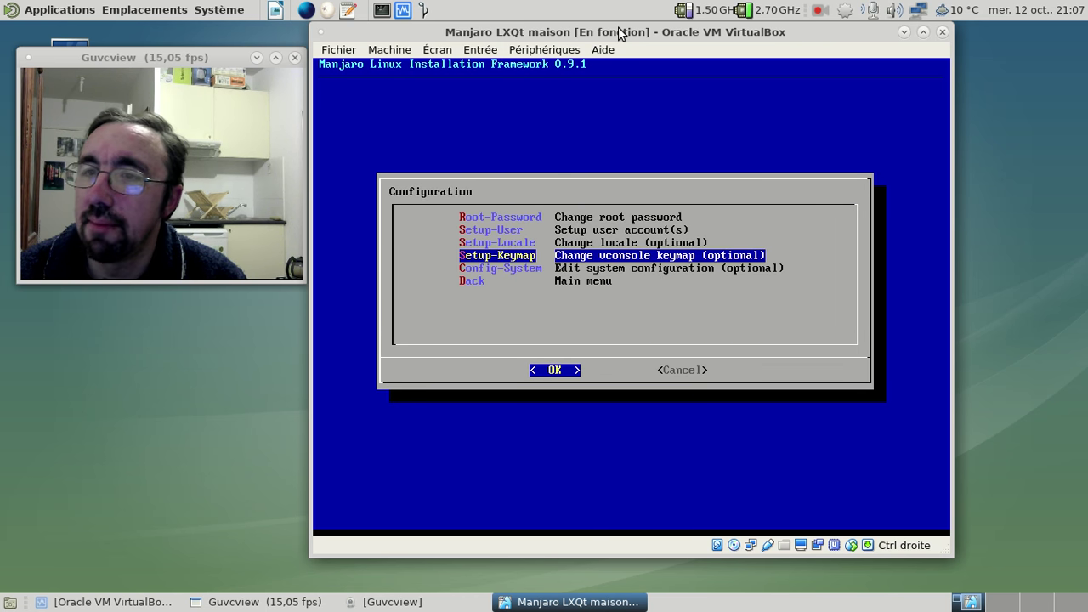
Set the console keymap to the French keymap.
key(Return)
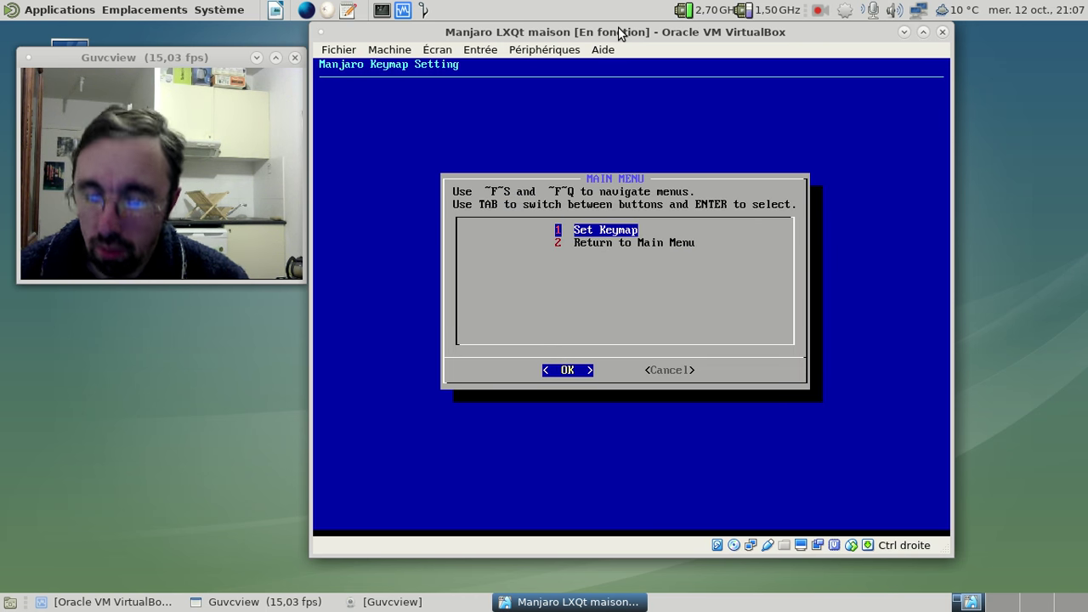
key(Return)
key(f)
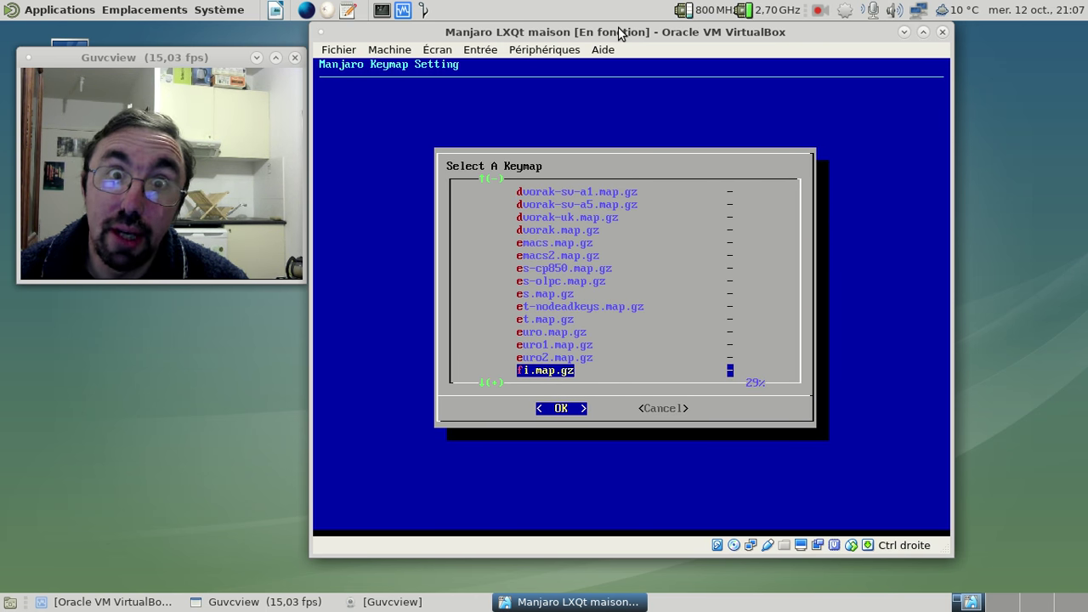
key(Down)
key(Down)
key(Down)
key(Down)
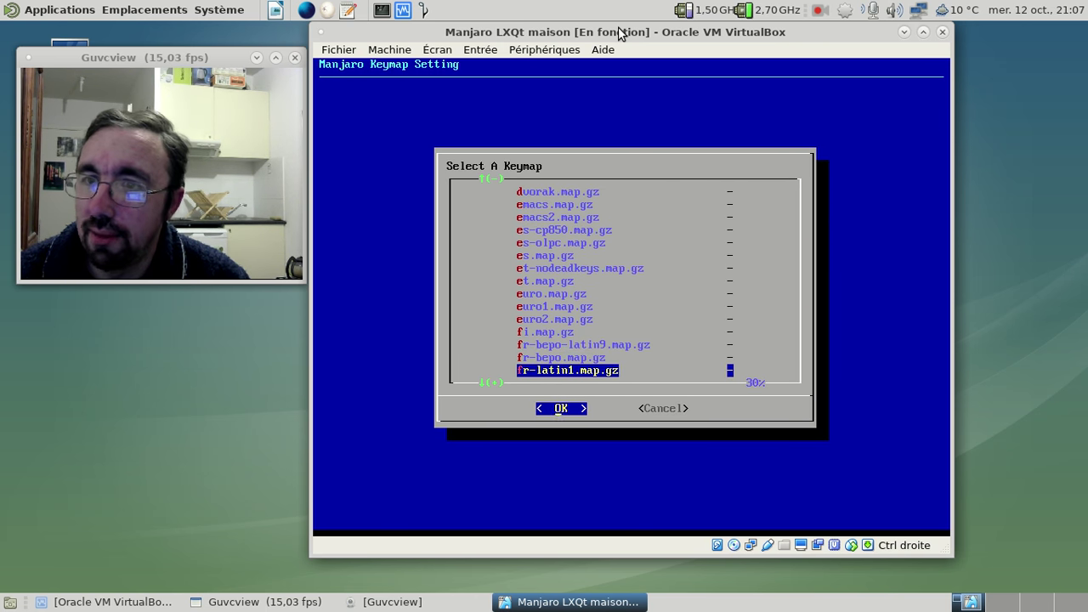
key(Return)
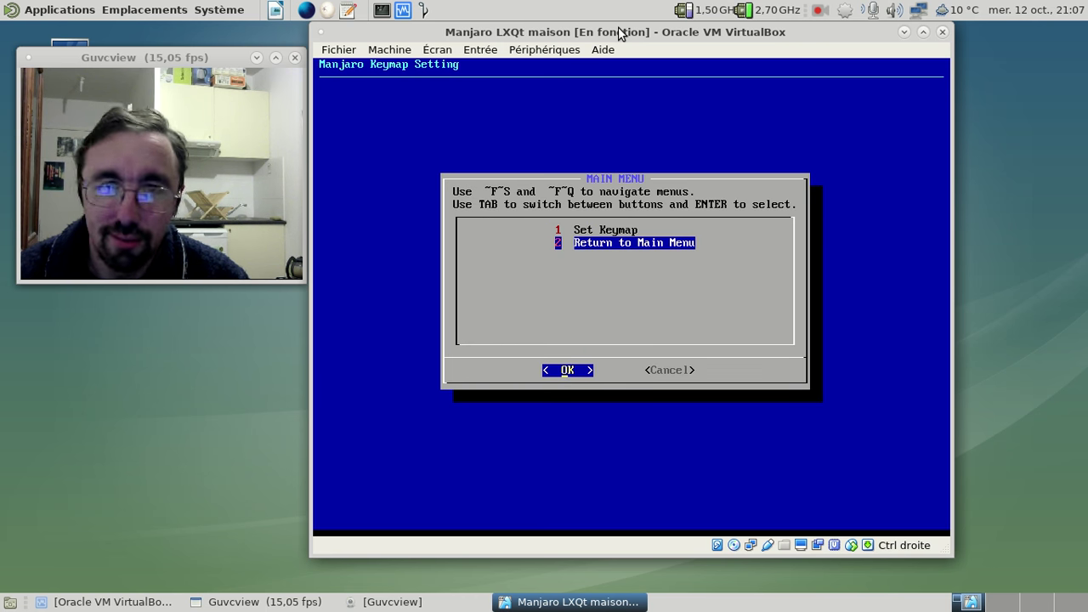
key(Return)
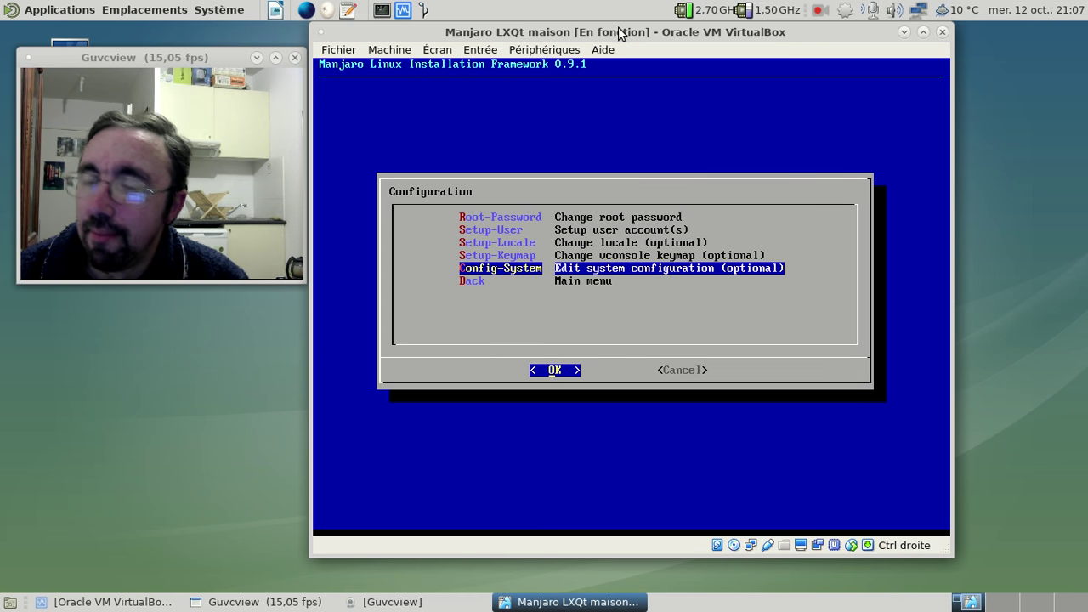
Leave the config-file list via Back so locales generate and the initramfs builds.
key(Return)
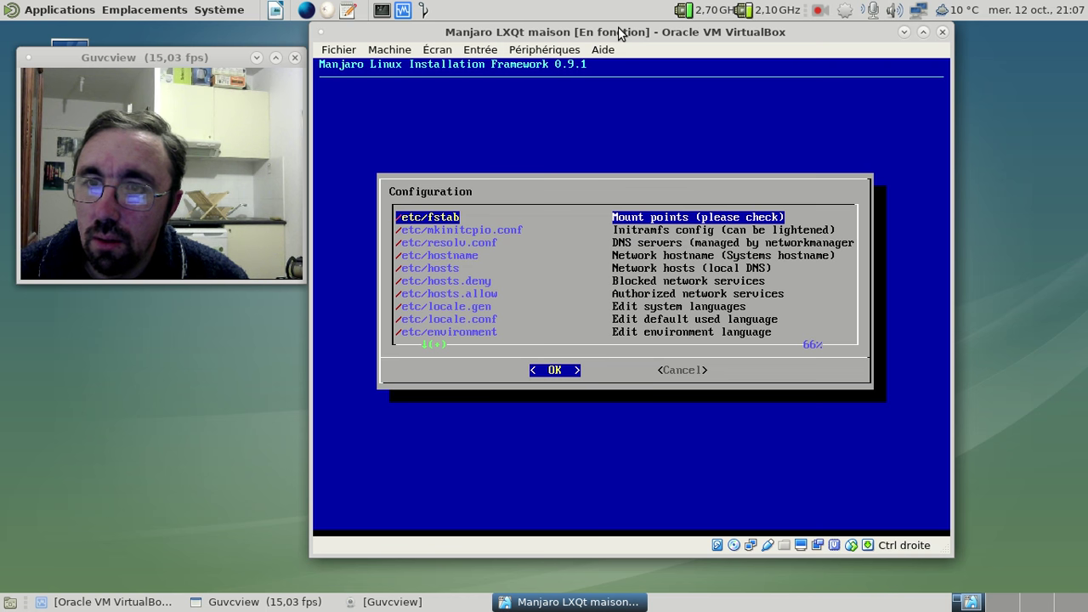
key(Down)
key(Down)
key(Down)
key(Down)
key(Down)
key(Down)
key(Down)
key(Down)
key(Down)
key(Down)
key(Down)
key(Down)
key(Down)
key(Down)
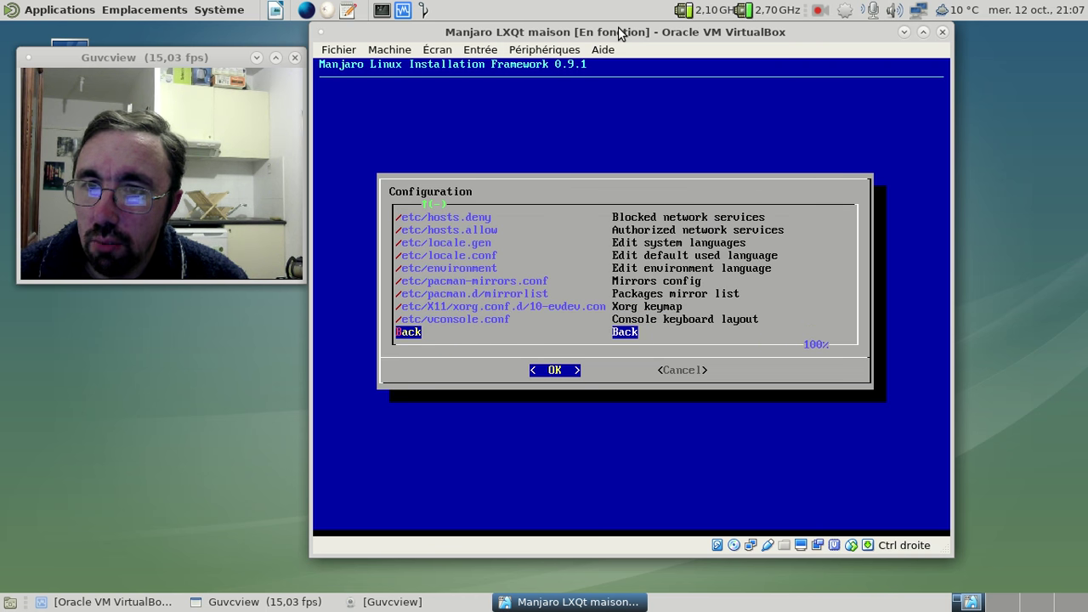
key(Return)
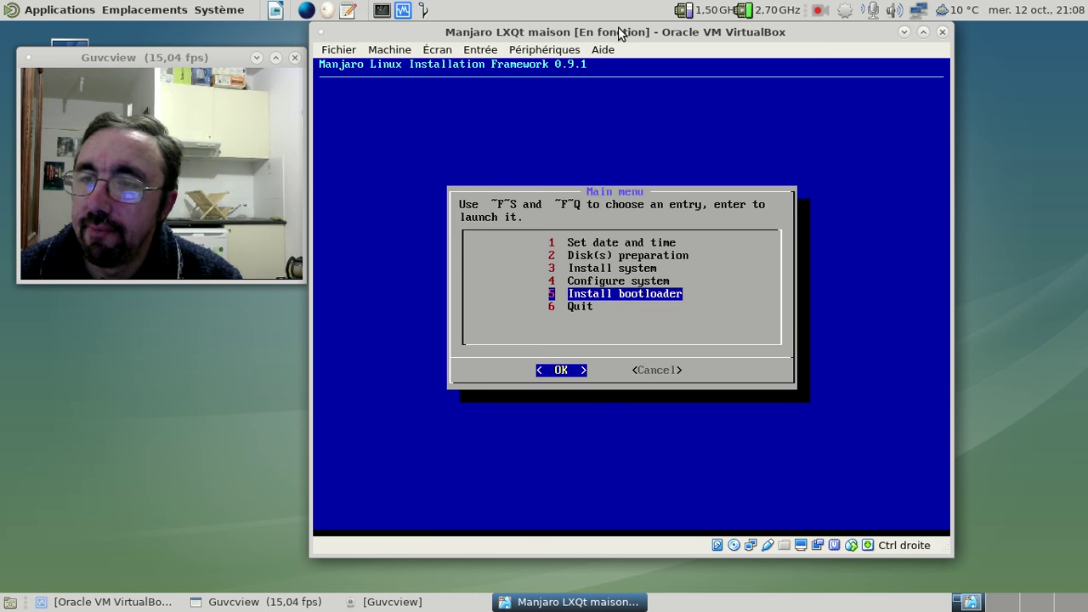
Install the GRUB bootloader for a BIOS system, then quit the cli-installer.
key(Return)
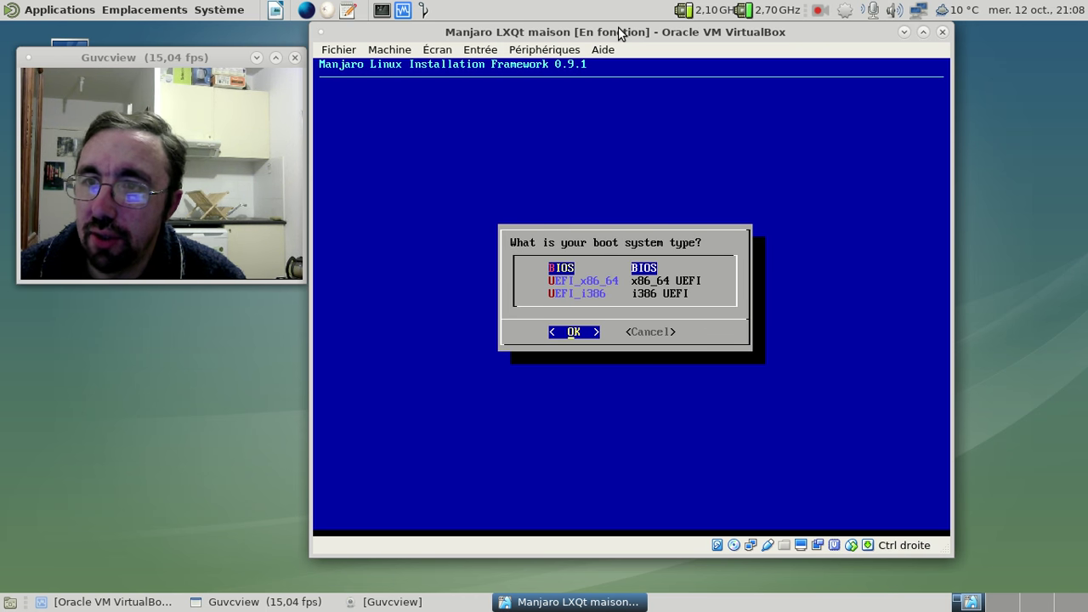
key(Return)
key(Return)
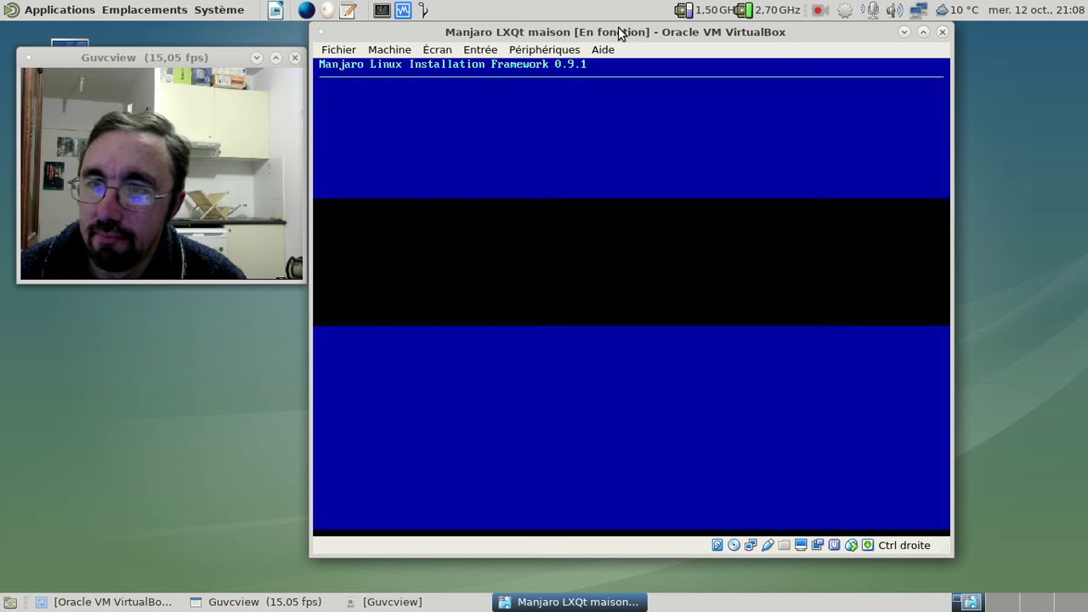
key(Return)
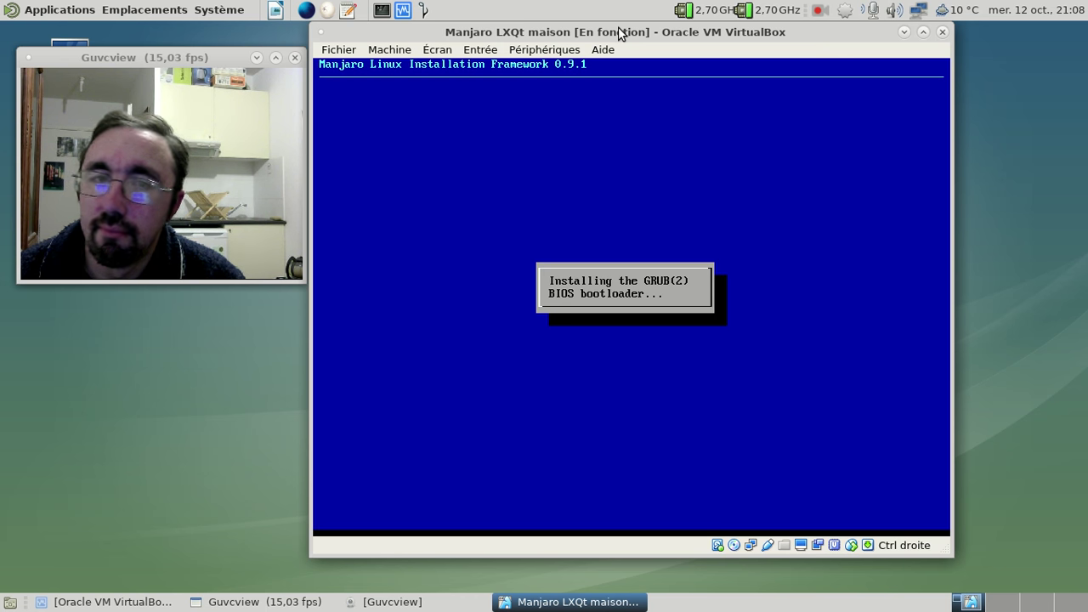
key(Return)
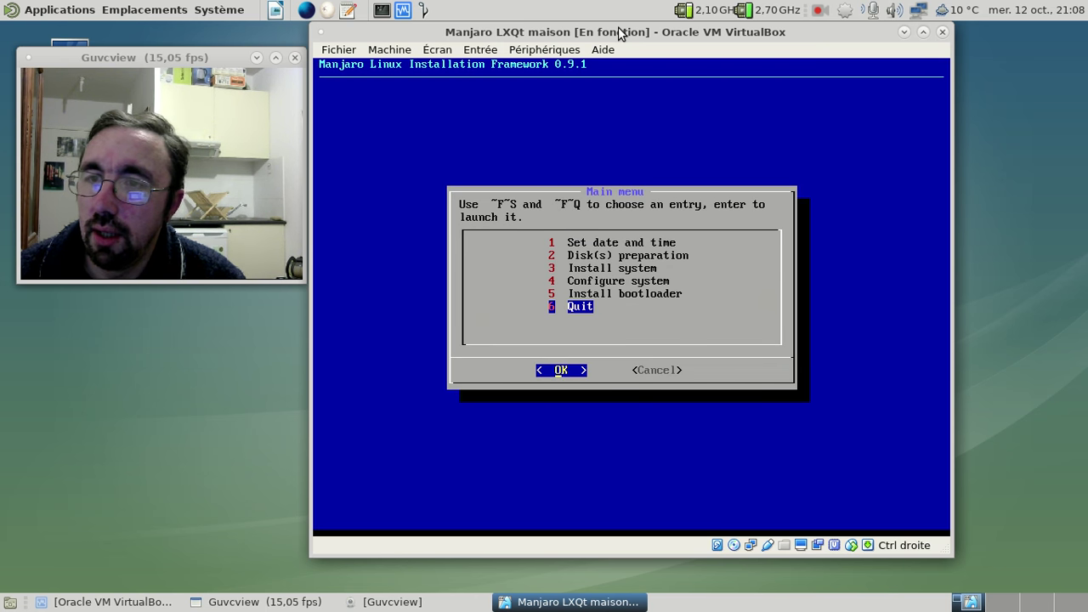
key(Return)
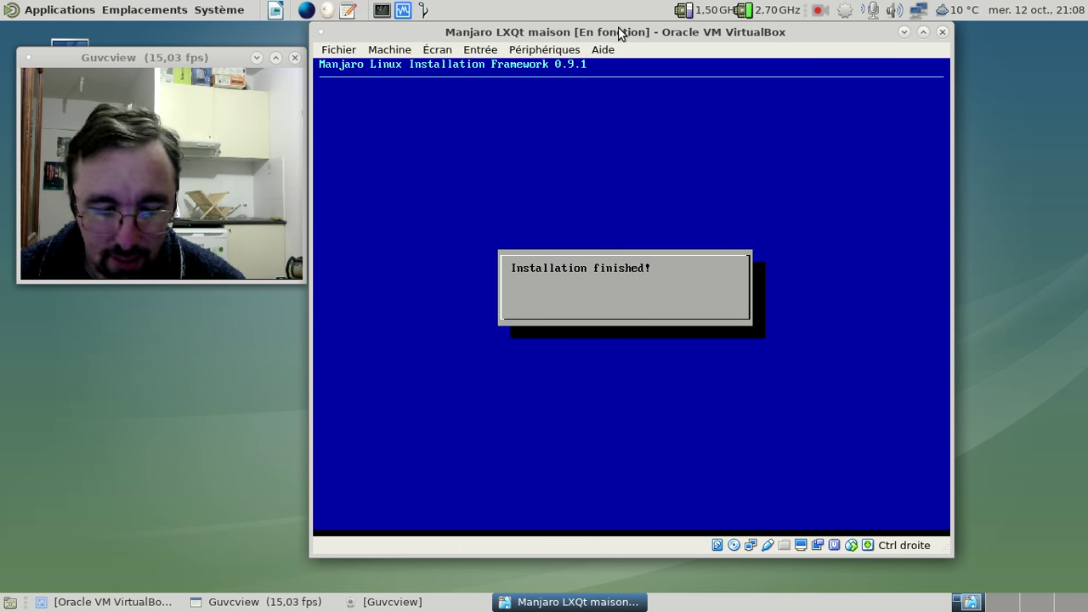
Reboot the VM and boot the default Manjaro entry from GRUB.
text(reboot)
key(Return)
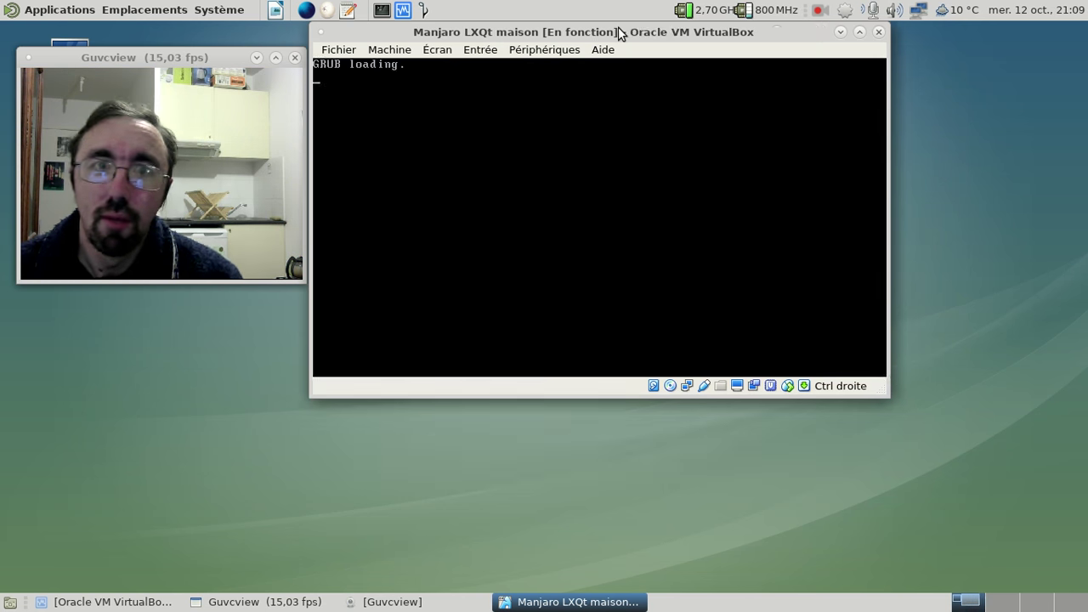
key(Return)
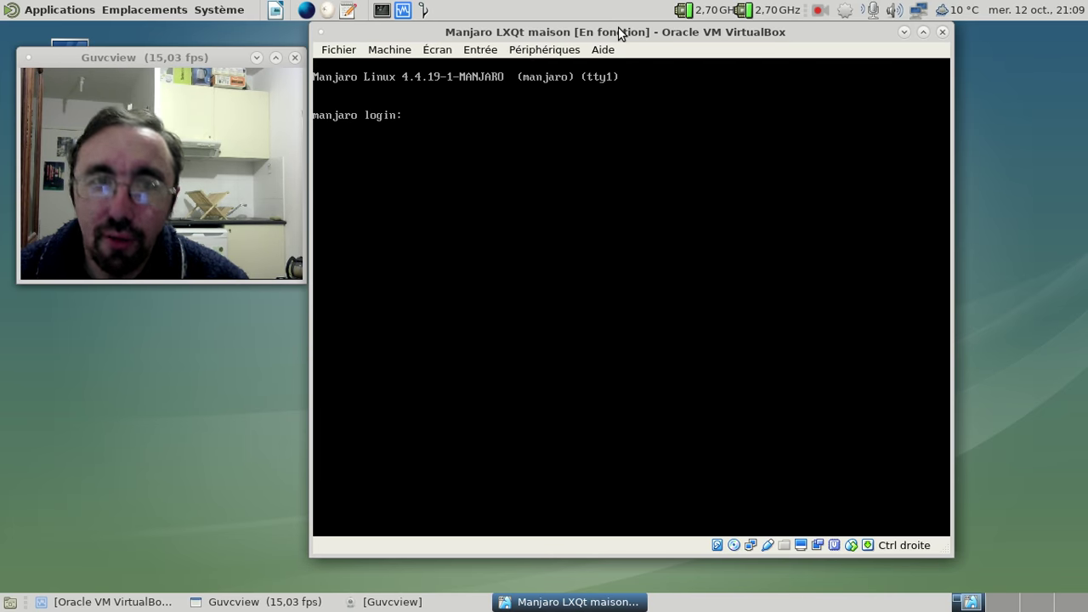
Log in on tty1 with the user name and password, then run ls in the home folder.
text(fred)
key(Return)
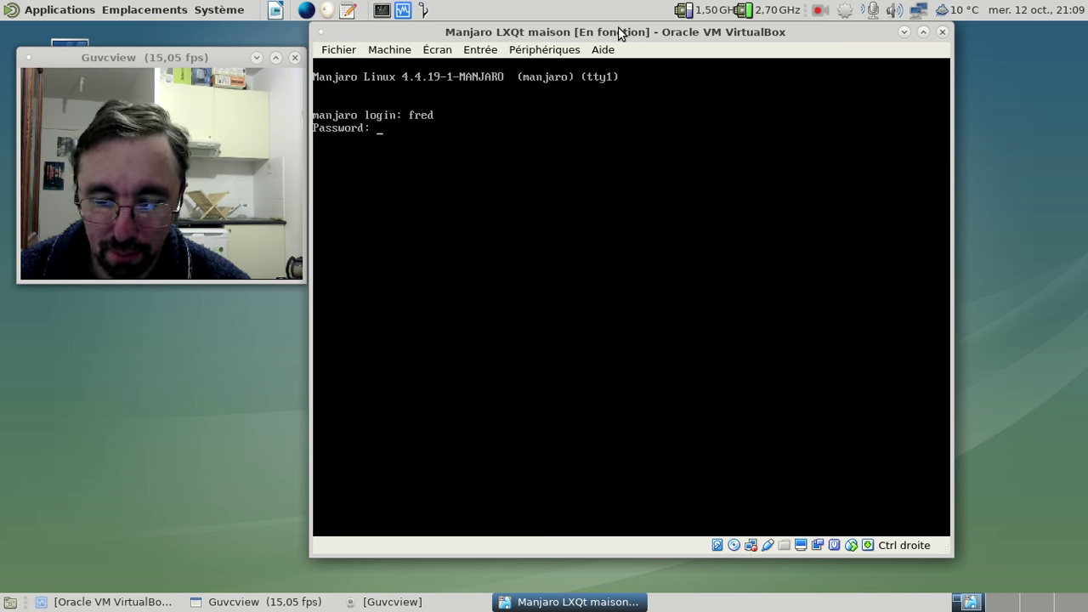
key(Return)
text(ls)
key(Return)
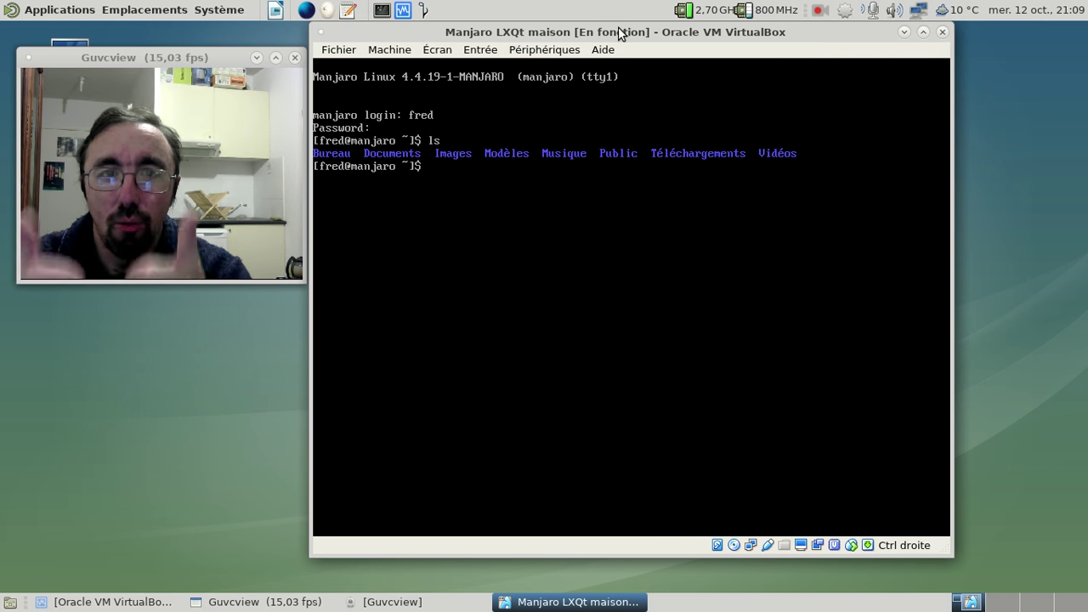
Run yaourt -Syyu, upgrading manjaro-system first, replacing libdbus with core/dbus and resolving conflicts.
text(yaourt)
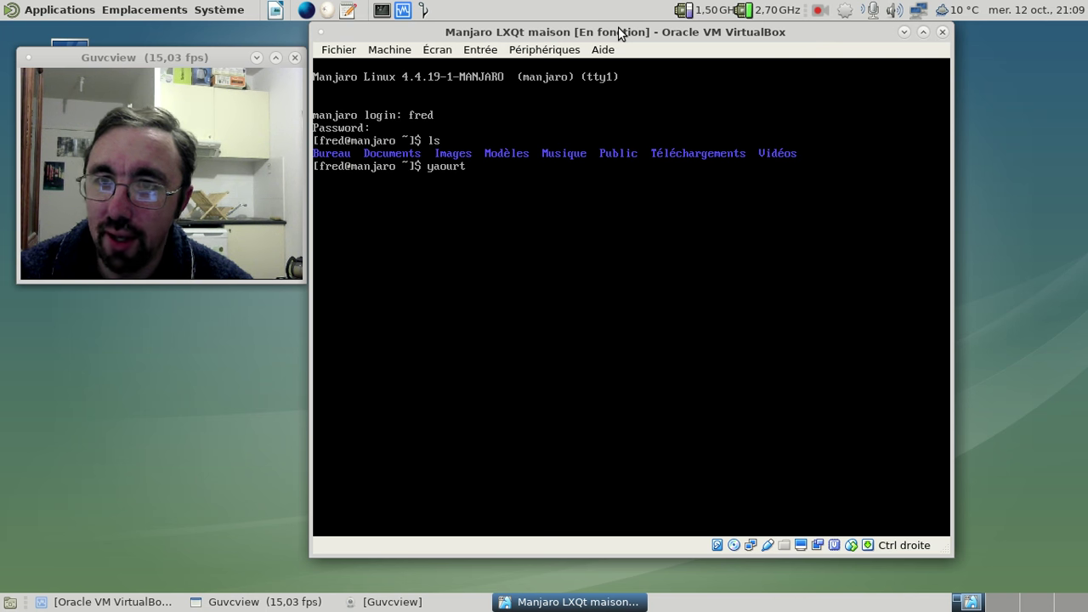
text( -Syyua)
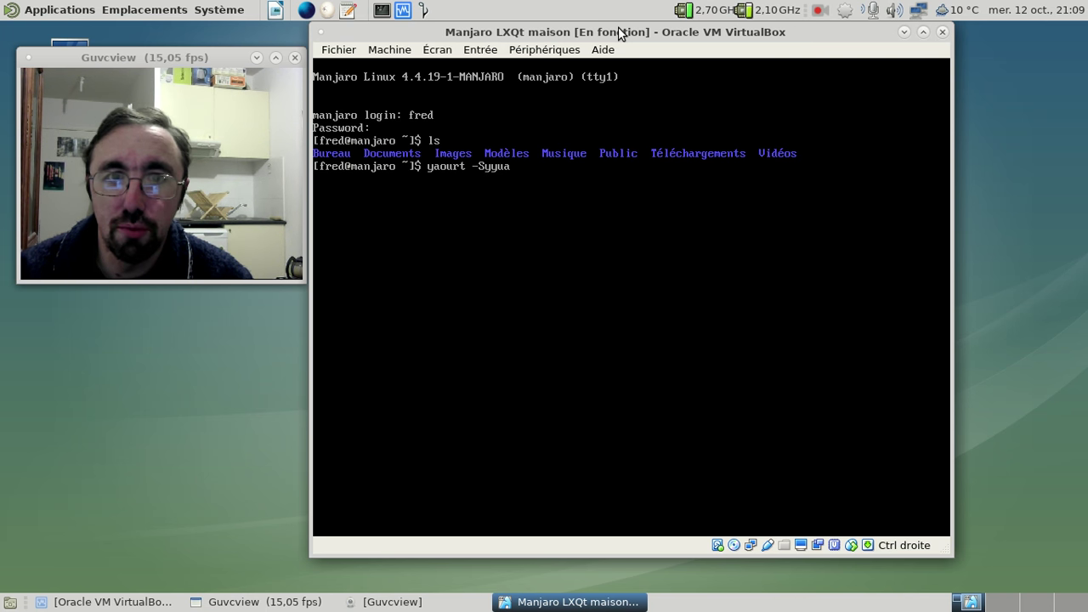
key(Return)
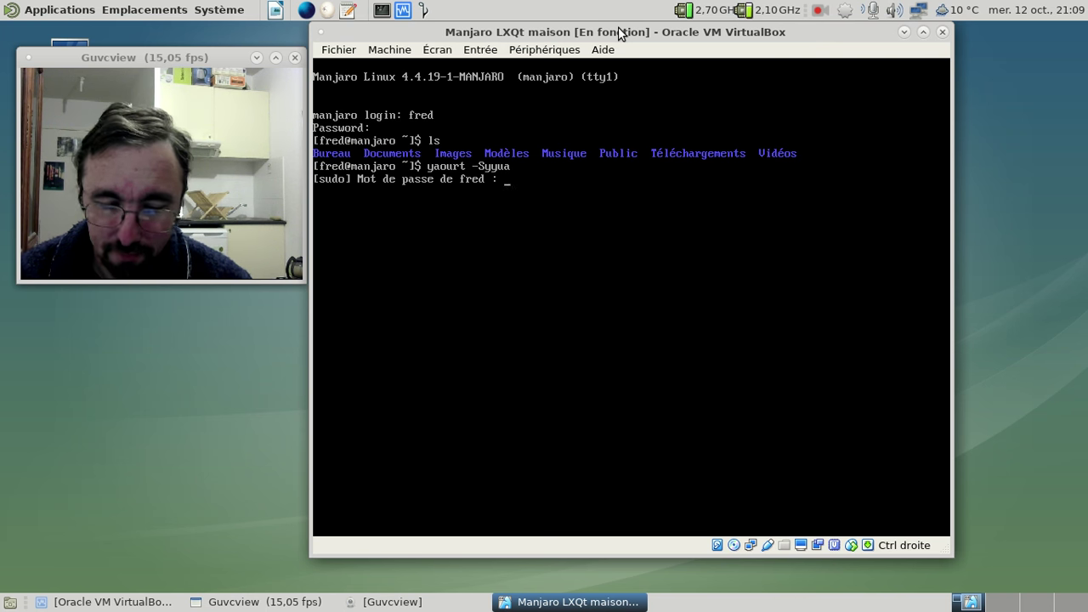
key(Return)
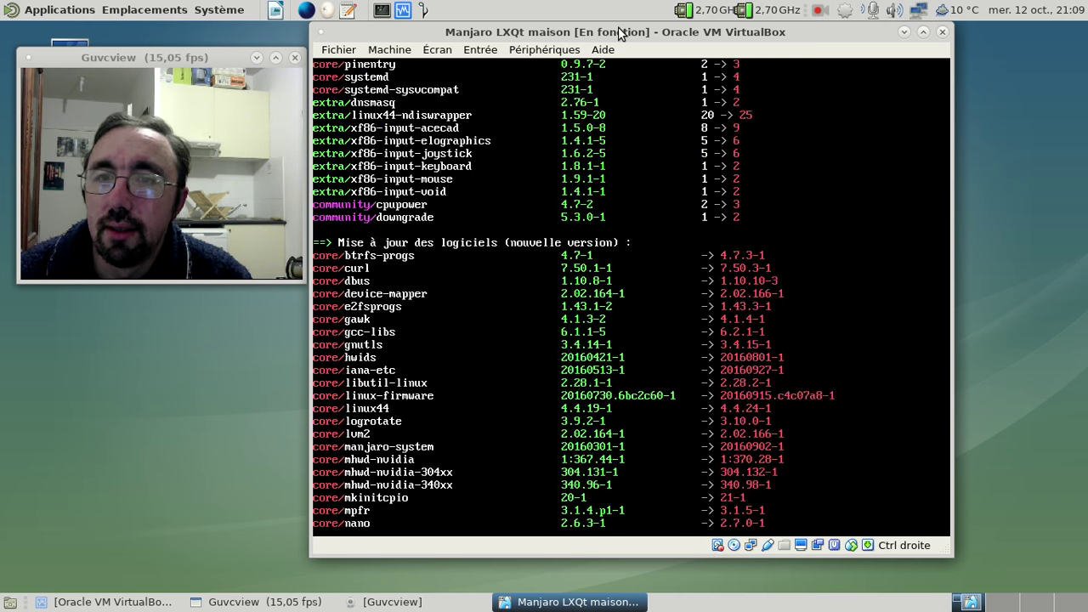
text(o)
key(Return)
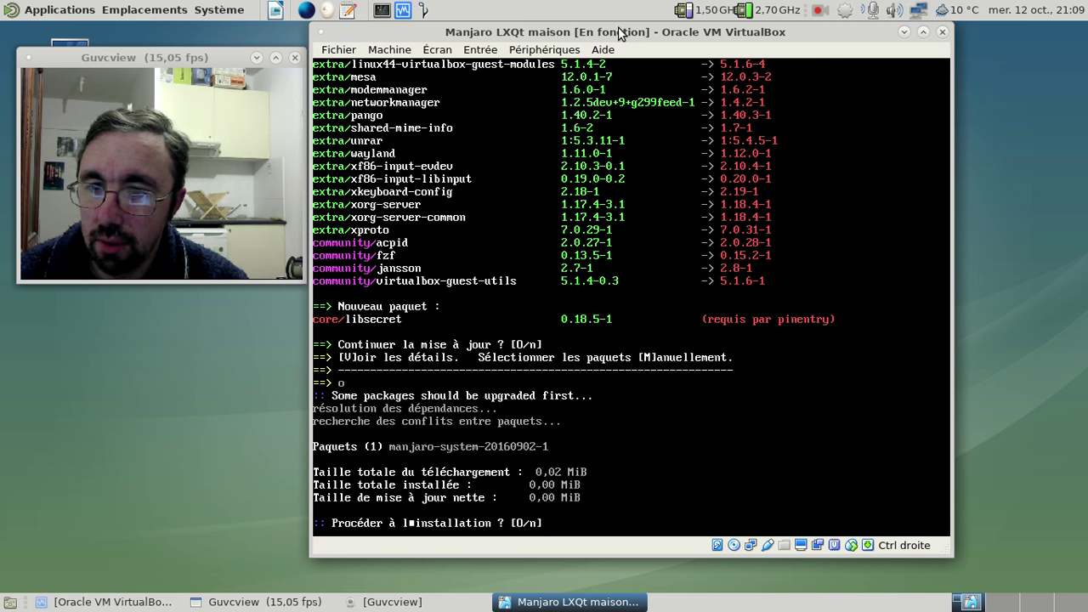
text(o)
key(Return)
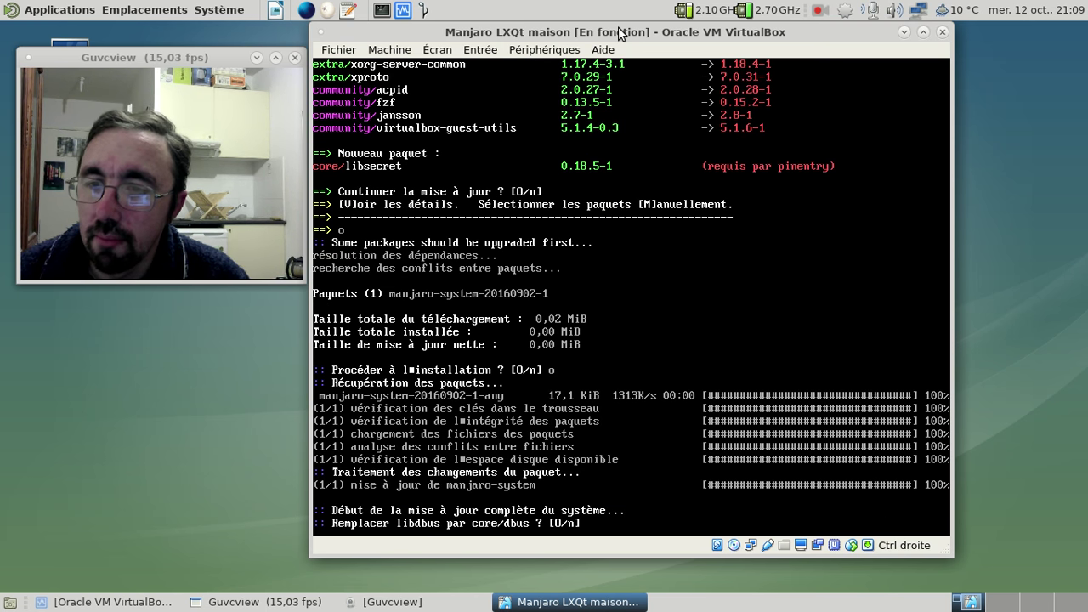
text(o)
key(Return)
text(o)
key(Return)
key(Return)
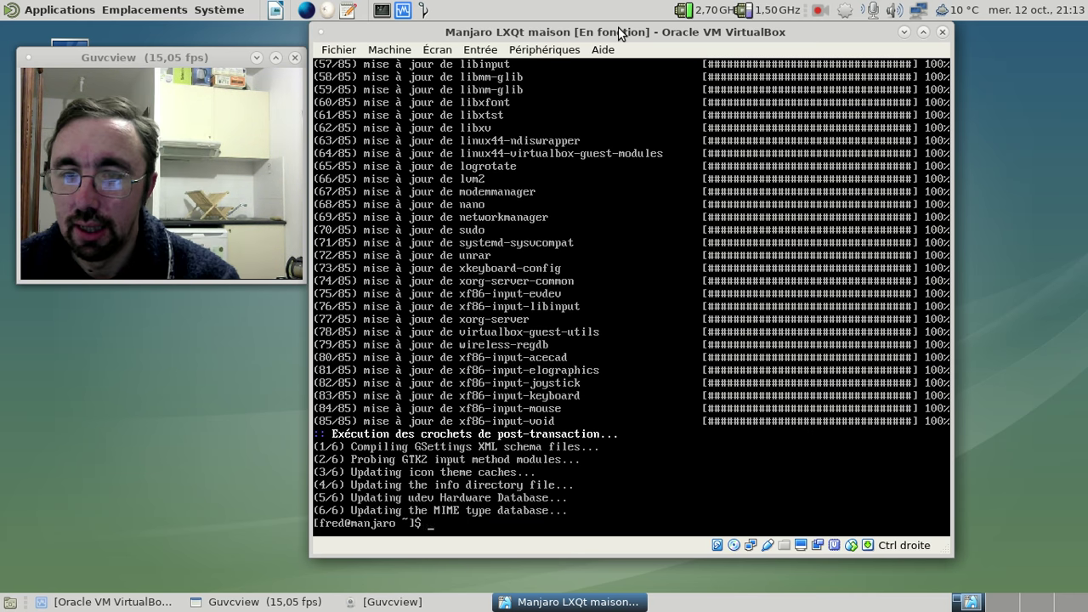
Reboot the VM and start the default Manjaro Linux entry from GRUB.
text(reboot)
key(Return)
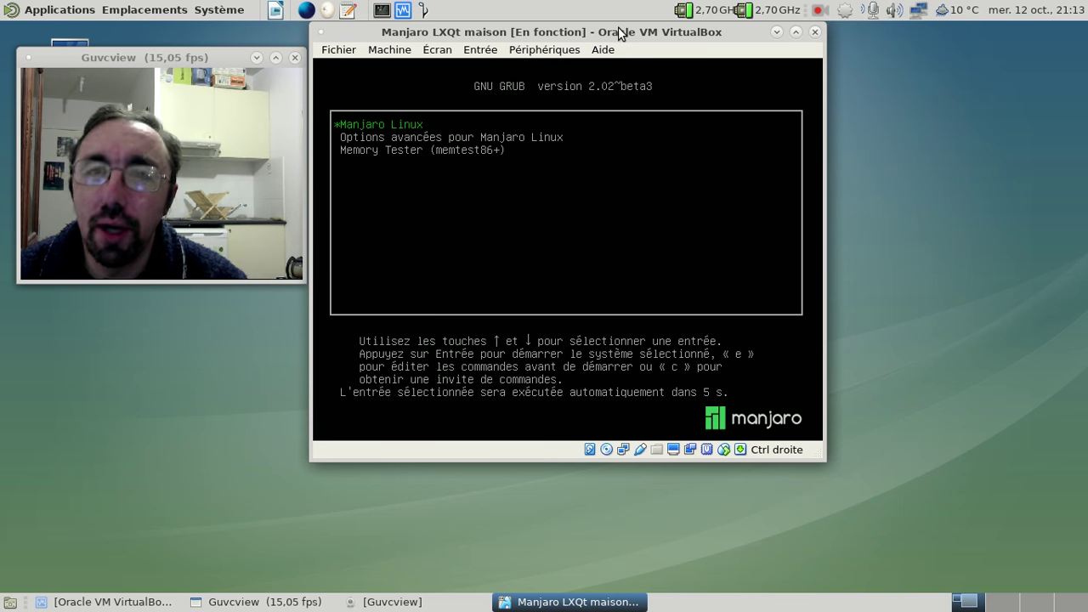
key(Return)
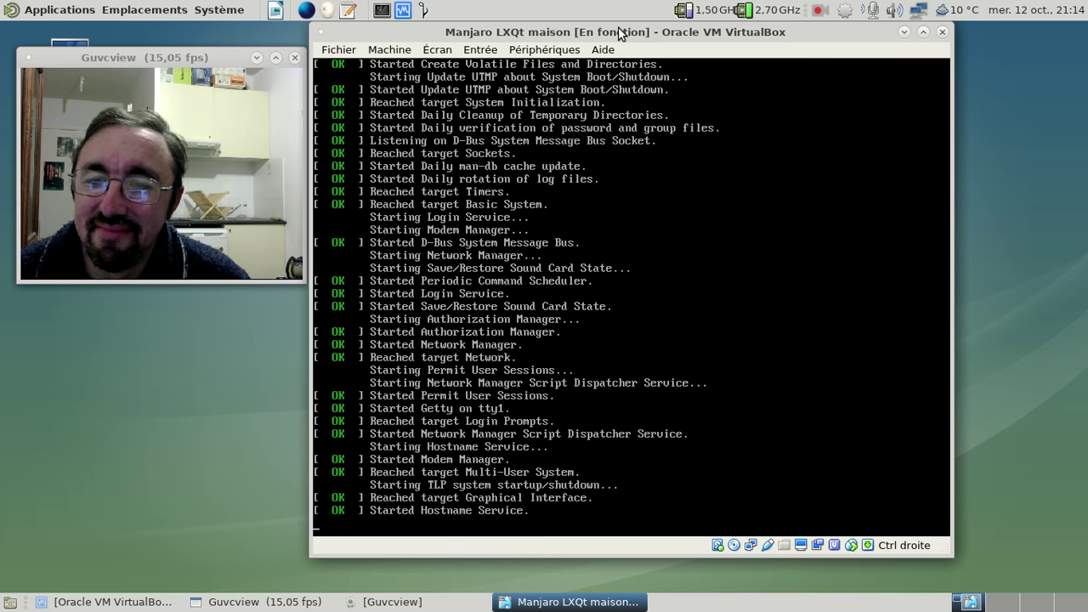
Log in at tty1 with the user name and password, then type yaourt -S lxqt.
text(fred)
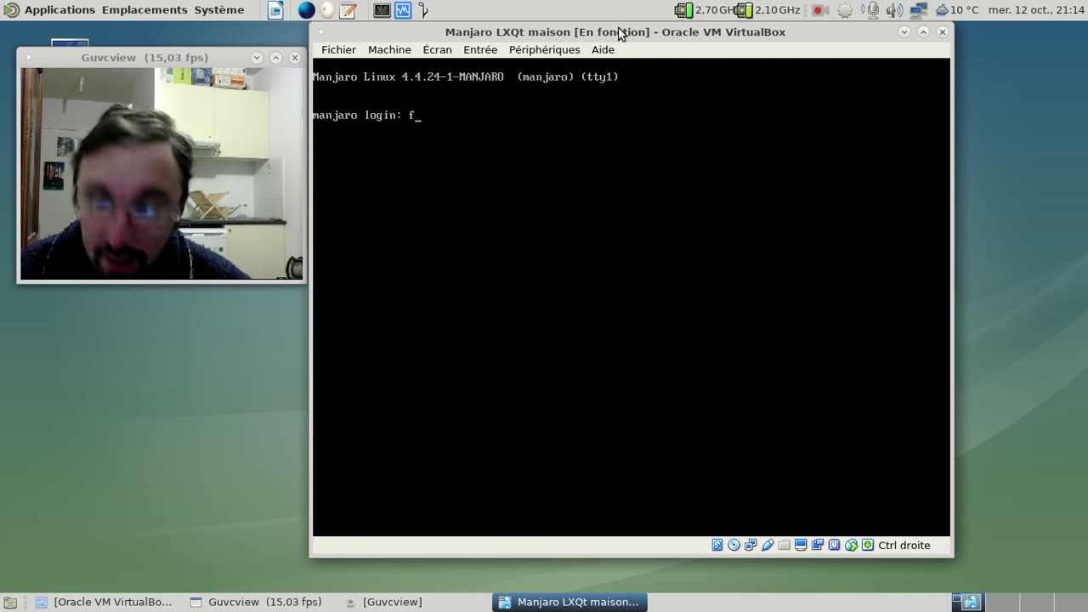
key(Return)
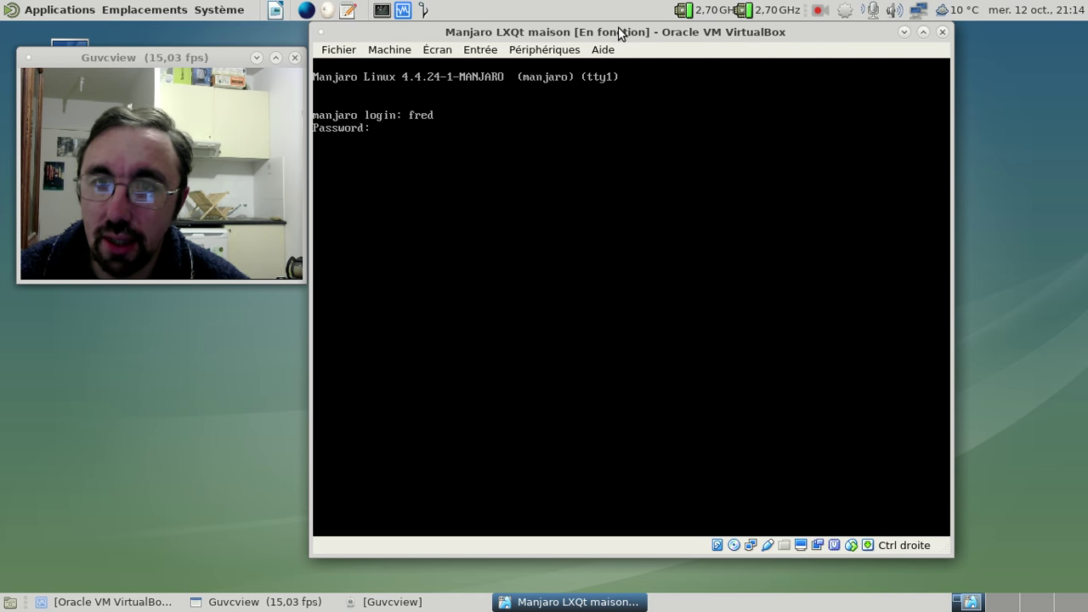
key(Return)
text(ya)
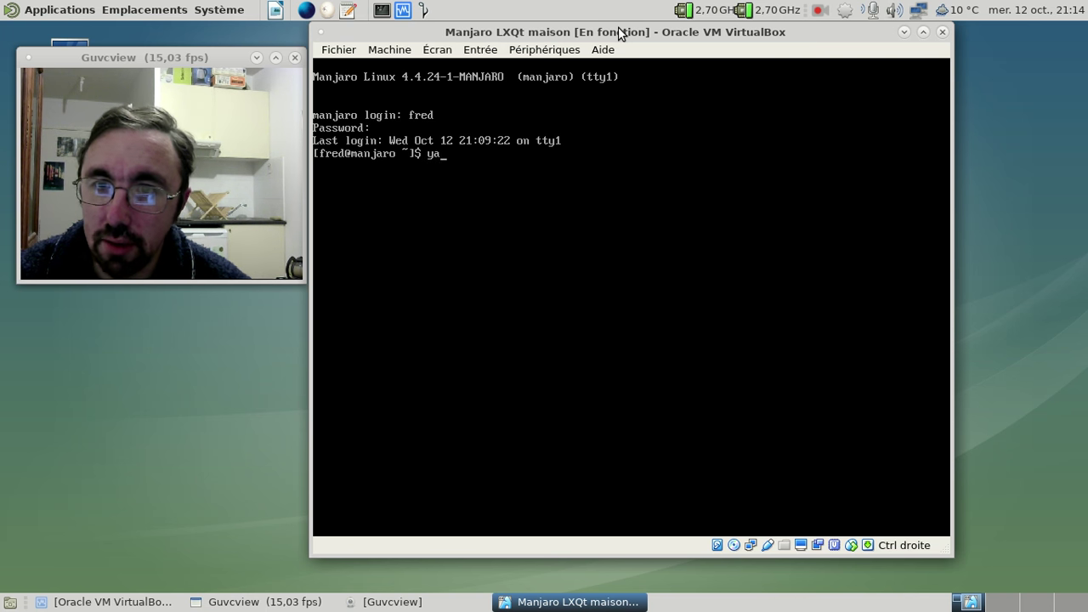
text(ourt -S lxqt)
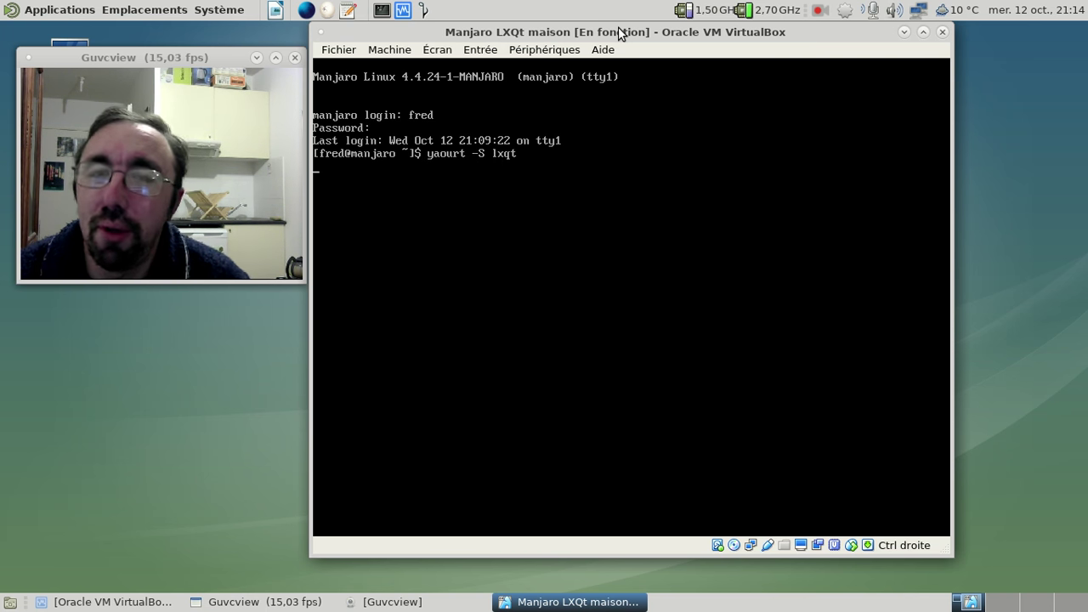
Install all 60 LXQt packages with yaourt, then type the breeze-icons and gvfs install command.
key(Return)
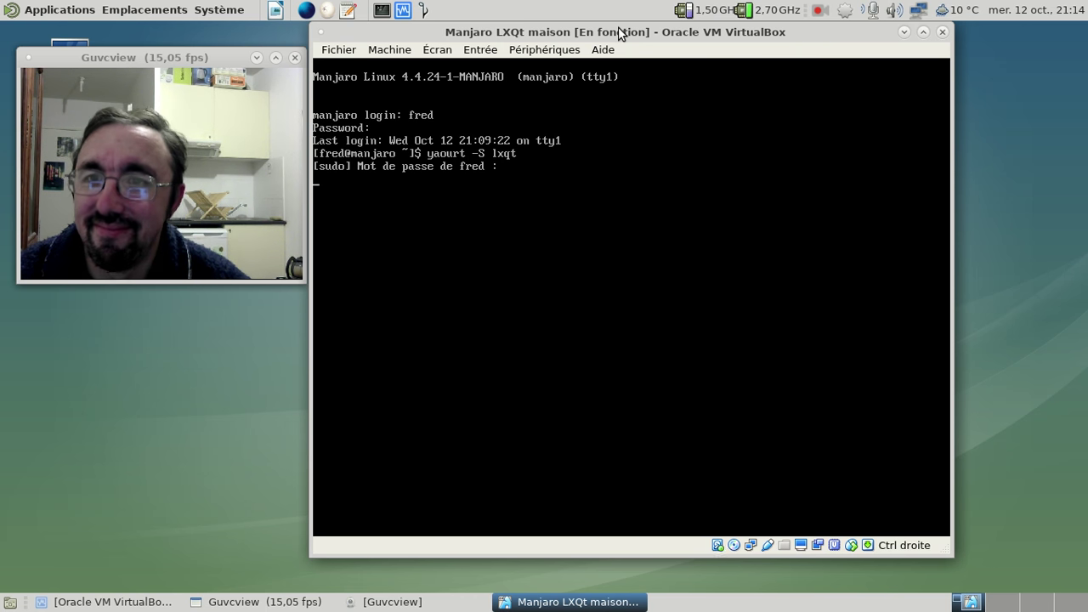
key(Return)
key(Return)
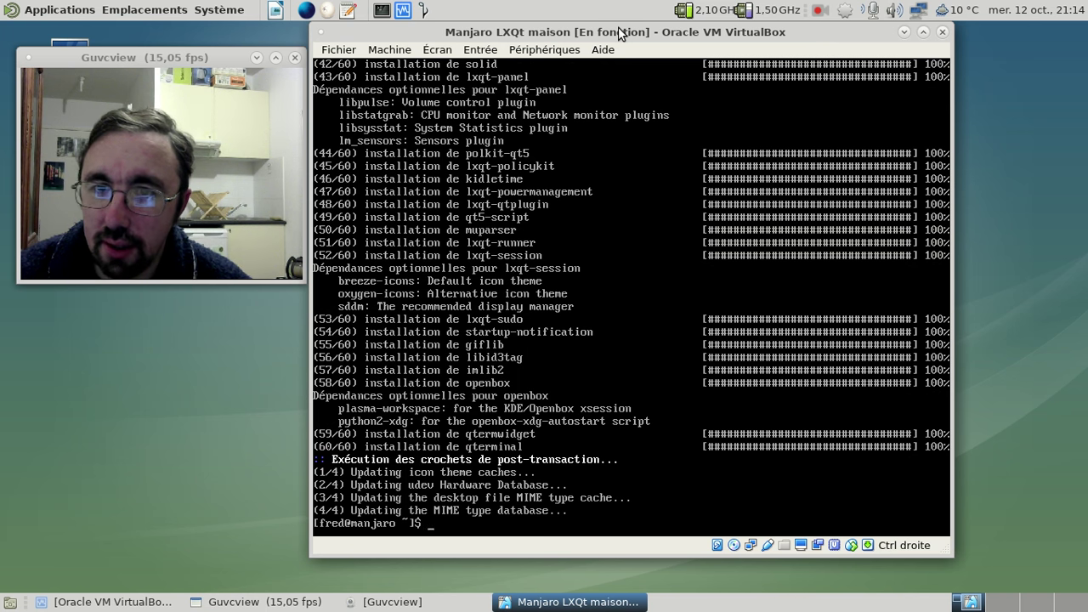
text(yaourt -S breeze-icons gv)
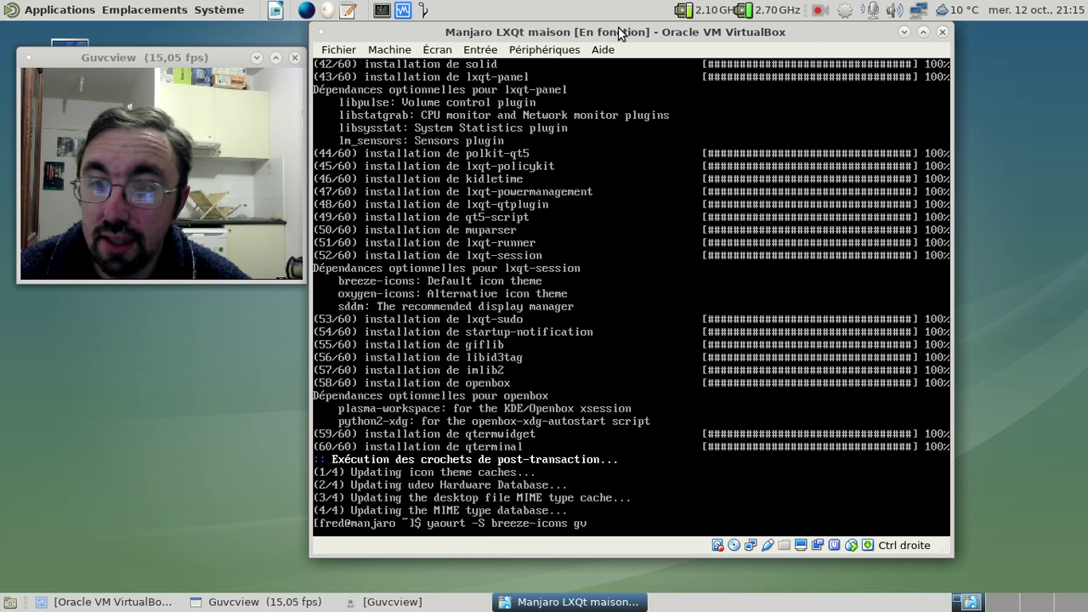
text(fs )
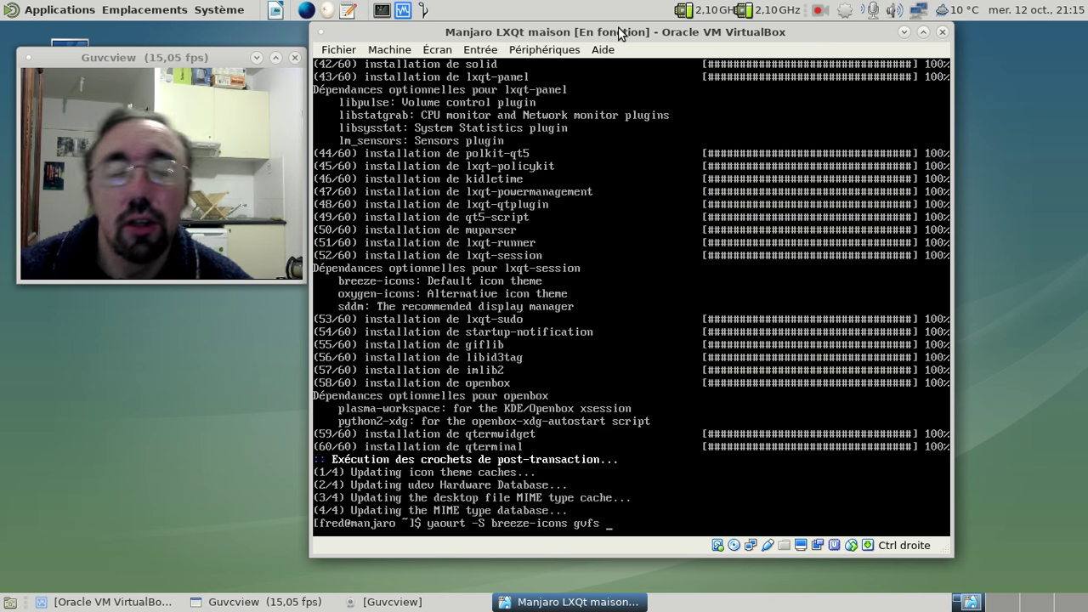
text(gvfs-smb)
Install breeze-icons, gvfs, gvfs-smb, qps, base-devel and sddm, accepting all base-devel members.
key(BackSpace)
text(b)
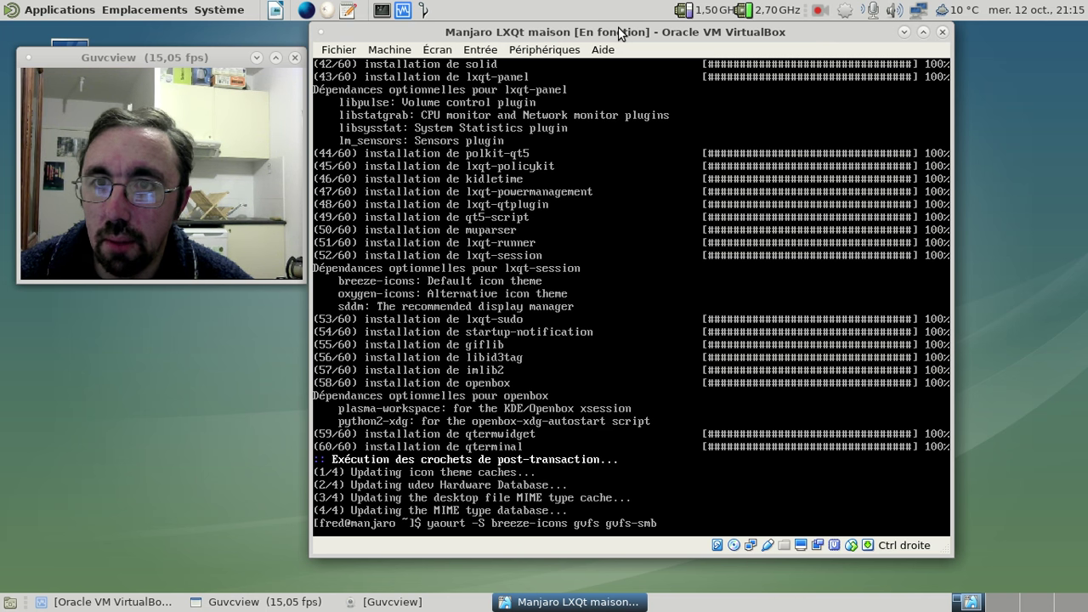
text(qps)
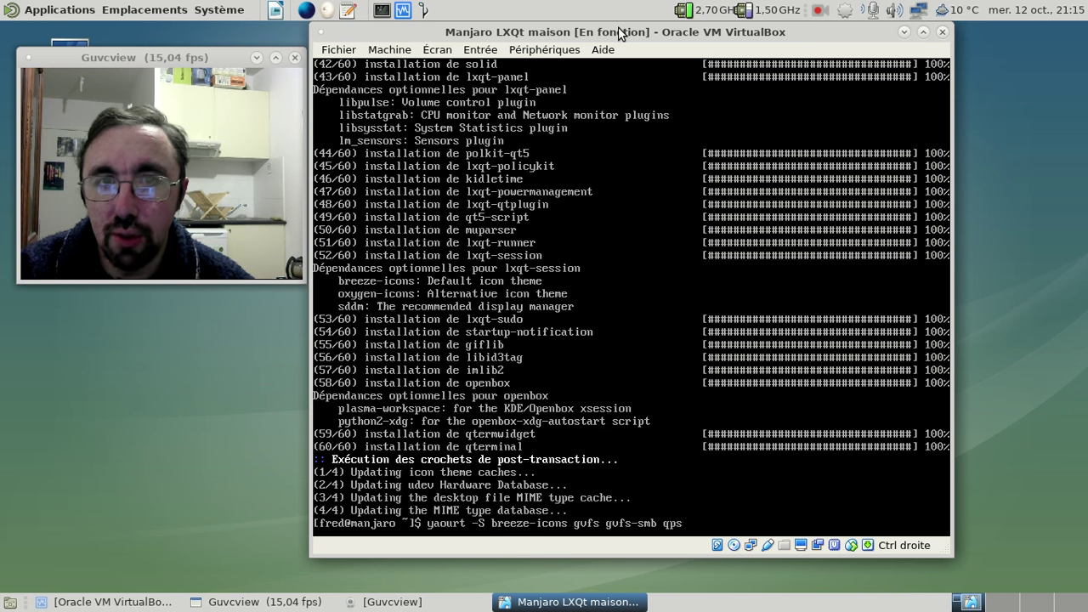
text( base-)
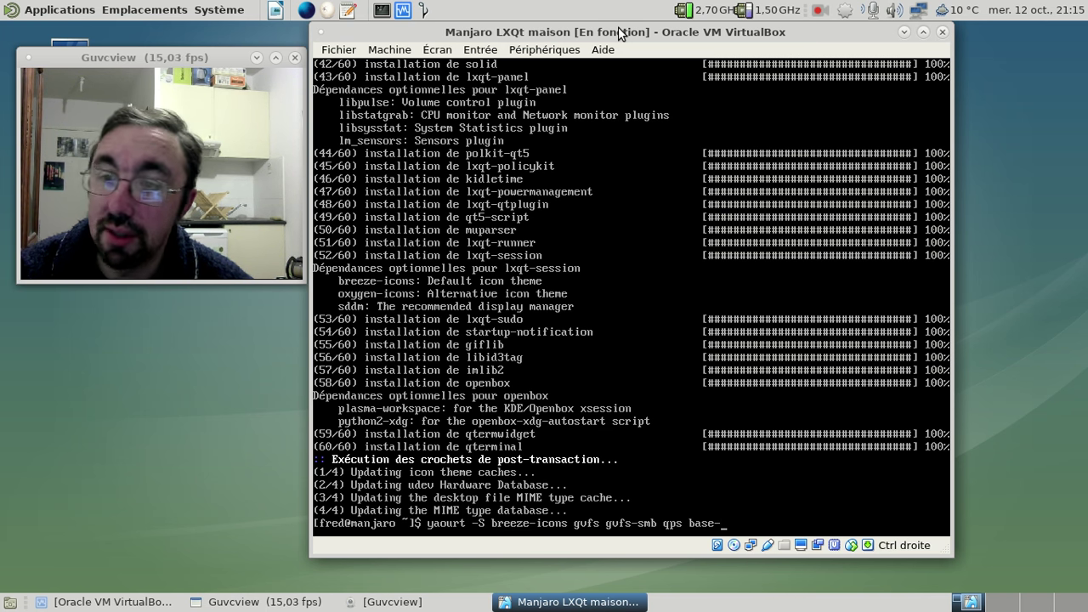
text(devel)
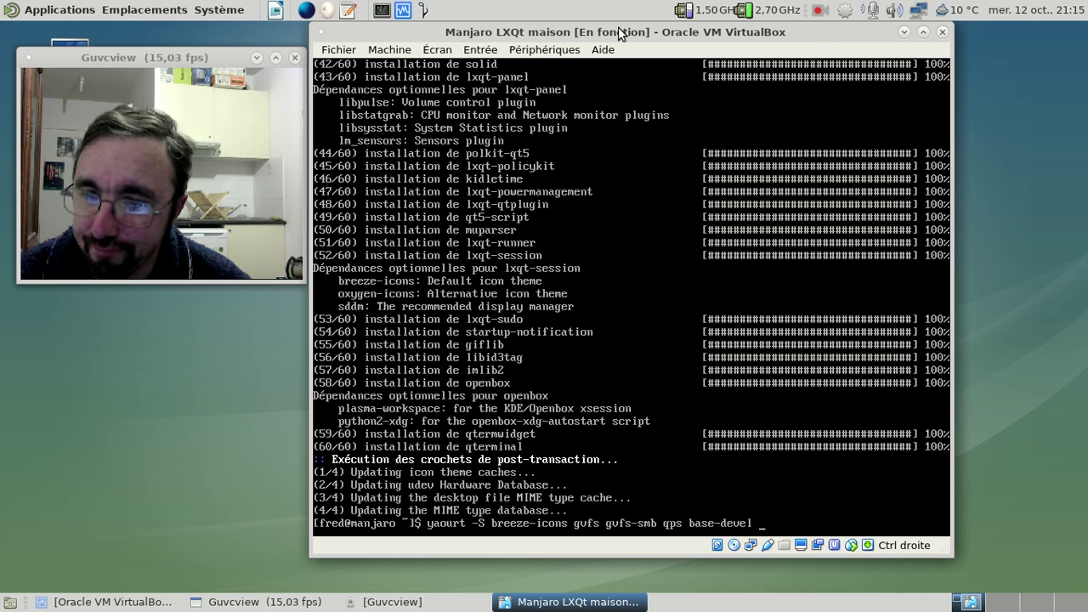
text(sddm)
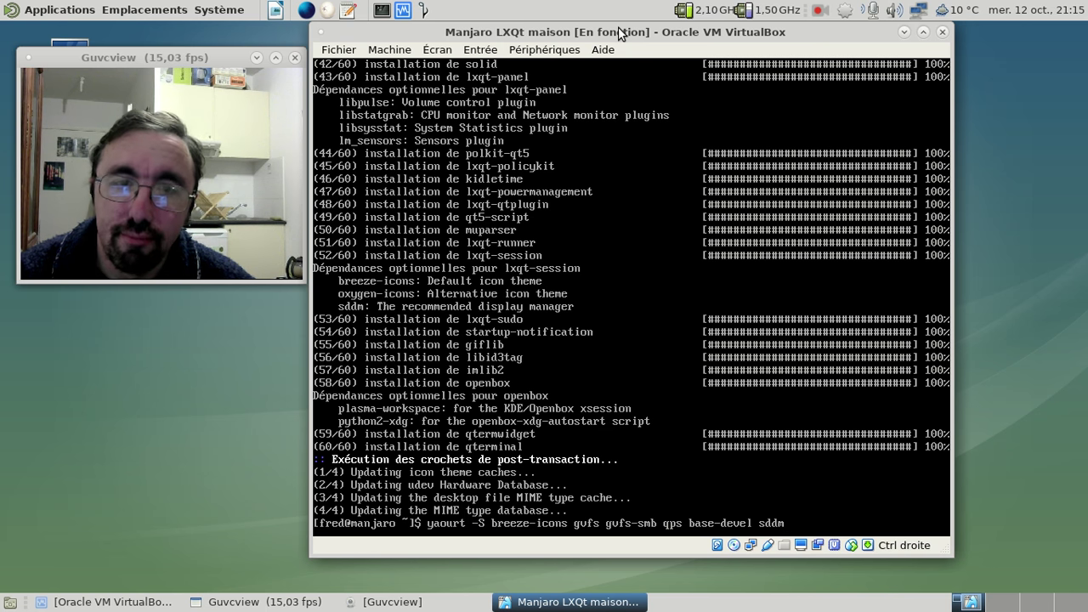
key(Return)
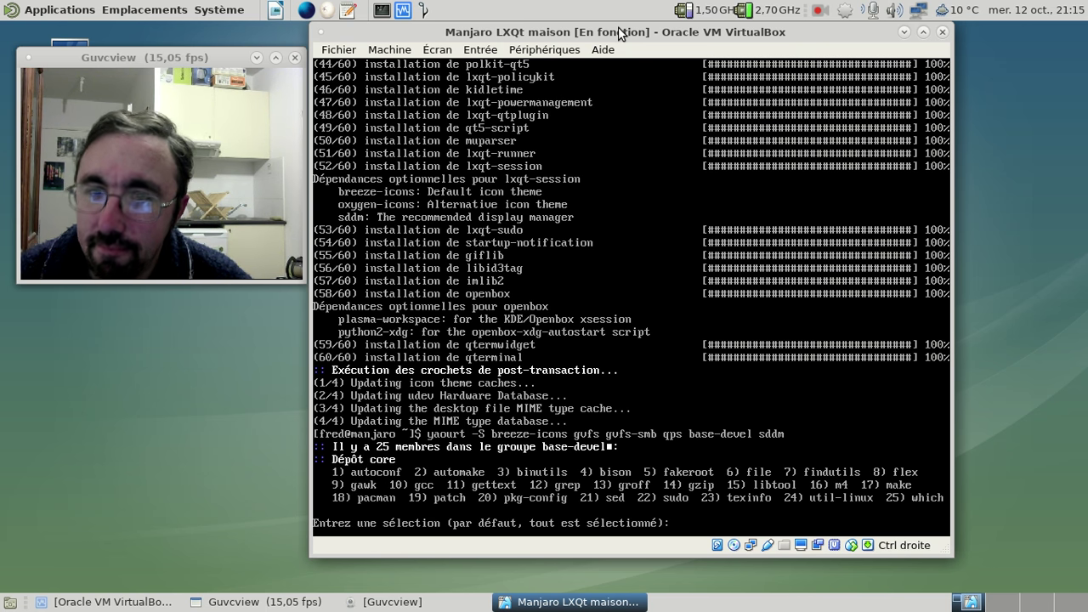
key(Return)
key(Return)
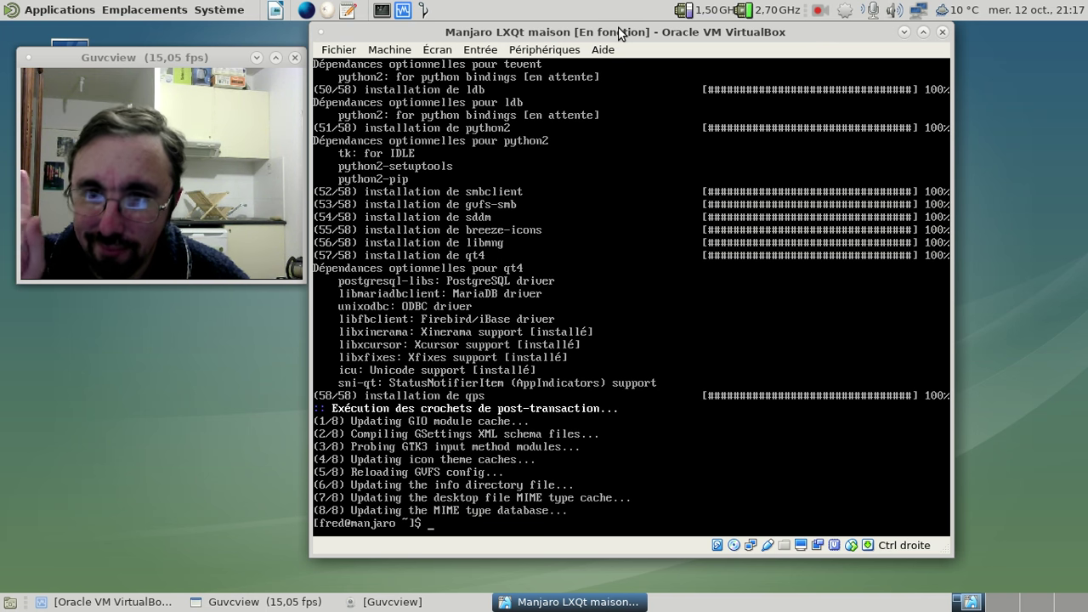
Install octopi and its dependencies with yaourt -S octopi.
text(ya)
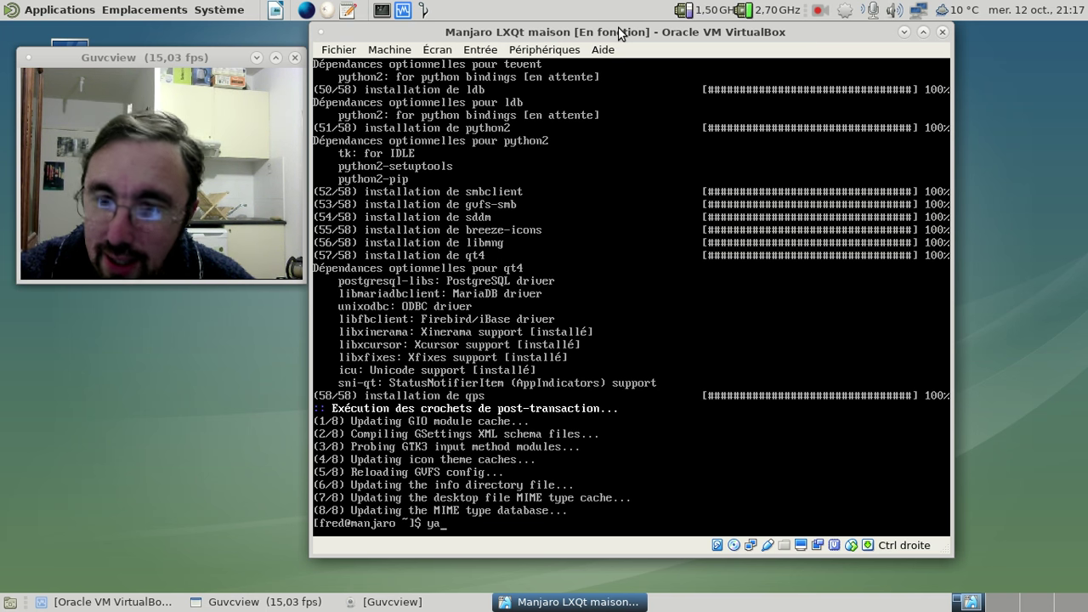
text(ourt -S octopi)
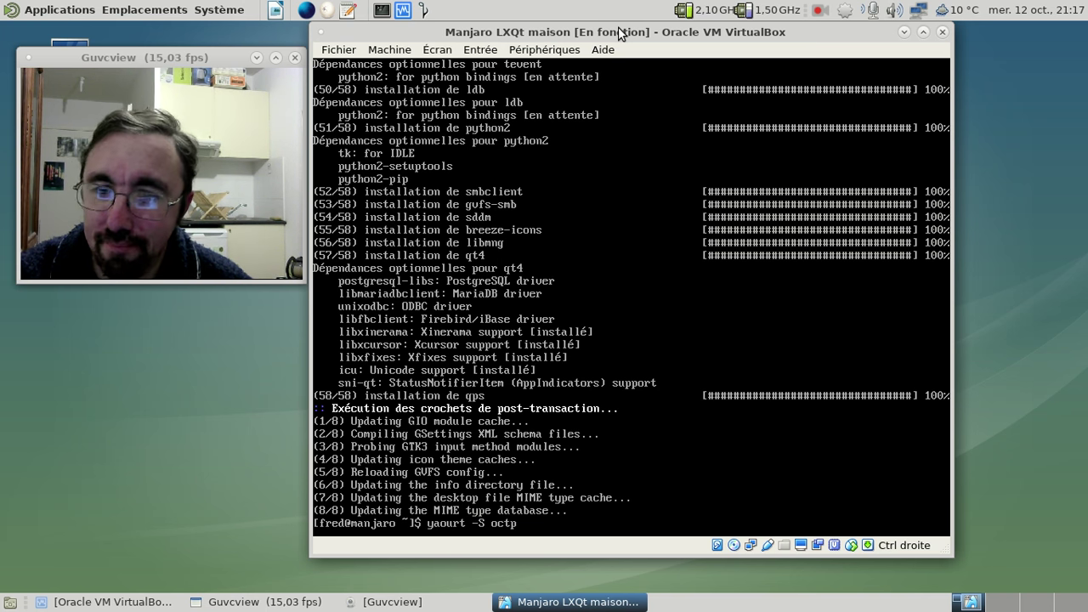
key(Return)
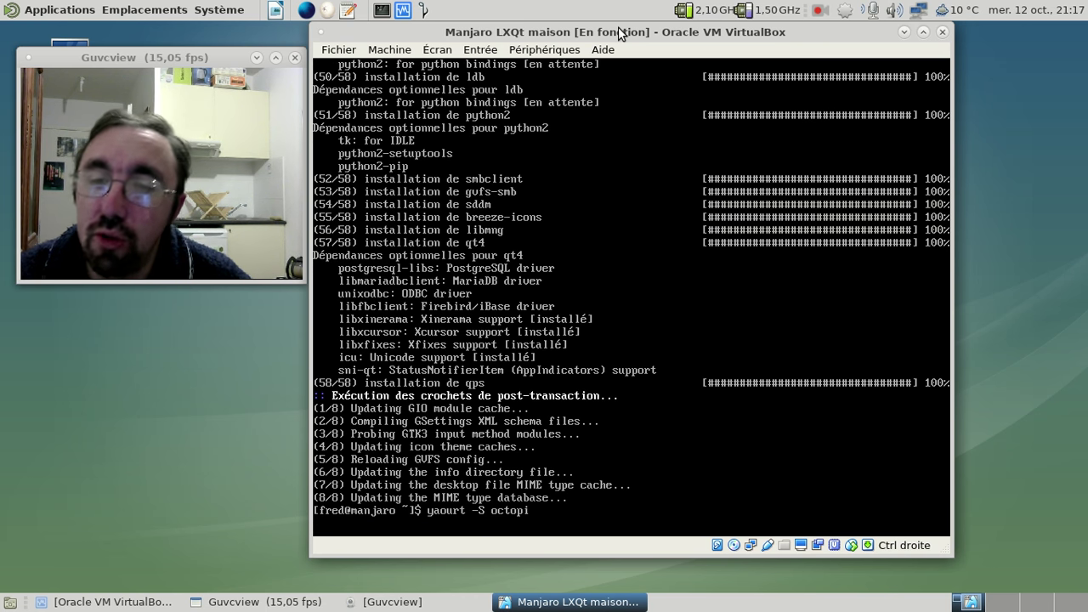
key(Return)
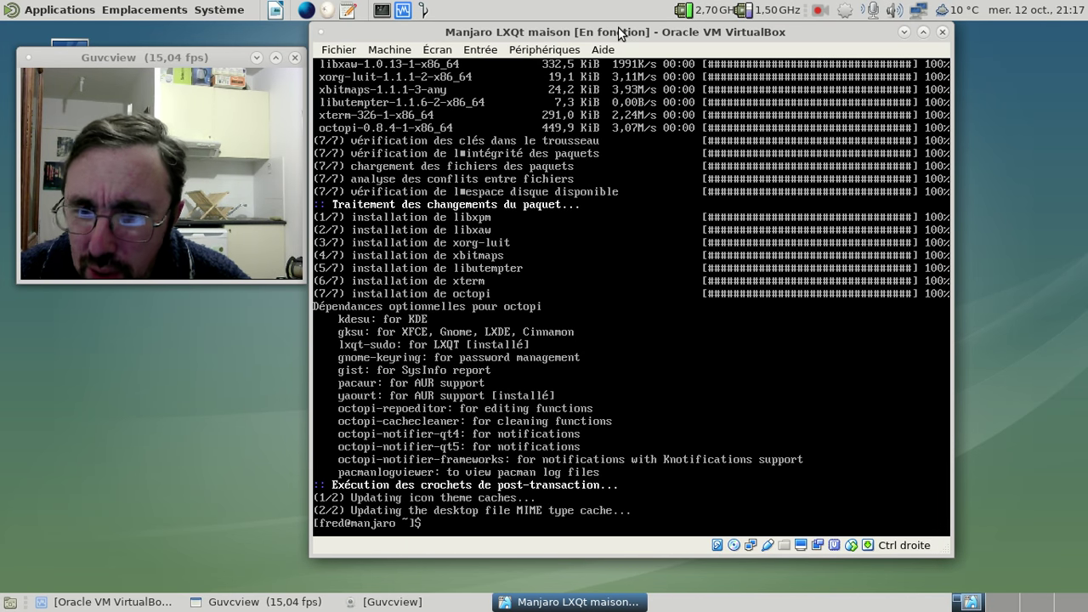
Install octopi-repoeditor, octopi-cachecleaner and octopi-notifier-qt5, then recall the install command.
text(yaour)
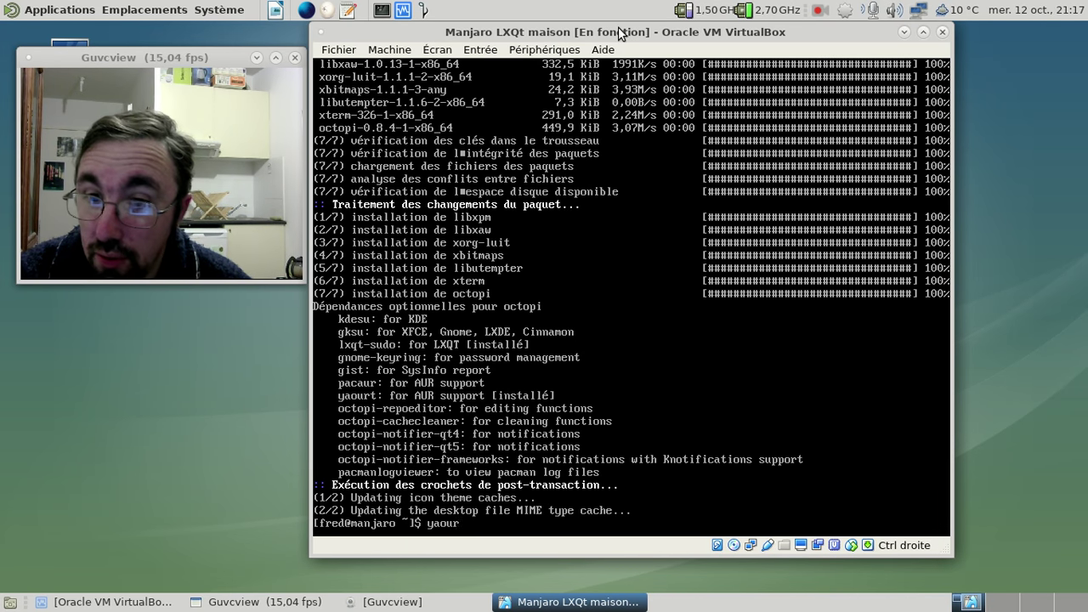
text(t -S )
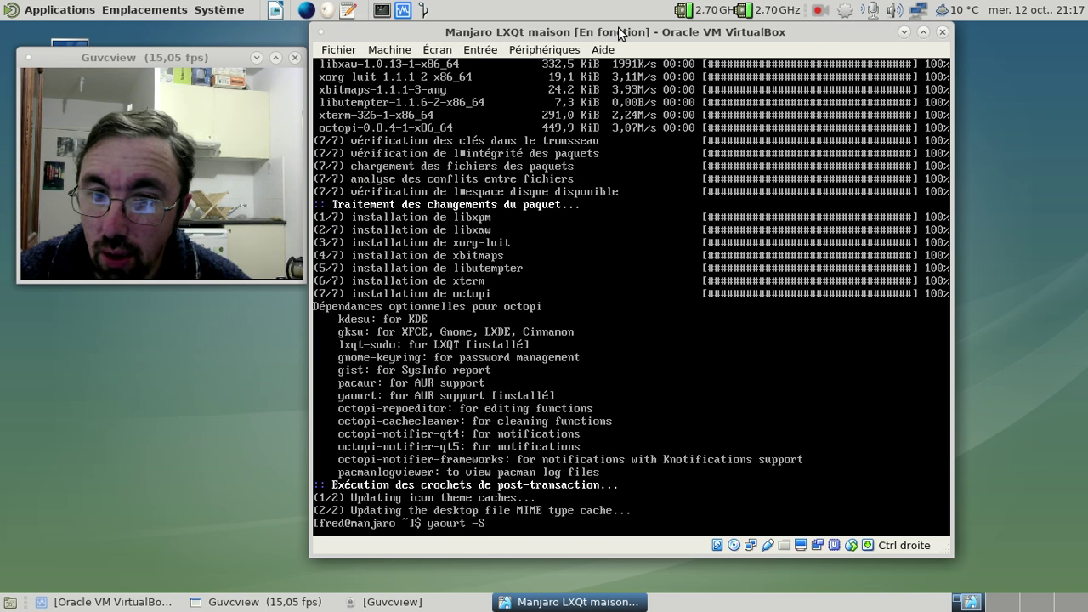
text(cot)
key(BackSpace)
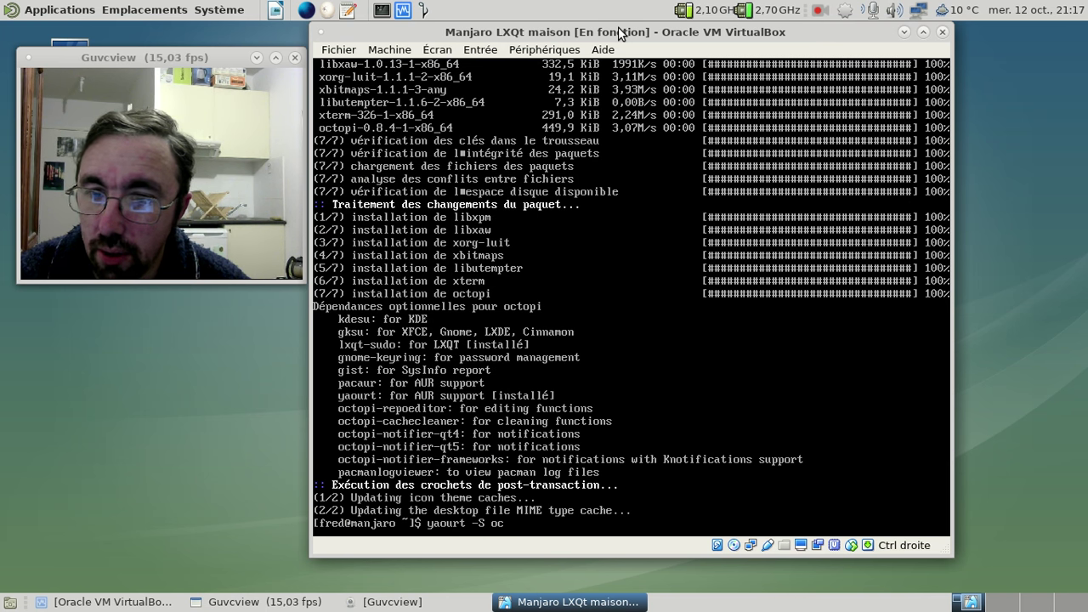
text(top)
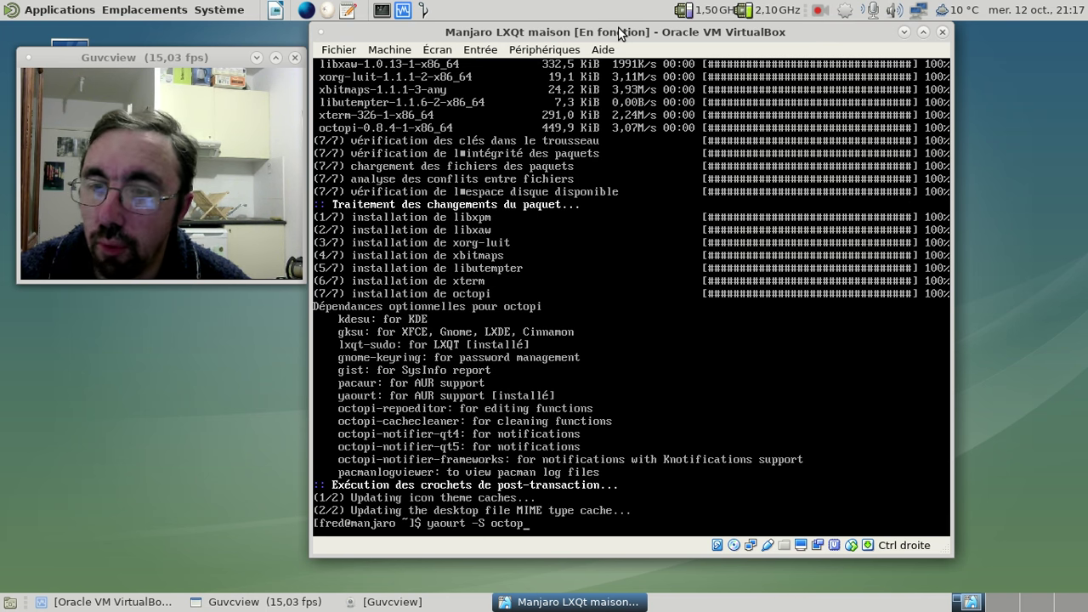
text(i-rep)
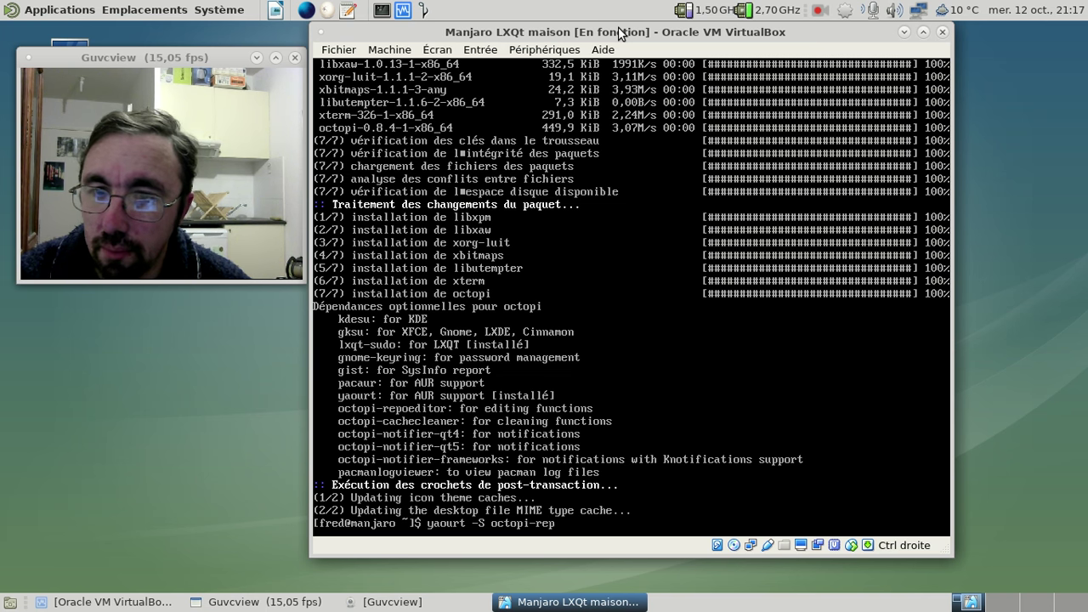
text(o-)
text(editor)
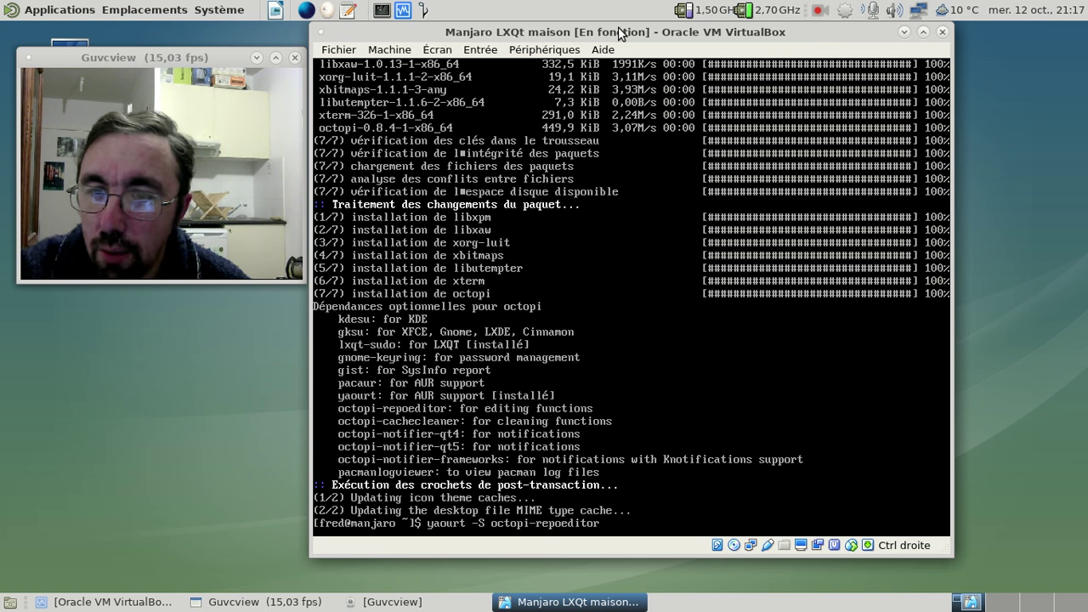
text( octopi-repoeditor octopi-cac)
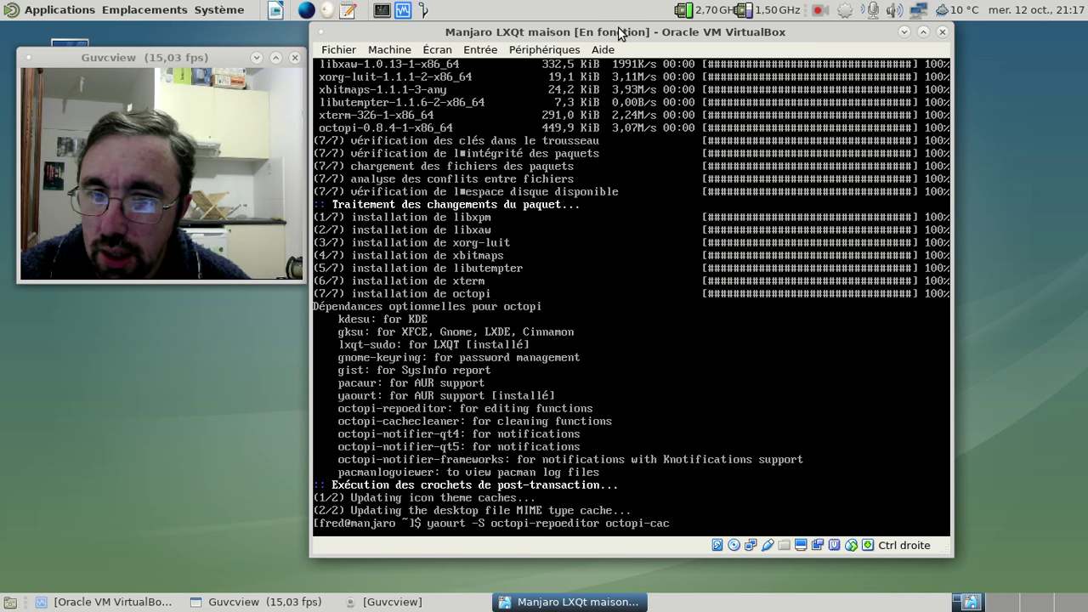
text(hecleaner)
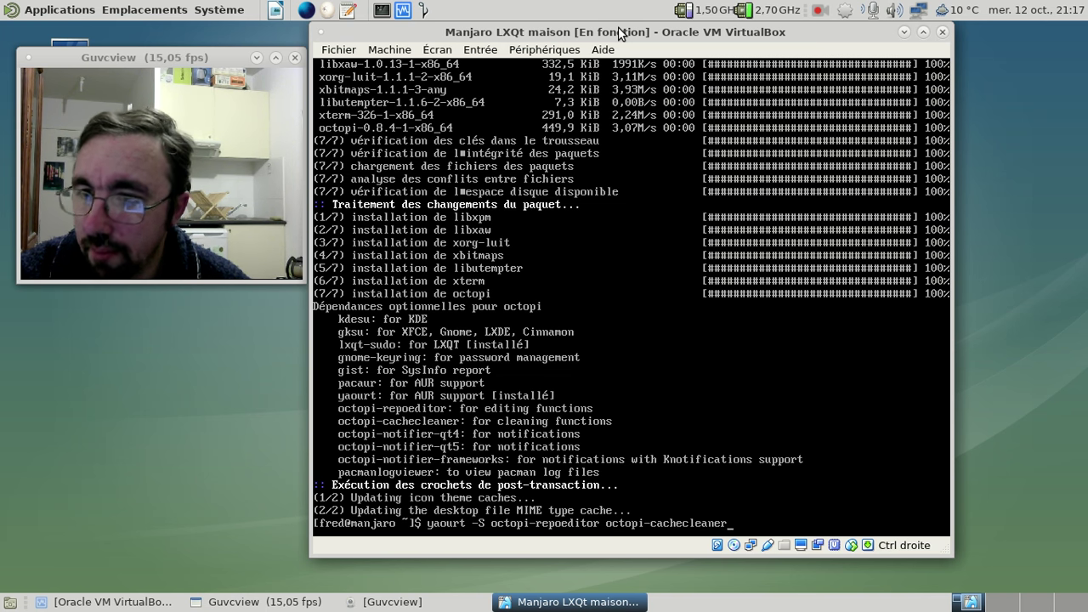
text( coto)
key(BackSpace)
key(BackSpace)
key(BackSpace)
text(octopi-notifi)
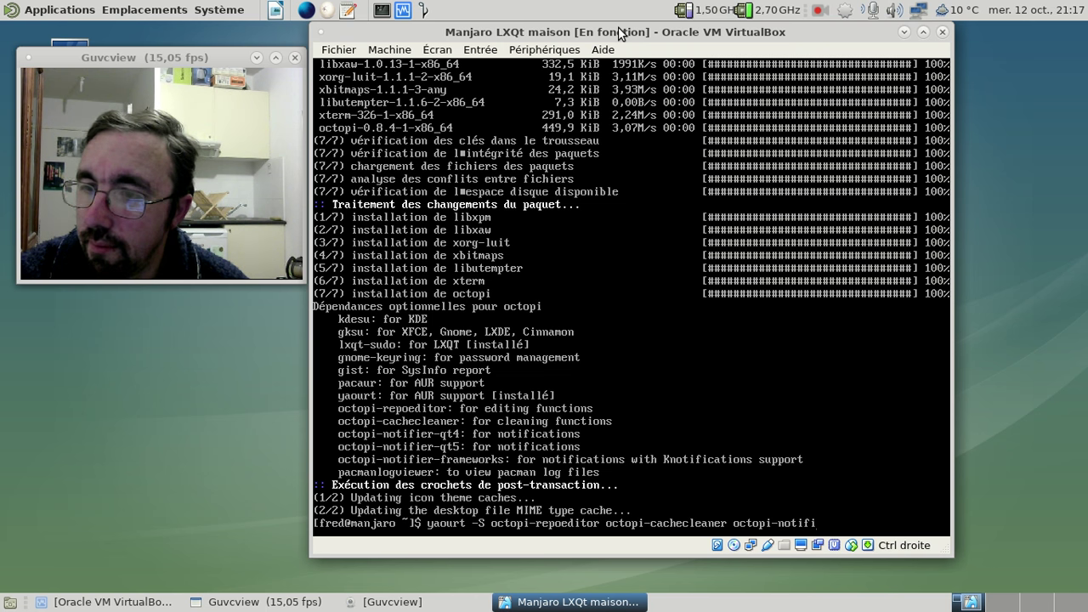
text(er-qt5)
key(Return)
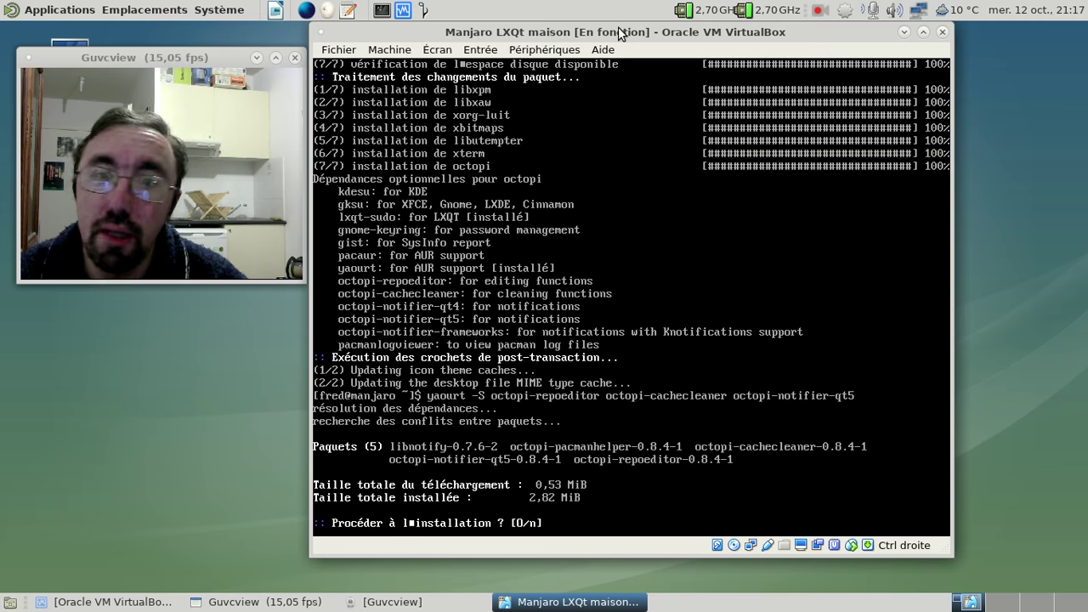
key(Return)
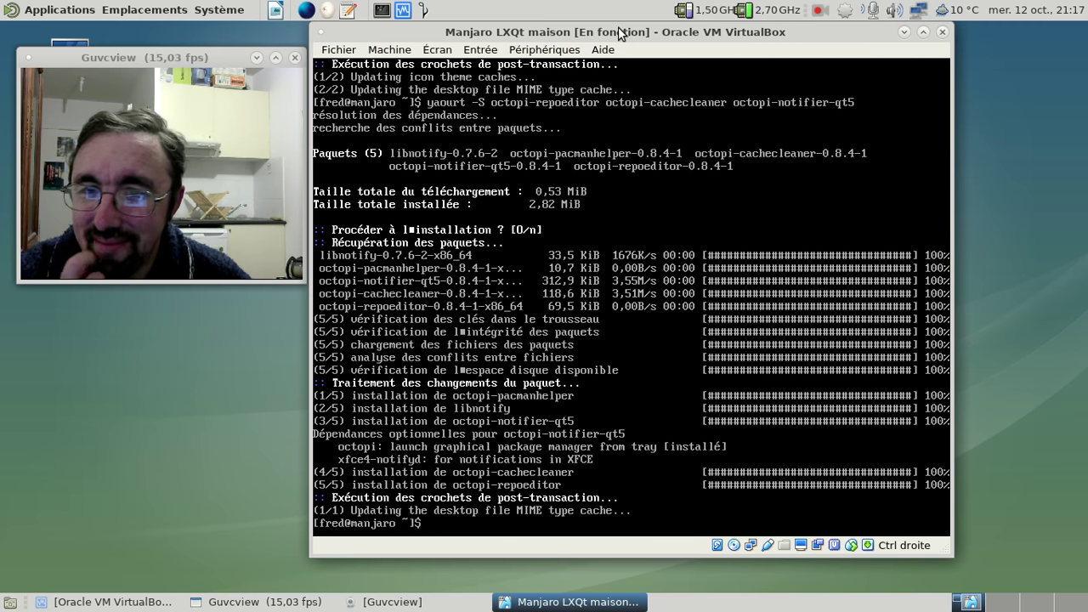
key(Up)
key(BackSpace)
key(BackSpace)
key(BackSpace)
key(BackSpace)
key(BackSpace)
key(BackSpace)
key(BackSpace)
key(BackSpace)
key(BackSpace)
key(BackSpace)
key(BackSpace)
key(BackSpace)
key(BackSpace)
key(BackSpace)
key(BackSpace)
key(BackSpace)
key(BackSpace)
key(BackSpace)
key(BackSpace)
key(BackSpace)
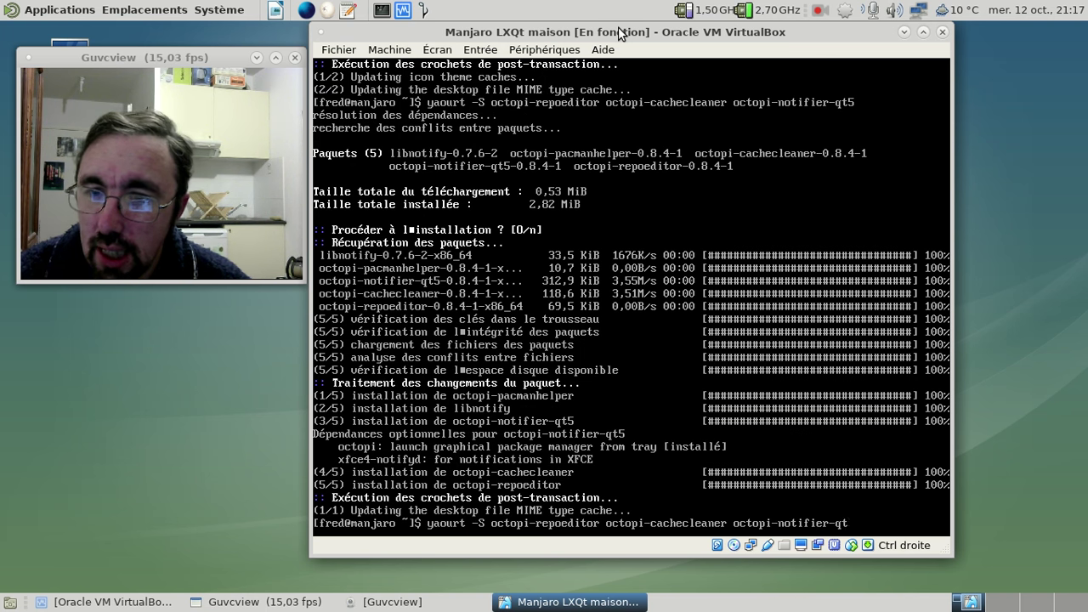
Edit the recalled command to reinstall sddm with yaourt.
key(BackSpace)
key(BackSpace)
key(BackSpace)
key(BackSpace)
key(BackSpace)
key(BackSpace)
key(BackSpace)
key(BackSpace)
key(BackSpace)
key(BackSpace)
key(BackSpace)
key(BackSpace)
key(BackSpace)
key(BackSpace)
key(BackSpace)
key(BackSpace)
key(BackSpace)
key(BackSpace)
key(BackSpace)
key(BackSpace)
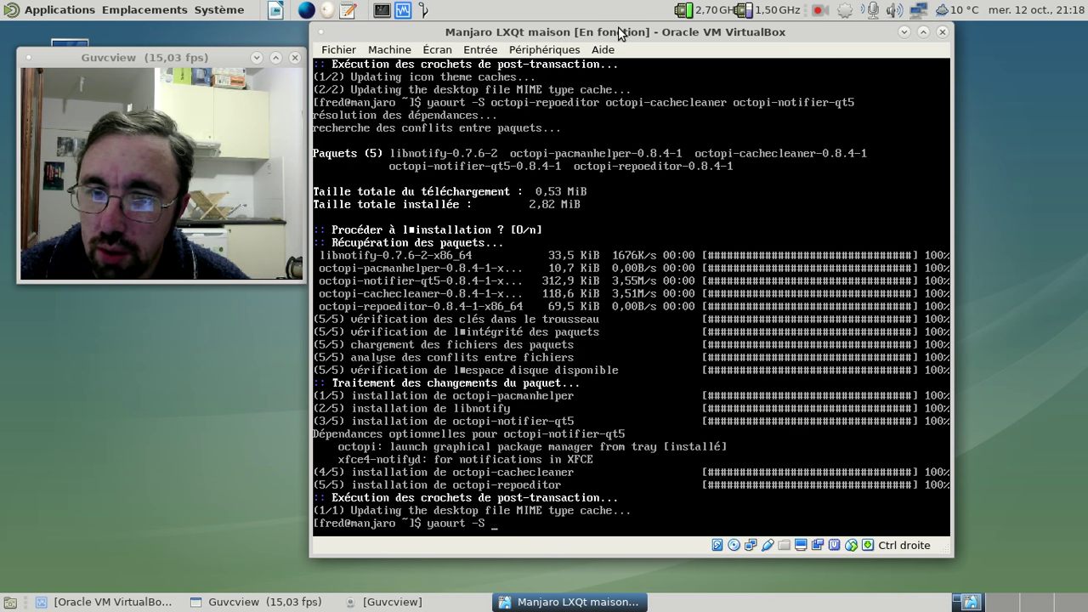
text(sddm)
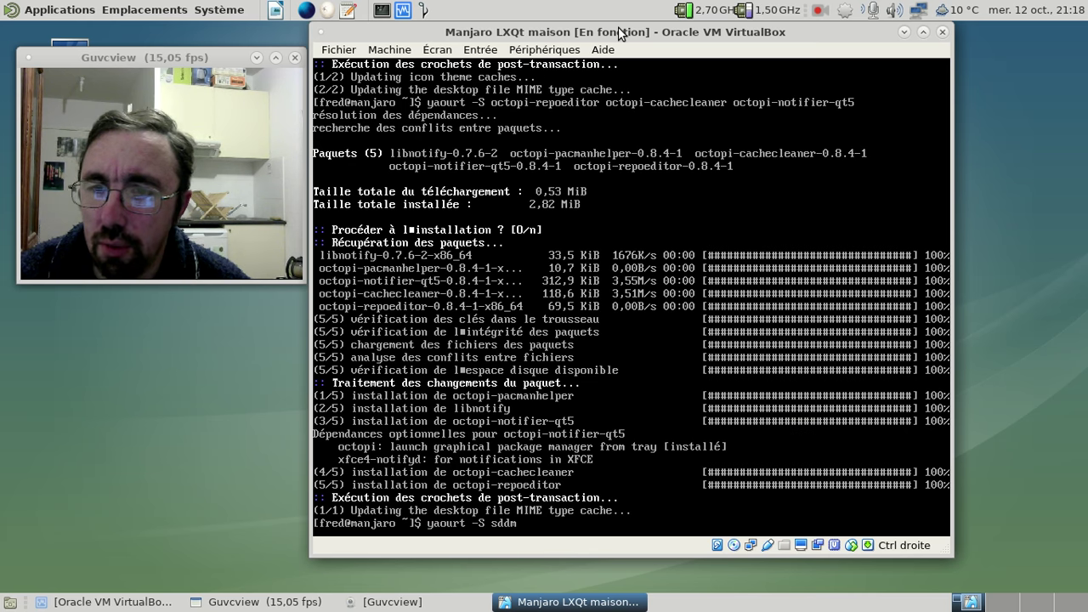
key(Return)
key(Return)
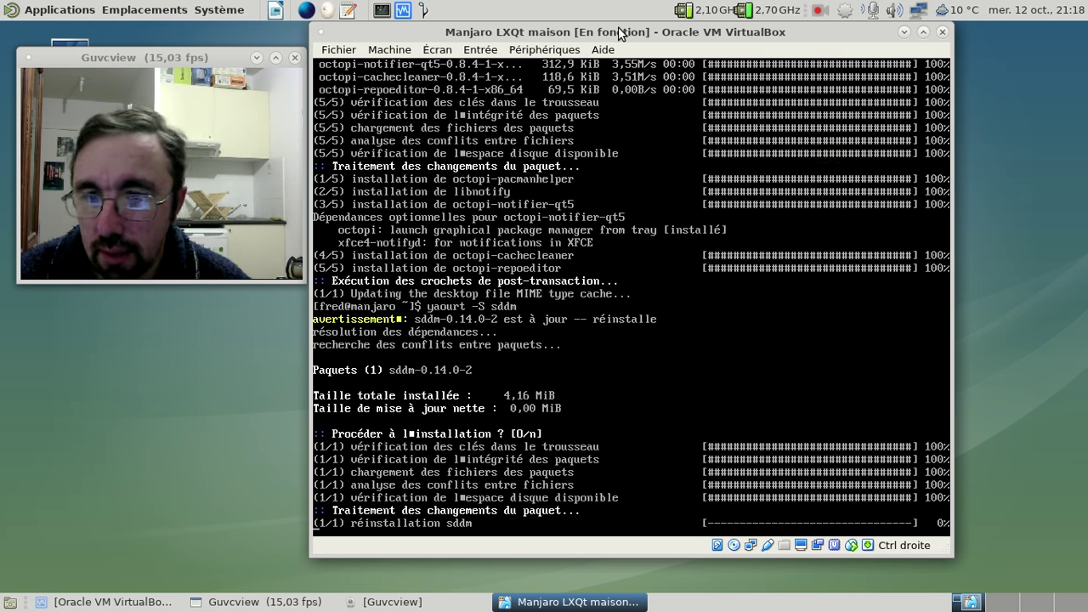
Install network-manager-applet with nm-connection-editor and iso-codes via yaourt.
text(yaou)
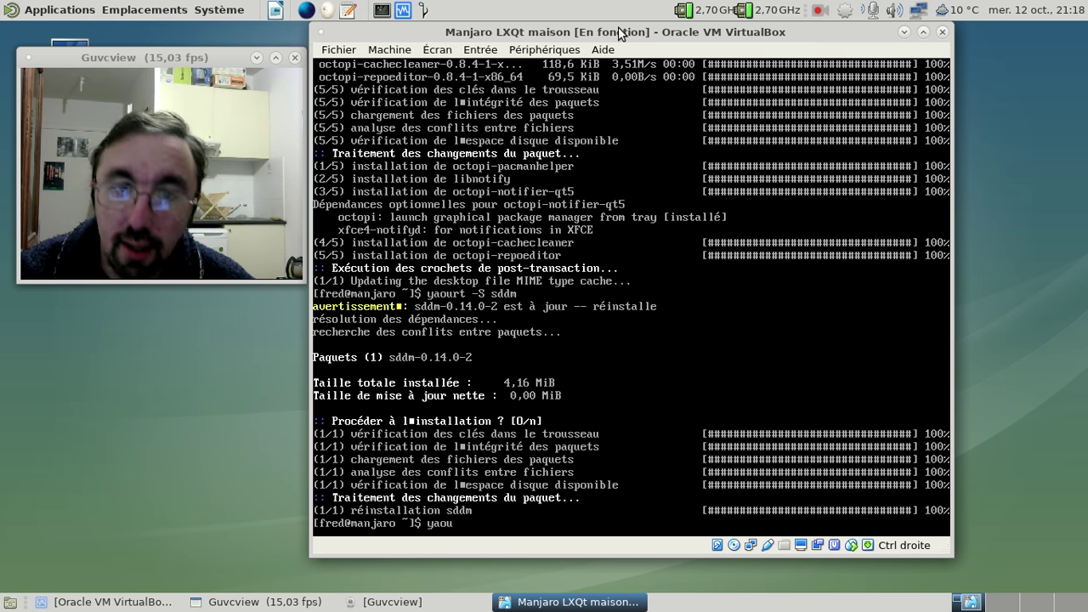
text(rt -S netw)
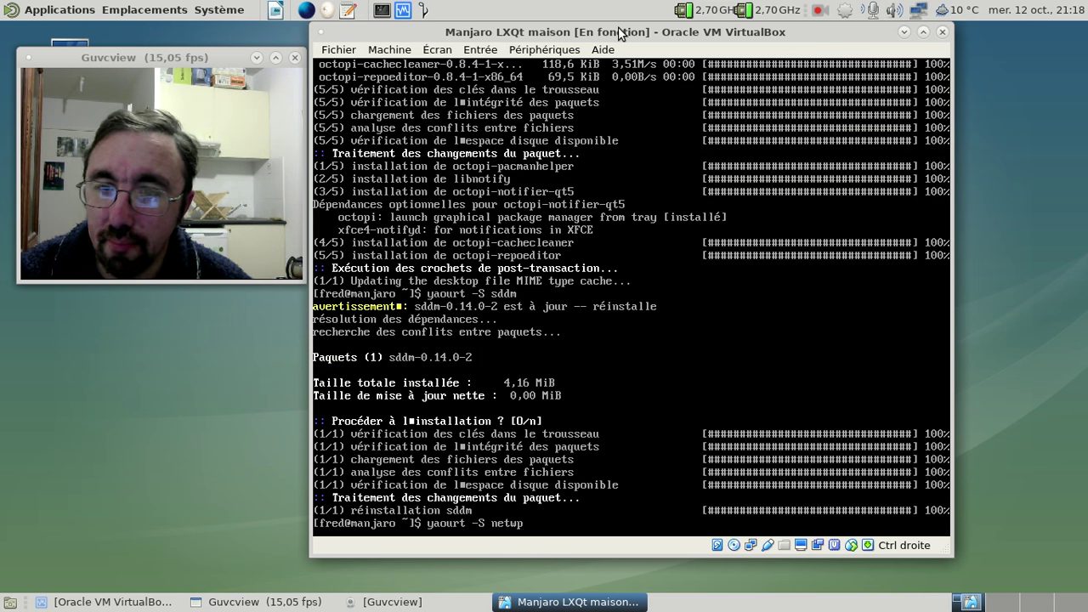
text(ork-amanager-ap)
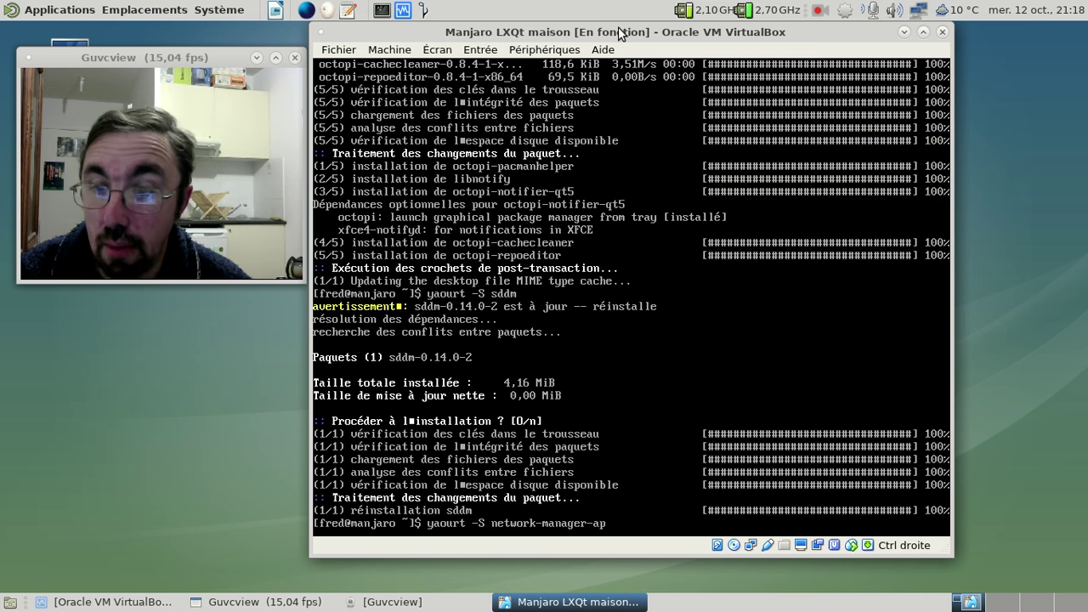
text(plet)
key(Return)
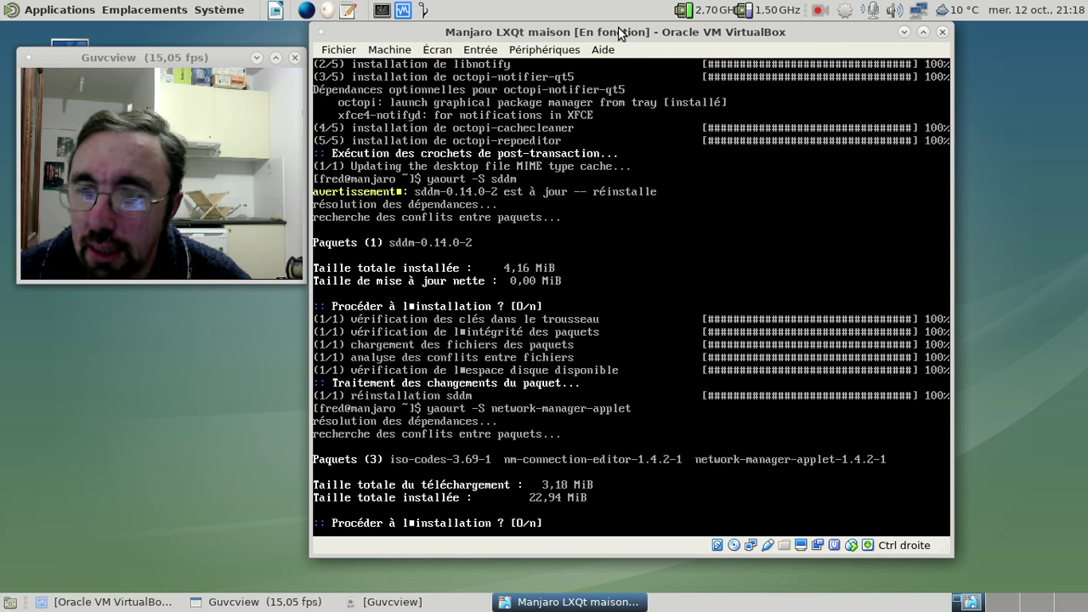
key(Return)
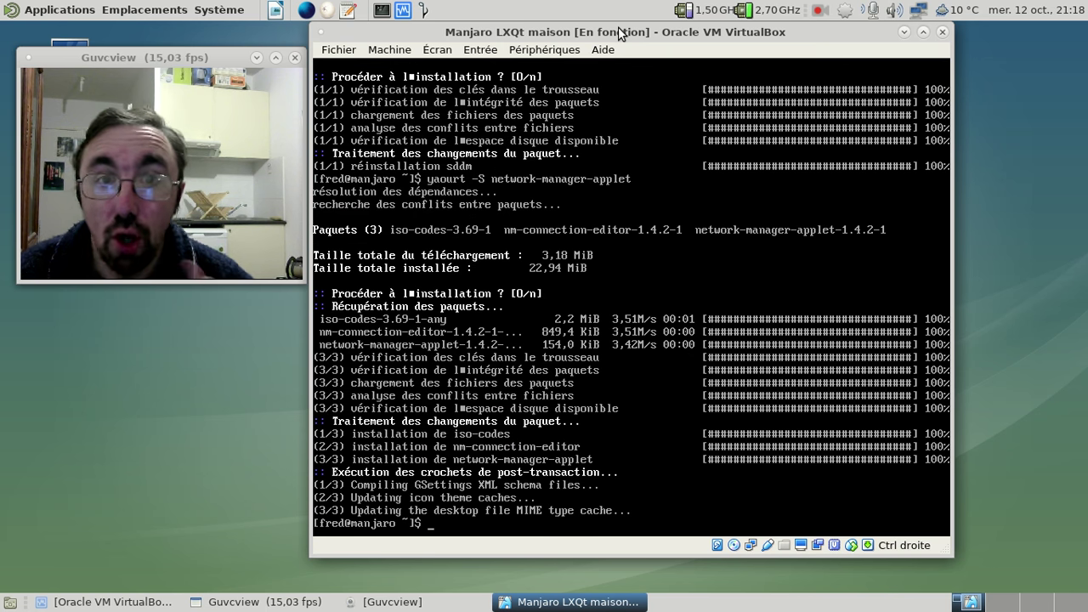
Reboot with sudo reboot, log back in on tty1, and type sudo systemctl start sddm.
text(sudo reoo)
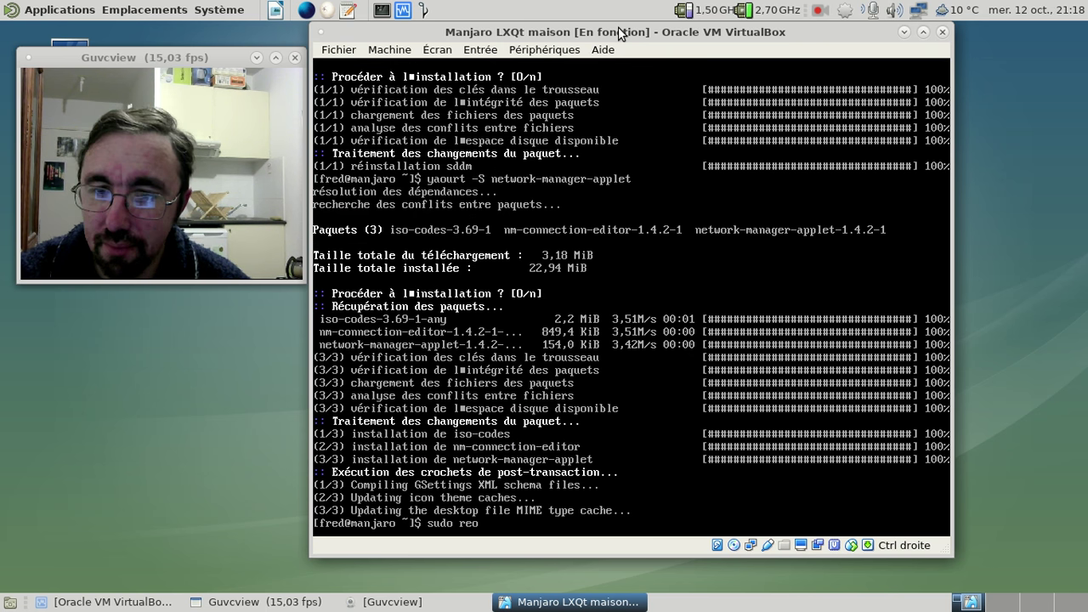
text(oot)
key(Return)
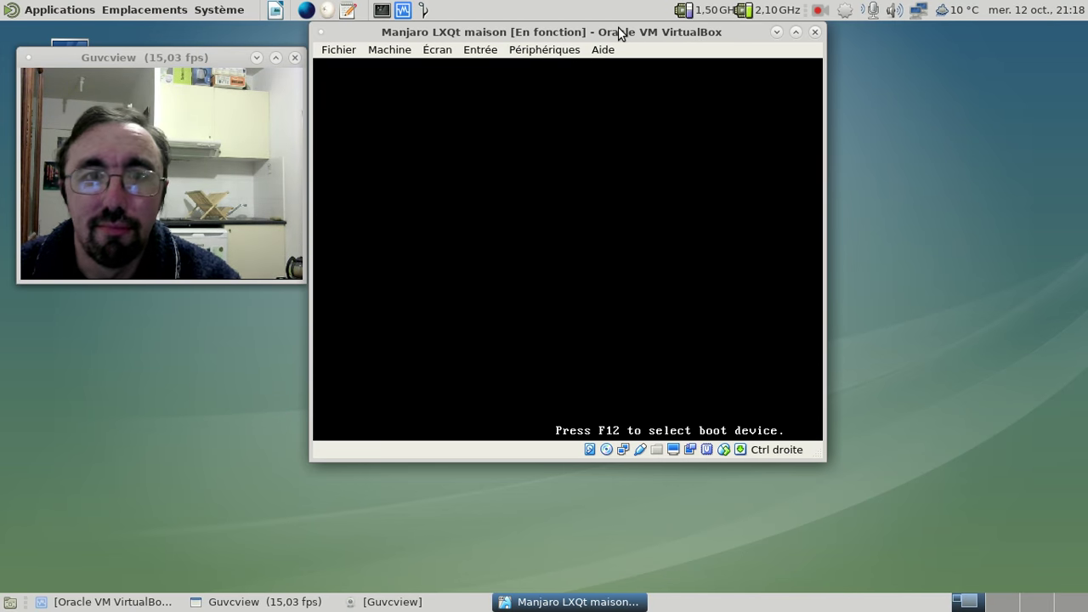
key(Return)
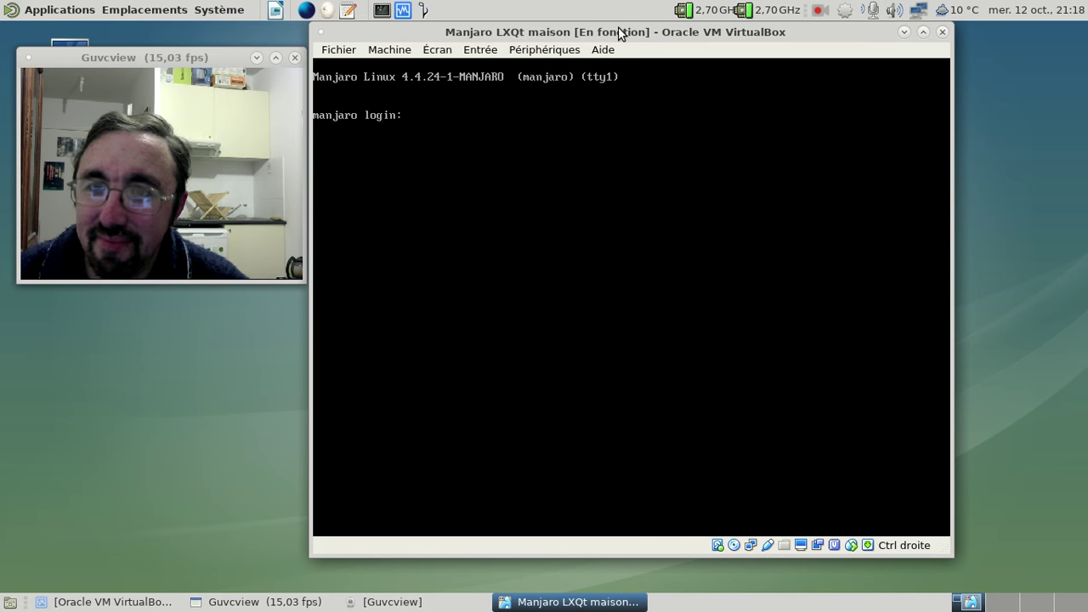
text(fred)
key(Return)
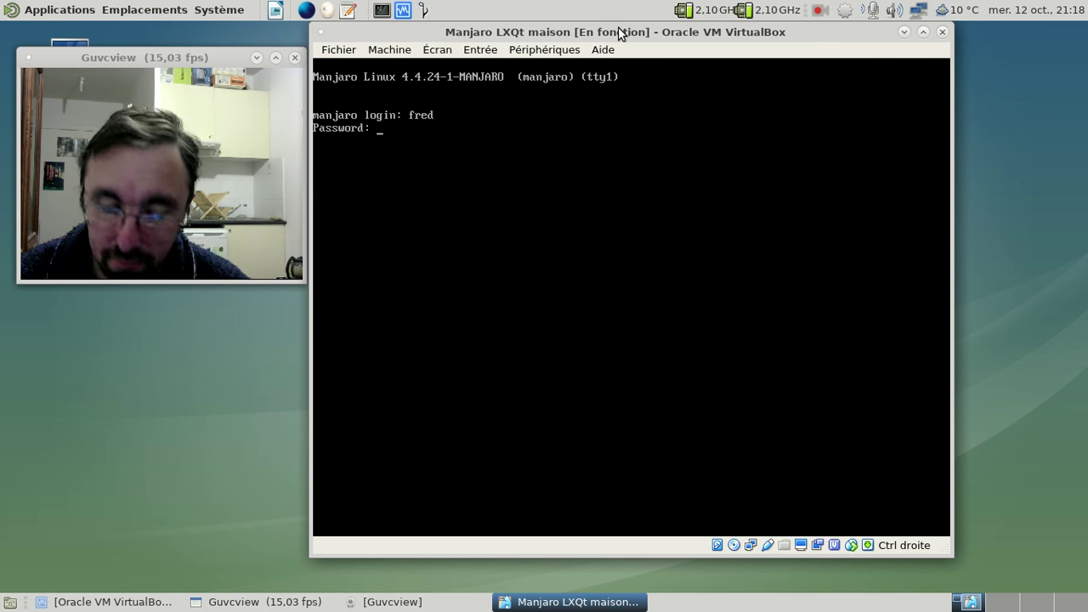
text(sud)
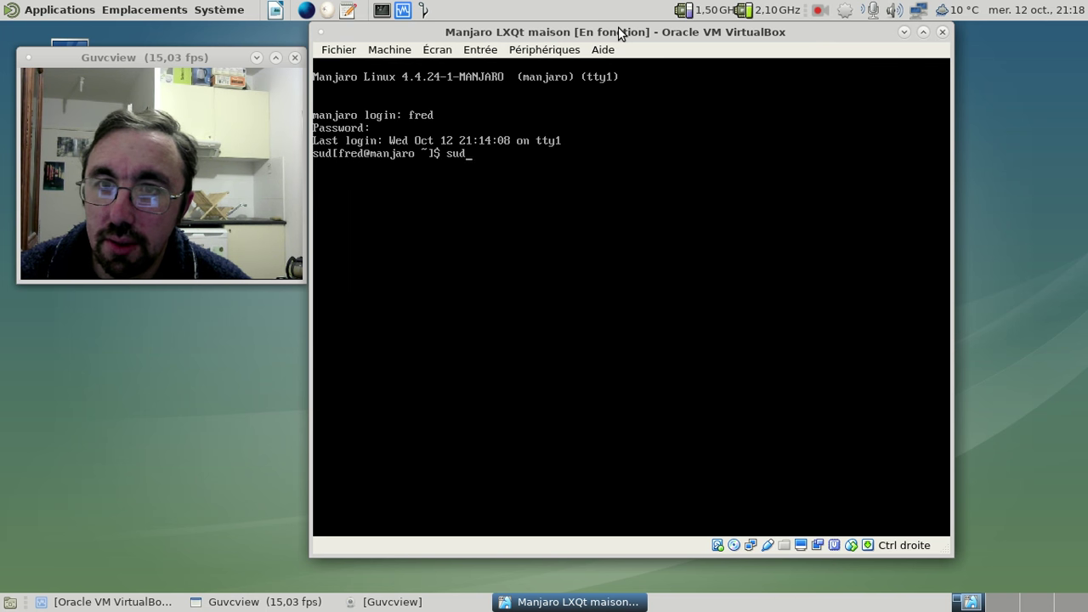
text(o systemctl start sddm)
Run 'sudo systemctl start sddm' and authenticate with the sudo password.
key(Return)
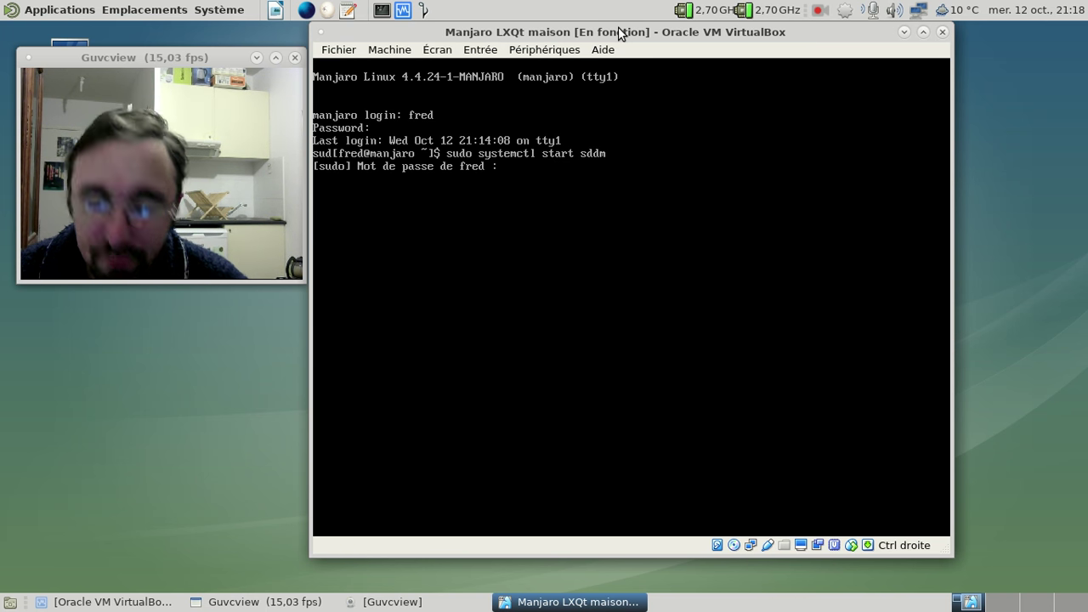
key(Return)
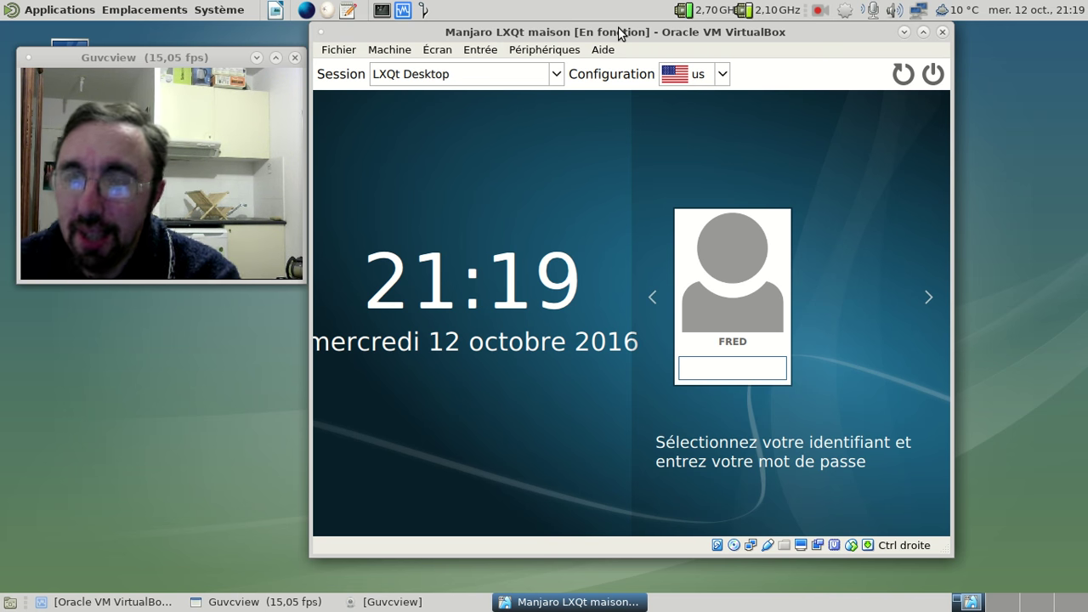
Make the VM full-screen, switch the login layout to French, and log in with the user password.
key(Control_R+f)
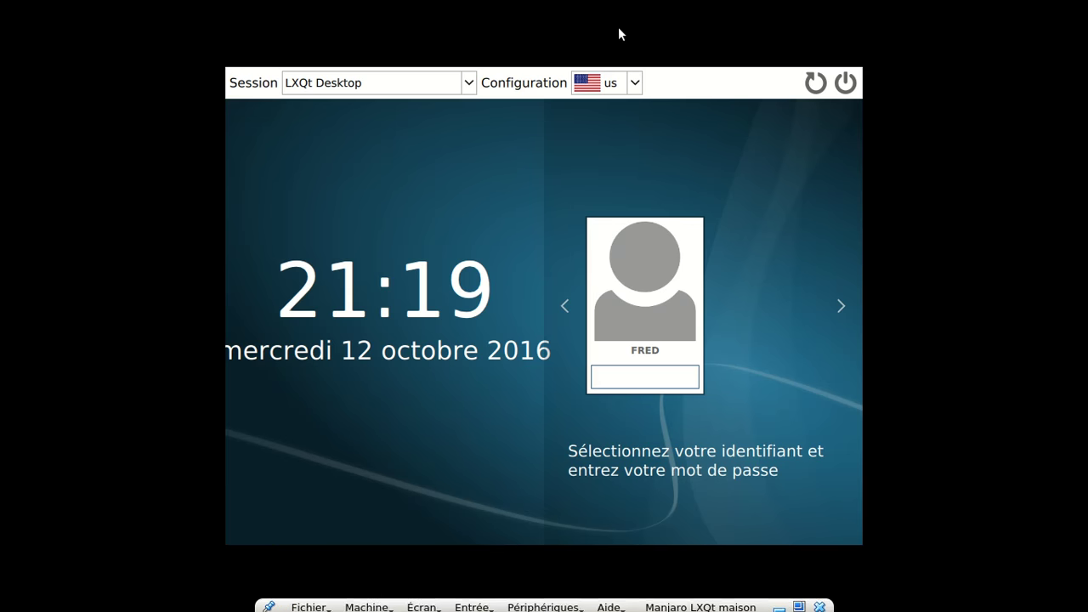
key(alt+shift)
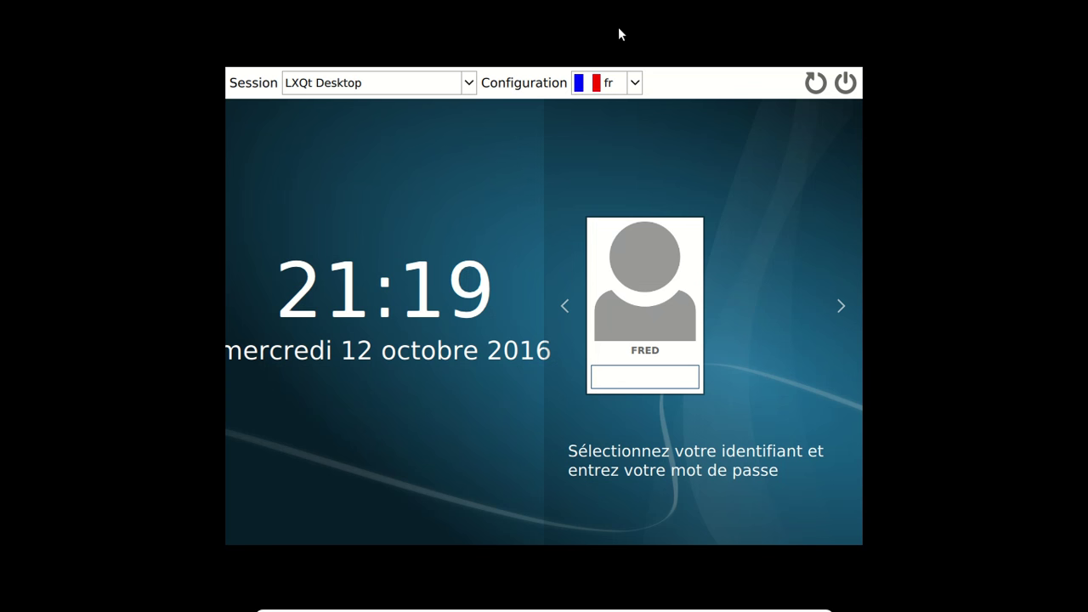
text(********)
key(Return)
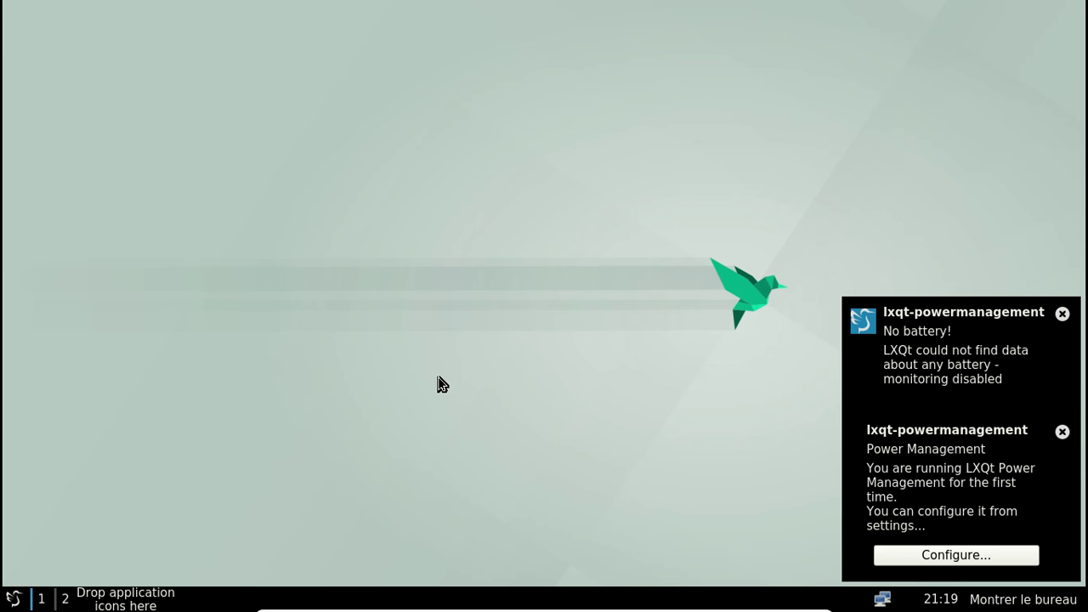
Dismiss the two power notifications and open LXQt Appearance settings from the Configuration Center.
click(1063, 315)
click(1062, 421)
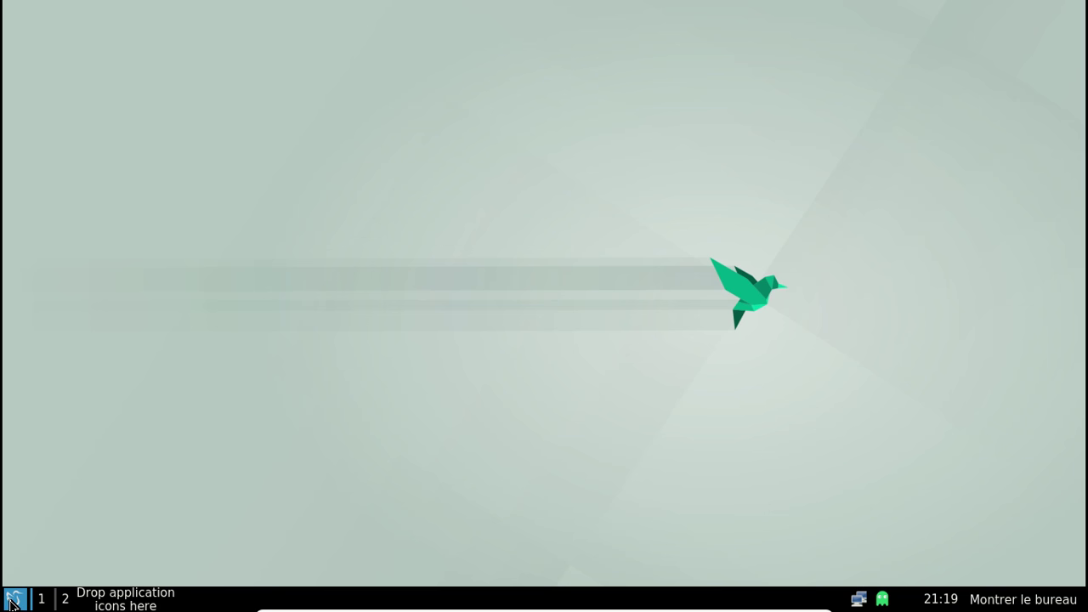
click(13, 600)
mouse_move(121, 455)
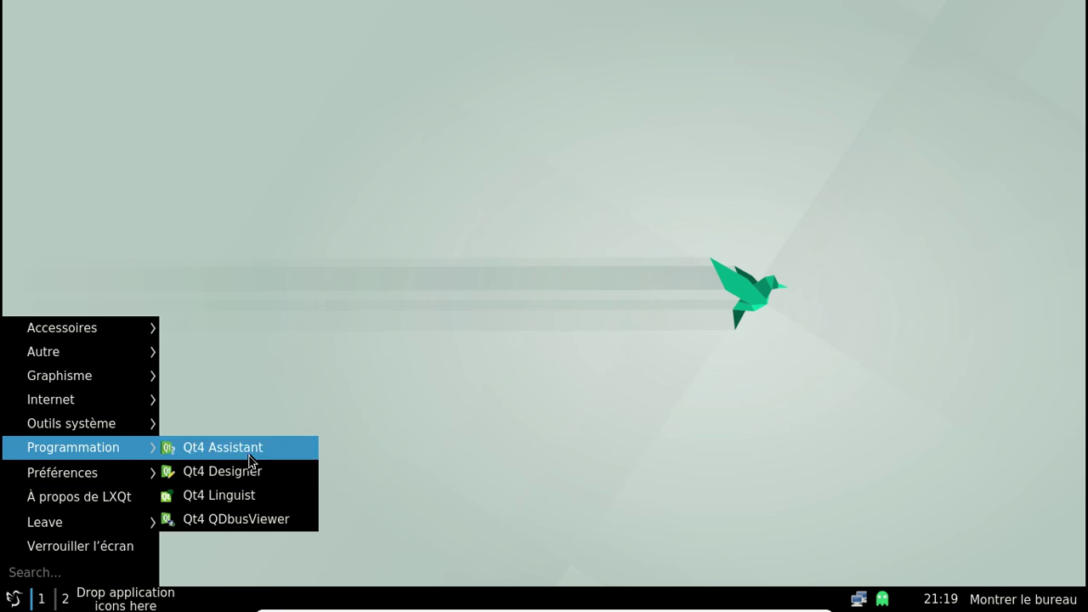
mouse_move(131, 472)
mouse_move(255, 473)
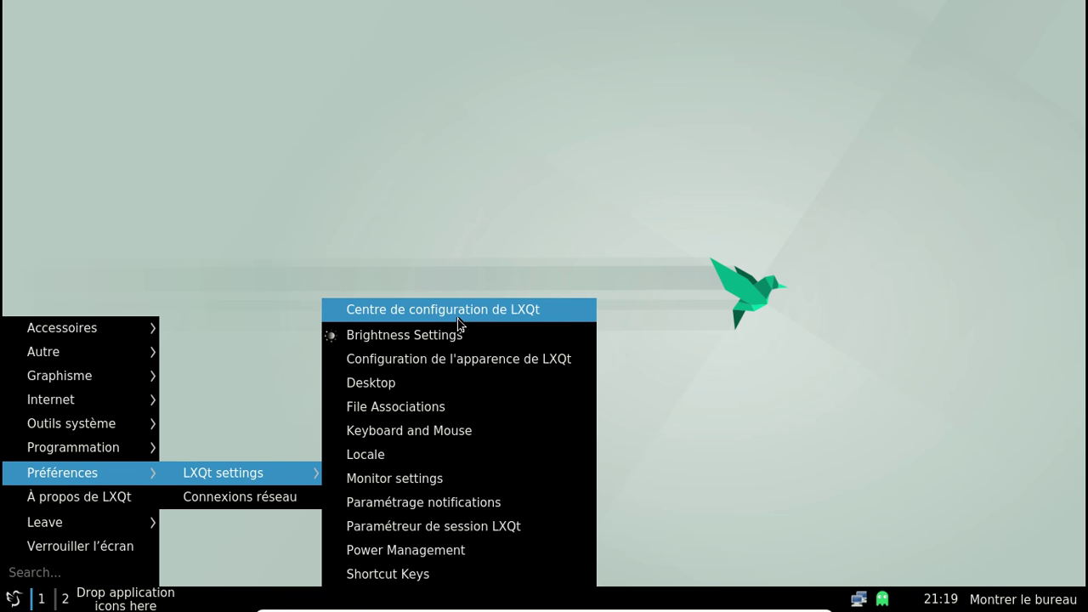
click(457, 318)
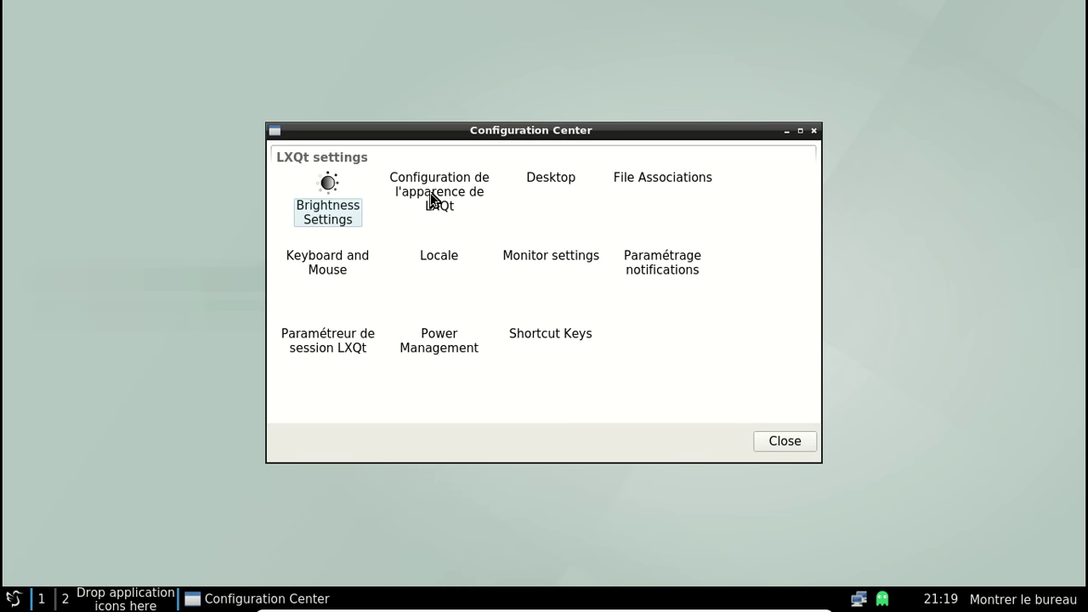
click(423, 180)
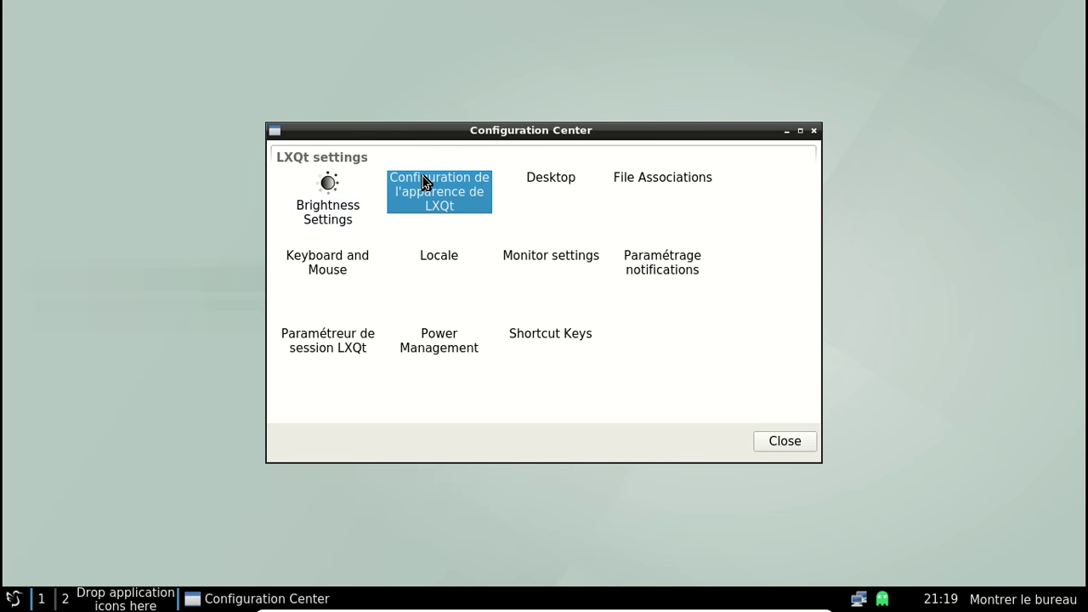
double_click(422, 180)
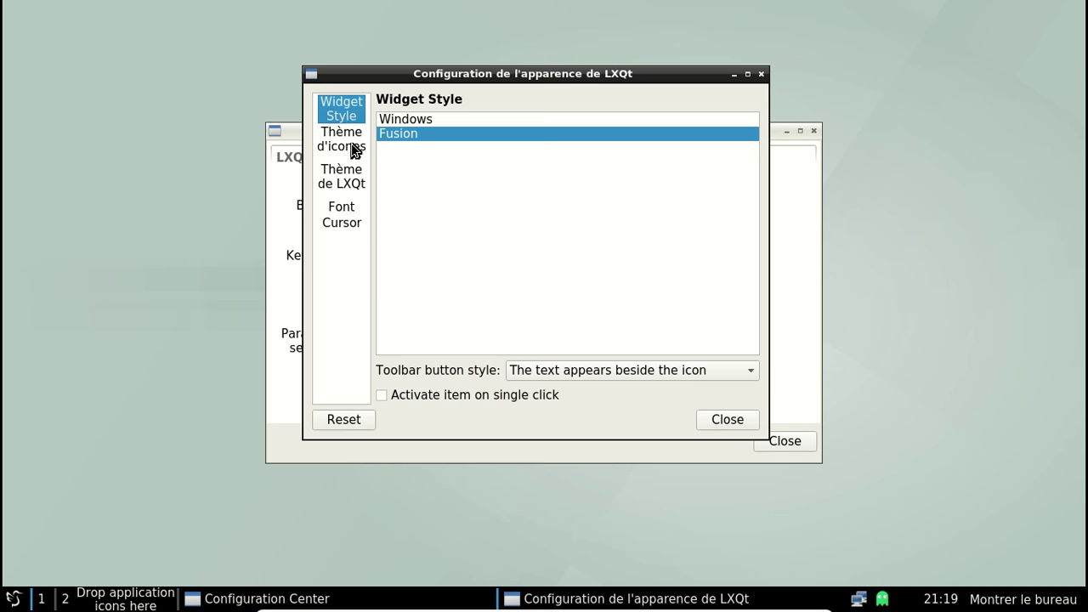
Apply the Breeze icon theme and the Adwaita cursor theme, then close Appearance settings.
click(364, 153)
click(542, 170)
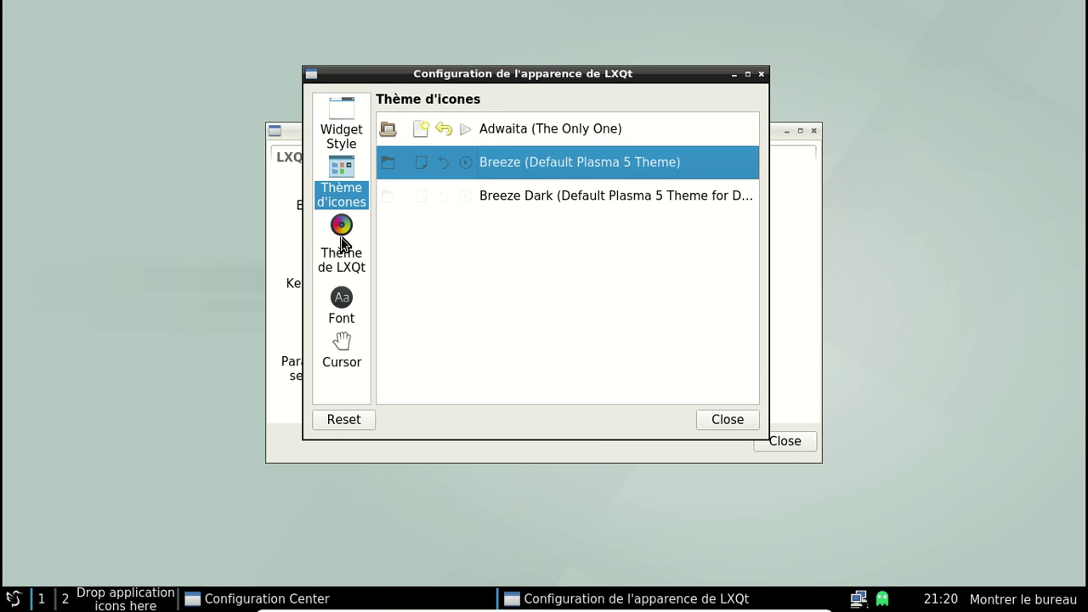
click(345, 244)
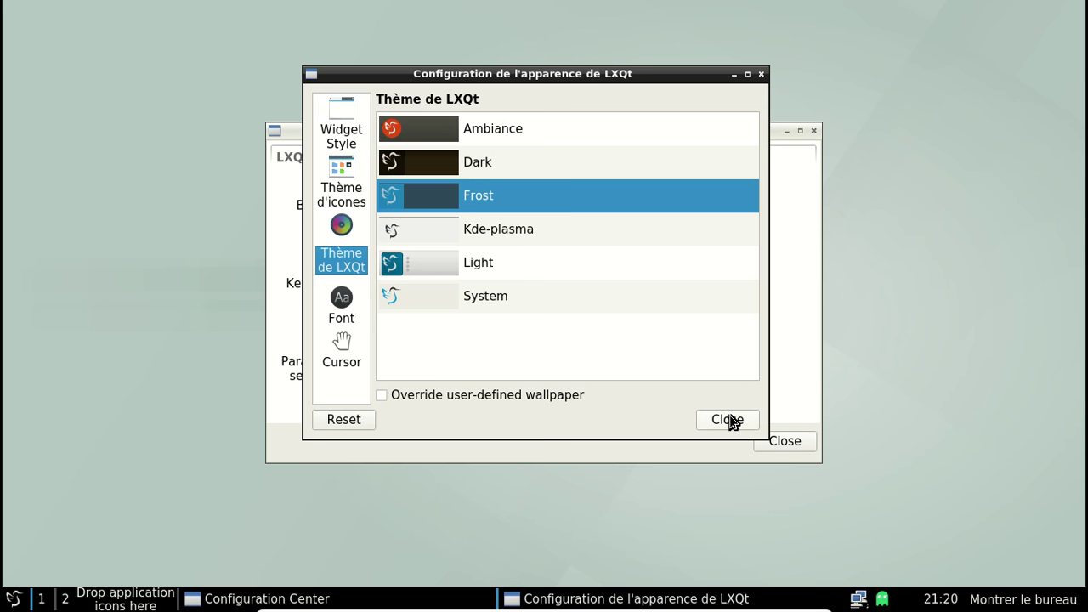
click(340, 346)
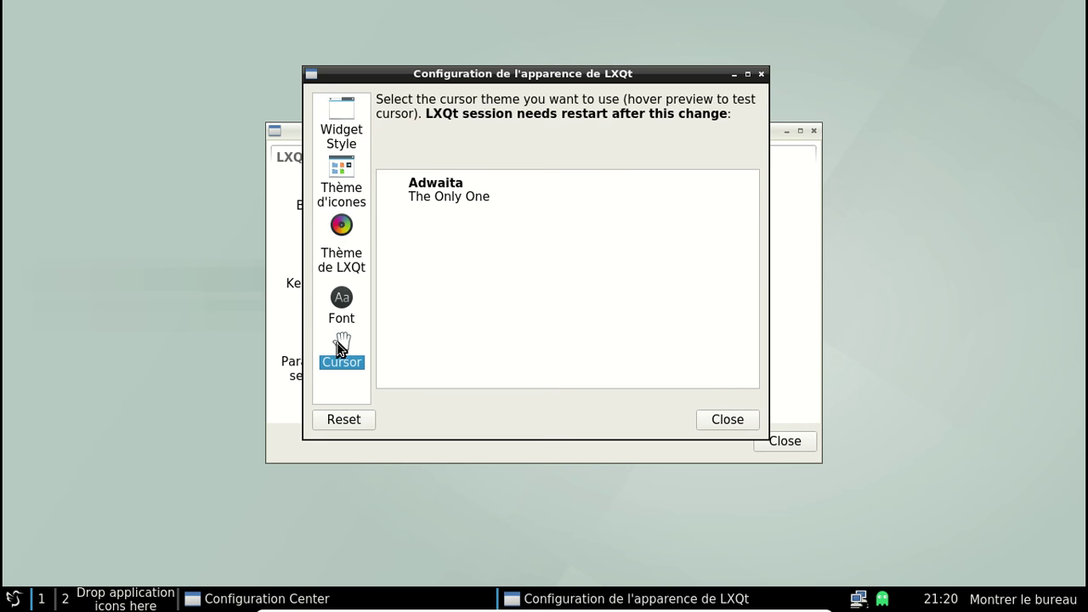
click(473, 196)
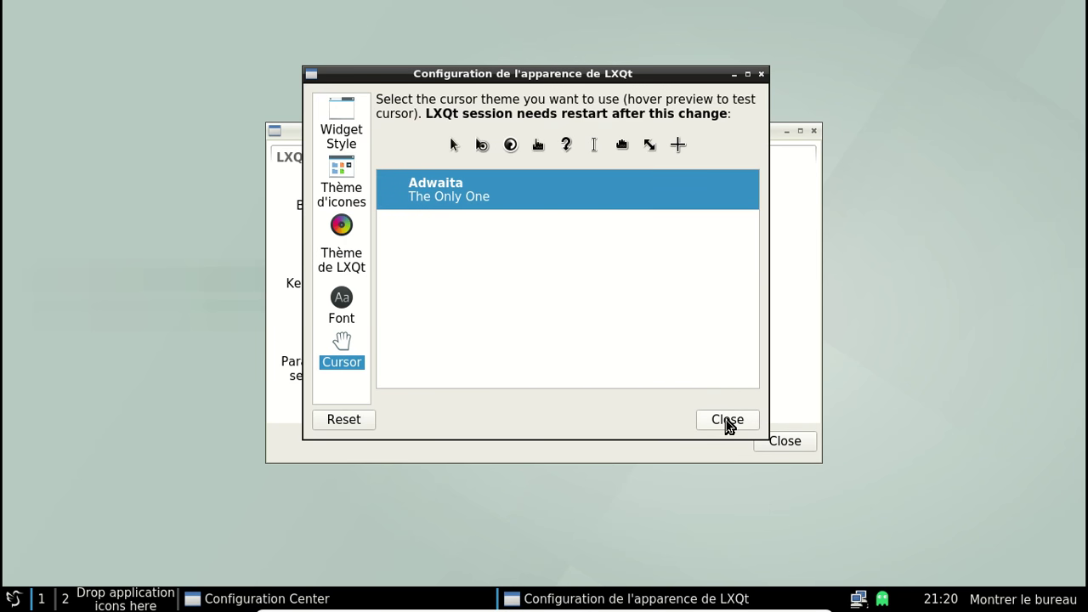
click(727, 419)
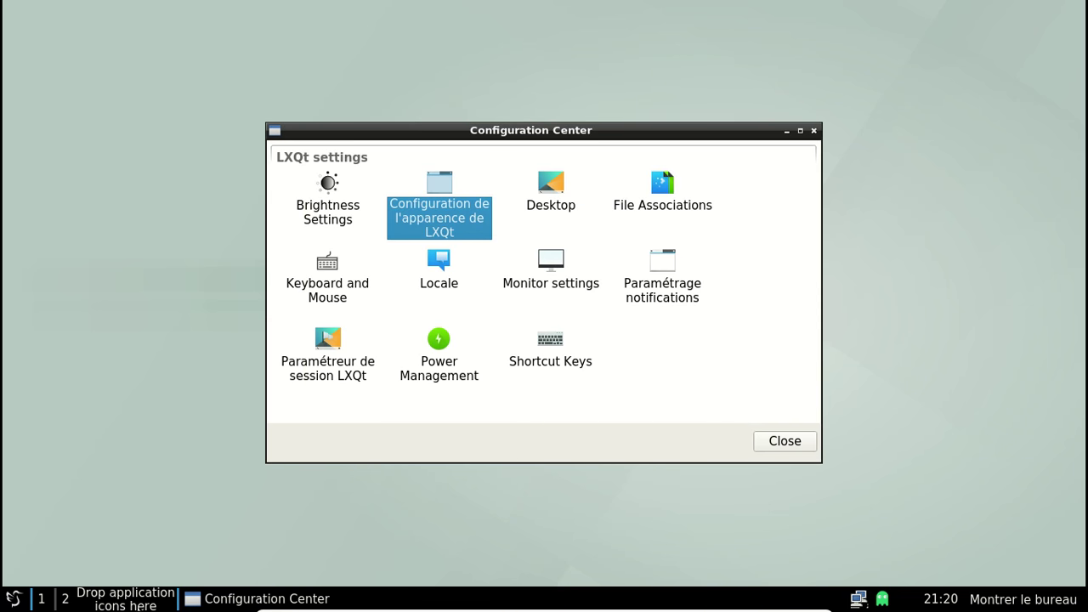
Launch the PCManFM file manager, then close it and the Configuration Center.
click(11, 600)
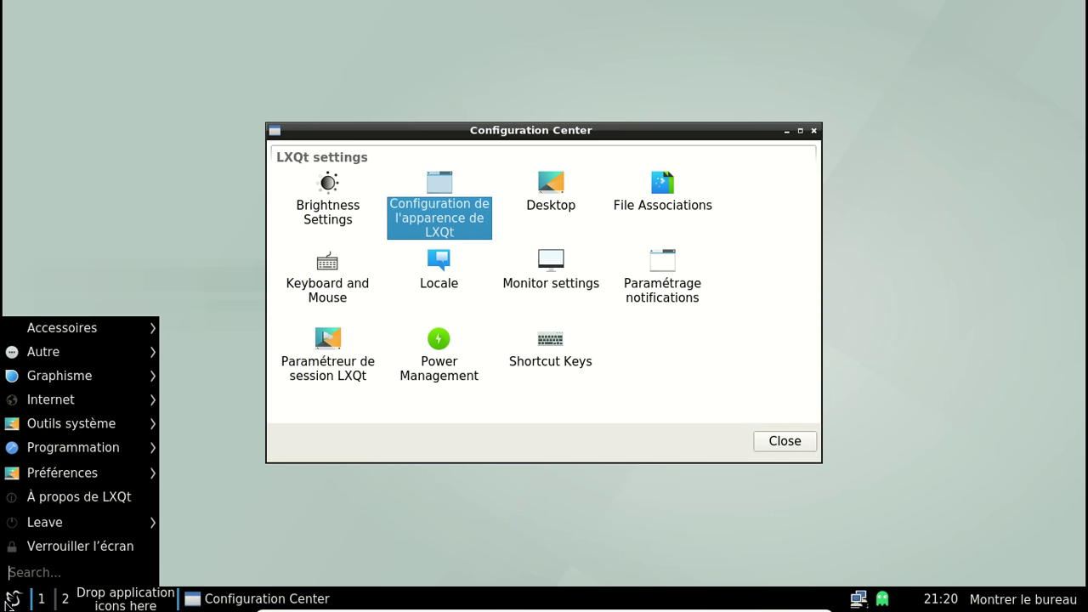
mouse_move(68, 340)
click(226, 326)
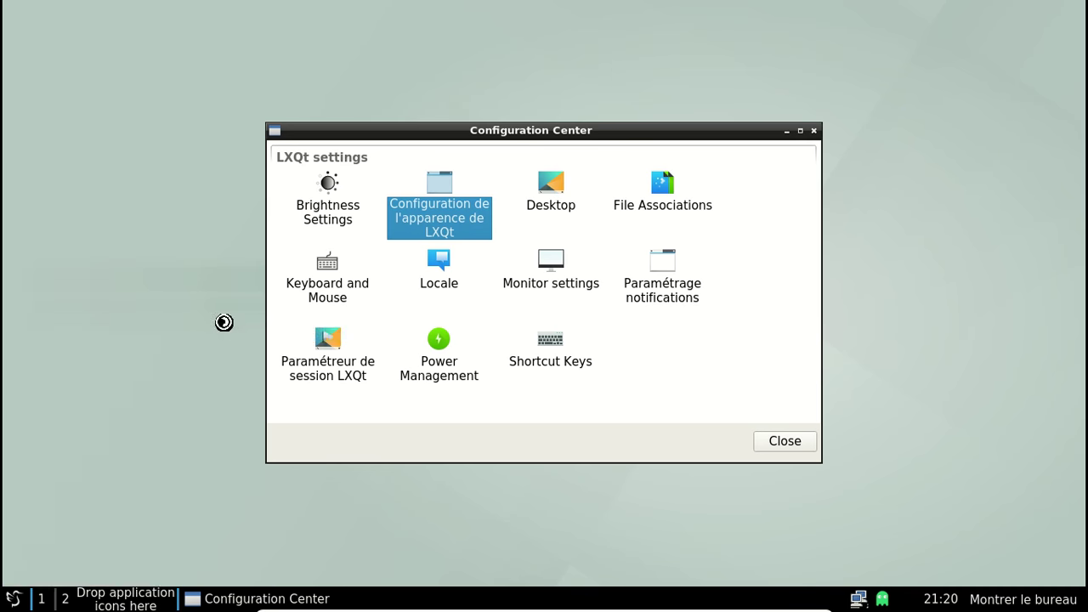
drag(201, 191, 440, 116)
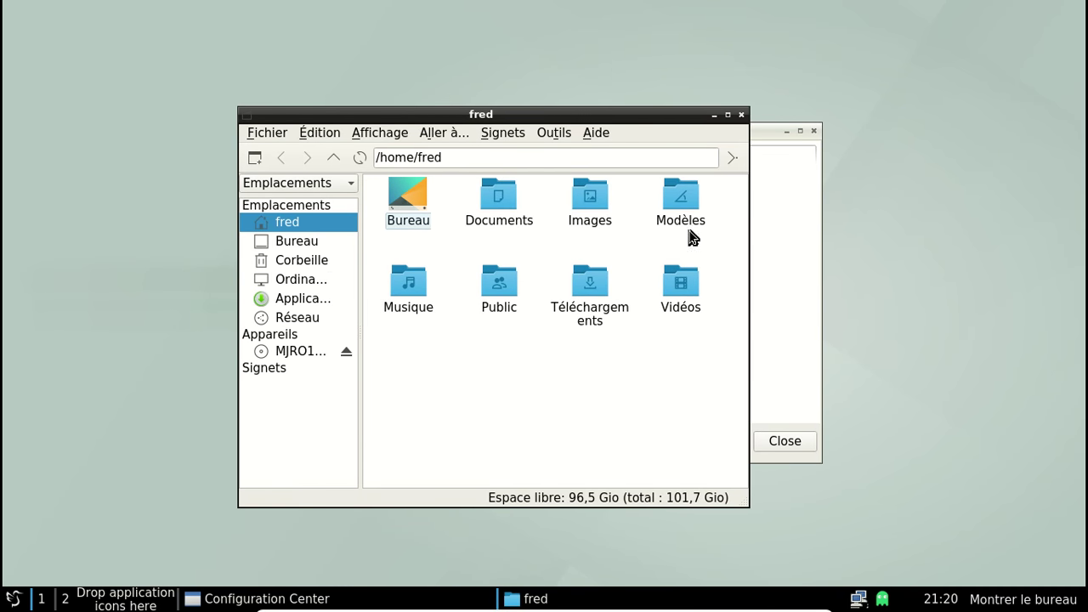
click(742, 114)
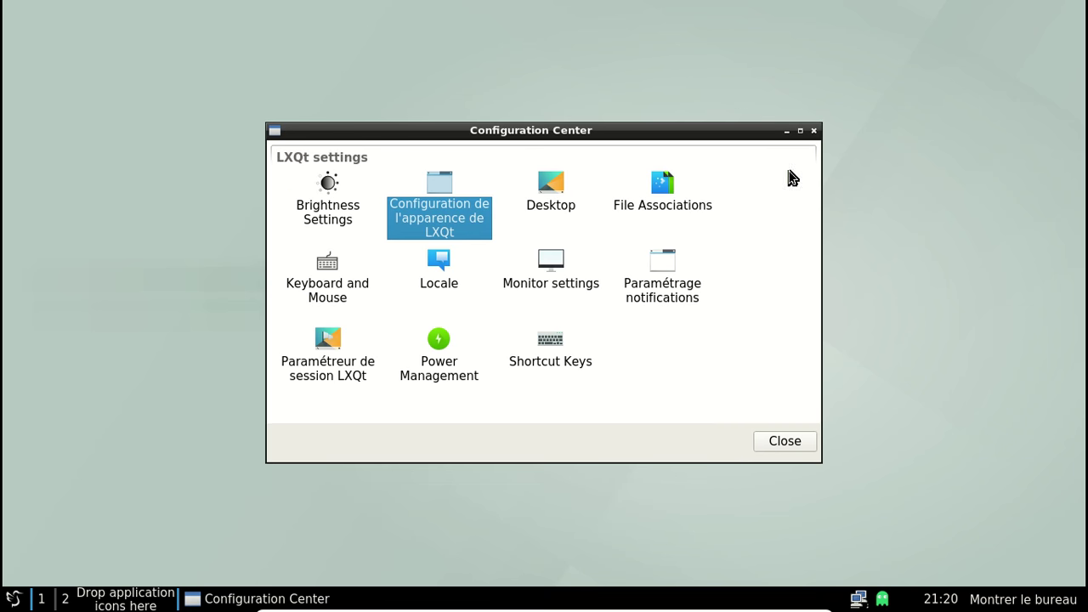
click(813, 130)
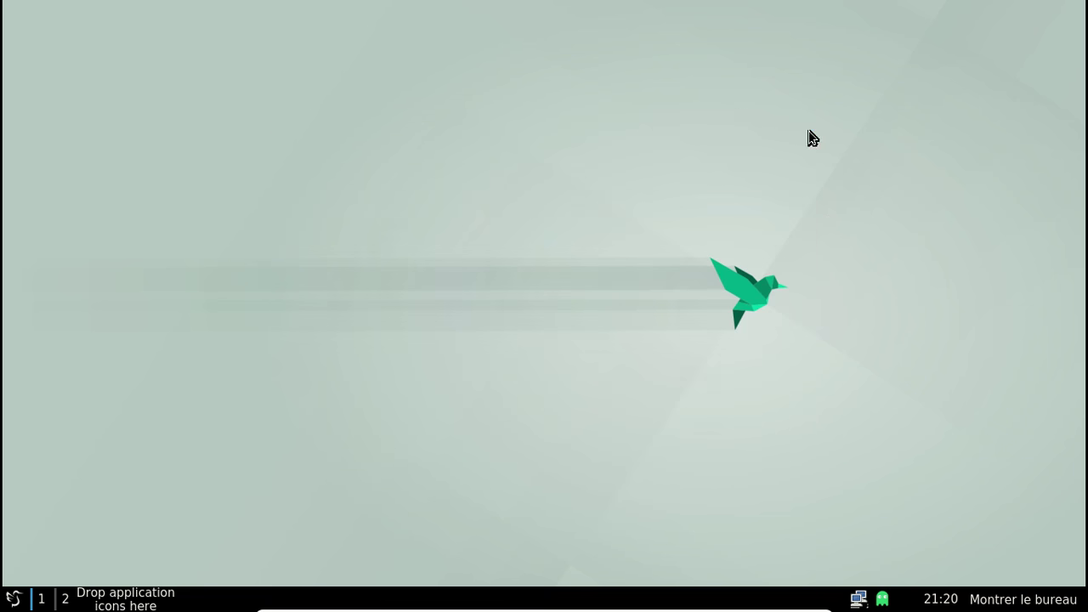
Launch Octopi from the tray, search 'firefox' and mark firefox for installation.
right_click(881, 602)
click(928, 484)
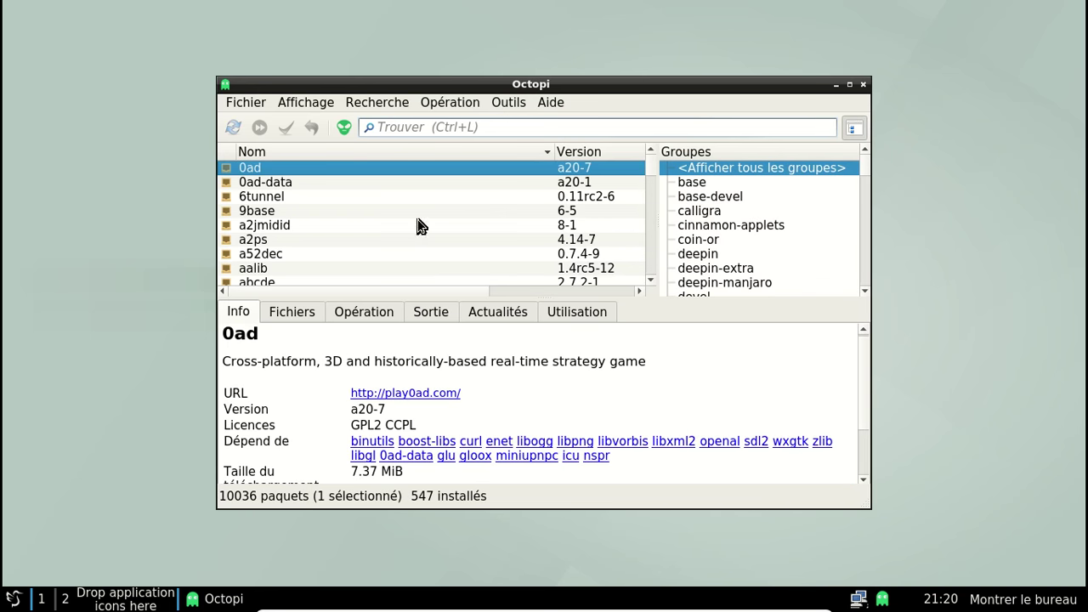
click(421, 125)
text(firefox)
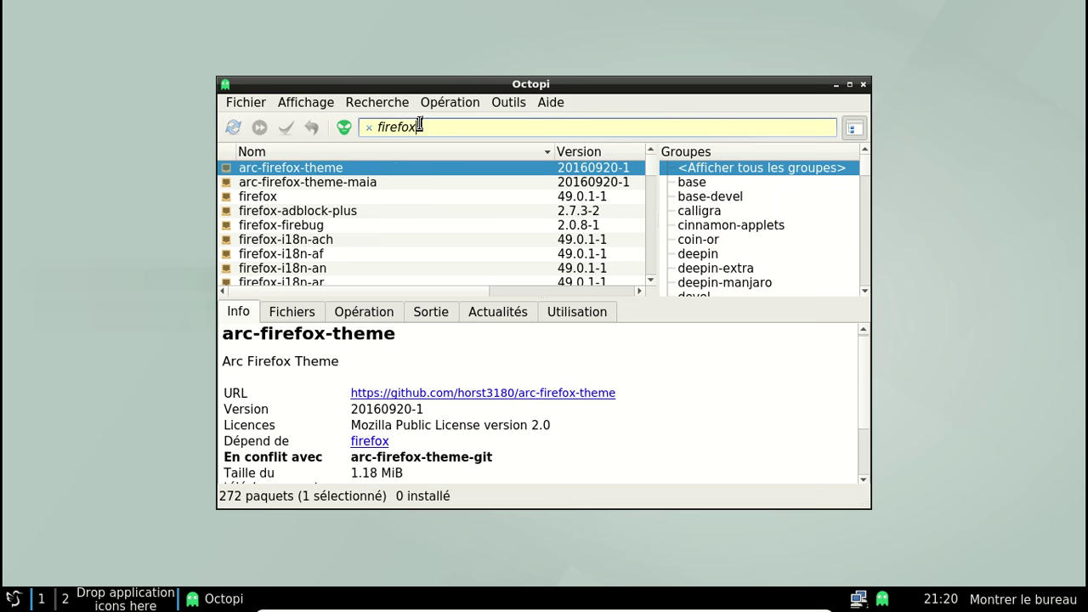
click(242, 197)
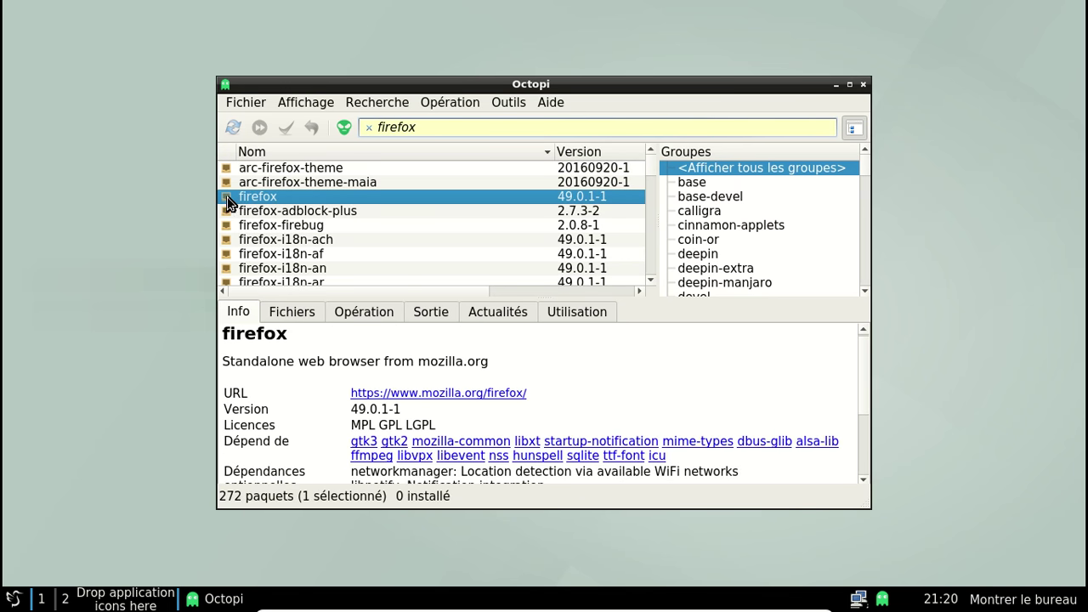
right_click(228, 203)
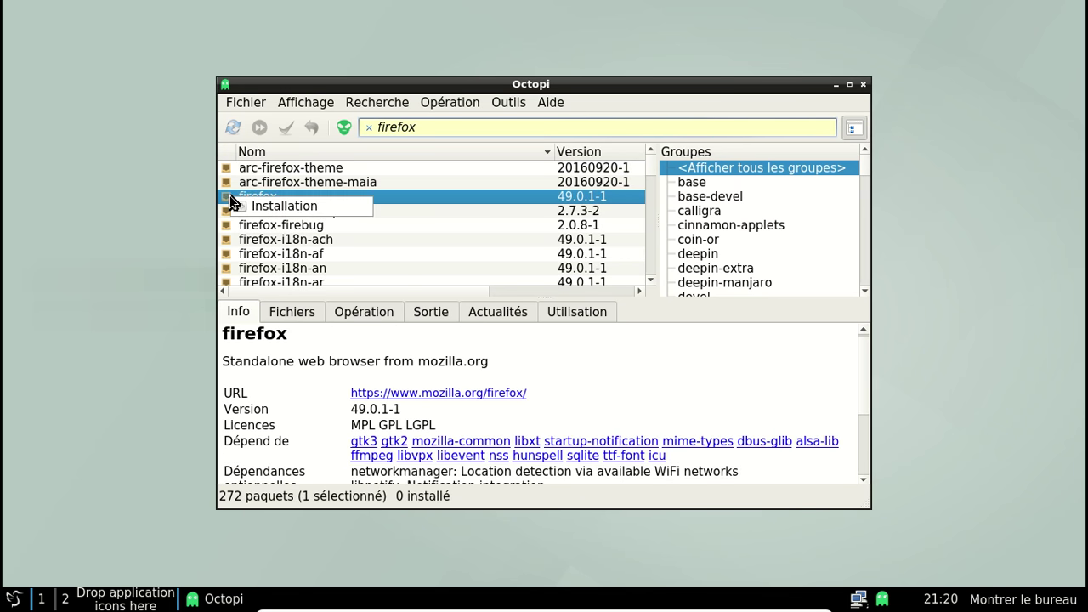
click(255, 209)
Also mark the French language pack firefox-i18n-fr for installation.
scroll(410, 212, down, 9)
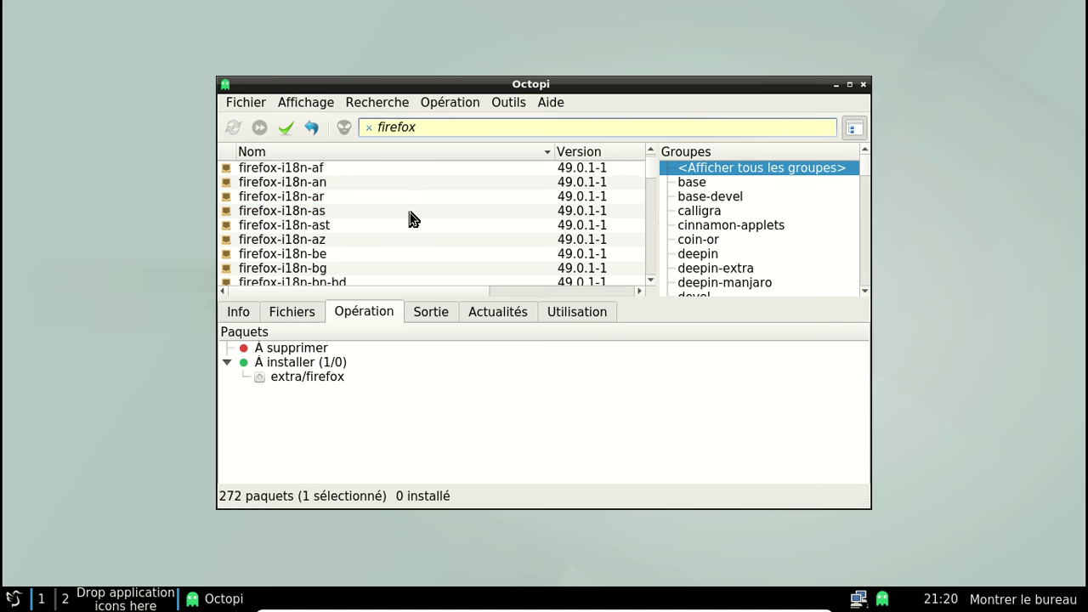
scroll(409, 219, down, 12)
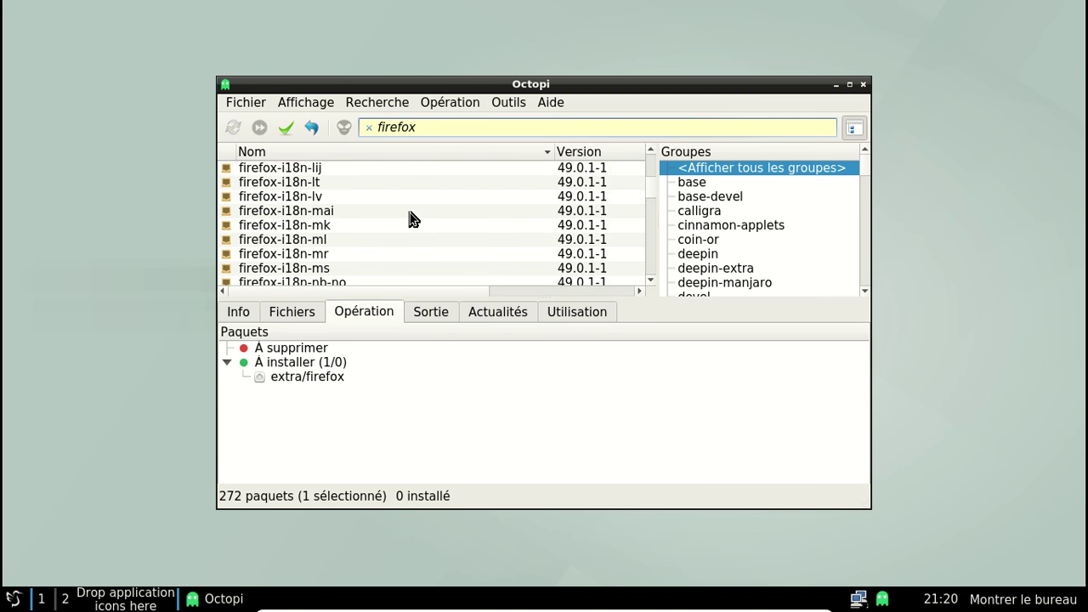
scroll(410, 214, up, 10)
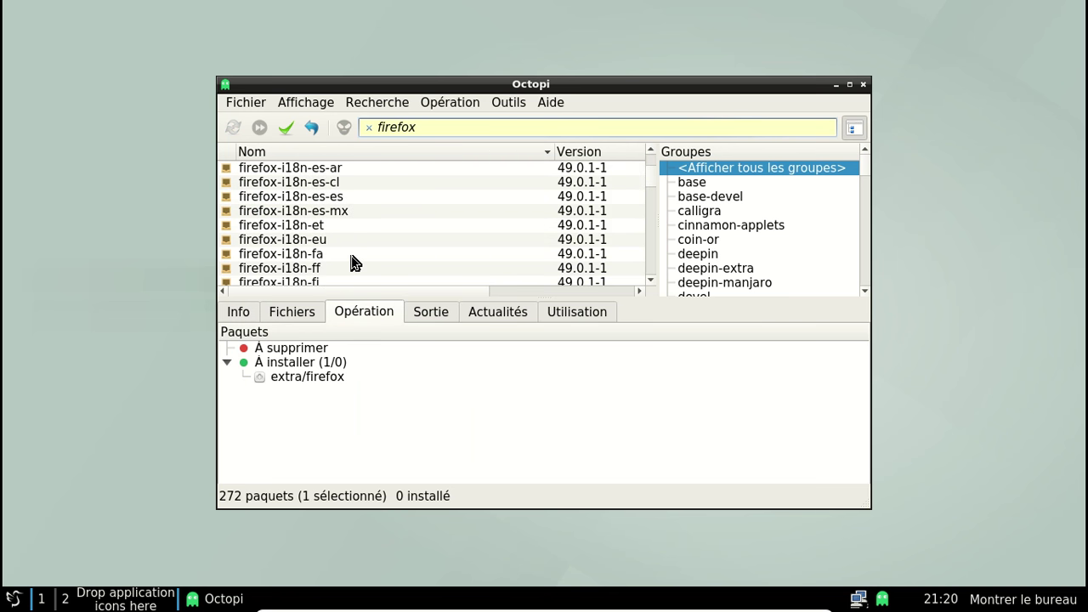
scroll(352, 258, down, 2)
right_click(331, 218)
click(371, 222)
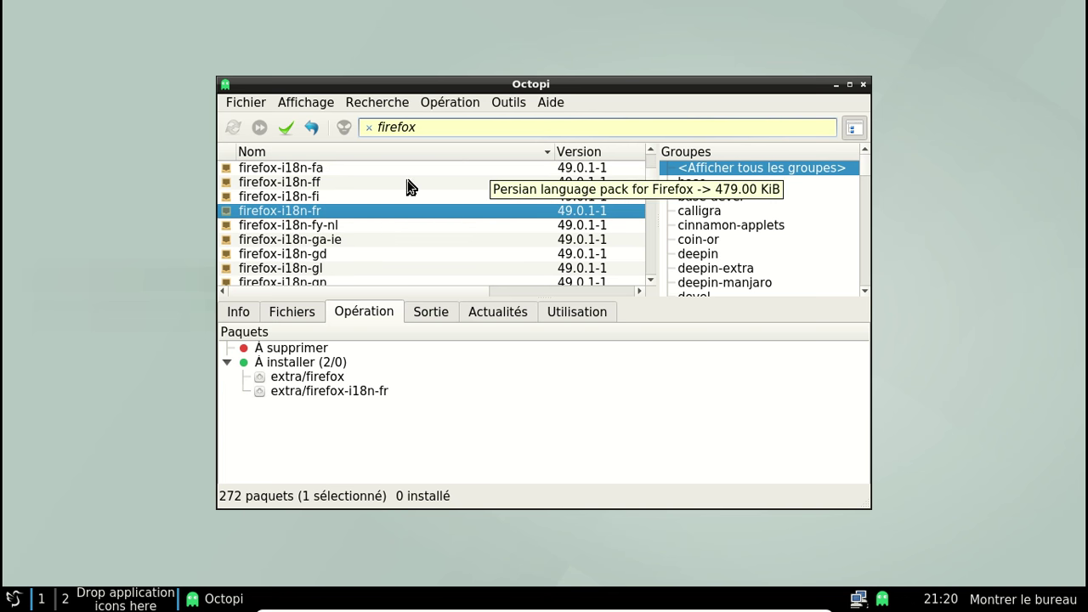
Search 'manjaro-s', mark manjaro-settings-manager-notifier with its optional dependency, and apply the queued changes.
drag(427, 128, 376, 130)
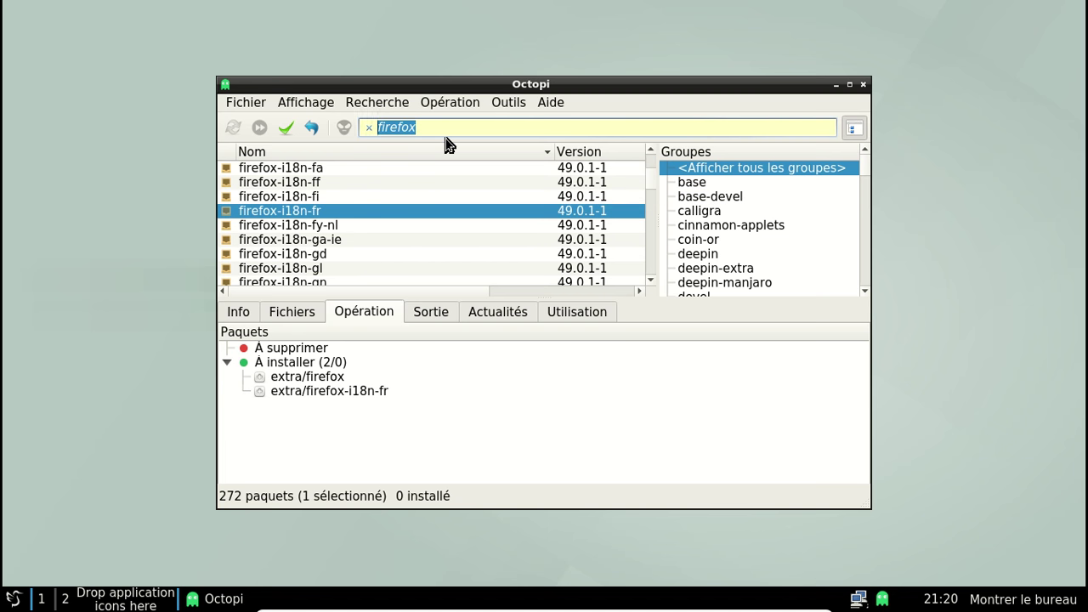
text(mn)
key(BackSpace)
key(BackSpace)
text(mna)
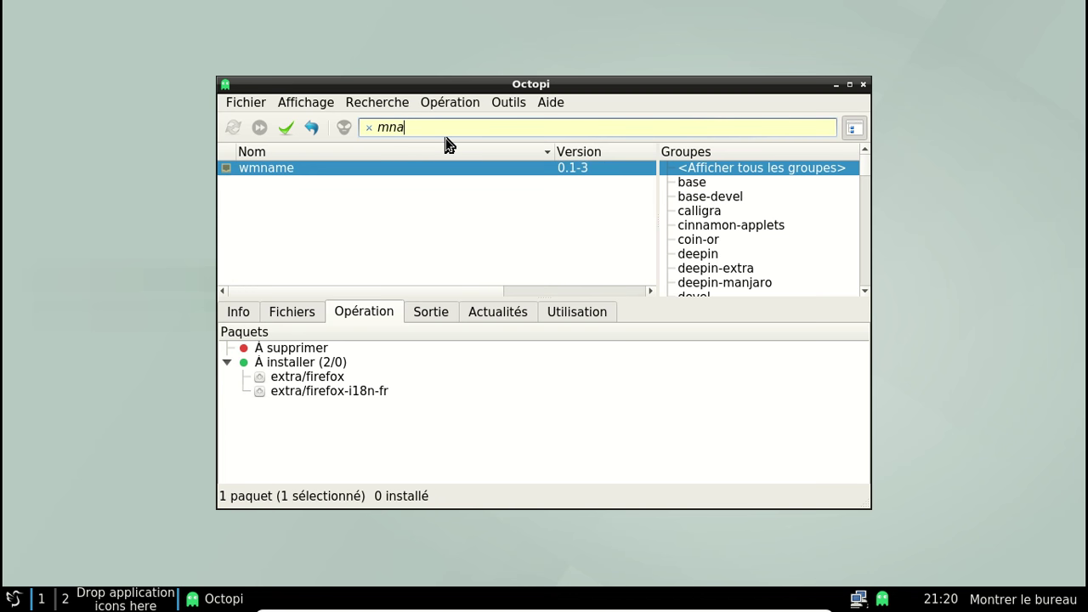
key(BackSpace)
key(BackSpace)
text(n)
key(BackSpace)
text(an)
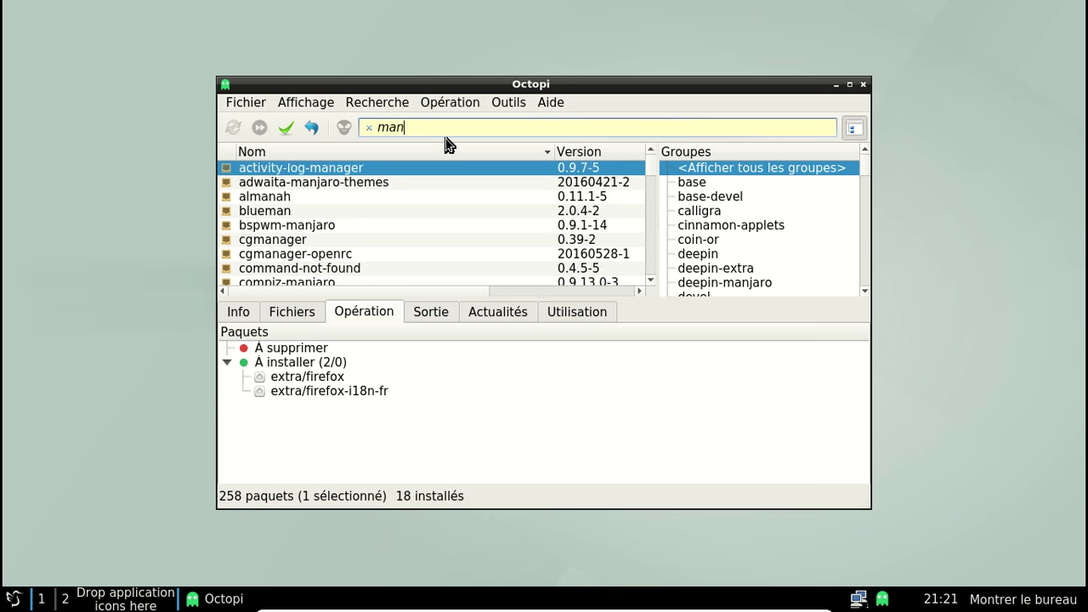
text(jaro-s)
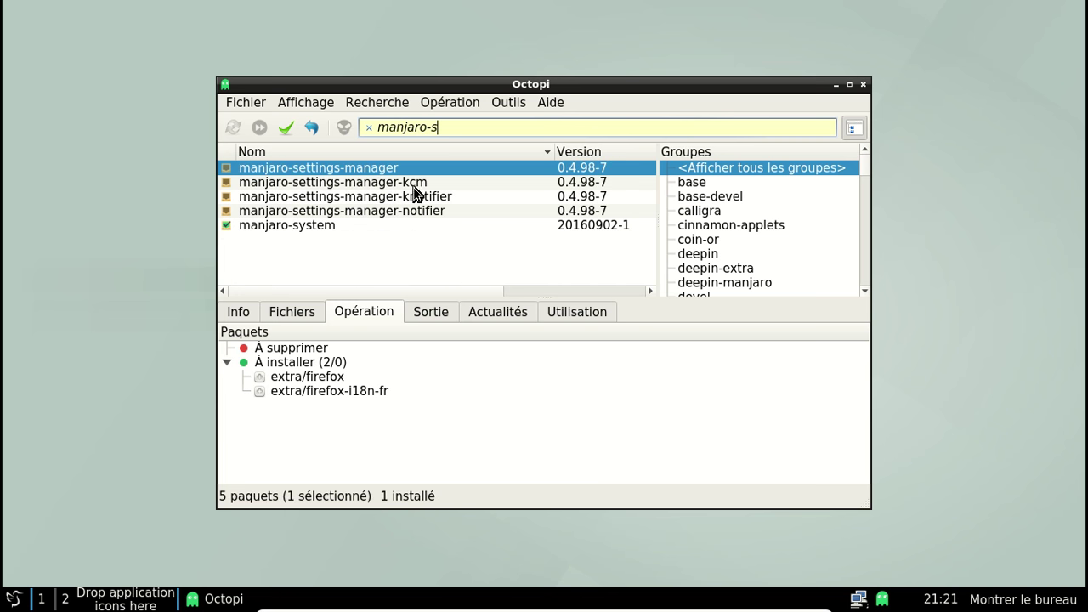
click(348, 212)
right_click(348, 214)
click(384, 226)
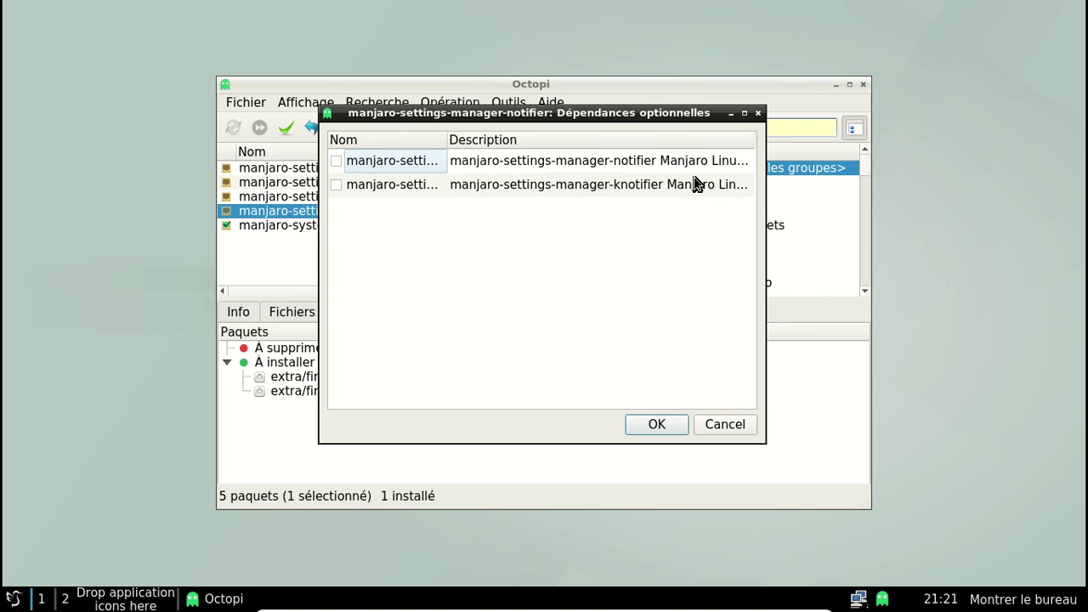
click(336, 161)
click(657, 424)
click(287, 126)
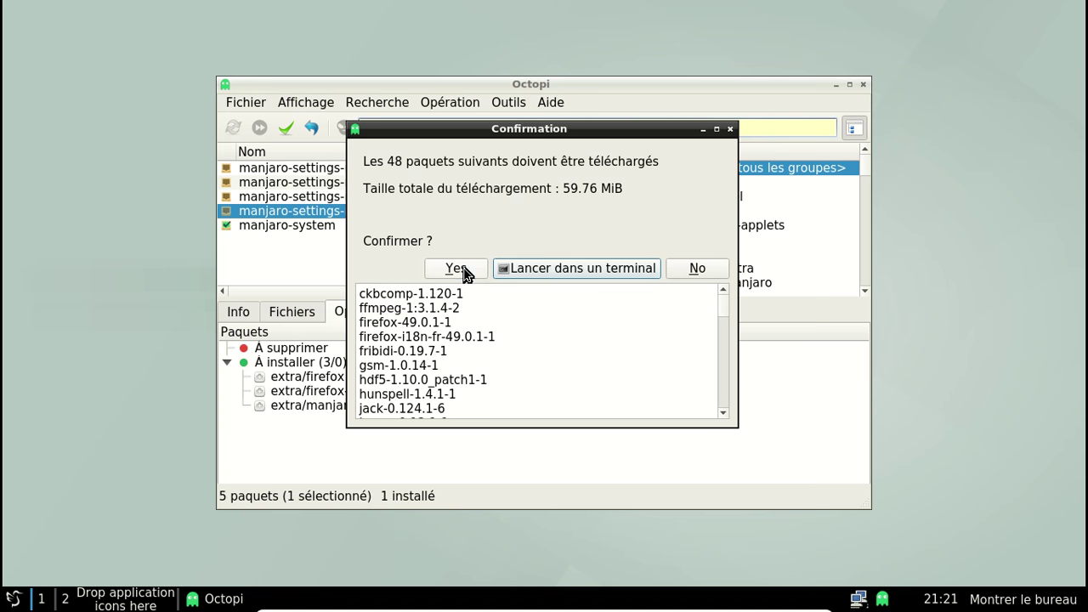
Accept the 48-package download and enter the administrator password to start installing.
click(457, 269)
text(********)
key(Return)
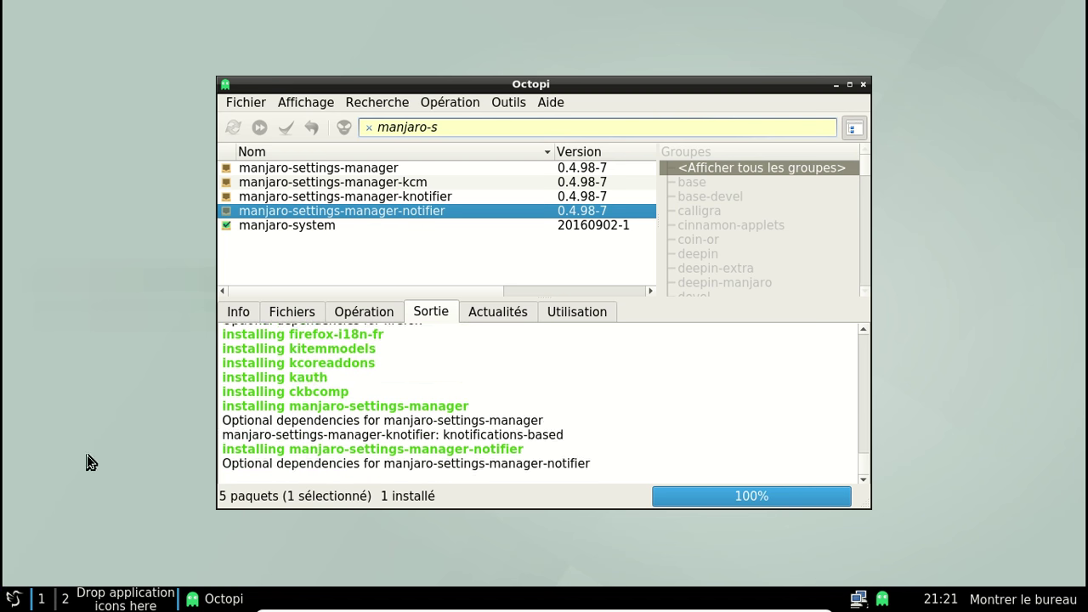
After 'Commande terminée OK !' appears, close the About LXQt dialog and Octopi.
key(alt+F1)
key(Escape)
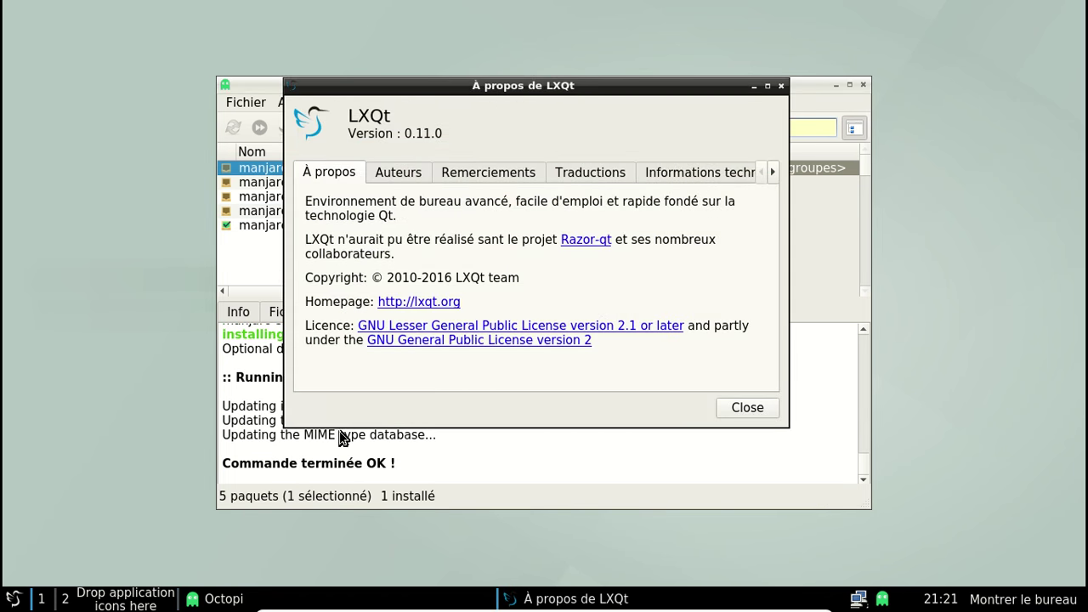
click(780, 86)
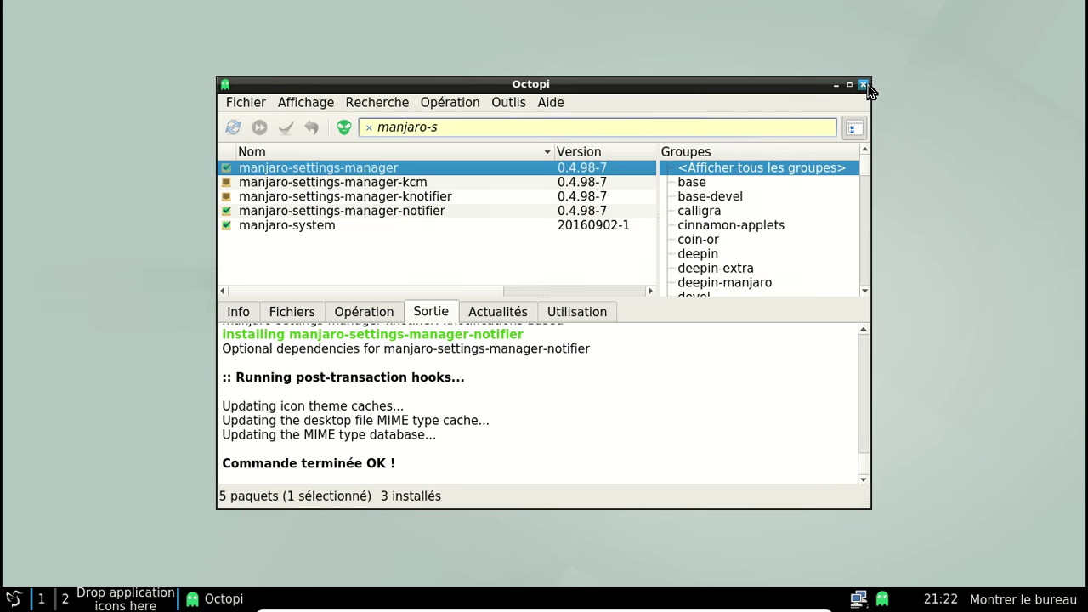
click(864, 85)
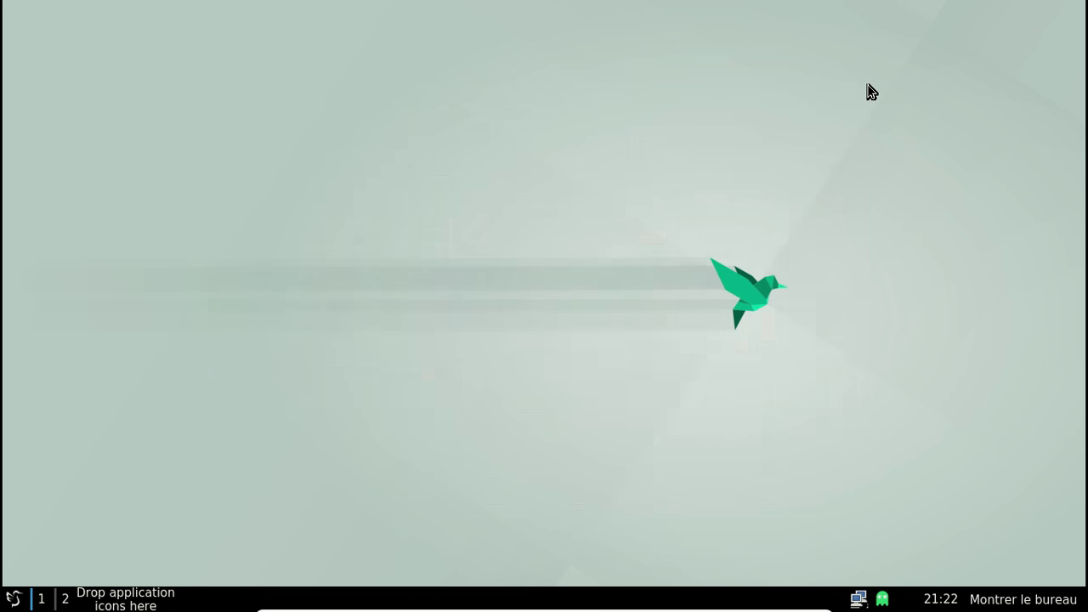
Log out through Leave > Logout, confirm, and sign back in with the user password.
click(13, 598)
mouse_move(73, 533)
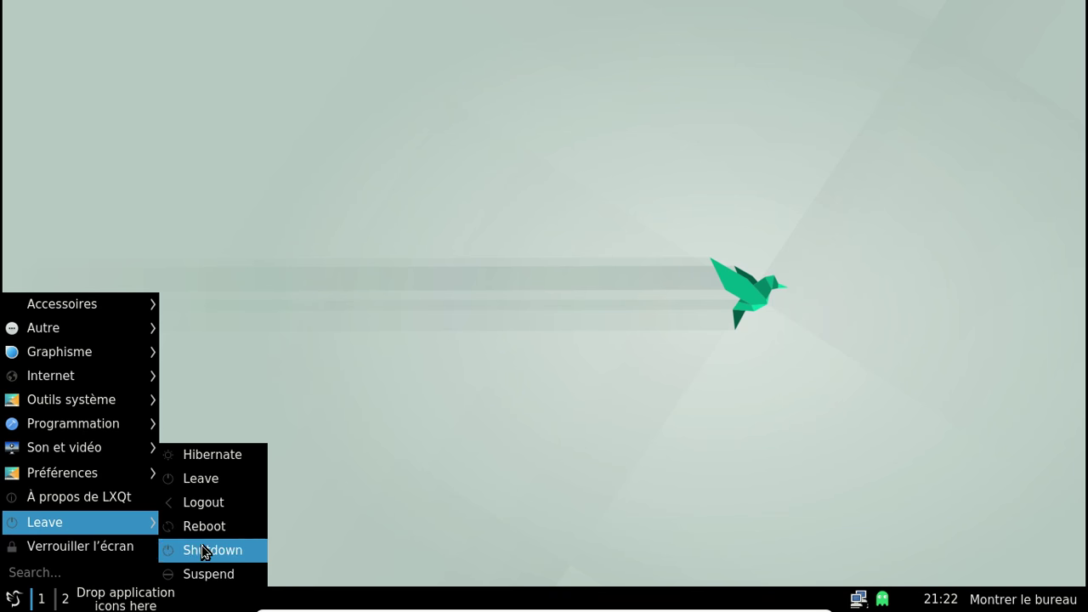
click(198, 504)
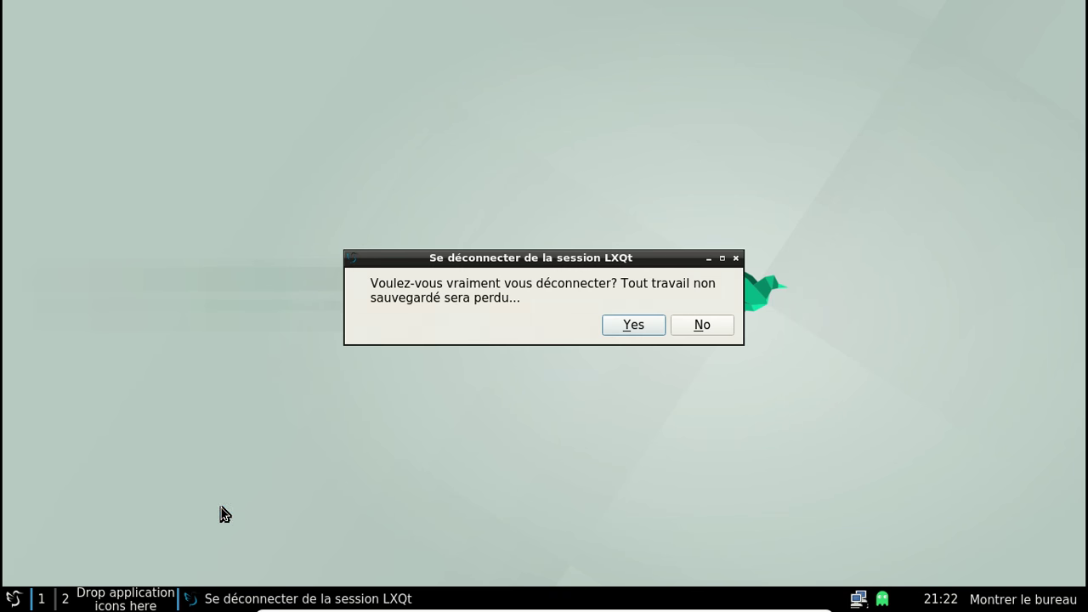
click(631, 328)
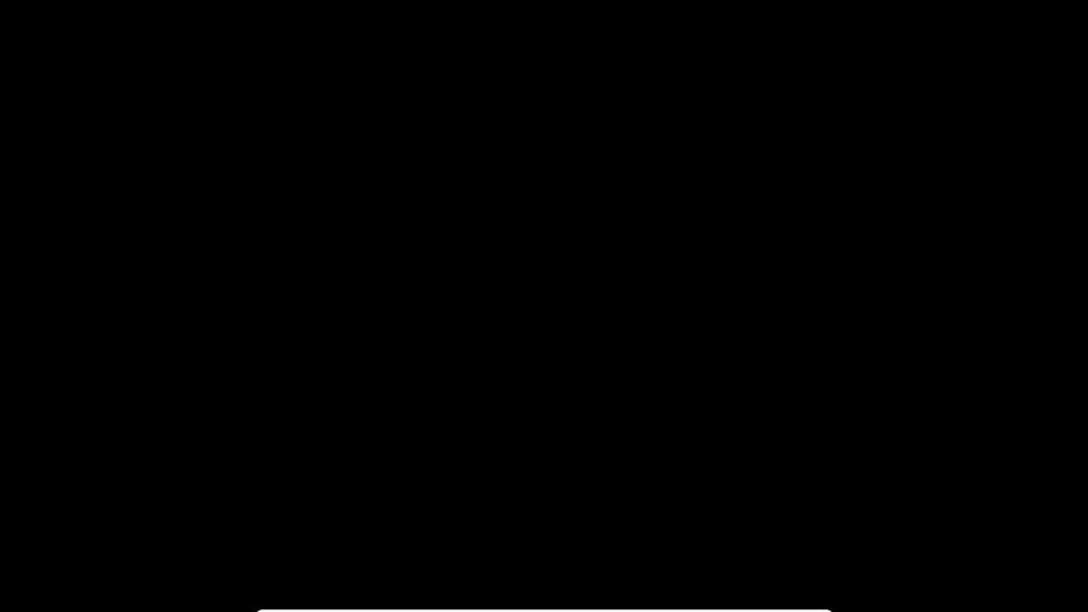
text(••••••••••)
key(Return)
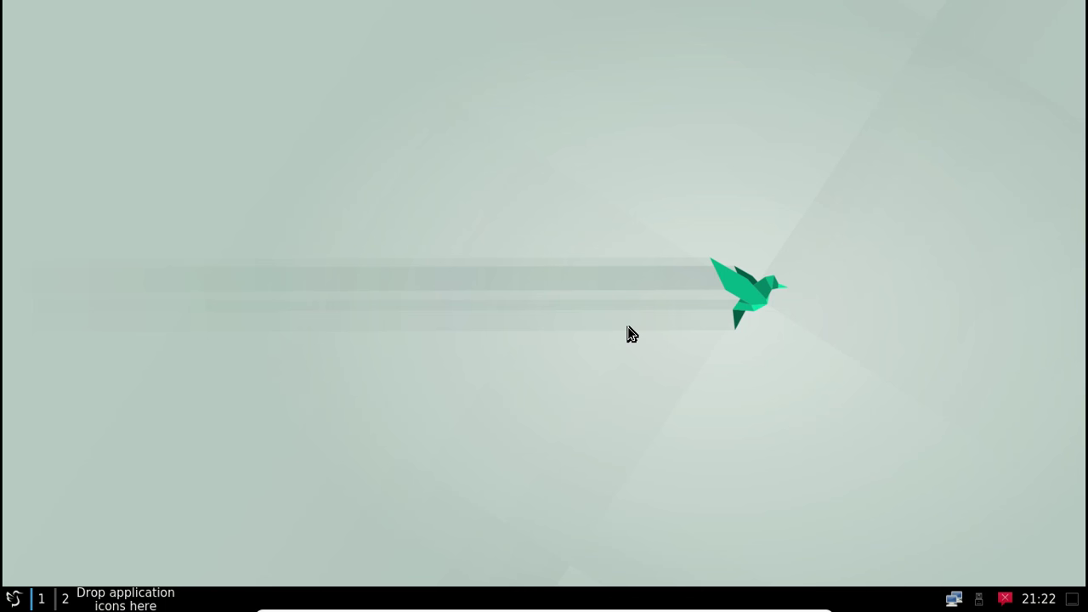
Inspect the volume control's Configure dialog, close it, and relaunch Octopi from the tray.
click(1004, 598)
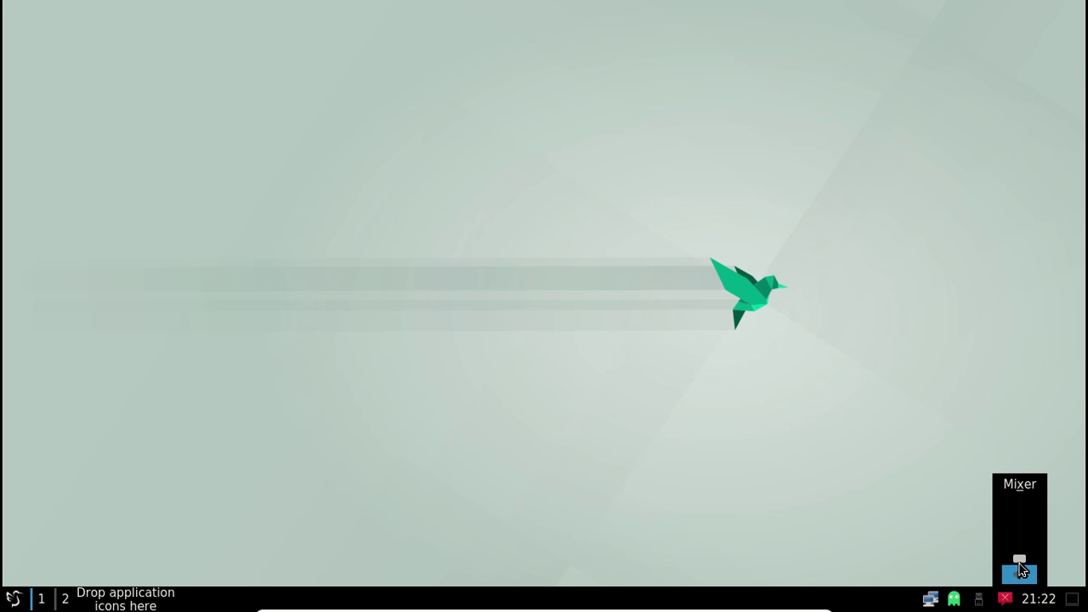
right_click(1006, 598)
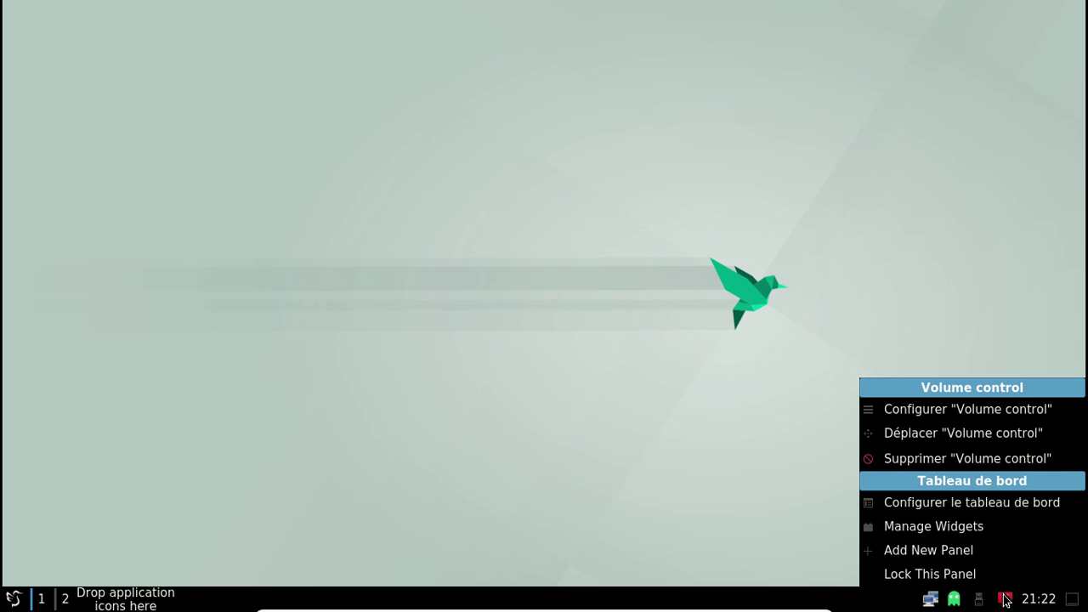
click(967, 412)
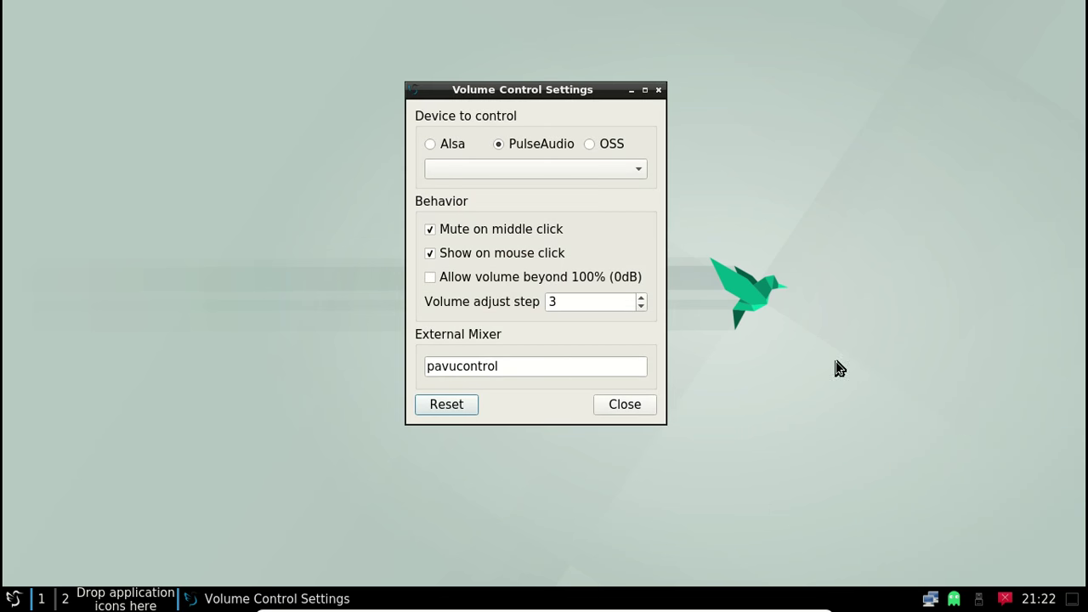
click(659, 90)
right_click(954, 599)
click(972, 482)
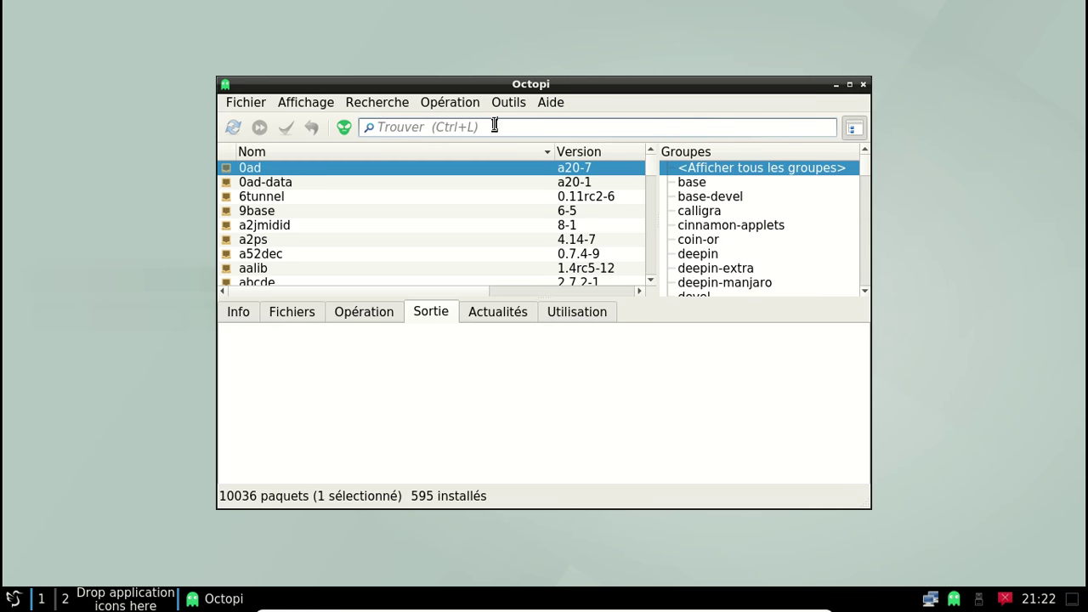
Search 'puls' and mark pulseaudio for installation with pulseaudio-alsa as an extra dependency.
text(pulse)
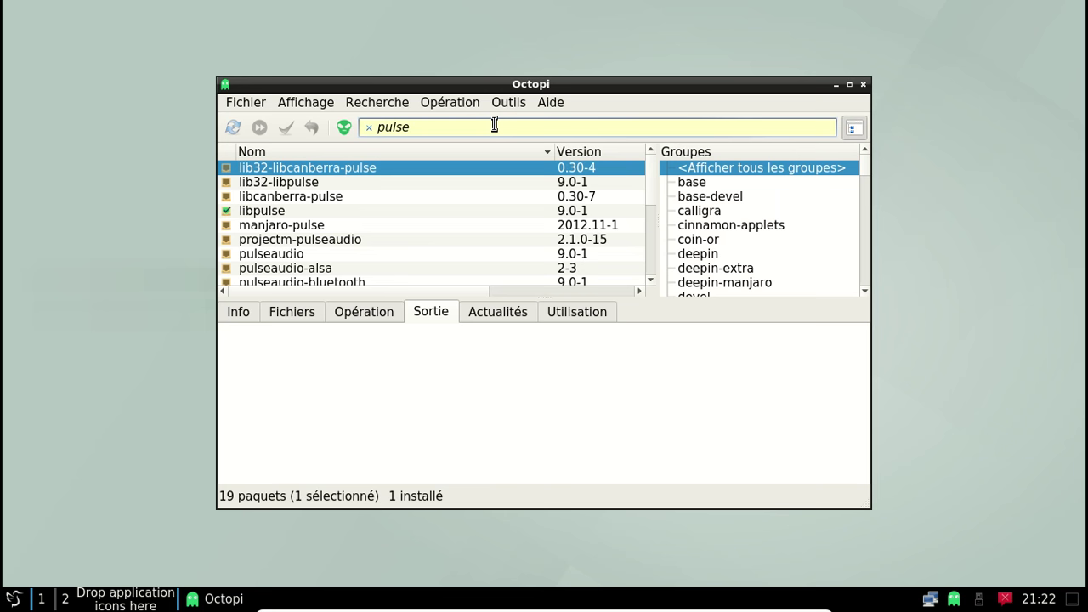
click(324, 255)
right_click(324, 258)
click(357, 263)
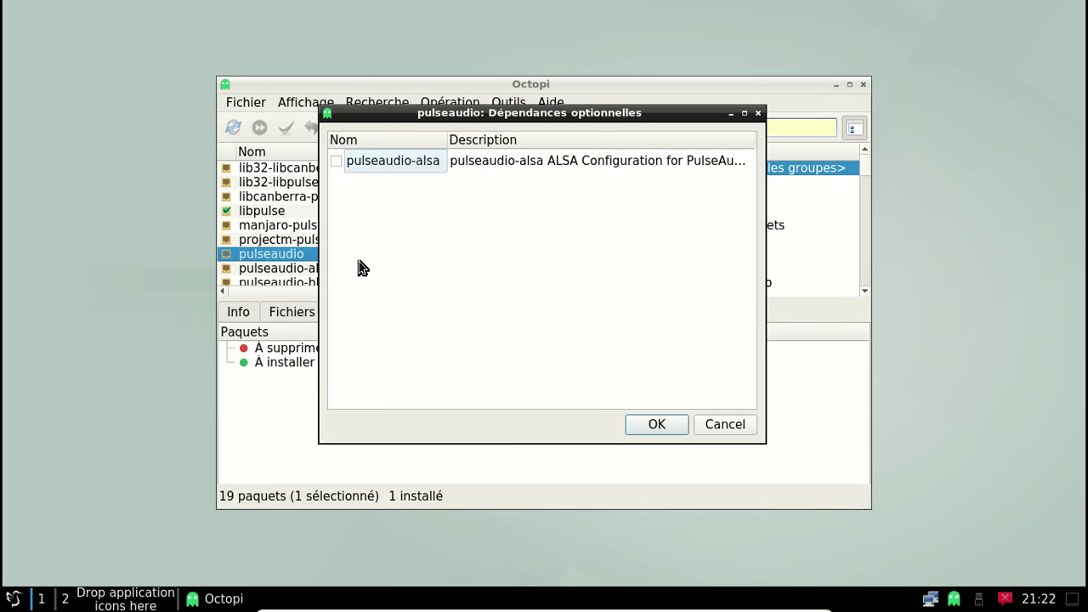
click(656, 423)
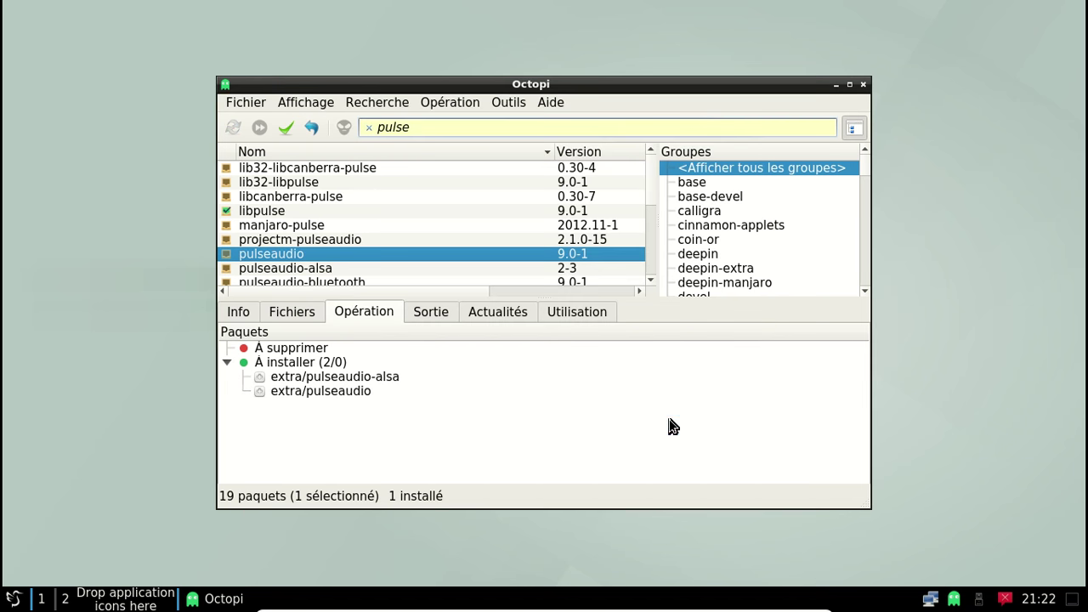
Apply the changes, confirm the 5-package download, and enter the administrator password.
click(294, 127)
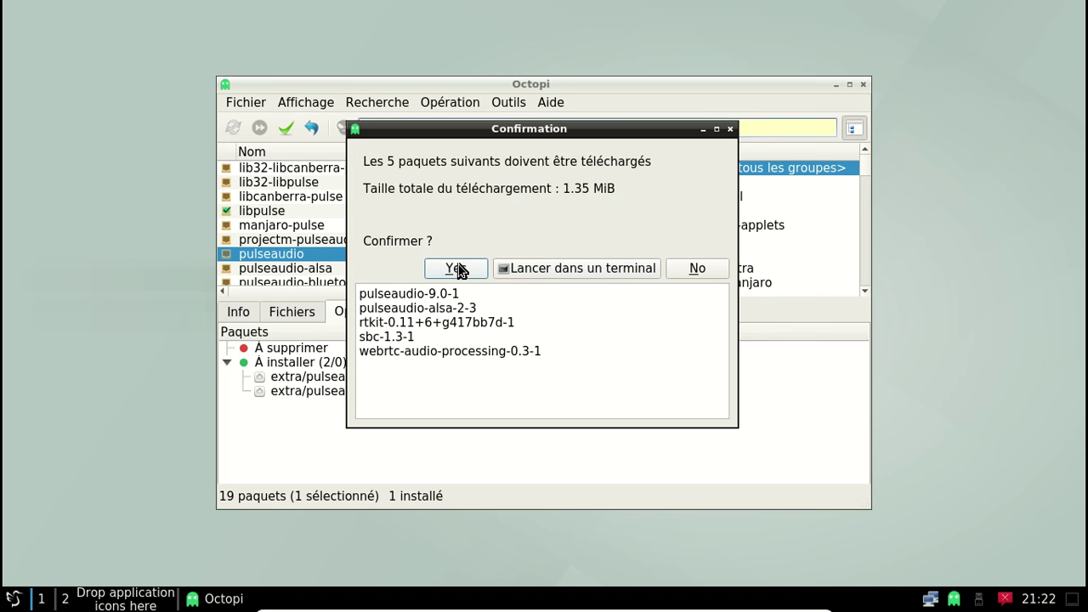
click(457, 268)
key(Return)
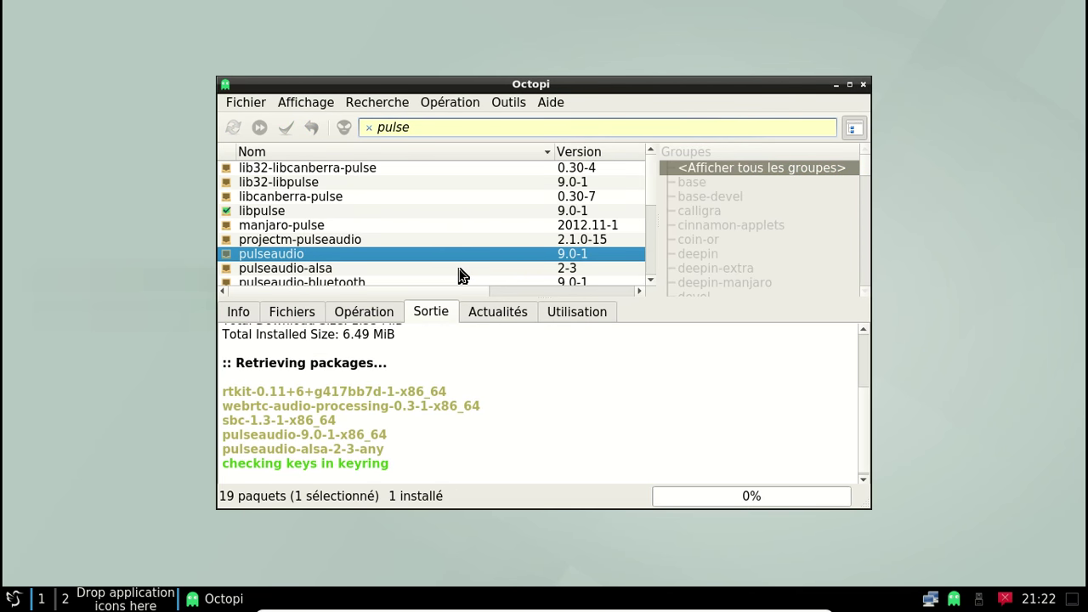
click(15, 600)
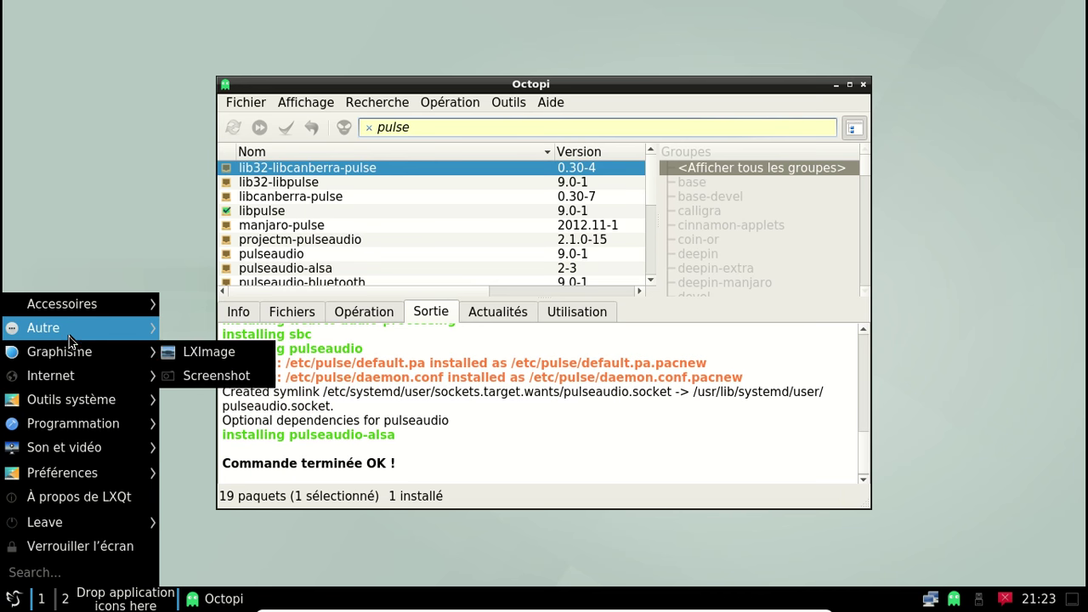
Close the application menu and check the tray volume mixer and its options menu.
mouse_move(77, 384)
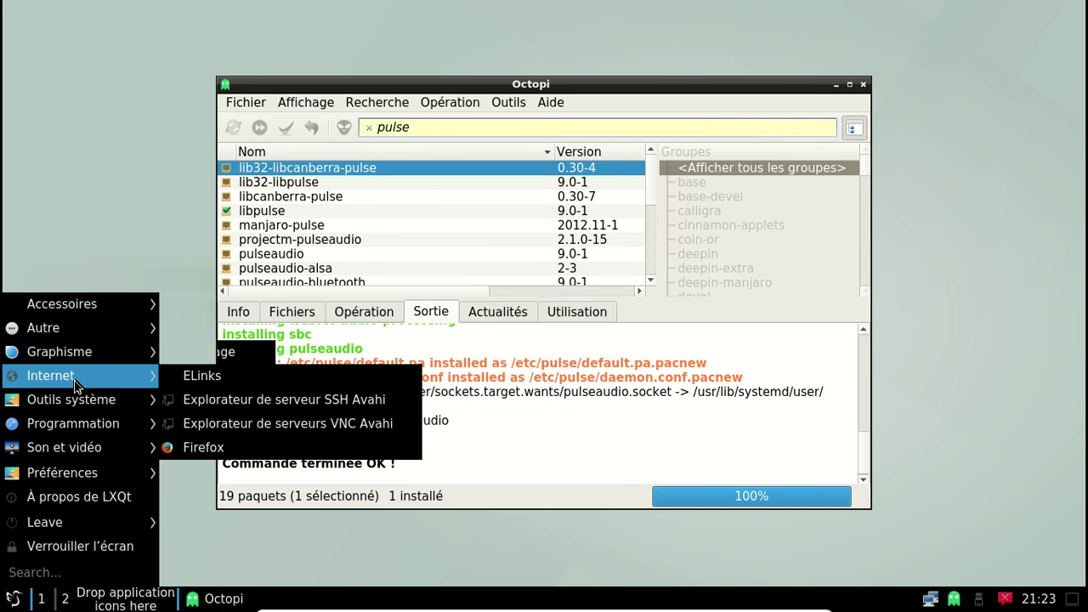
mouse_move(79, 403)
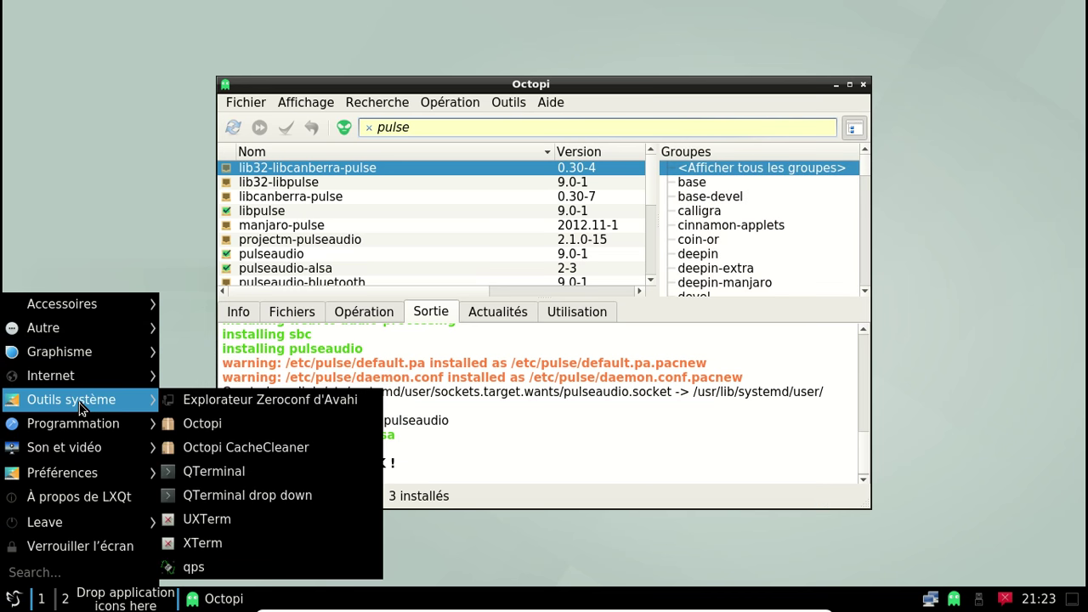
click(480, 389)
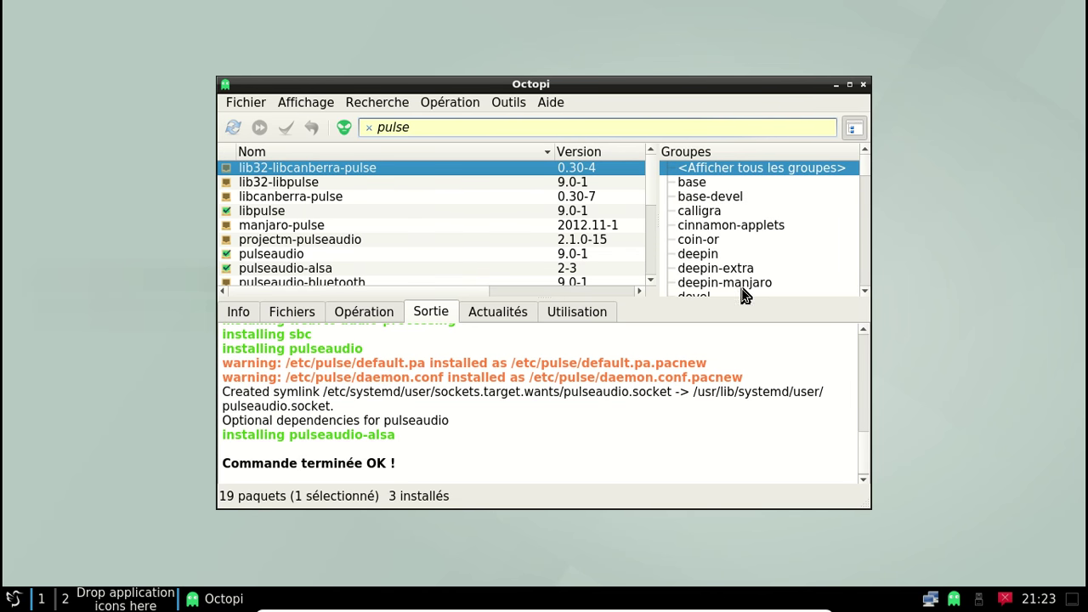
click(1005, 600)
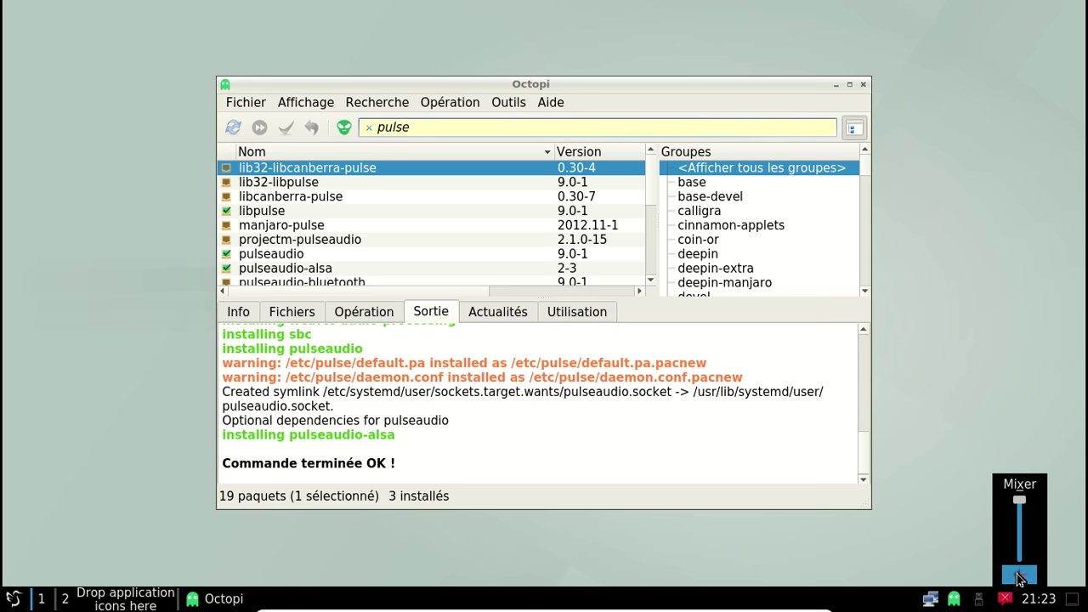
right_click(1010, 599)
click(955, 422)
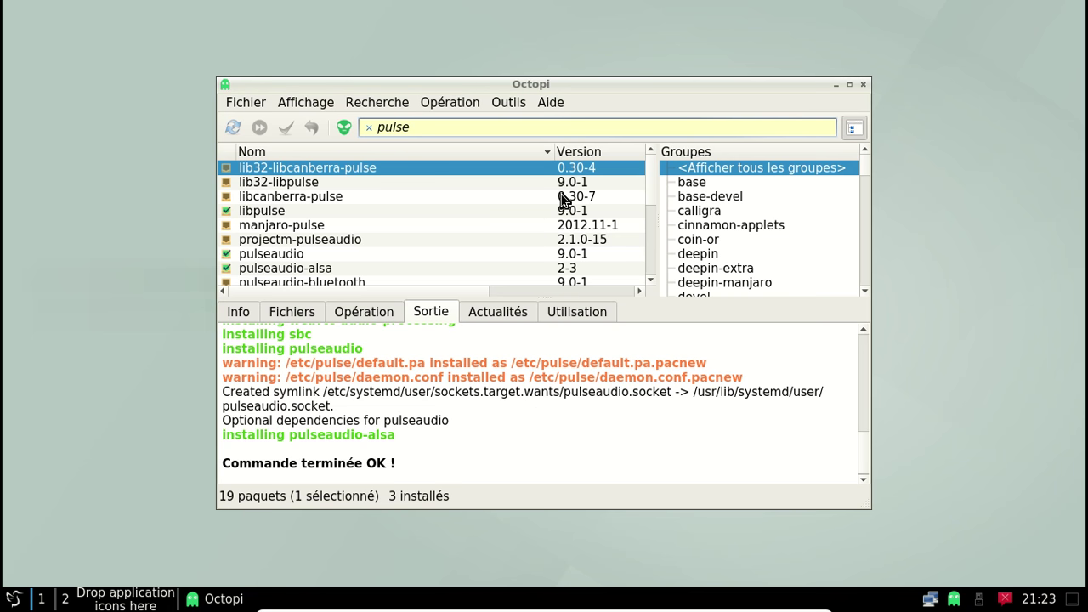
click(1004, 599)
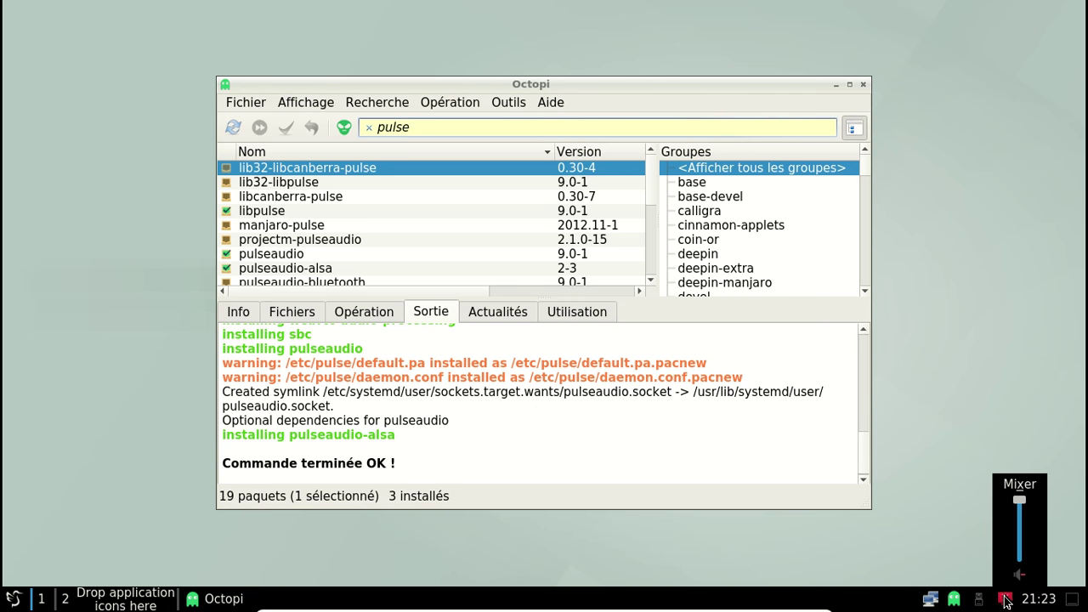
right_click(1005, 599)
click(974, 420)
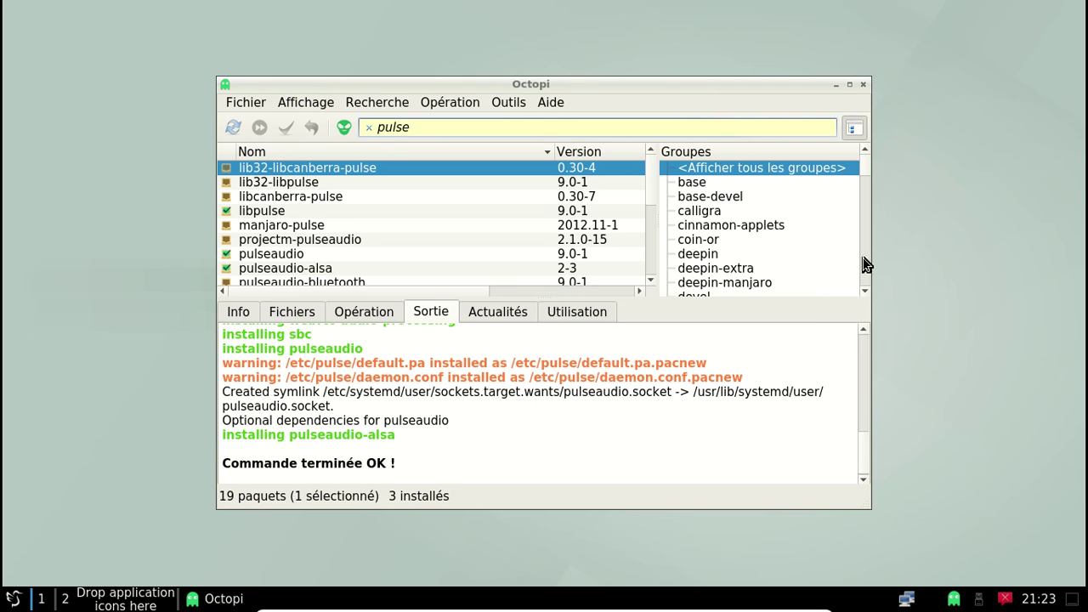
Set the volume control's device to PulseAudio in its settings, then close it and Octopi.
click(932, 546)
right_click(1004, 599)
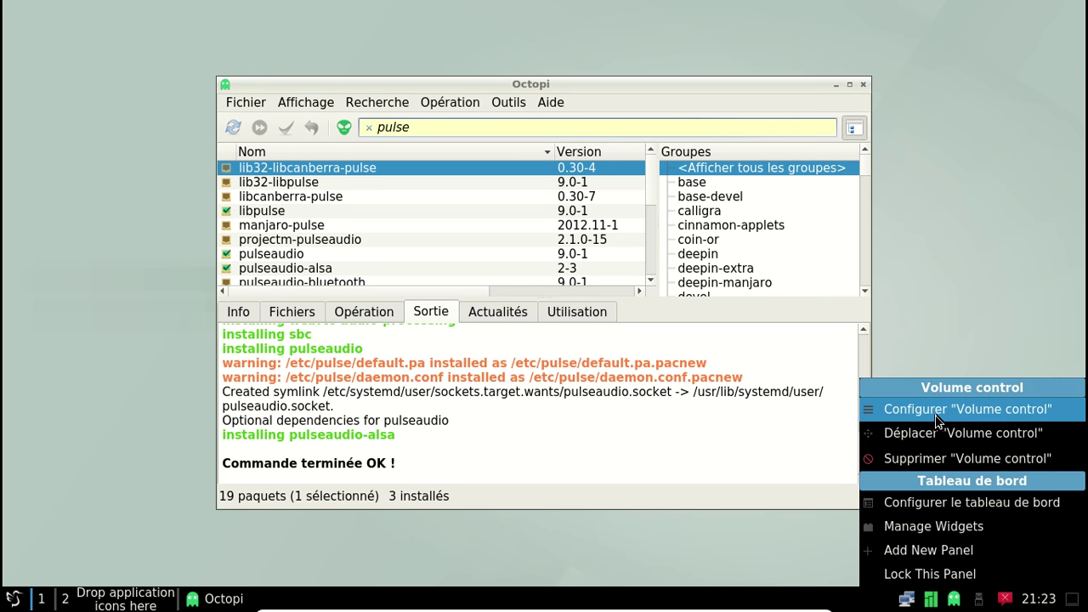
click(977, 409)
click(453, 146)
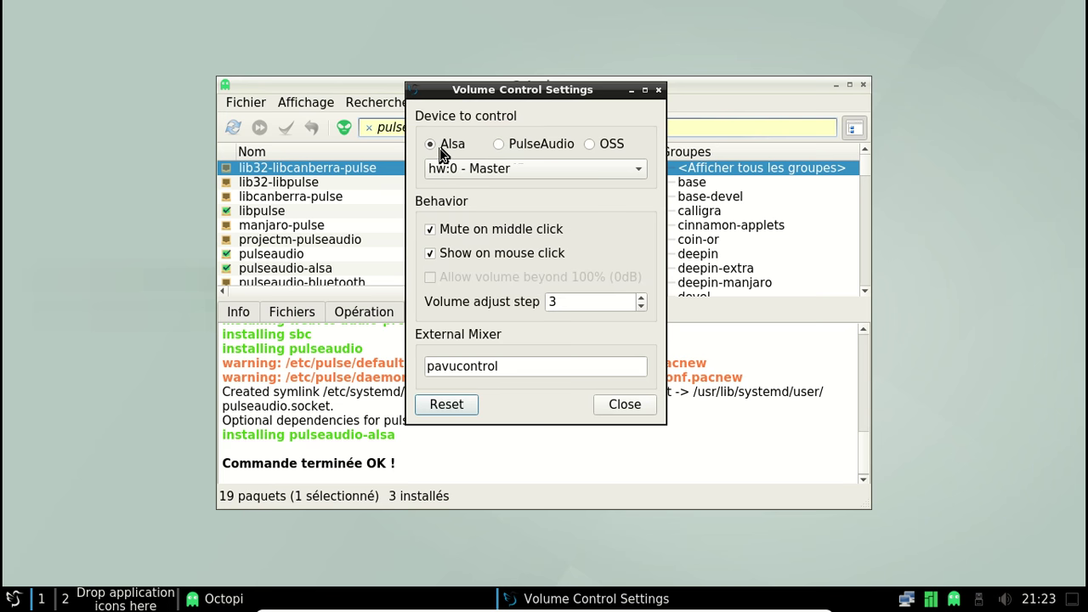
click(512, 150)
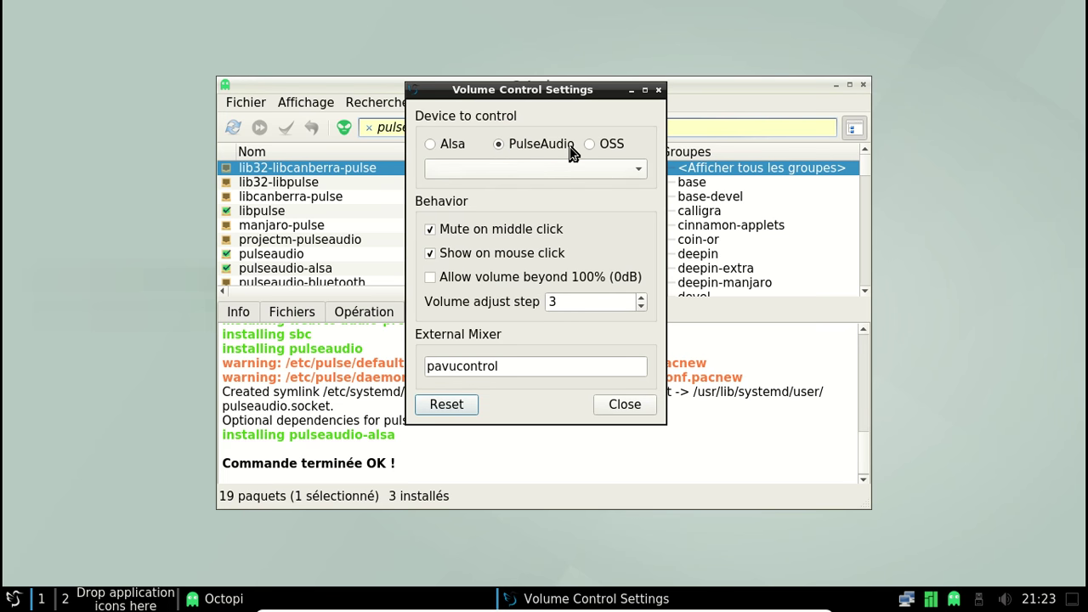
click(658, 90)
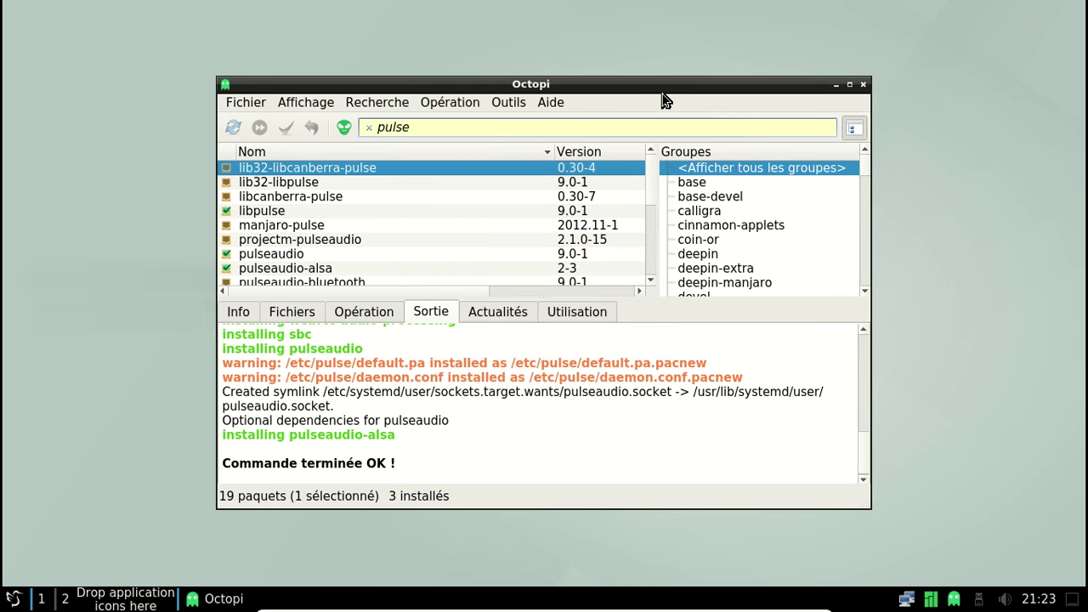
click(862, 85)
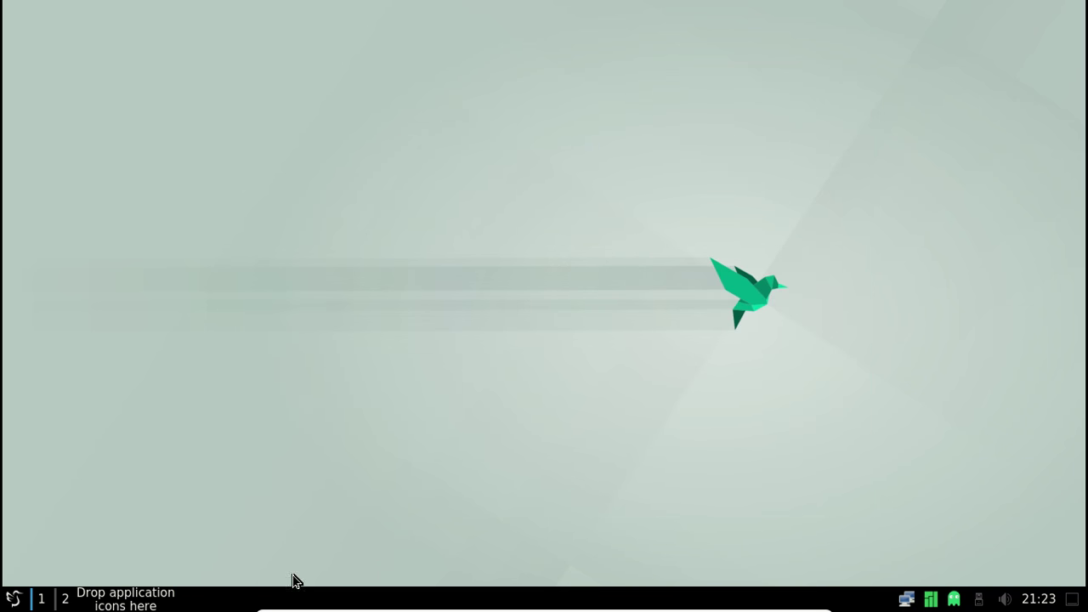
Log out via Leave > Logout, sign back in at SDDM, and check the tray volume mixer.
click(12, 598)
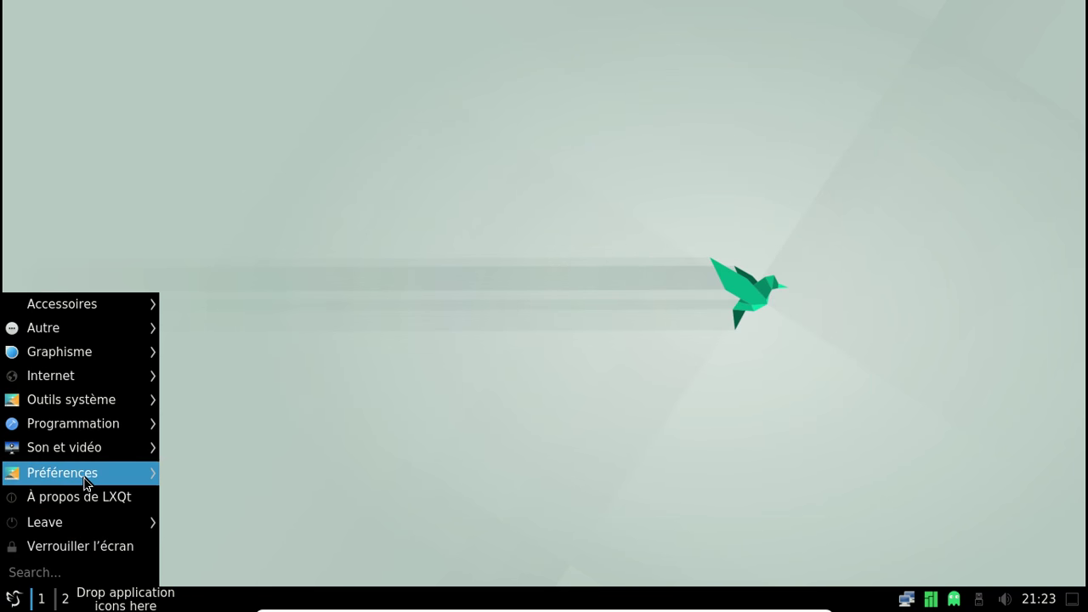
mouse_move(82, 476)
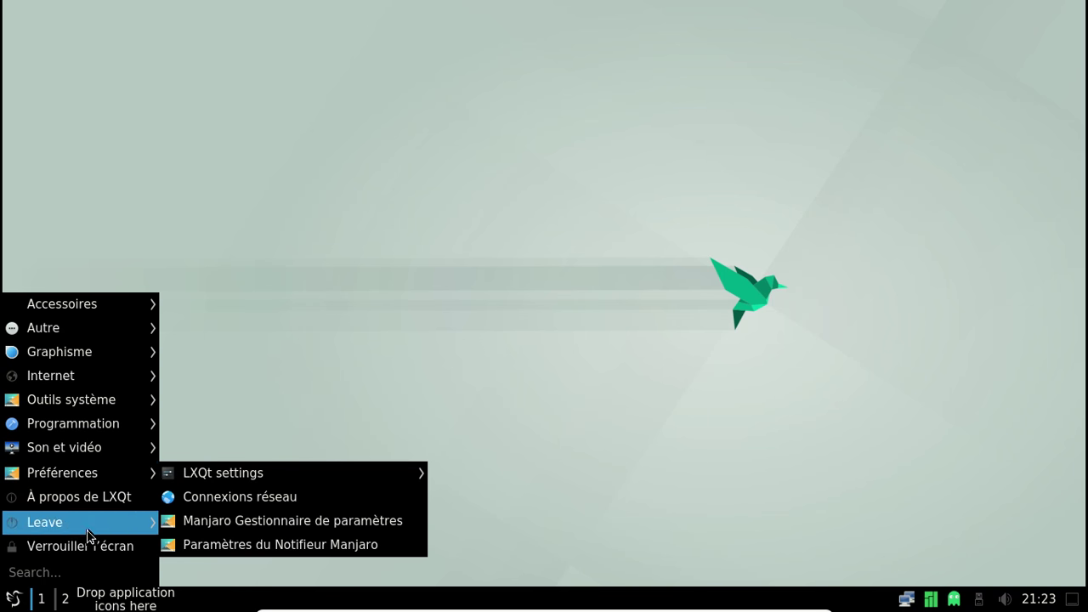
mouse_move(92, 524)
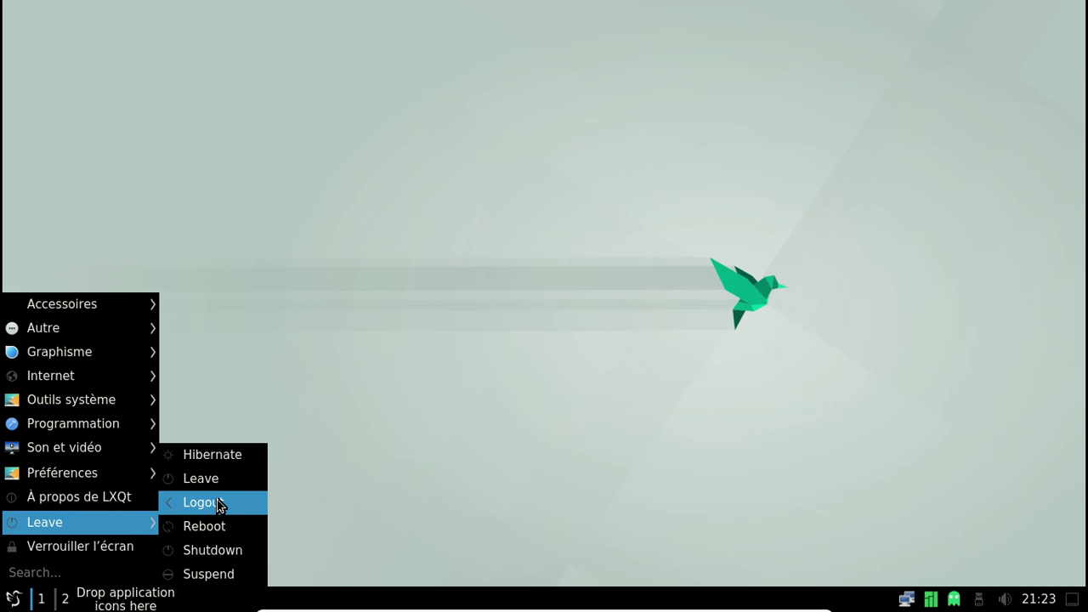
click(222, 503)
click(621, 330)
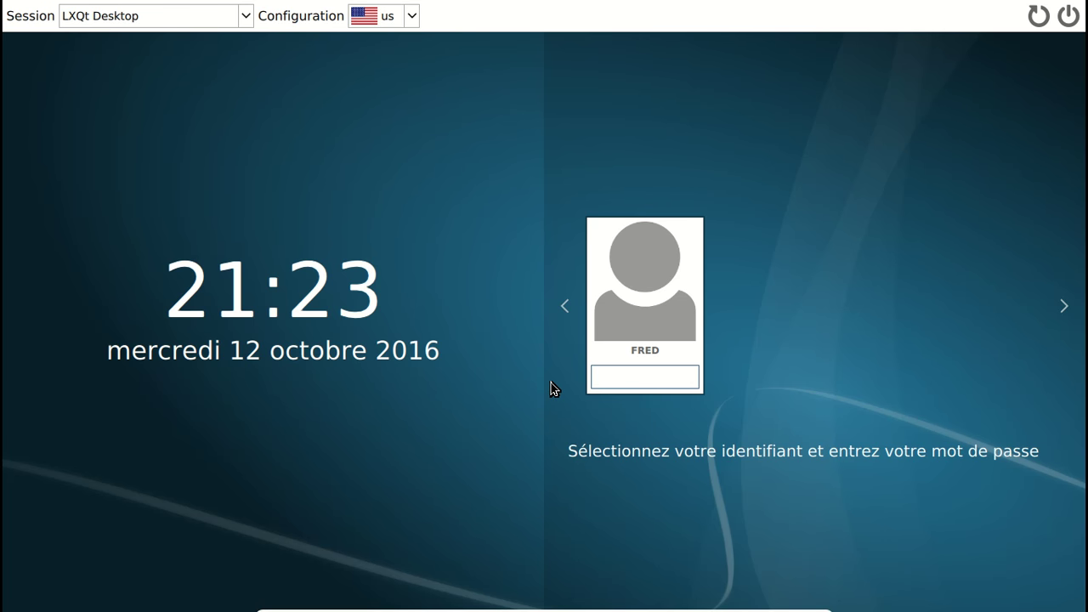
text(*******)
key(Return)
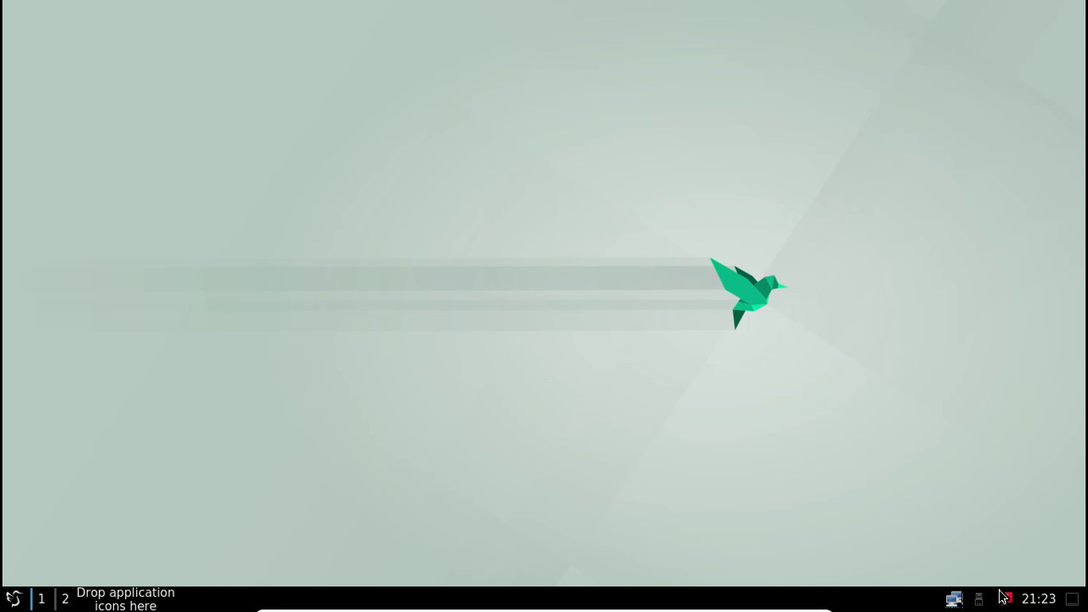
click(1004, 600)
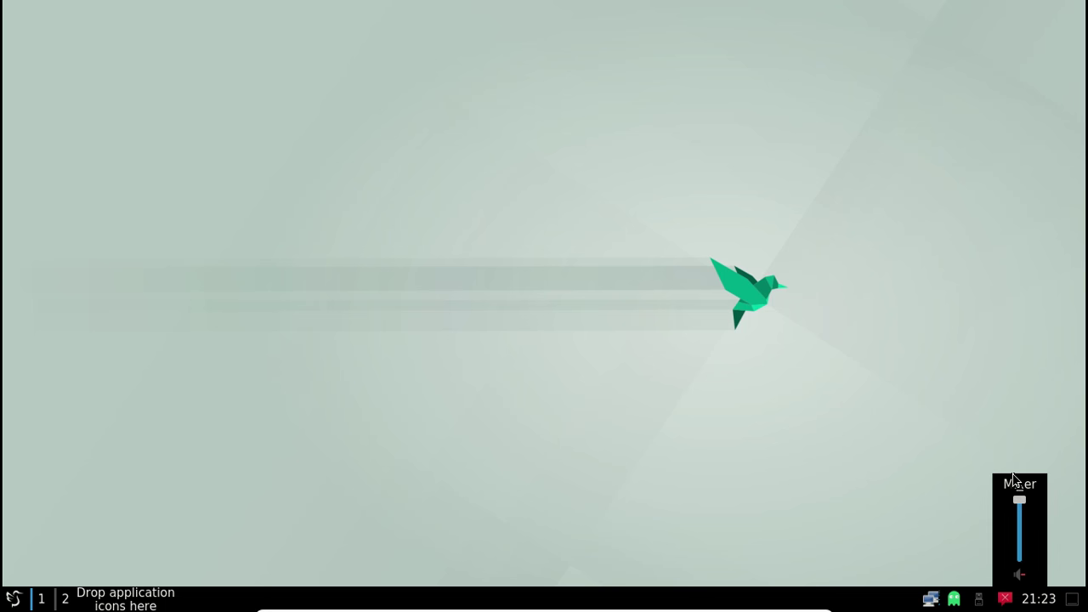
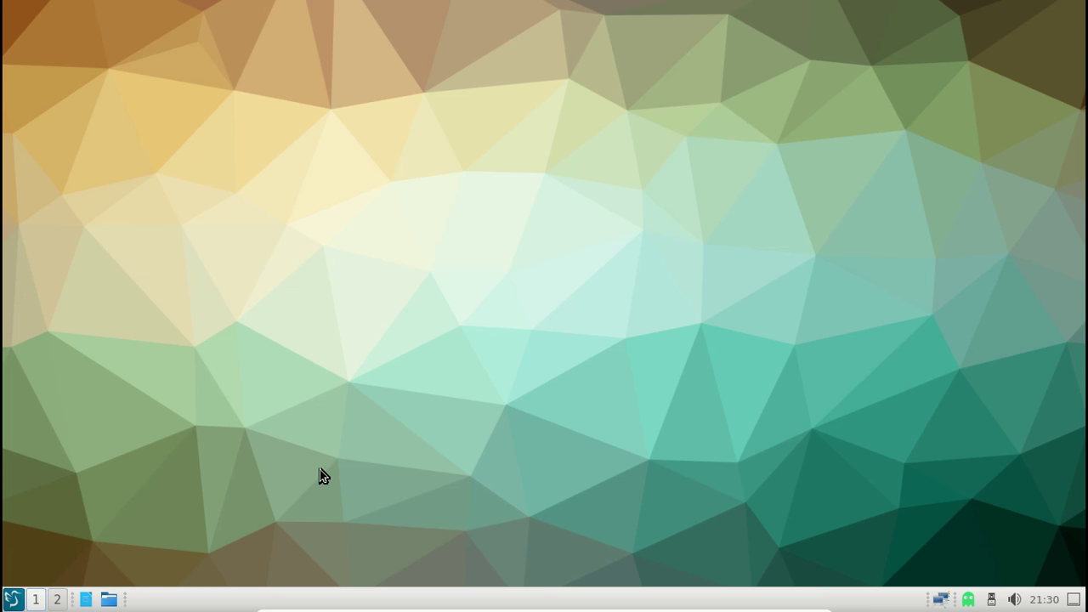
Pin Firefox from the Internet menu to the panel's quick-launch bar.
click(12, 603)
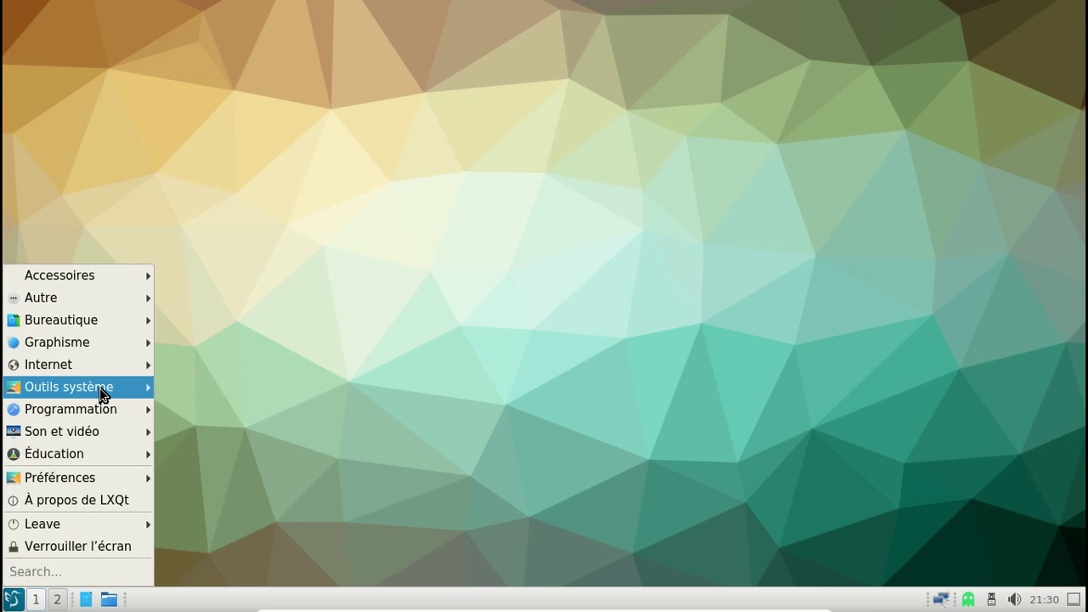
mouse_move(91, 364)
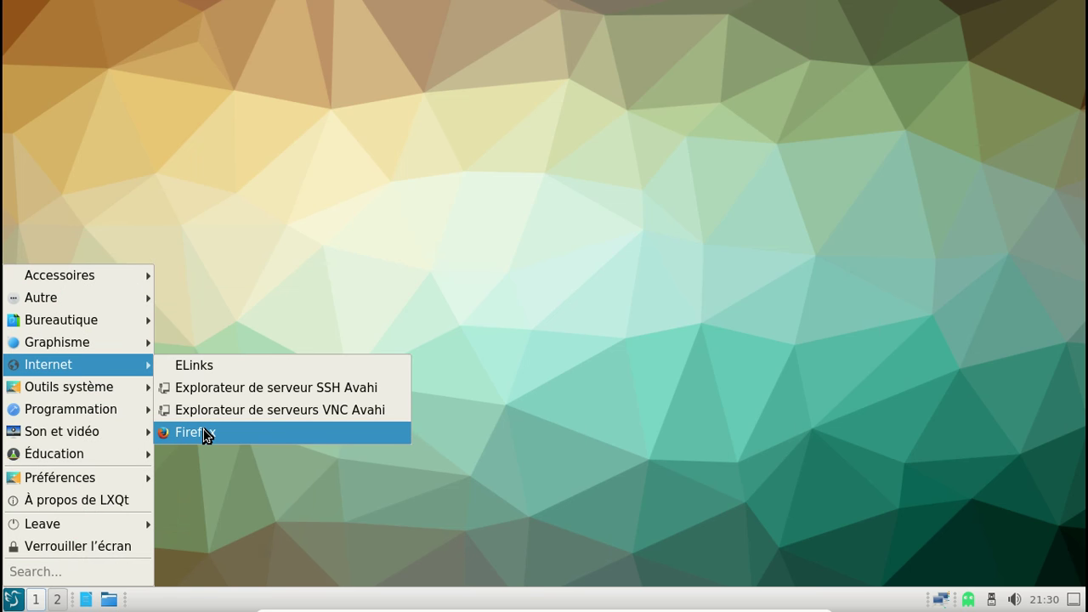
drag(119, 584, 116, 601)
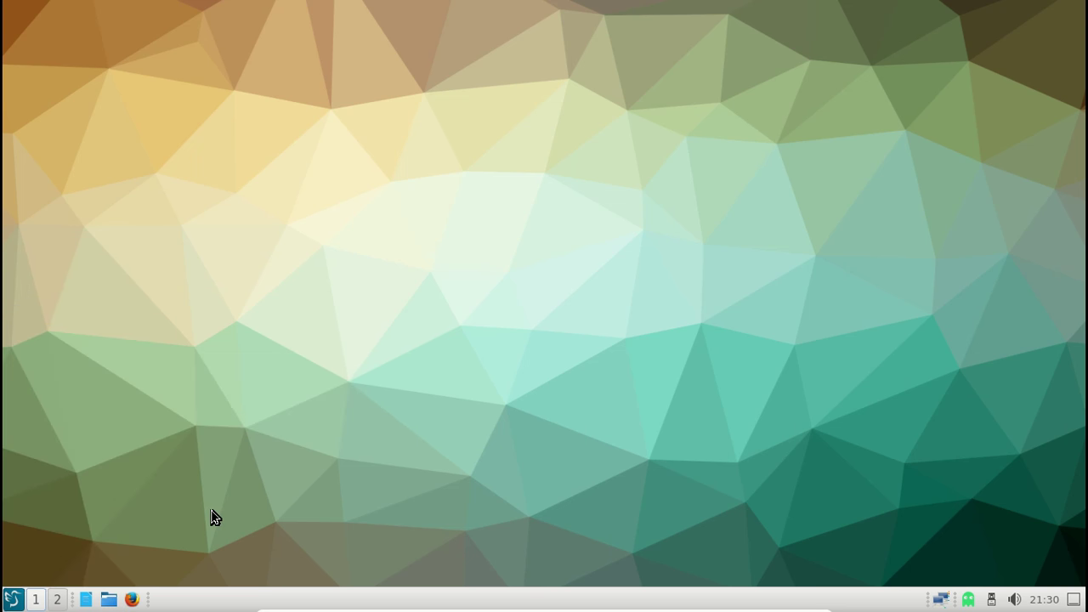
Open the desktop preferences from the desktop menu and cancel them unchanged.
right_click(214, 60)
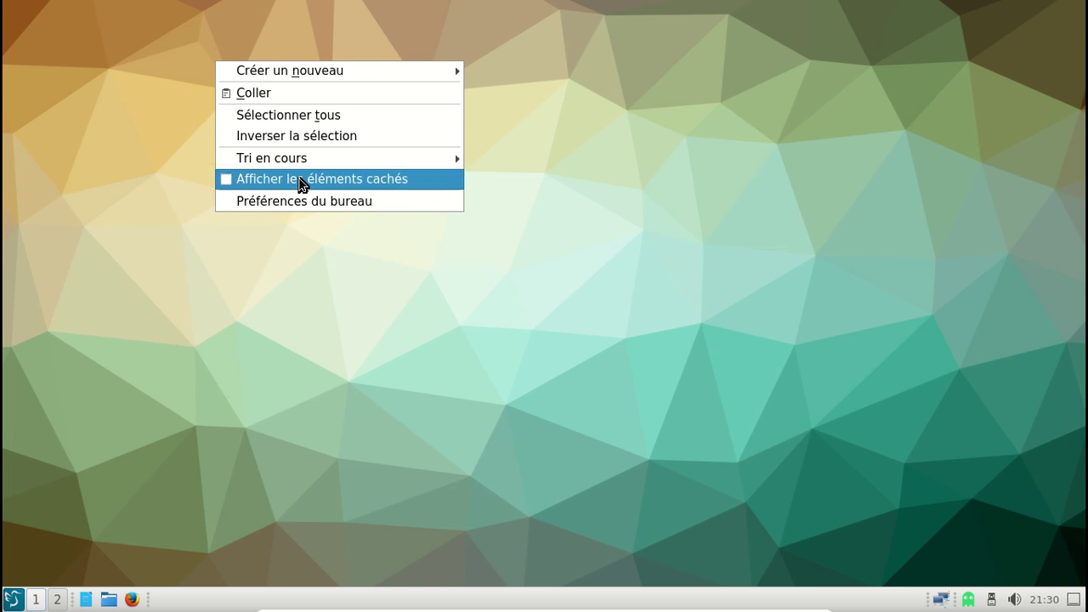
click(309, 201)
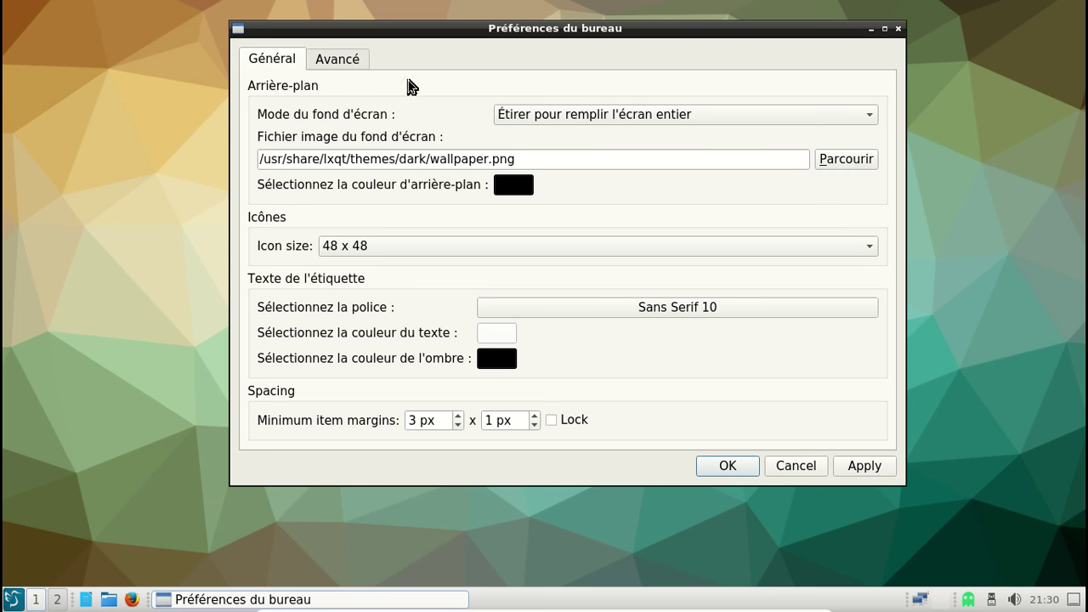
click(786, 467)
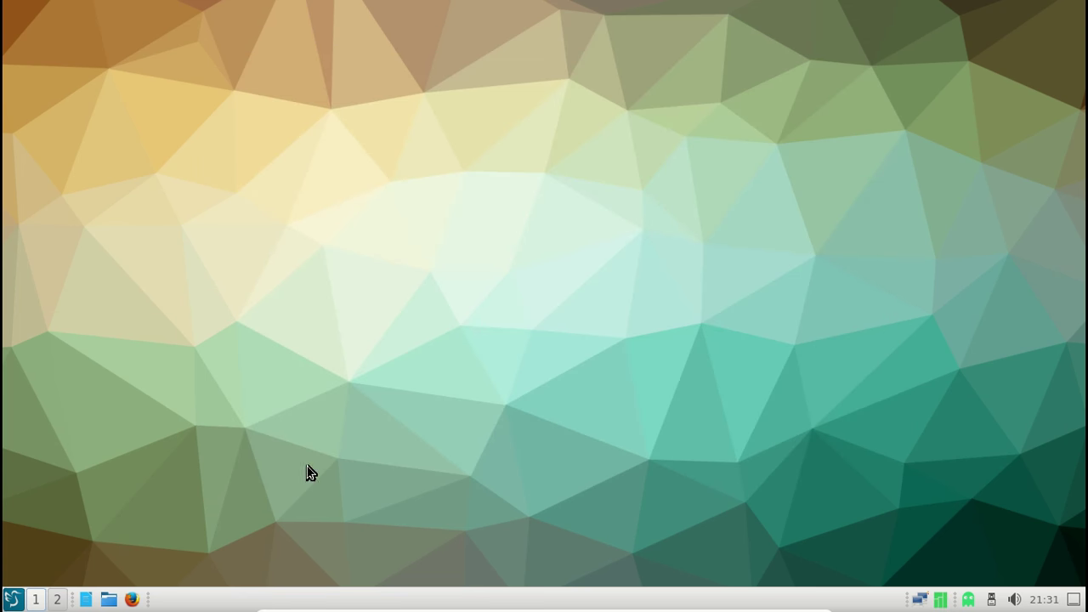
Launch the printer configuration tool from Outils système, then close it.
click(11, 599)
mouse_move(60, 350)
mouse_move(67, 388)
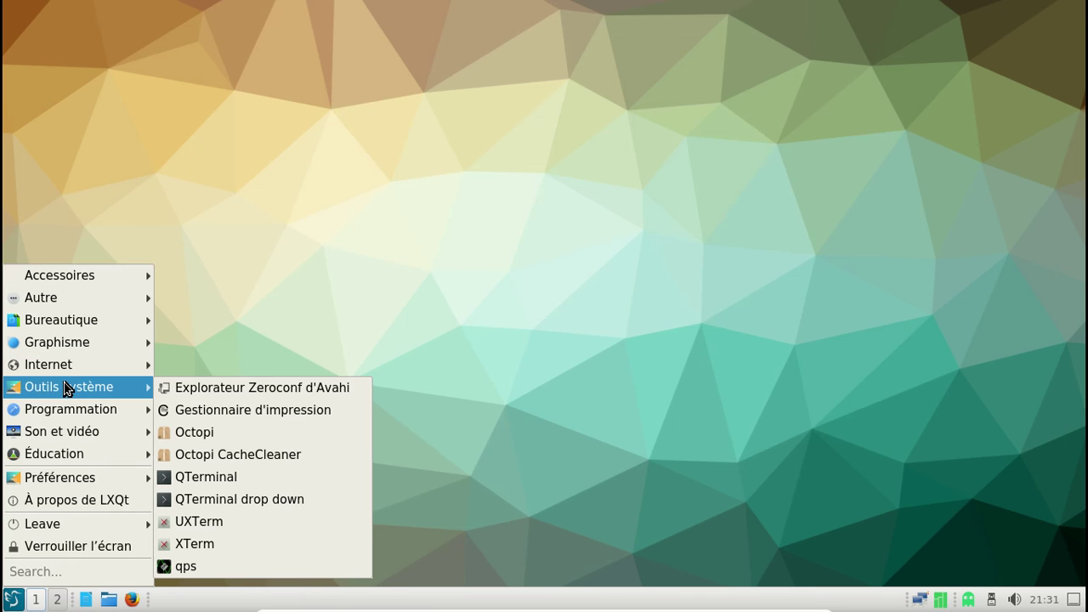
mouse_move(94, 478)
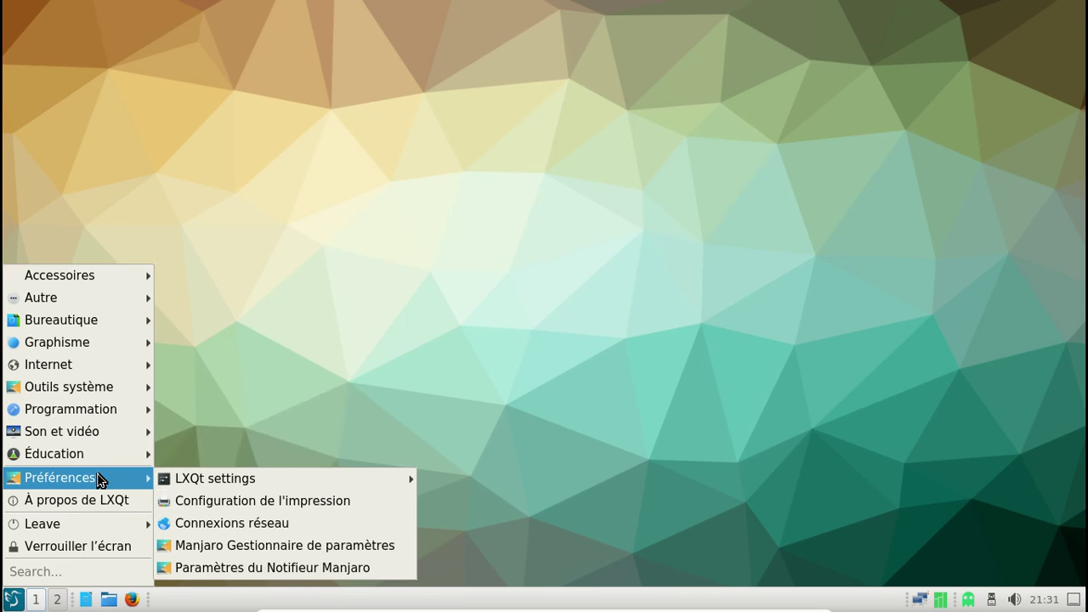
mouse_move(221, 480)
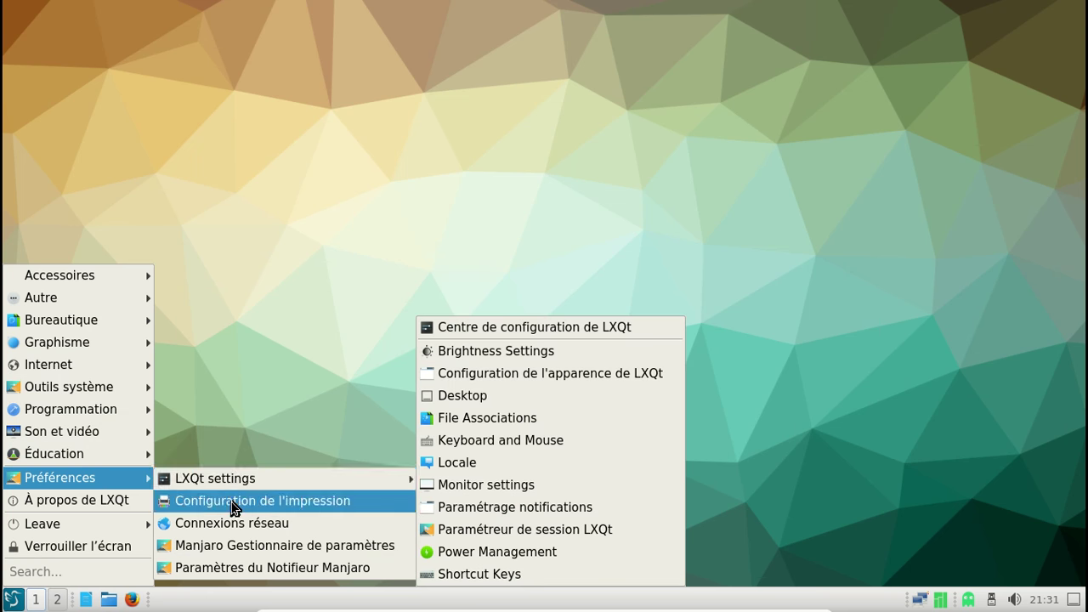
click(231, 500)
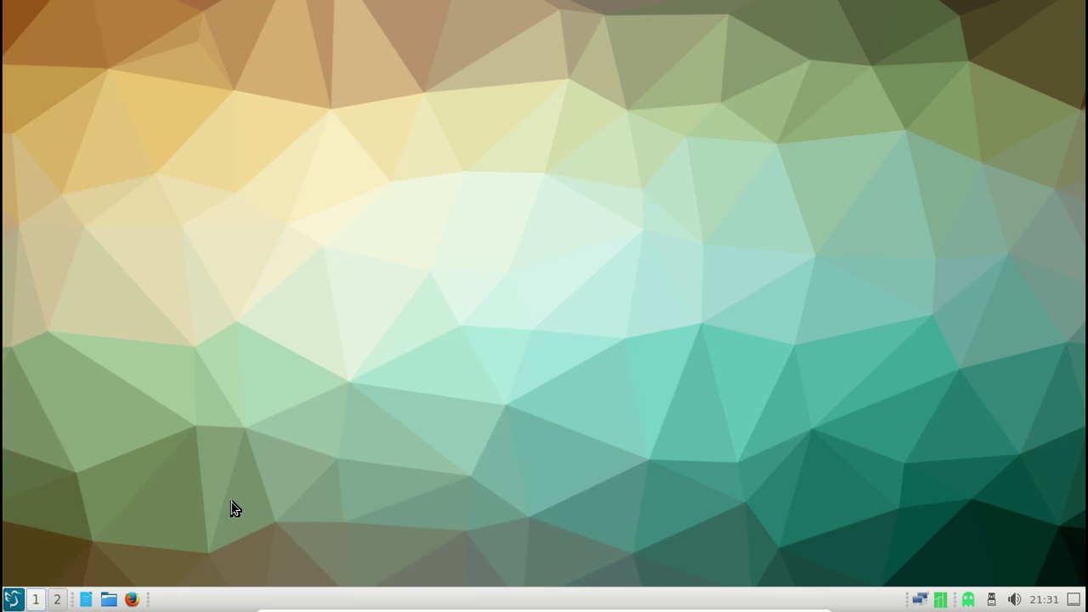
click(13, 599)
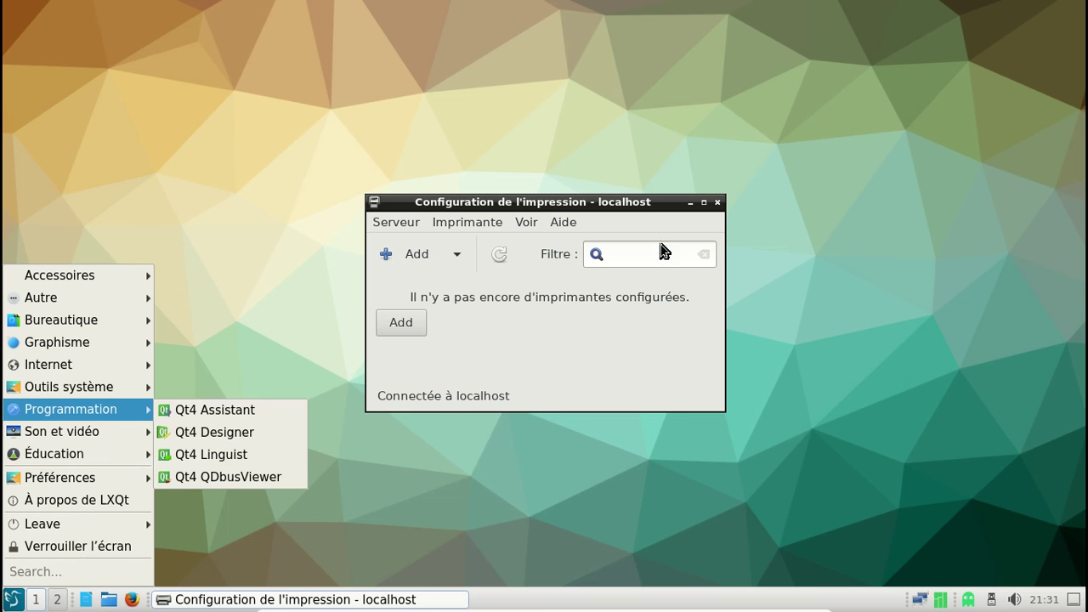
click(718, 202)
click(717, 203)
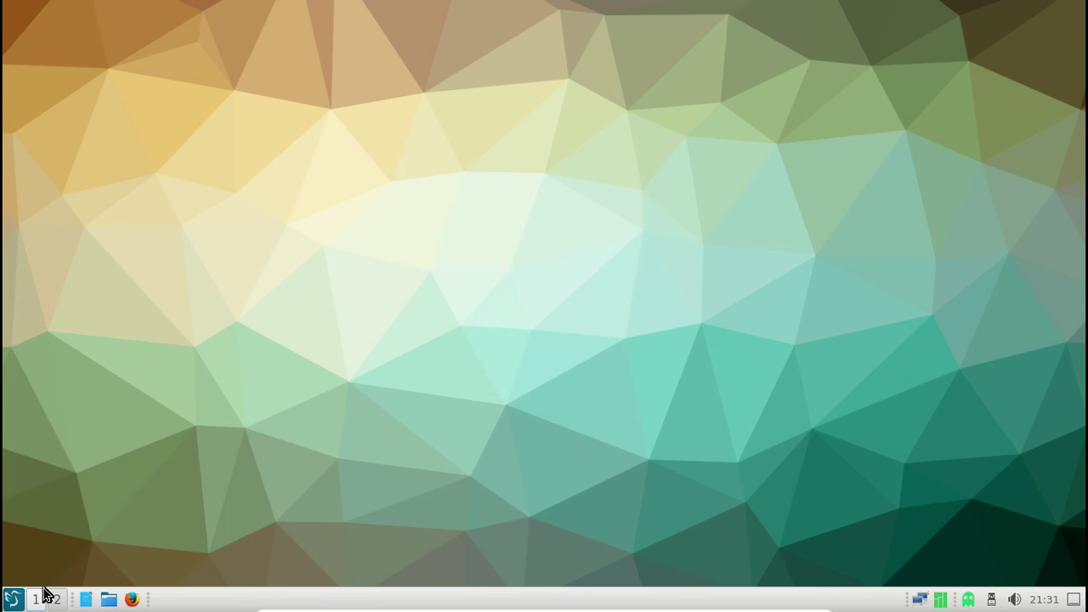
Launch Gestionnaire d'impression, bringing up the CUPS page in Firefox.
click(13, 600)
mouse_move(91, 463)
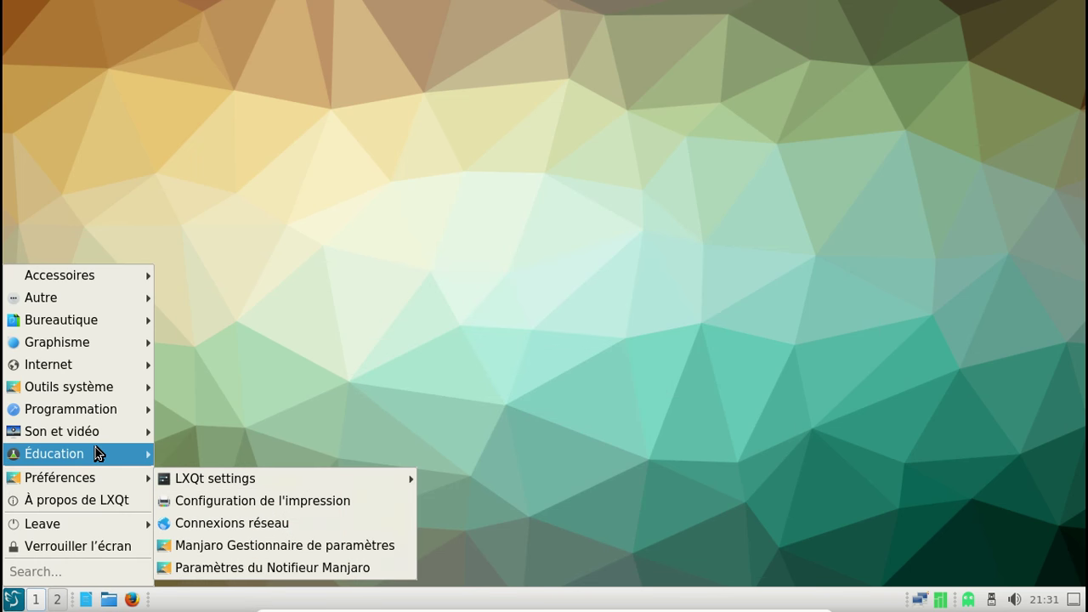
mouse_move(98, 434)
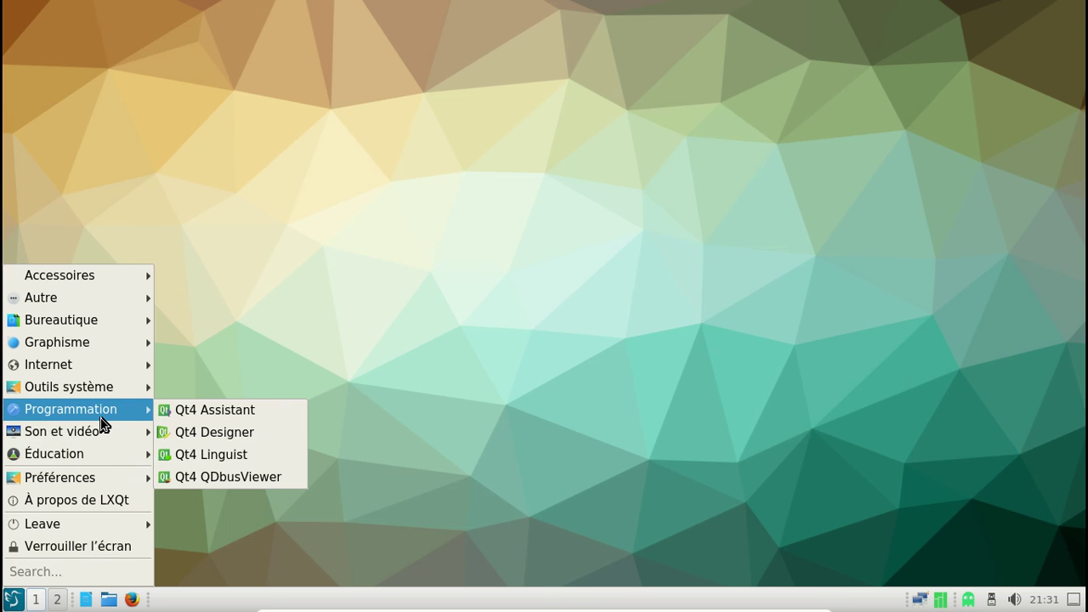
mouse_move(108, 483)
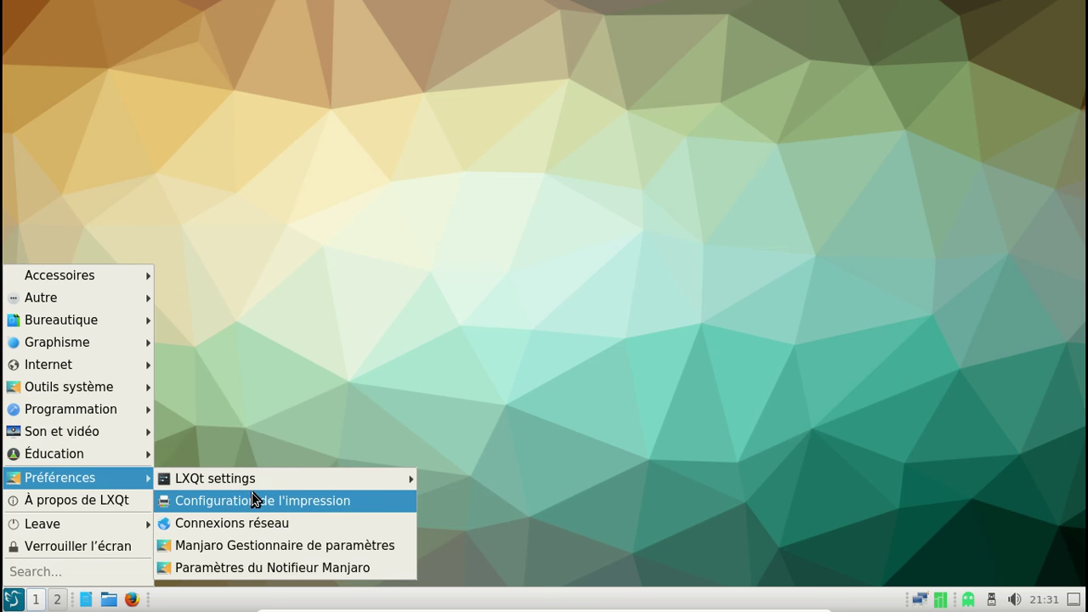
mouse_move(116, 391)
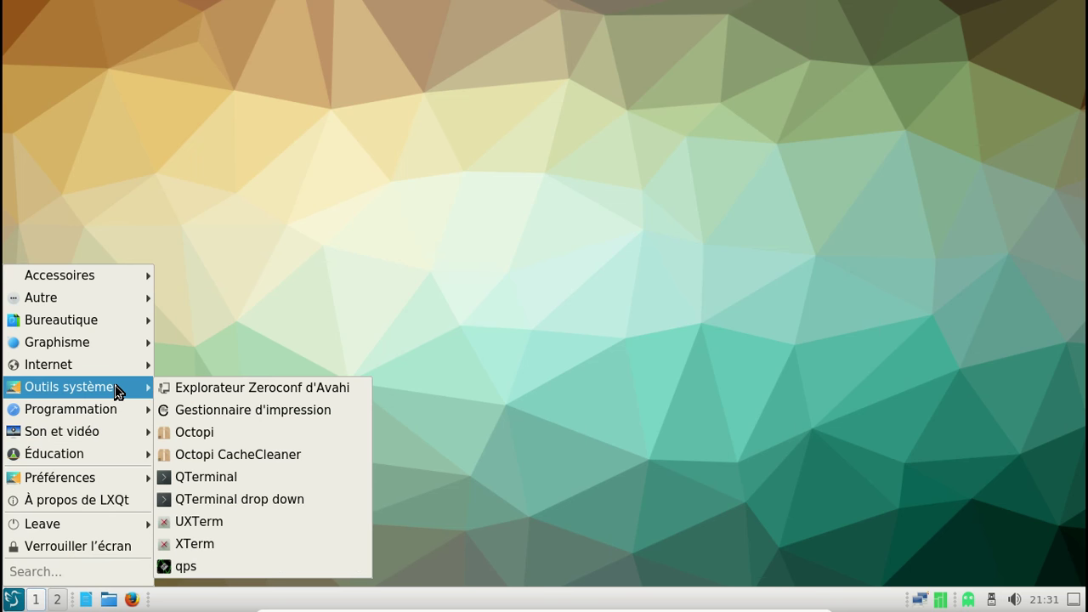
click(217, 410)
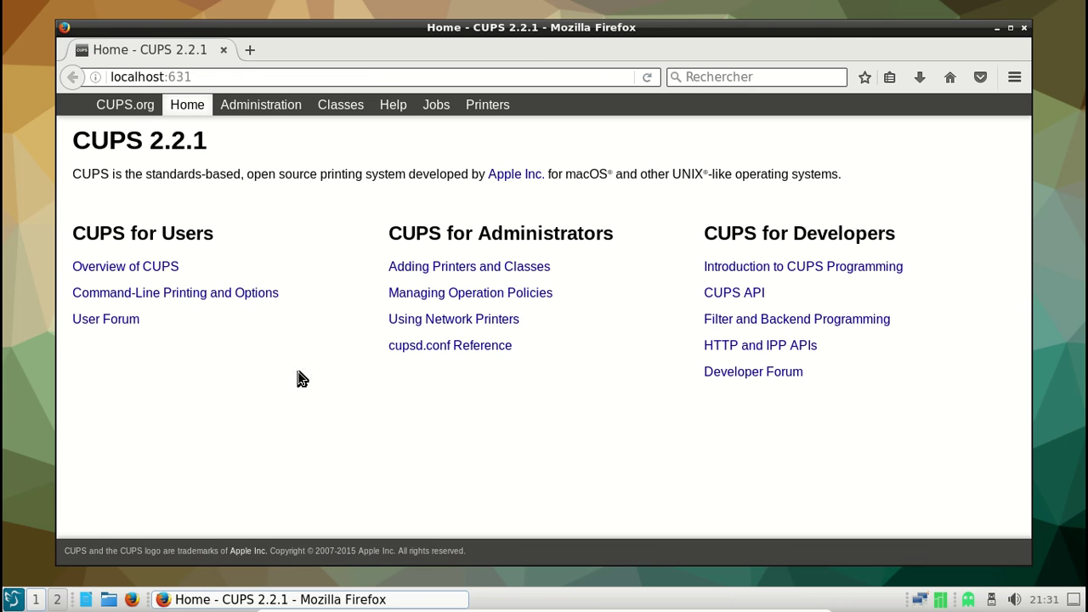
Close the Firefox CUPS window and bring up the package notifier's menu.
click(1024, 28)
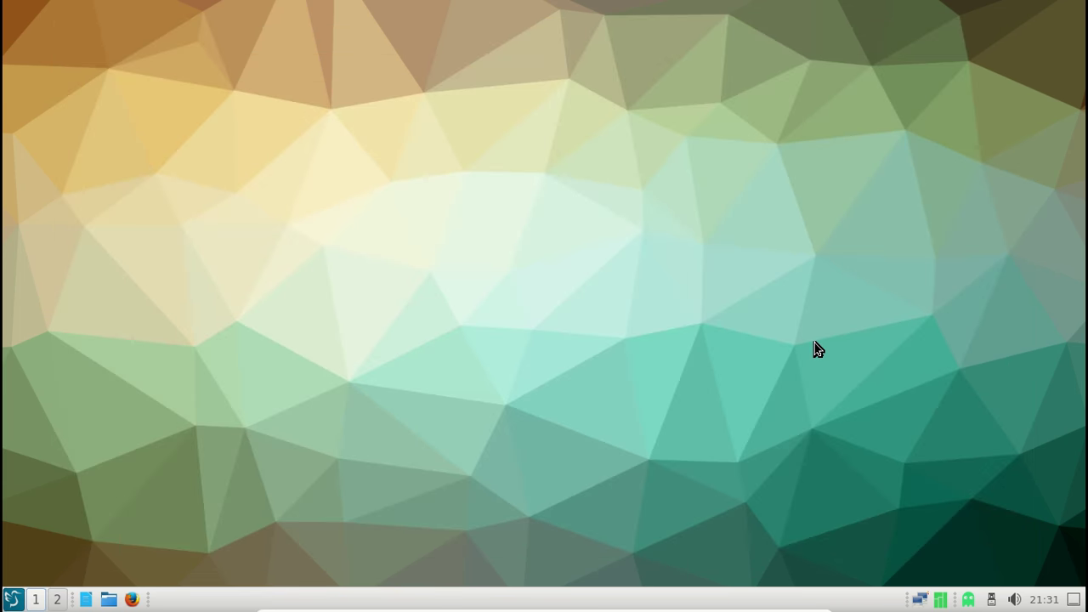
click(966, 602)
Open Octopi, search 'mpd' and mark mpd for installation.
click(963, 480)
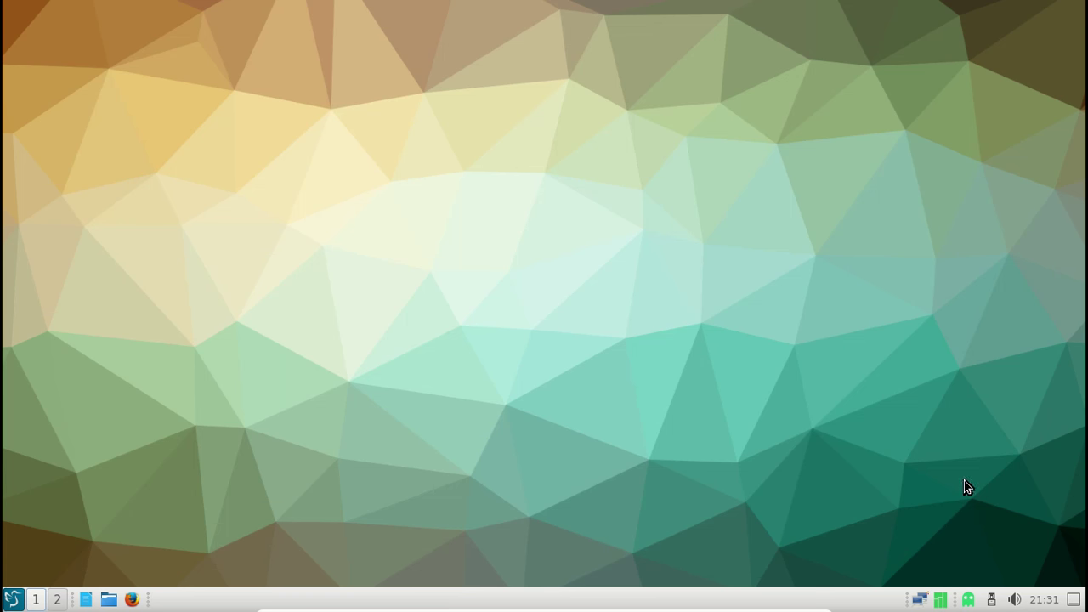
click(12, 599)
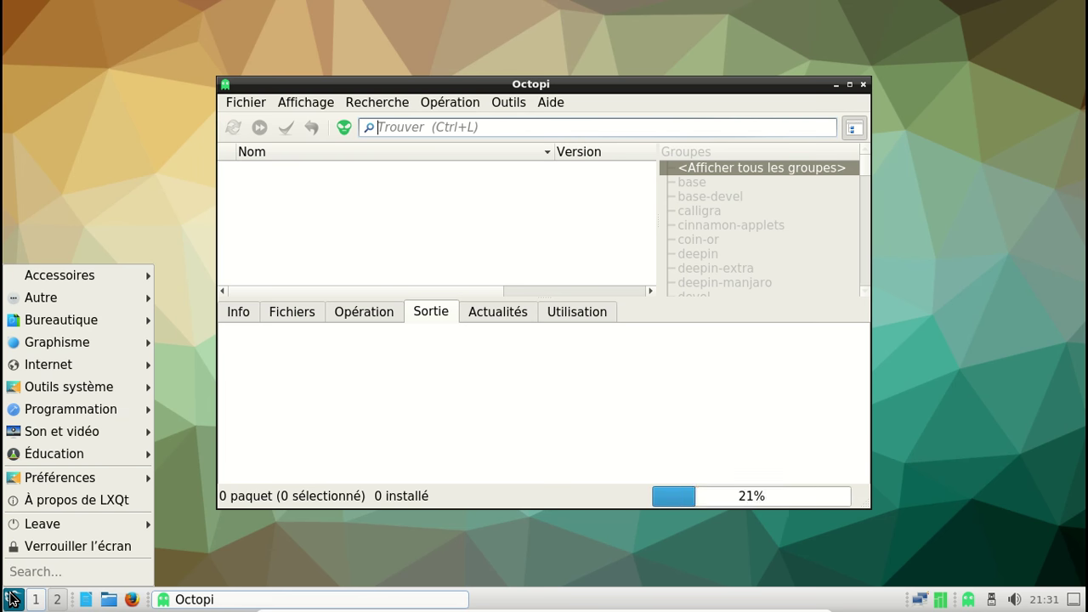
click(391, 170)
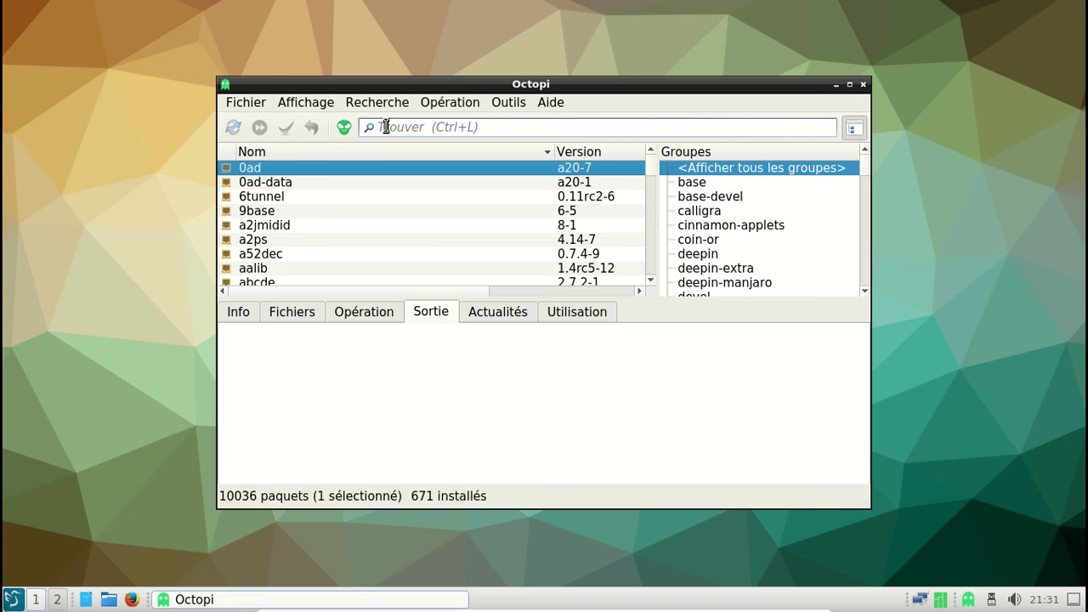
text(mpd)
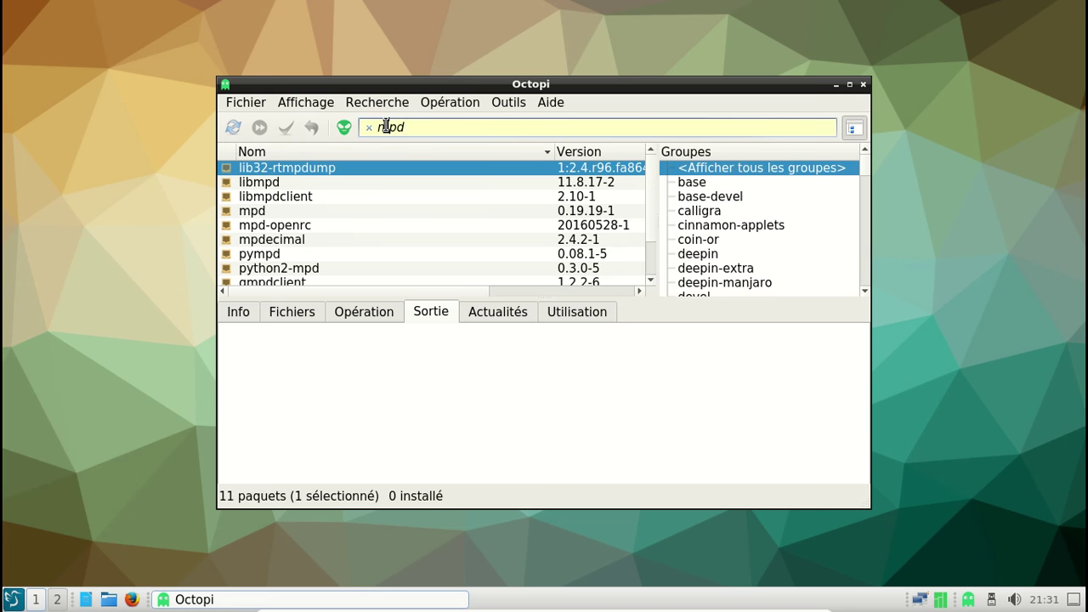
click(296, 212)
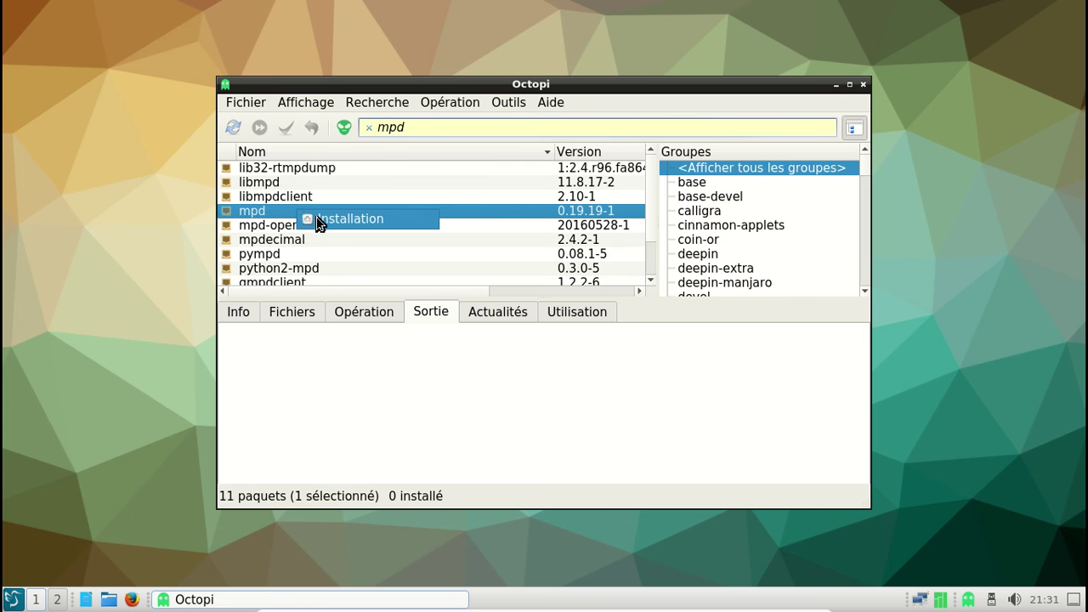
Search 'cantat' and queue cantata for installation without optional dependencies.
drag(408, 127, 375, 125)
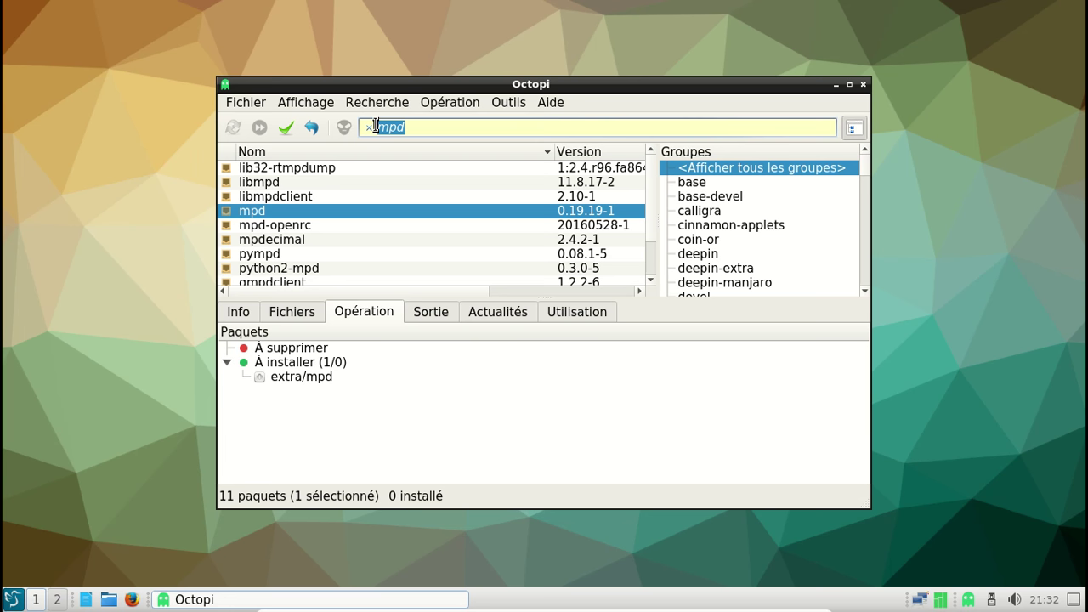
key(BackSpace)
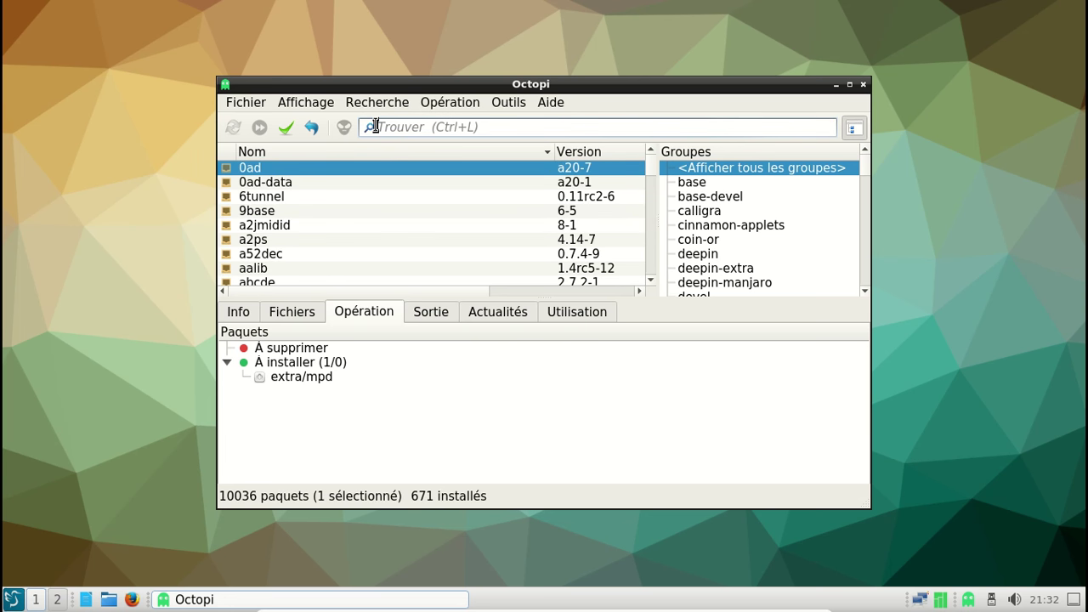
text(cantat)
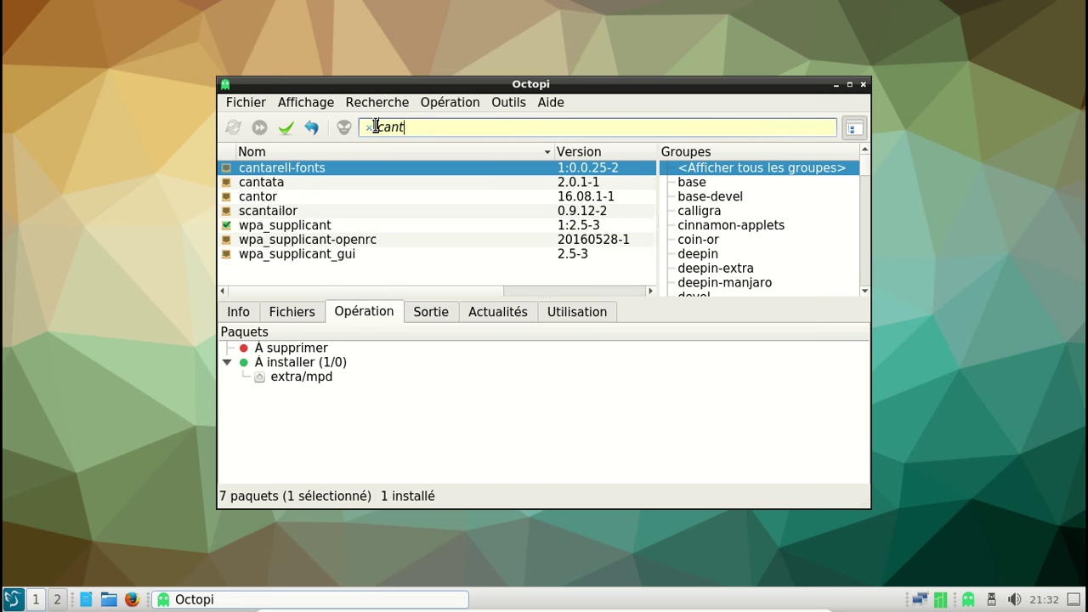
right_click(367, 171)
click(391, 181)
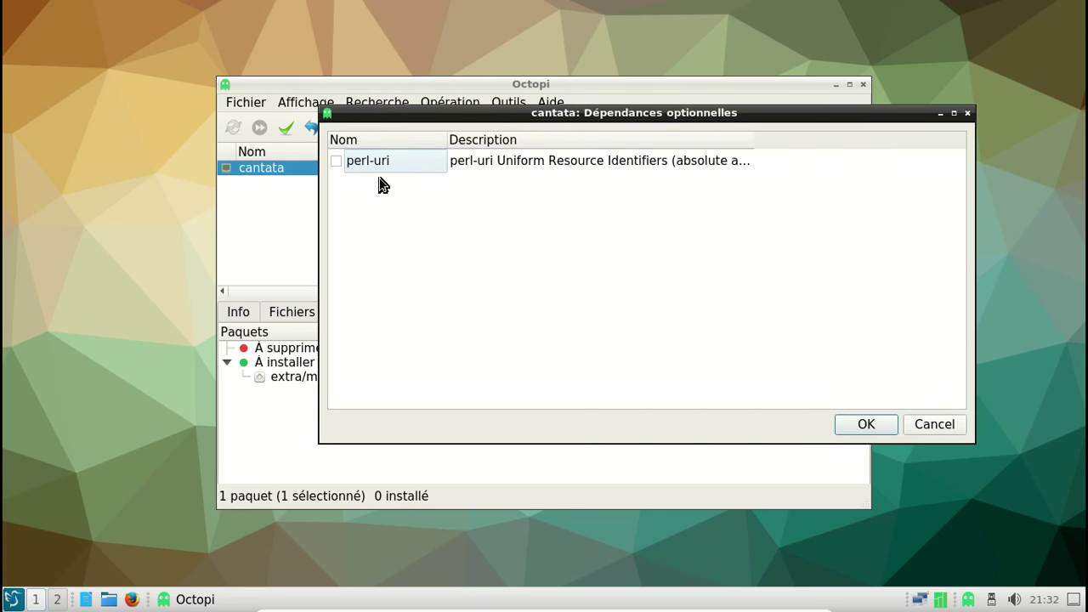
click(864, 424)
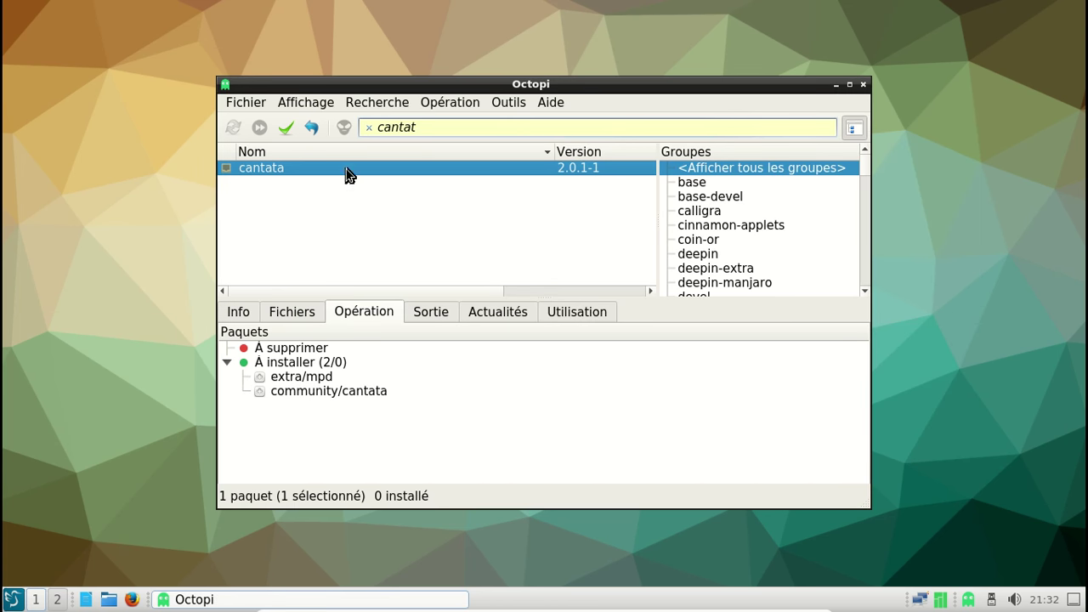
Apply the 36-package installation and authorize it with the administrator password.
click(285, 128)
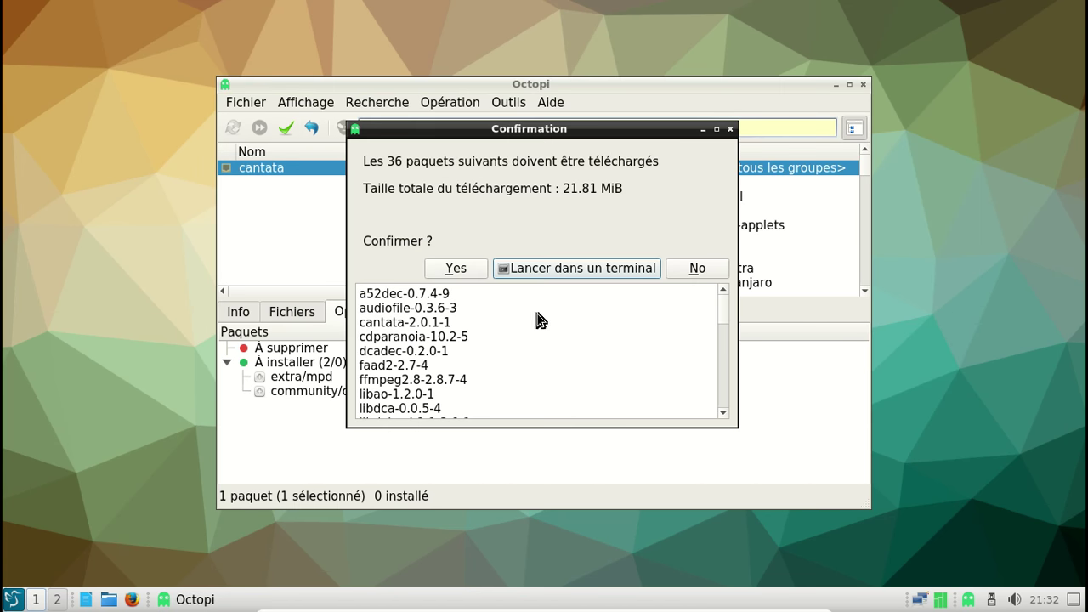
click(473, 274)
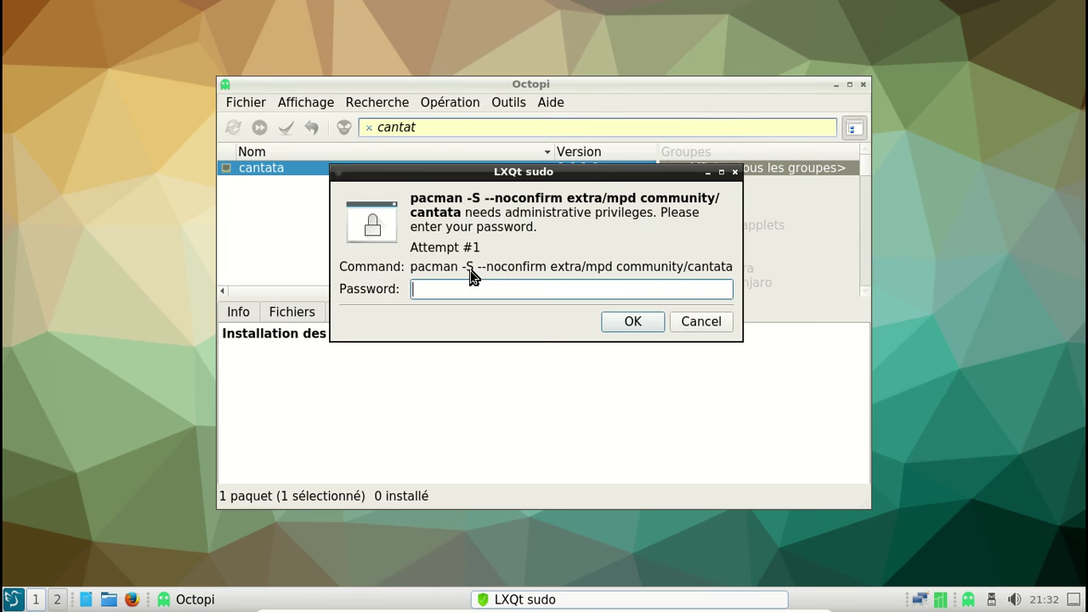
text(●●●●●●●●)
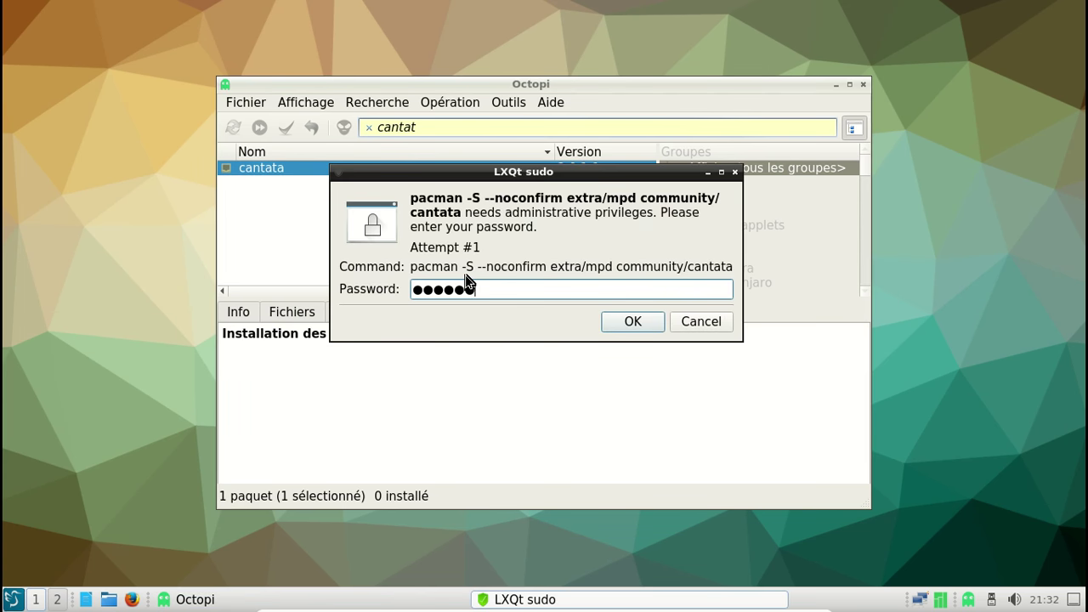
key(Return)
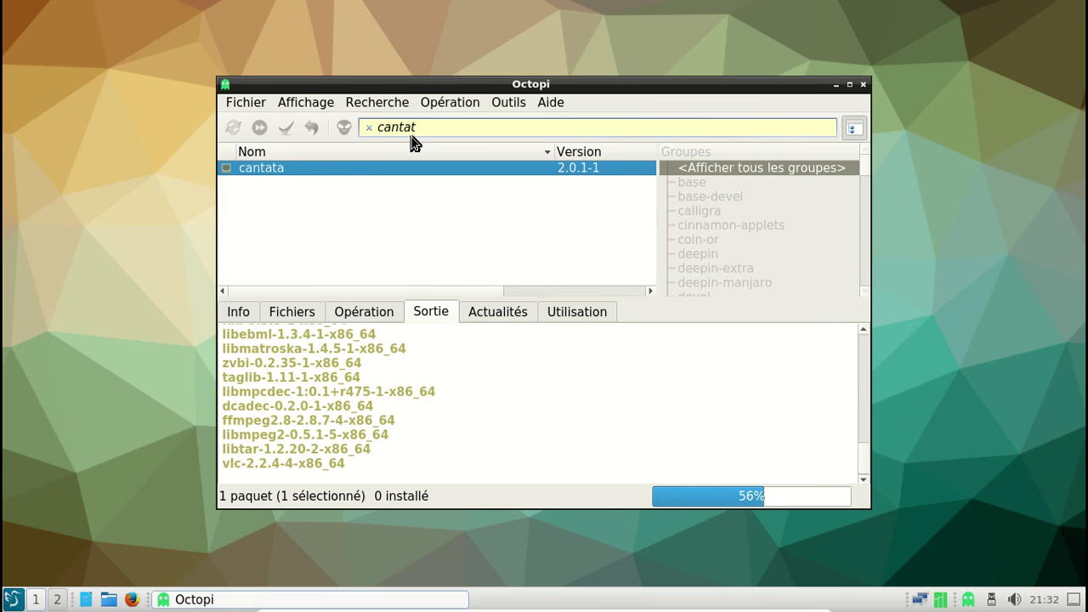
Search 'galc' and mark galculator for installation.
drag(418, 127, 376, 128)
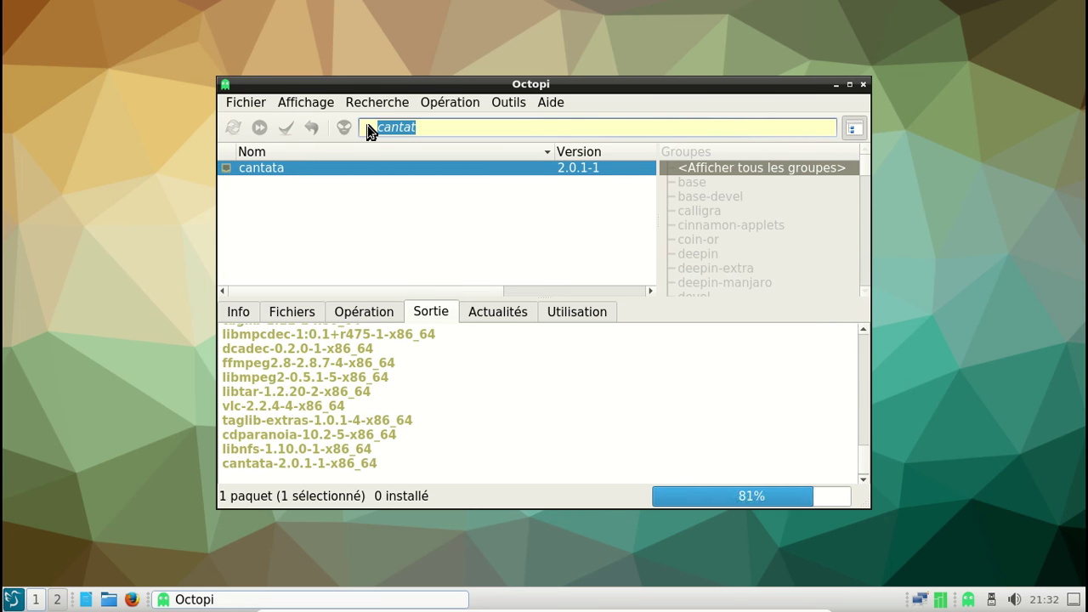
text(gal)
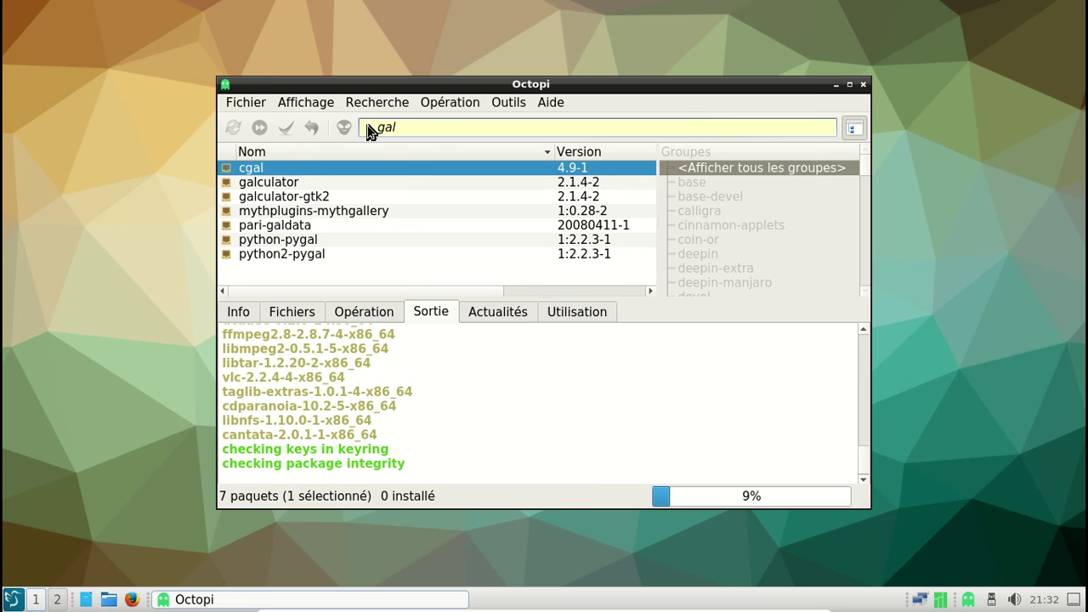
text(c)
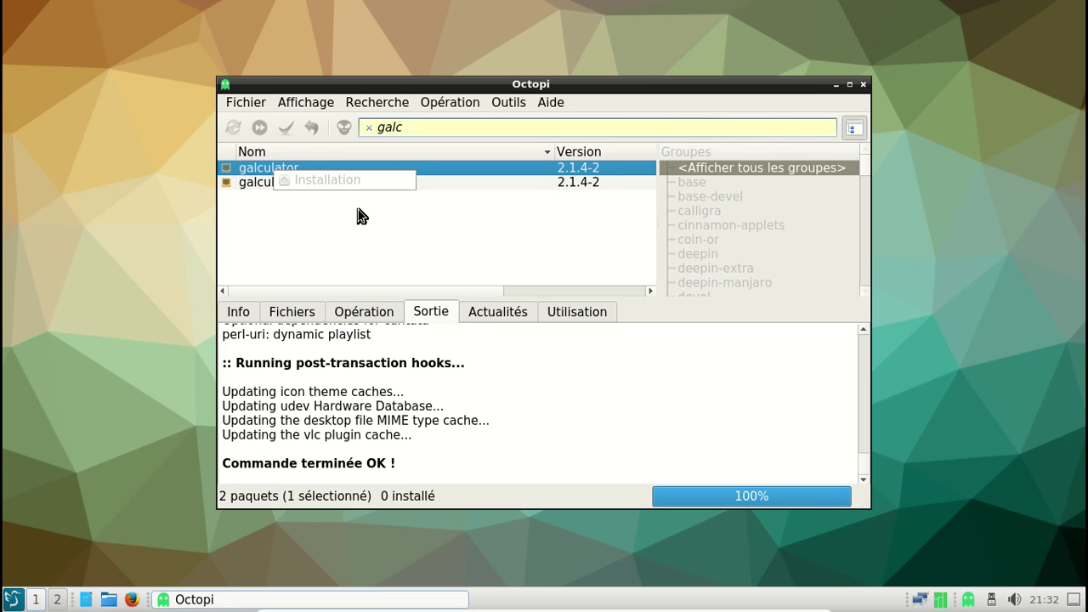
click(284, 166)
right_click(255, 171)
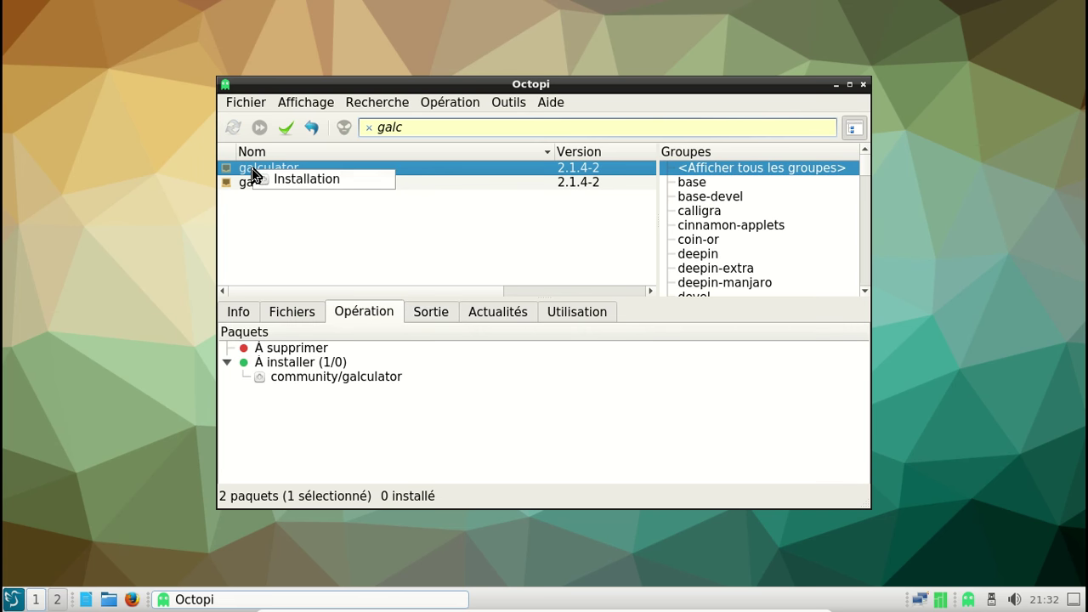
click(267, 176)
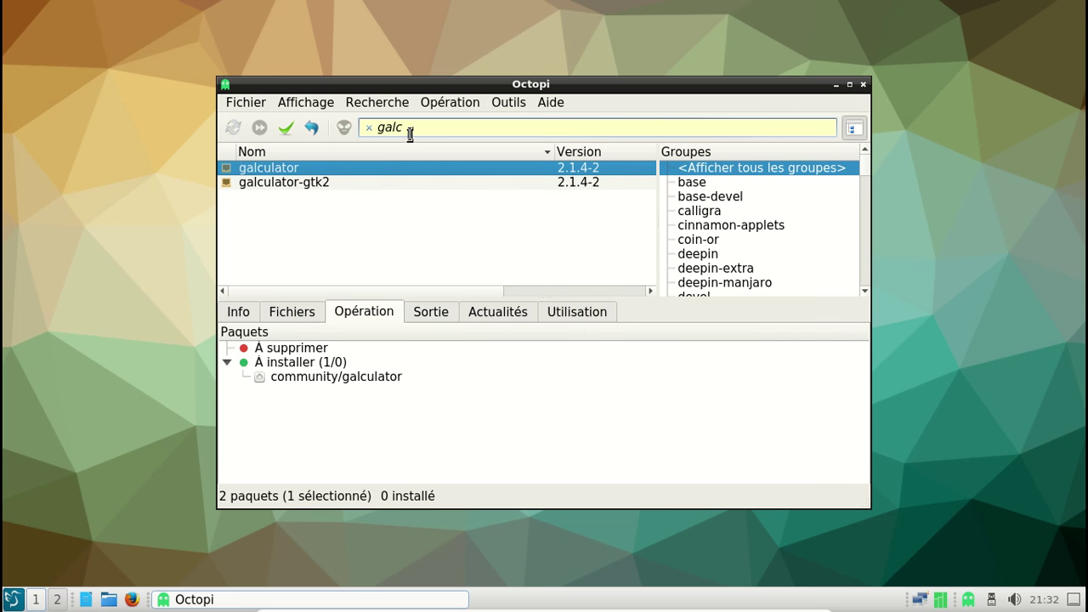
Search 'lxar' and queue xarchiver with its optional p7zip dependency.
drag(408, 129, 374, 129)
text(lxa)
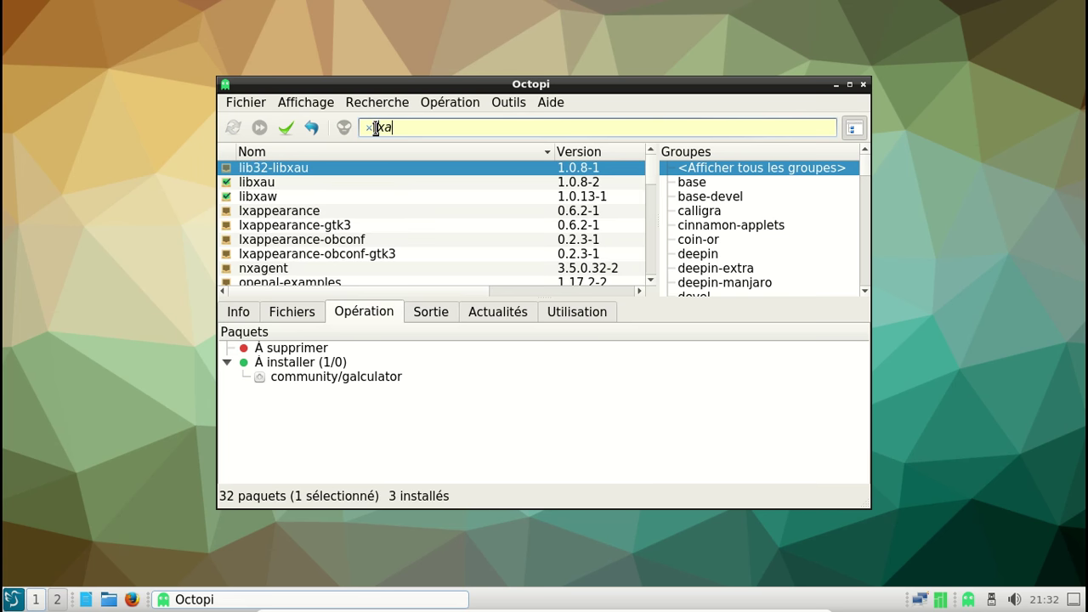
text(rch)
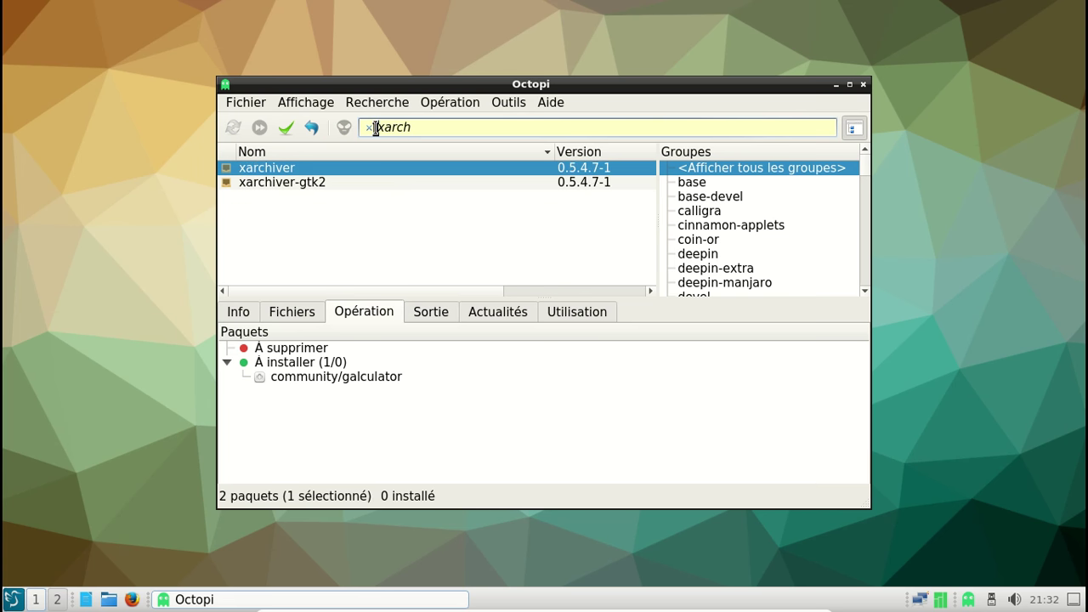
right_click(347, 166)
click(368, 178)
click(338, 163)
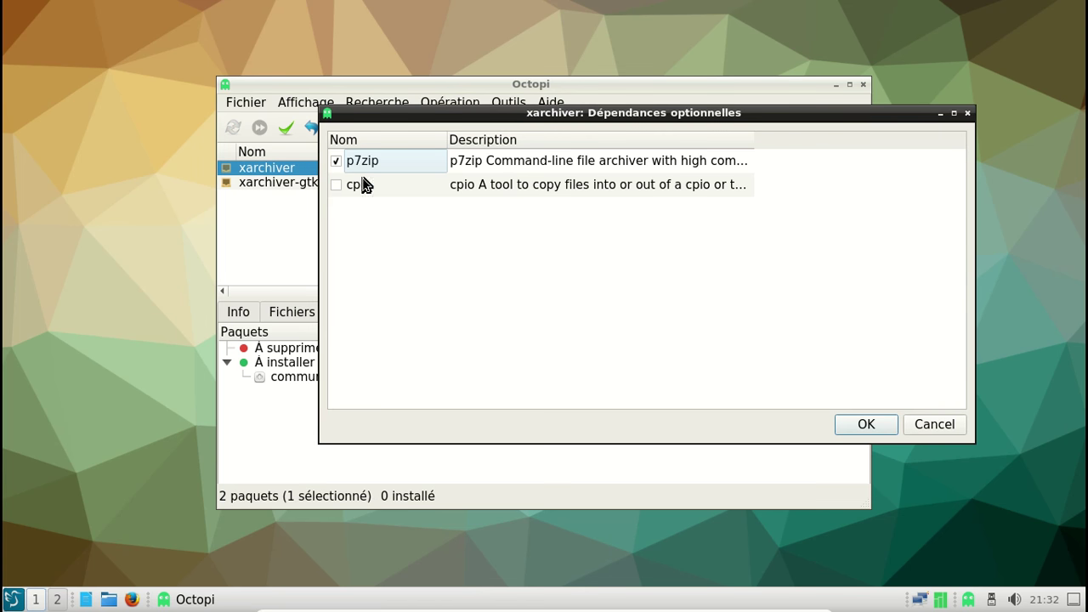
click(869, 425)
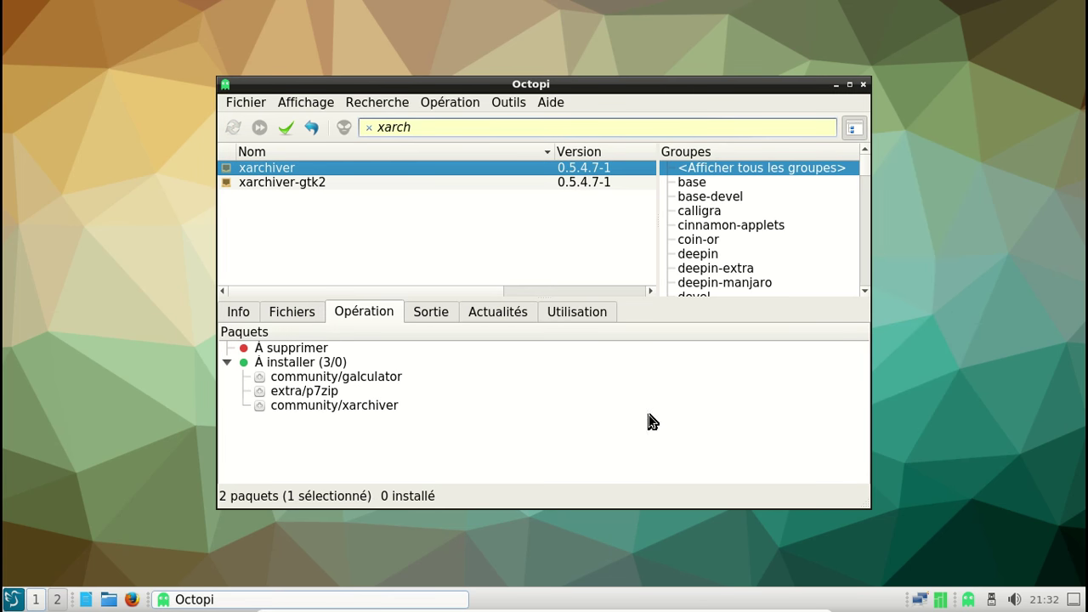
Clear the search, apply the 3-package install and enter the administrator password.
drag(426, 128, 371, 127)
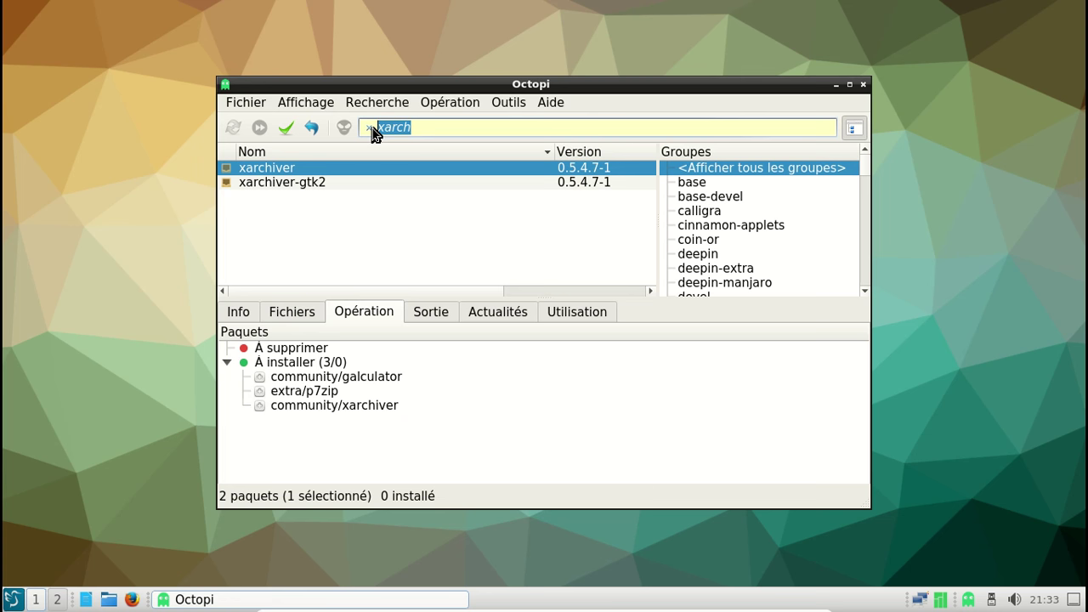
key(BackSpace)
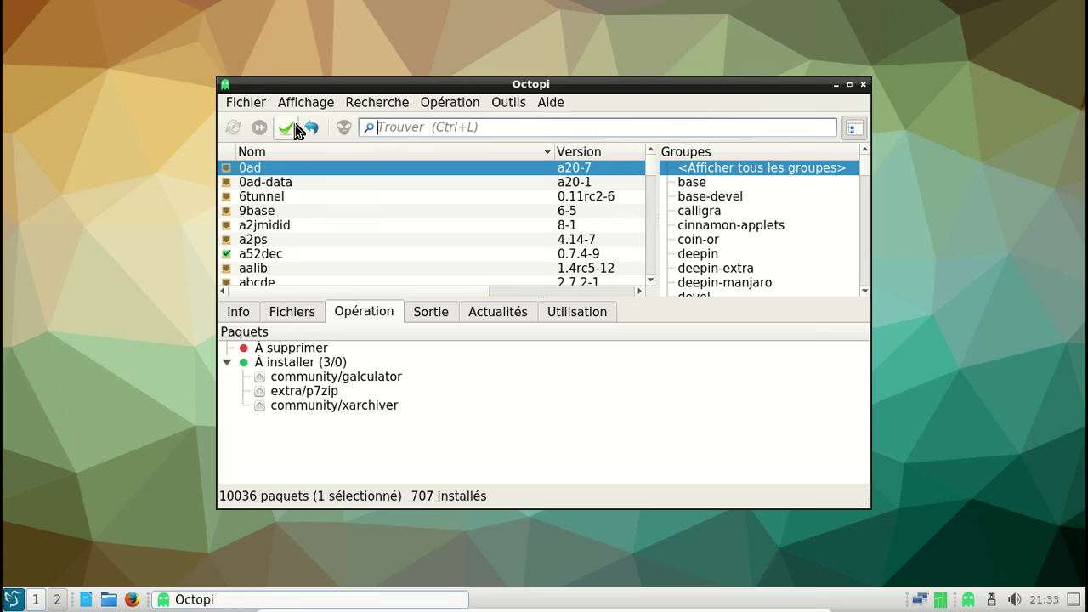
click(295, 127)
click(458, 270)
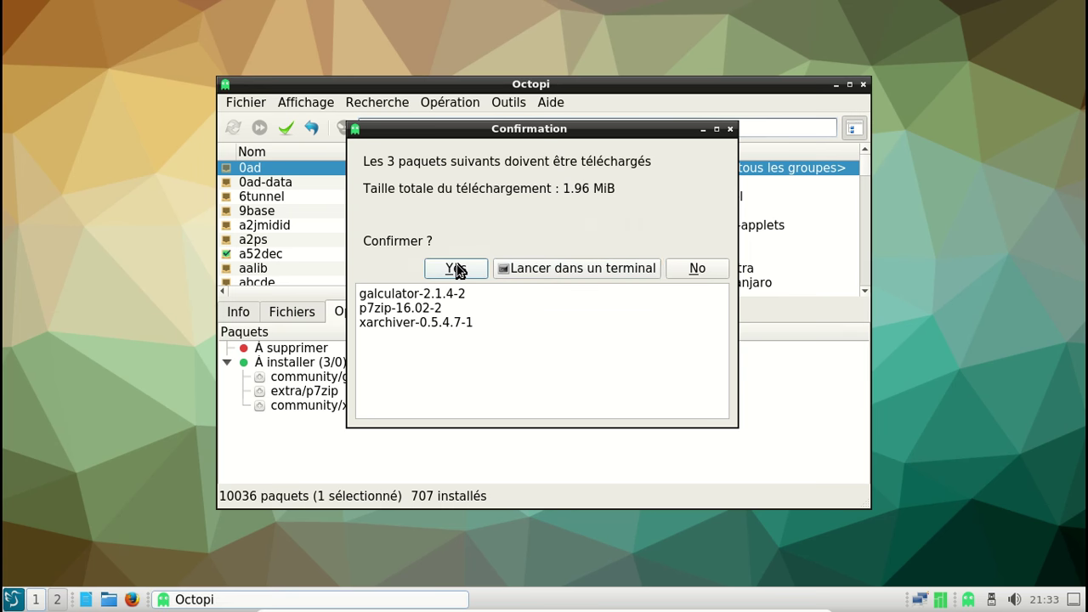
text(********)
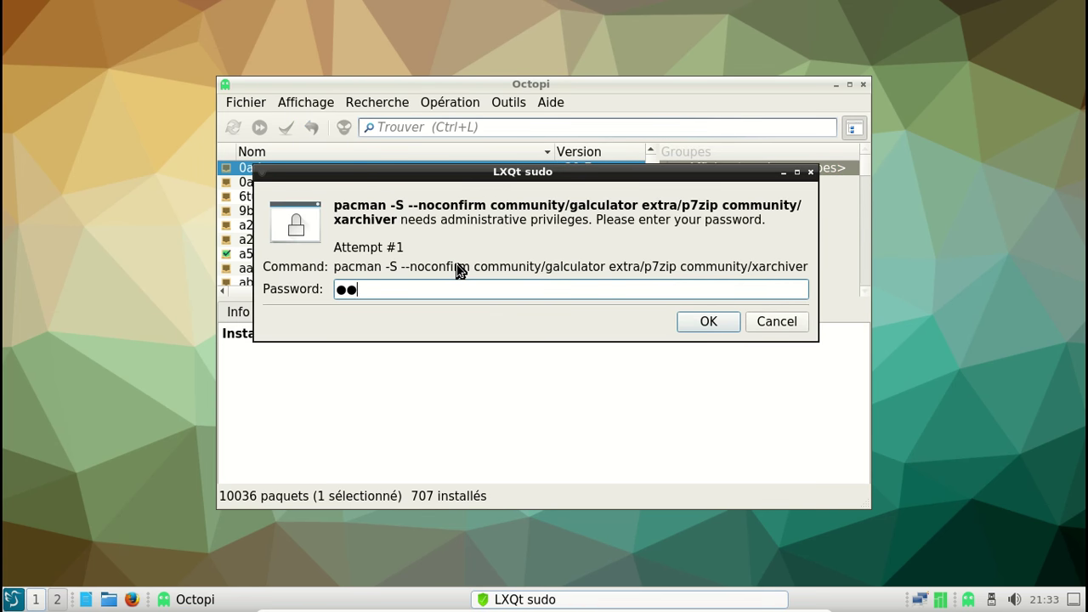
key(Return)
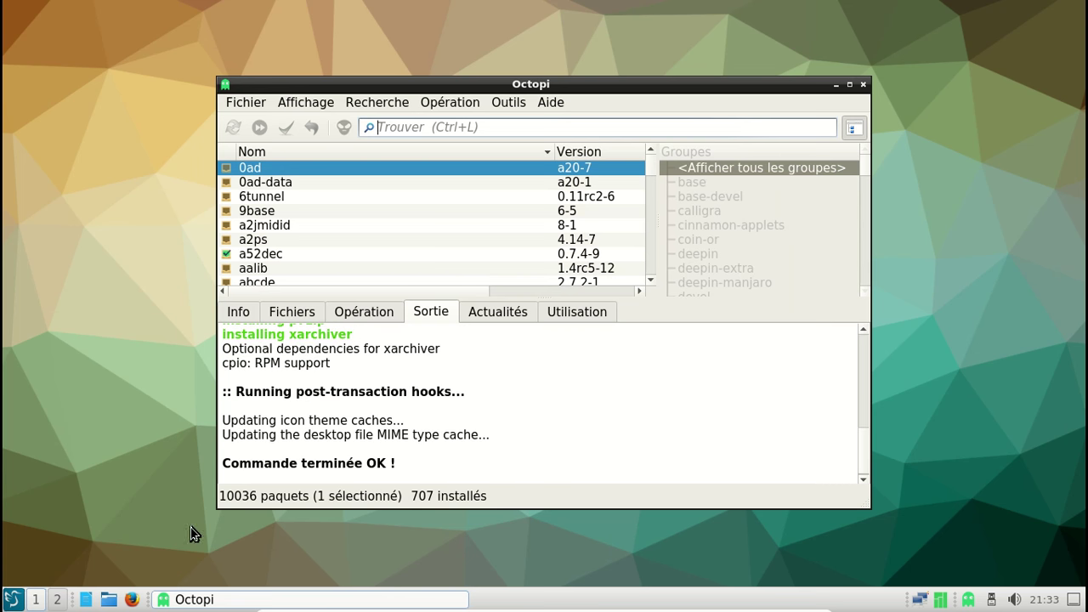
Open the home folder's file manager preferences and browse to the Avancé page.
click(109, 599)
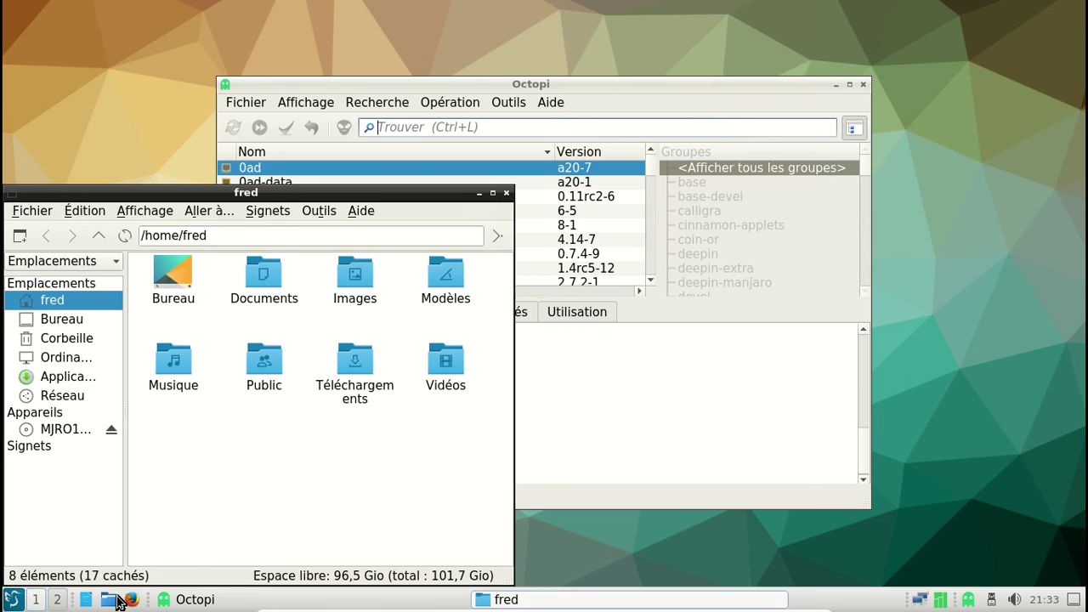
drag(192, 198, 454, 90)
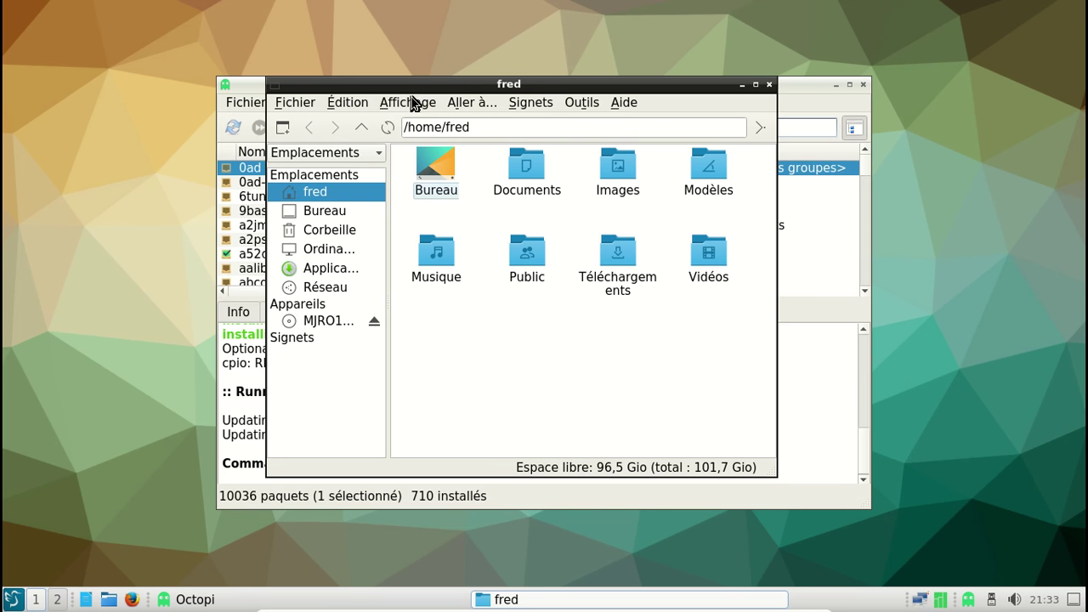
click(350, 106)
click(383, 269)
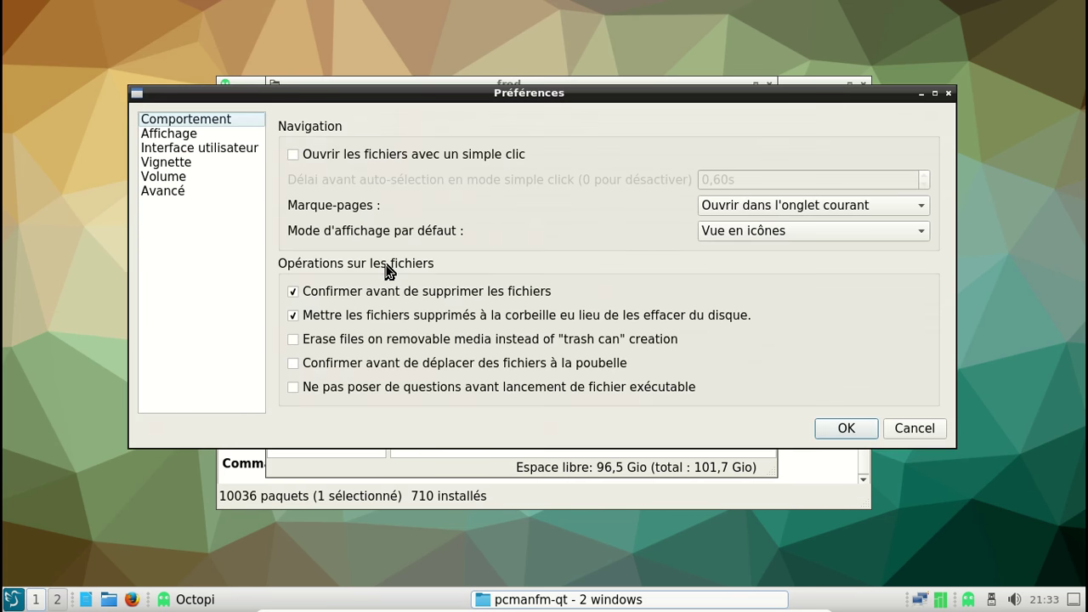
click(204, 135)
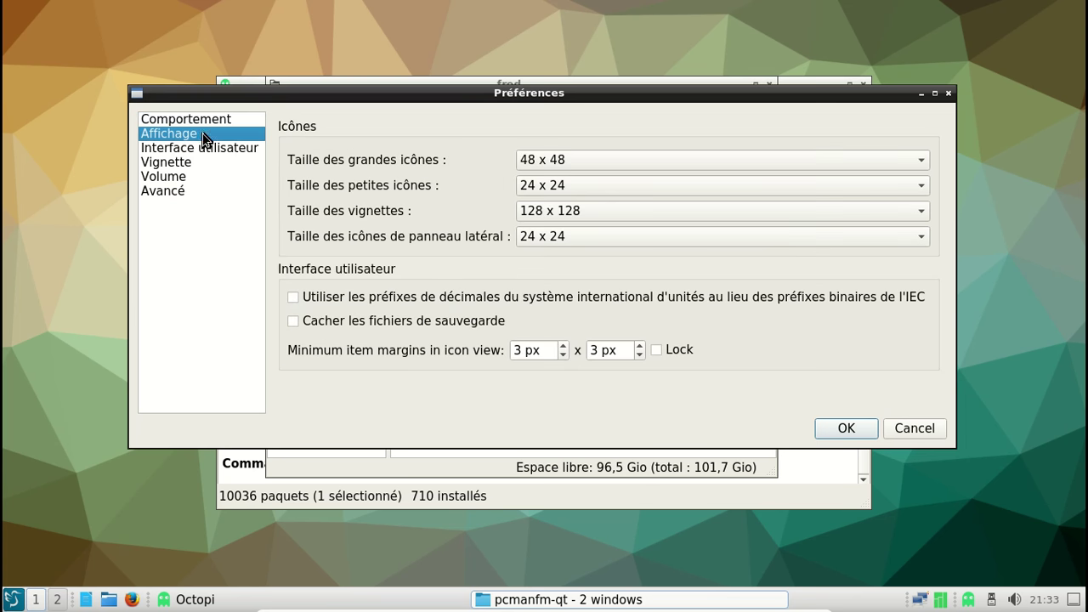
click(204, 149)
click(199, 163)
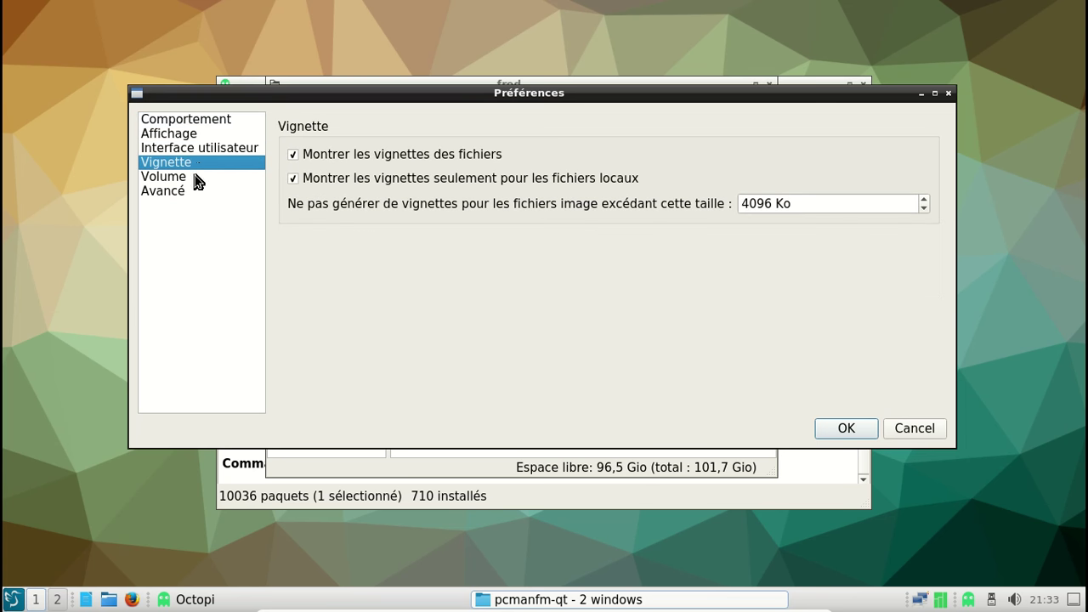
click(194, 175)
click(184, 191)
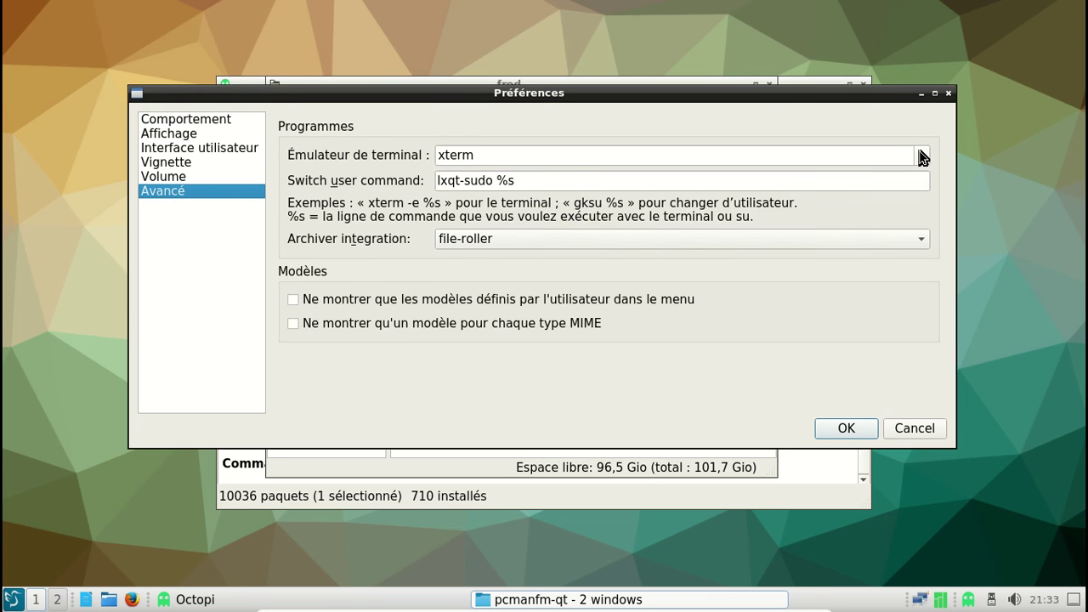
Set the terminal emulator to qterminal and archiver integration to xarchiver, then save.
click(918, 152)
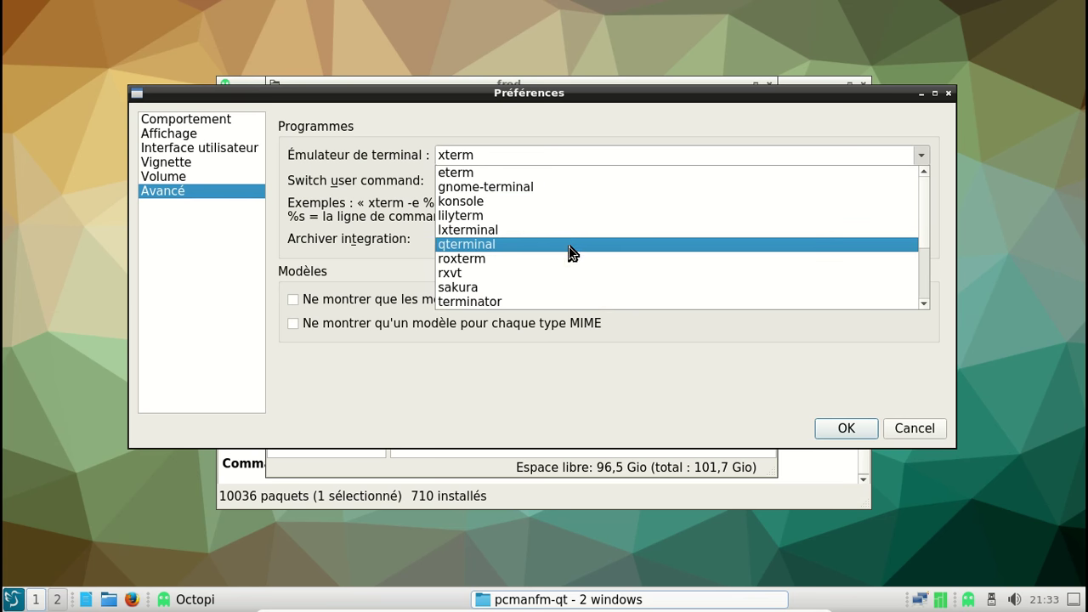
click(570, 252)
click(532, 240)
click(514, 259)
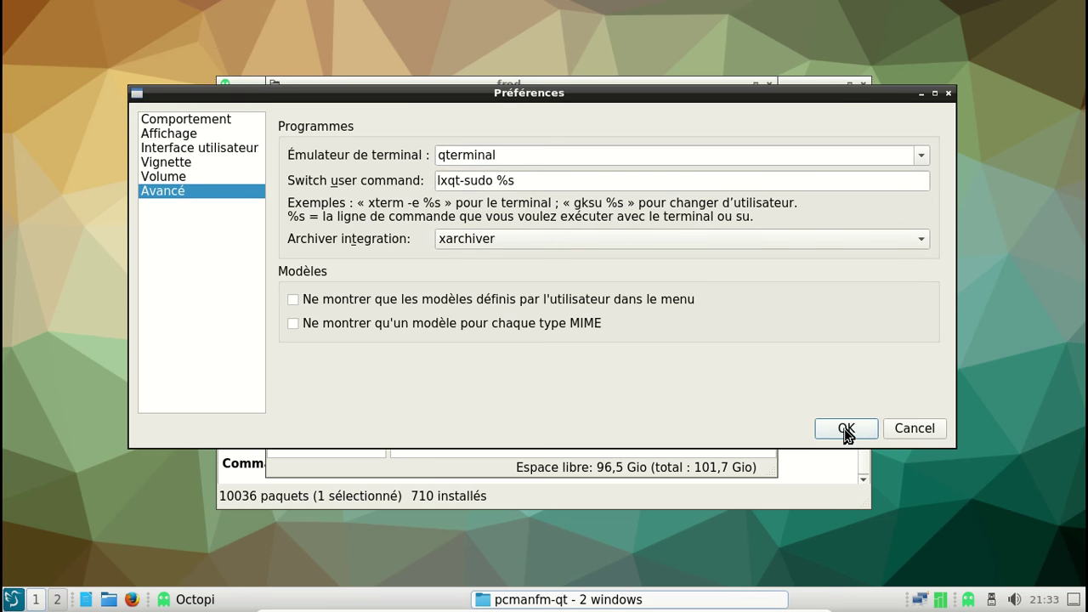
click(847, 432)
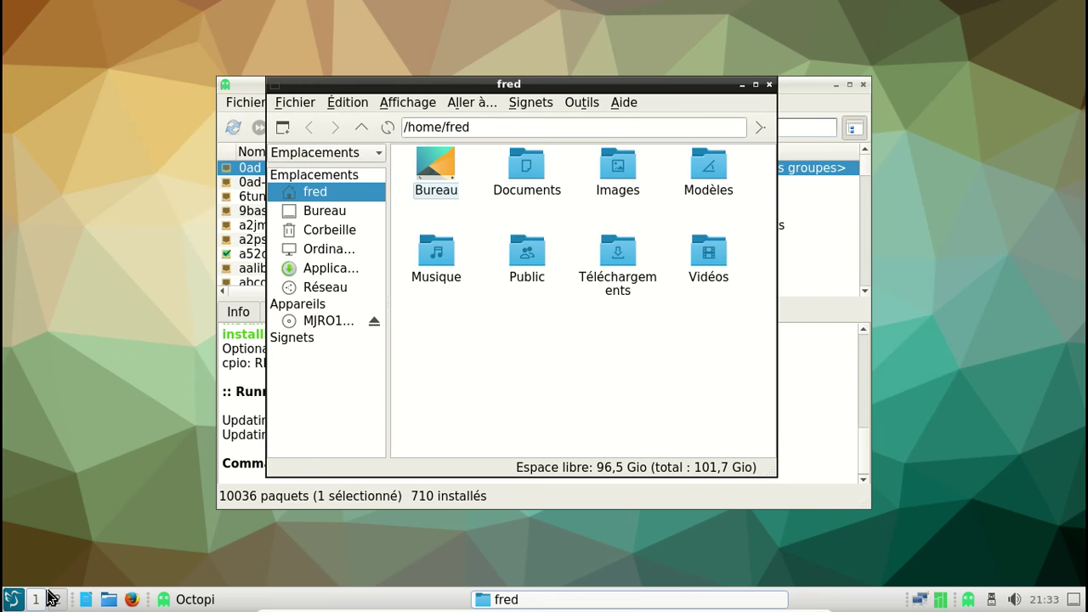
Launch Galculator from Accessoires, then close it and the home folder window.
click(20, 600)
mouse_move(92, 280)
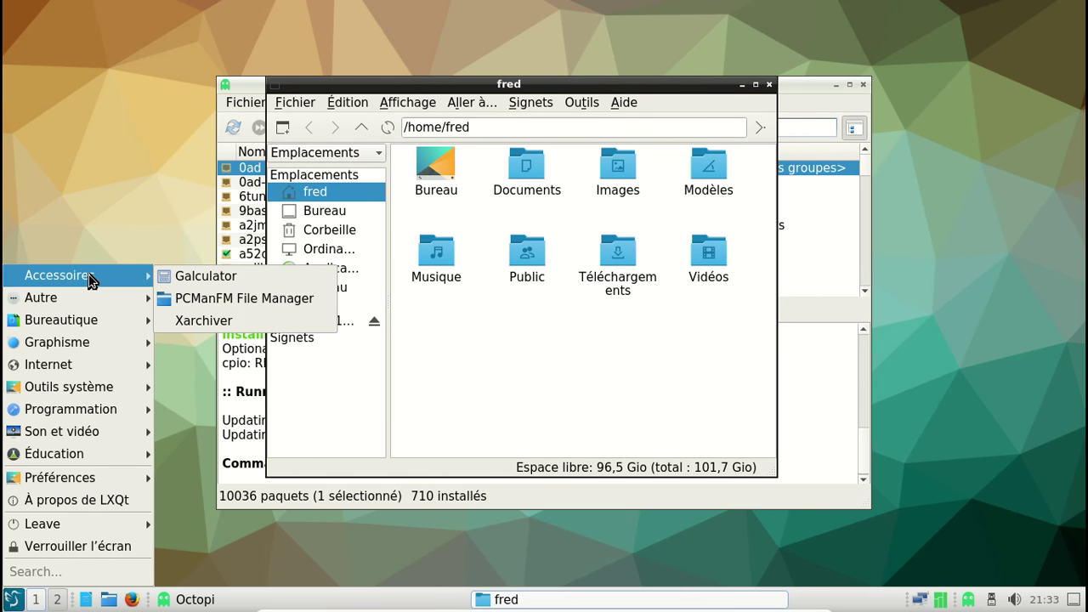
click(208, 277)
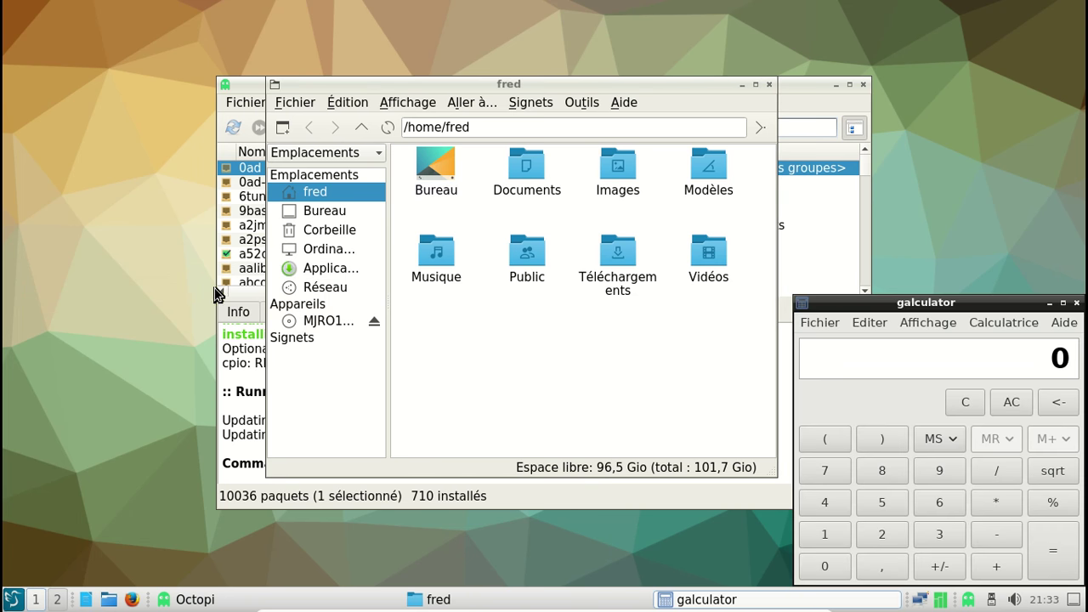
drag(910, 305, 684, 233)
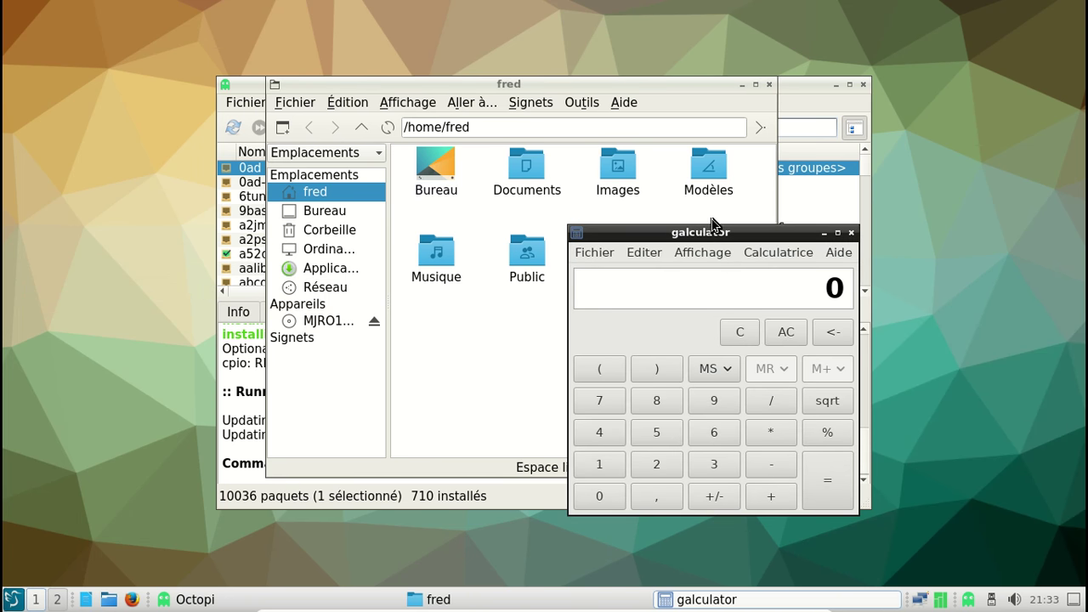
click(851, 232)
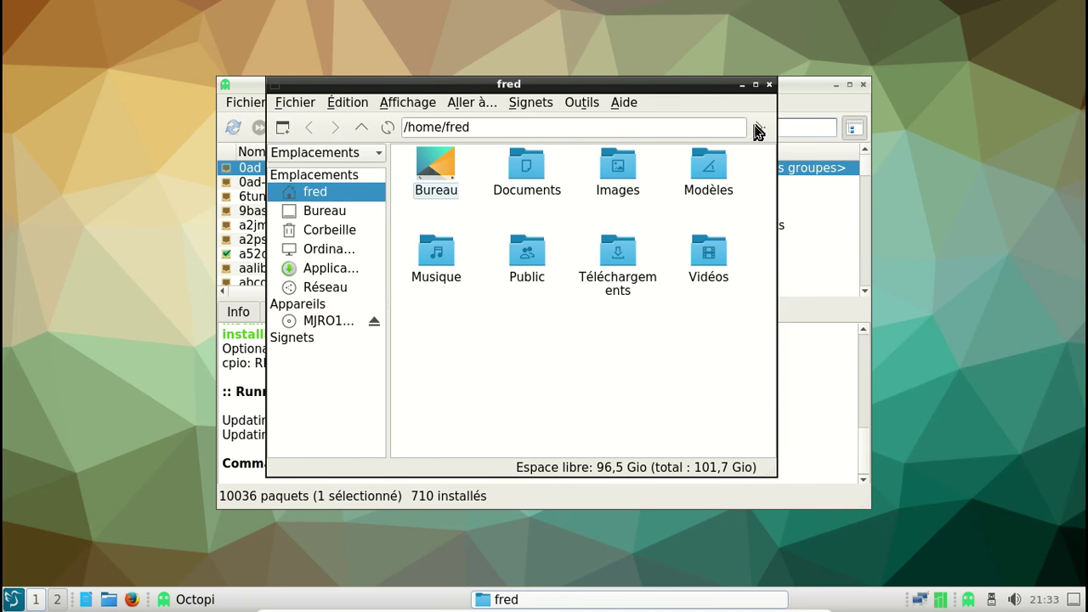
click(769, 85)
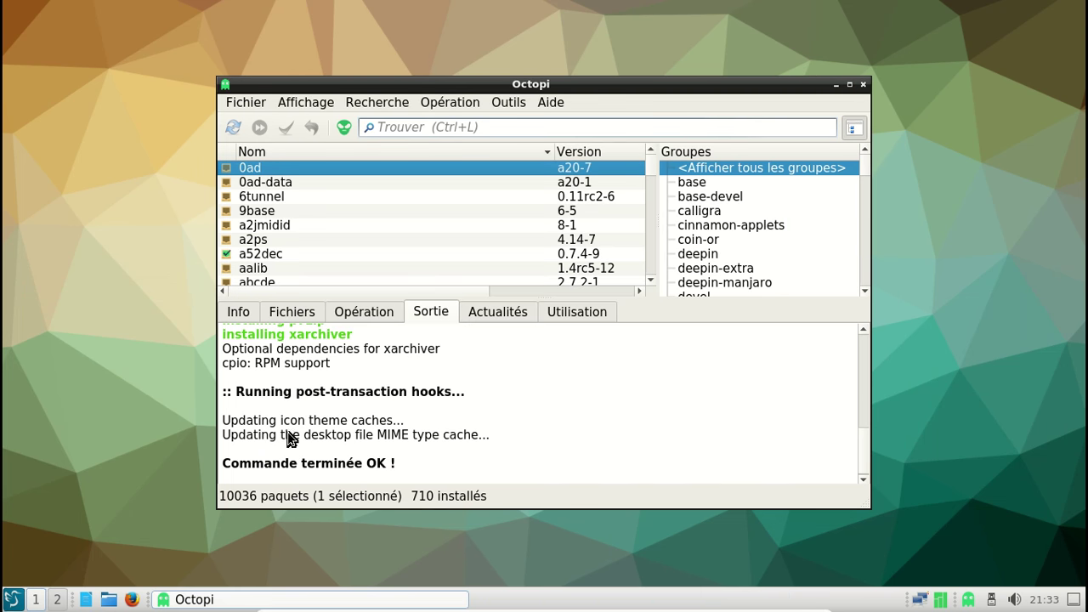
Launch QTerminal from the Outils système menu.
click(13, 599)
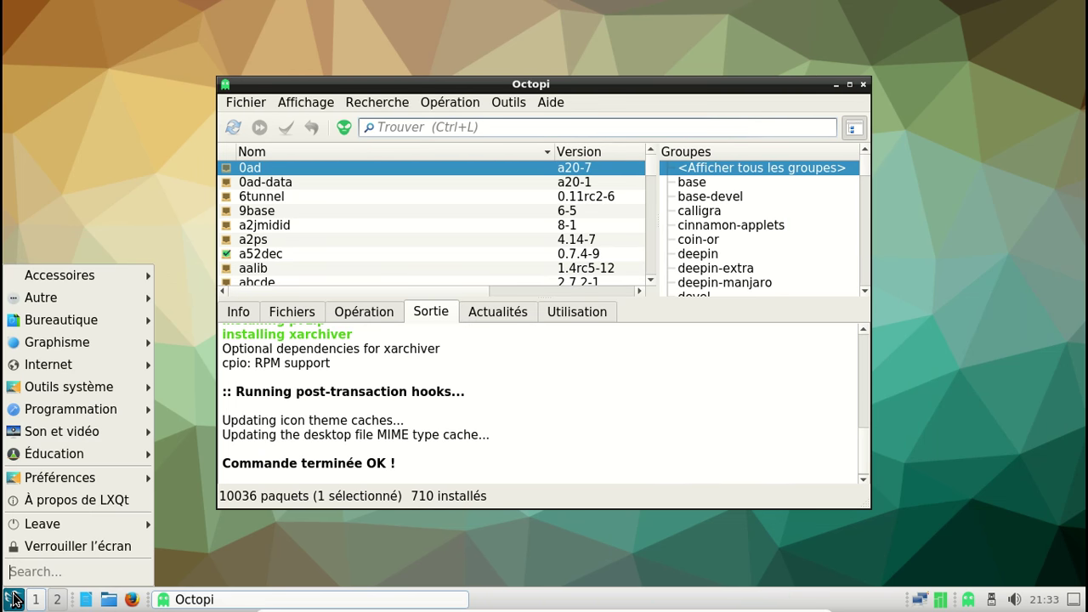
click(209, 568)
click(13, 599)
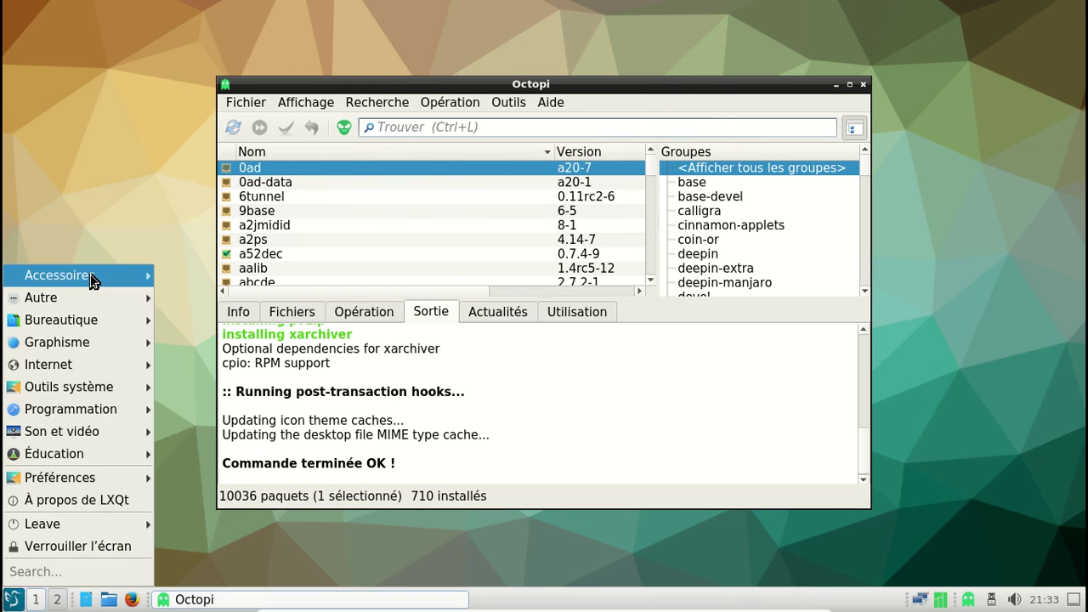
mouse_move(91, 275)
mouse_move(94, 361)
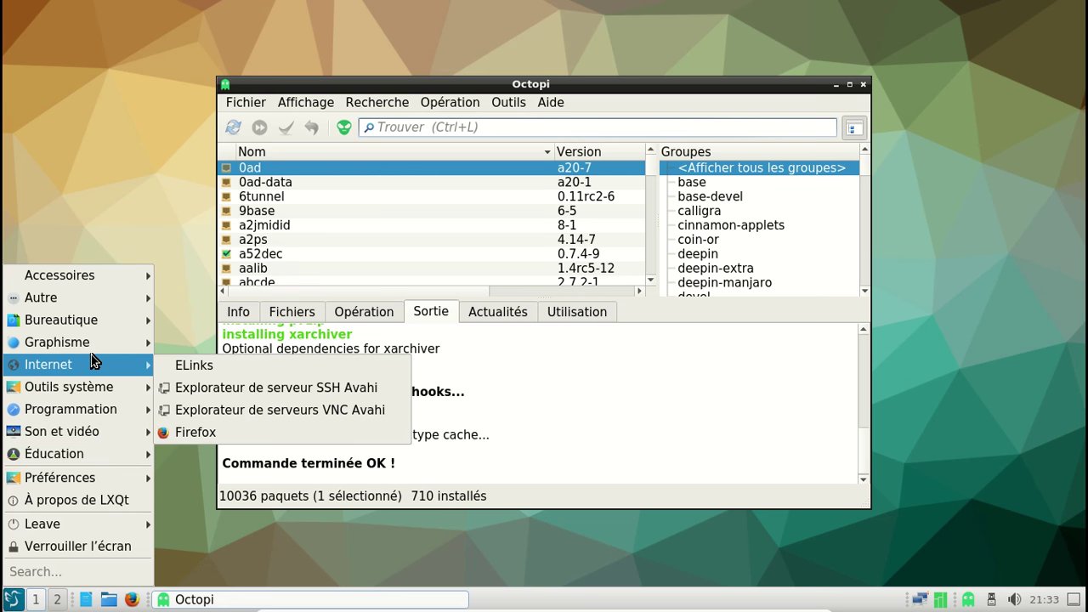
mouse_move(93, 390)
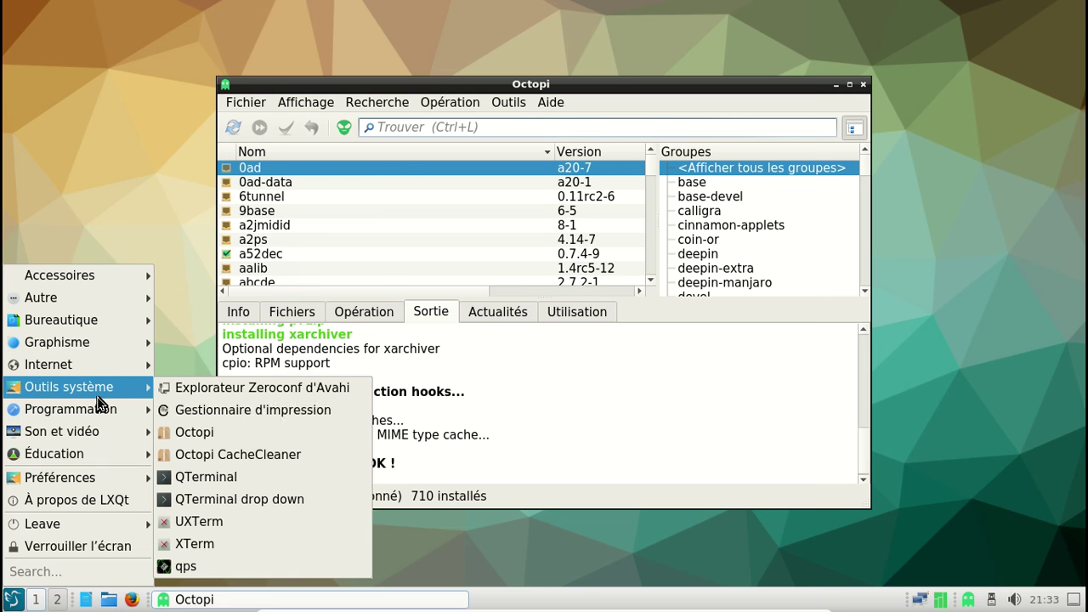
click(249, 480)
Run 'sudo systemctl enable mpd', then edit it into 'sudo systemctl start mpd' and run it.
text(sudo systemctl enable mpd)
key(Return)
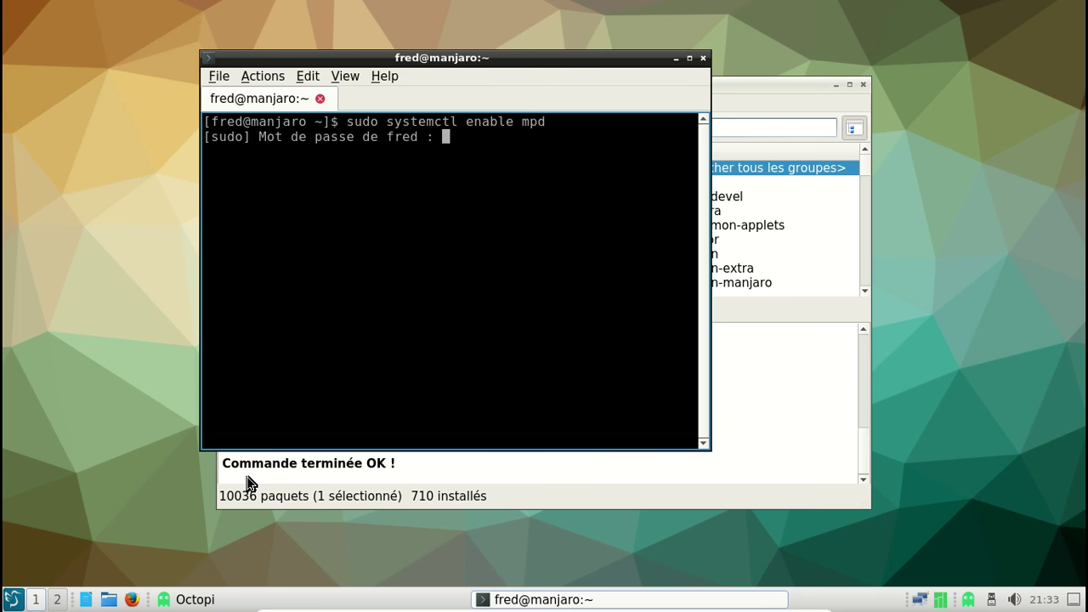
key(Up)
key(Left)
key(Left)
key(Left)
key(Left)
key(BackSpace)
key(BackSpace)
key(BackSpace)
key(BackSpace)
key(BackSpace)
key(BackSpace)
text(start)
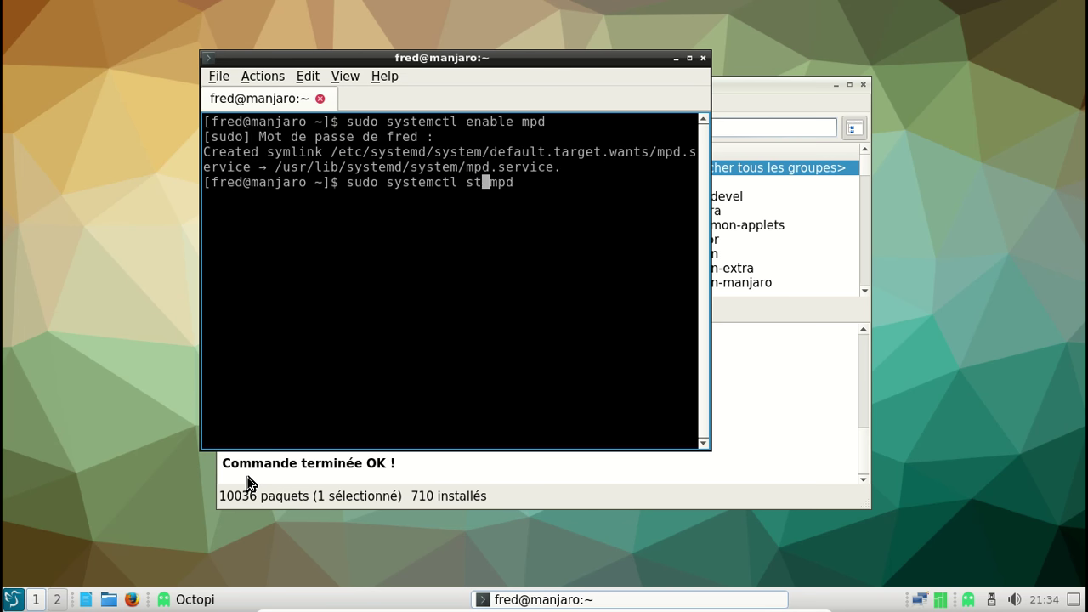
key(Return)
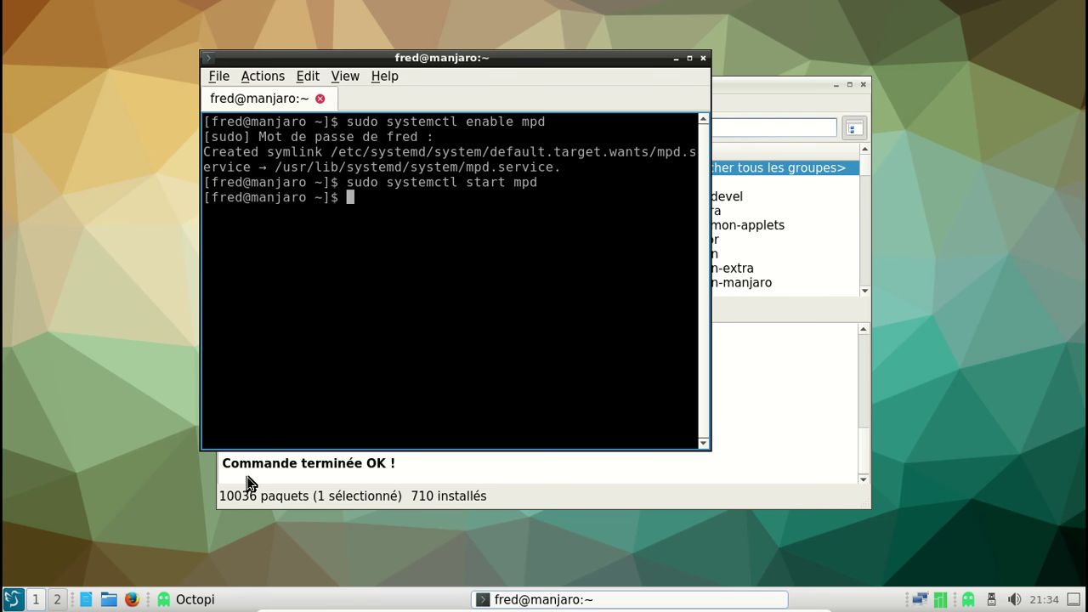
Launch Cantata and finish its wizard with the single-user profile and Musique folder.
click(23, 598)
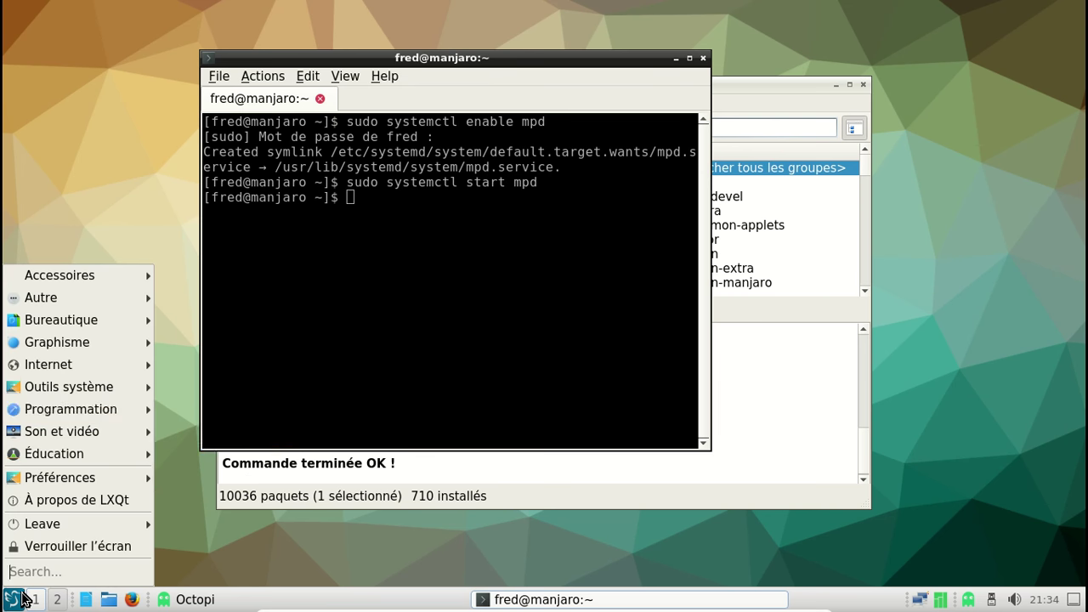
mouse_move(102, 434)
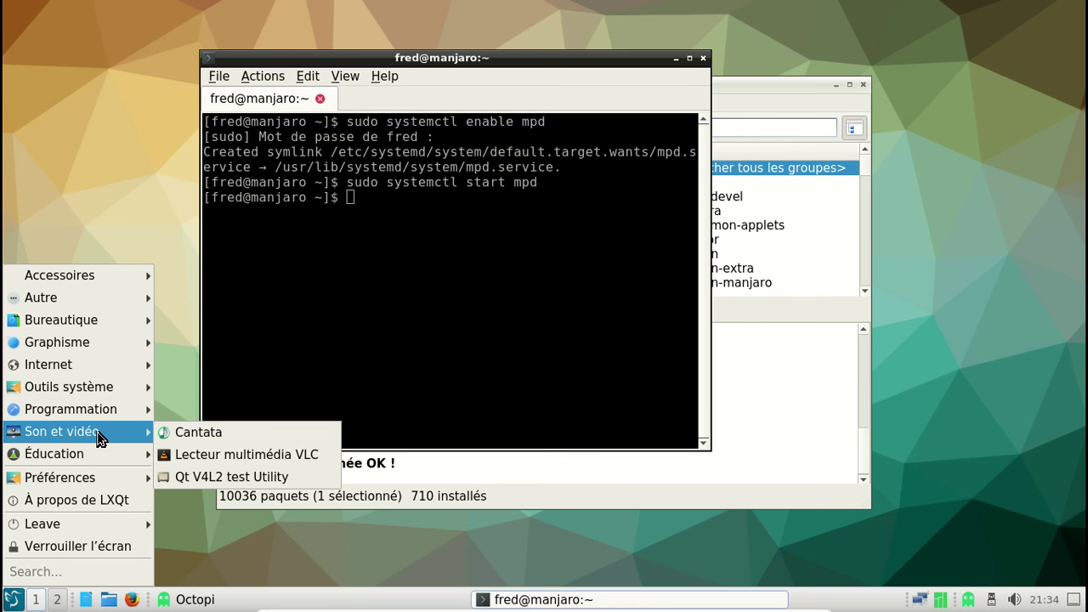
click(192, 431)
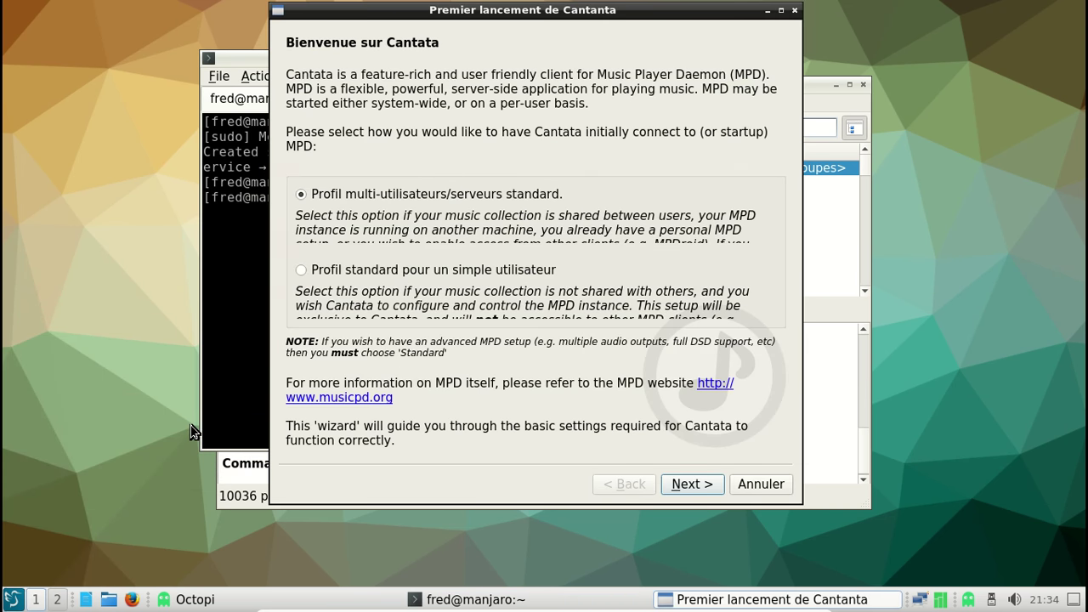
click(301, 270)
click(690, 485)
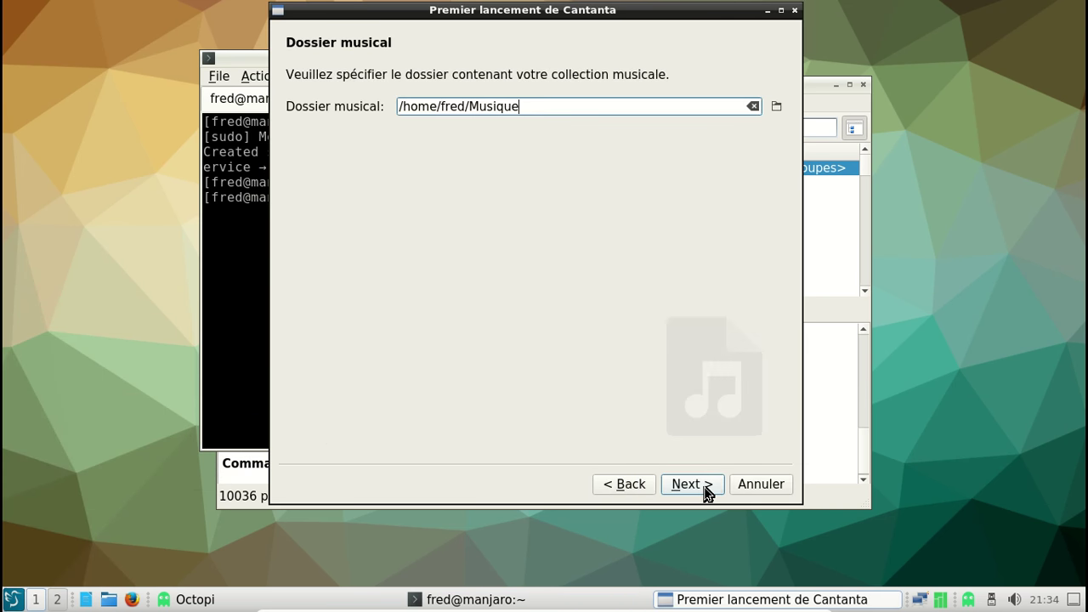
click(690, 484)
click(703, 488)
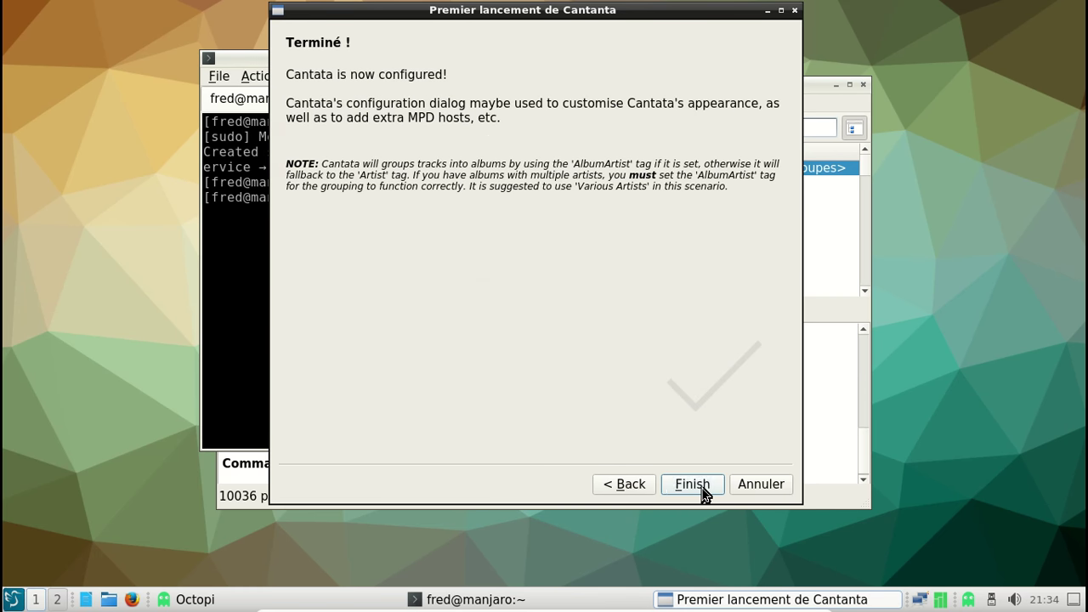
click(699, 490)
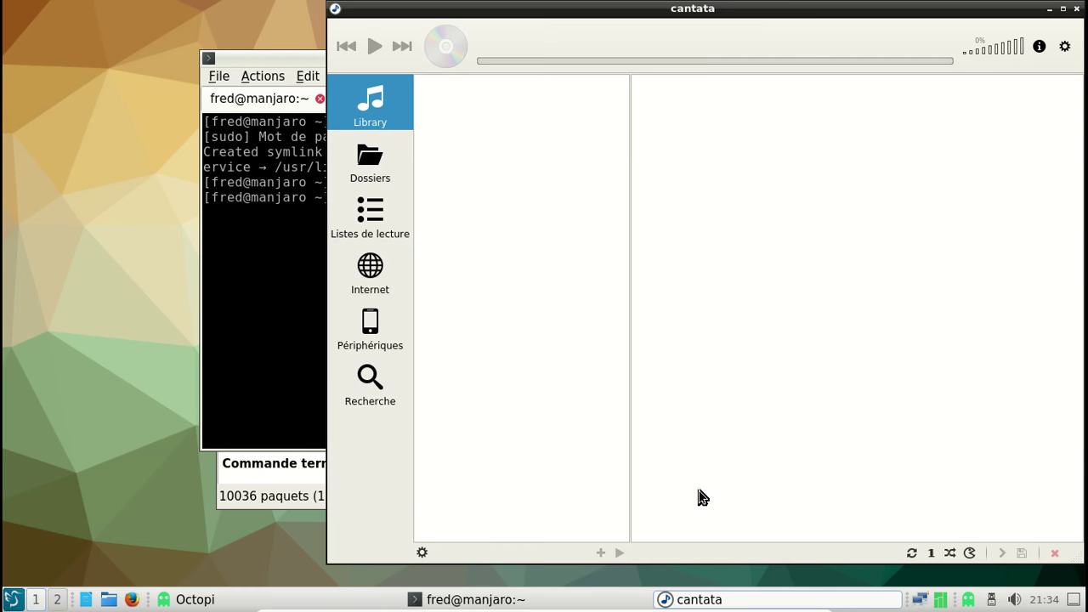
View the About Cantata dialog, then close Cantata.
click(1068, 49)
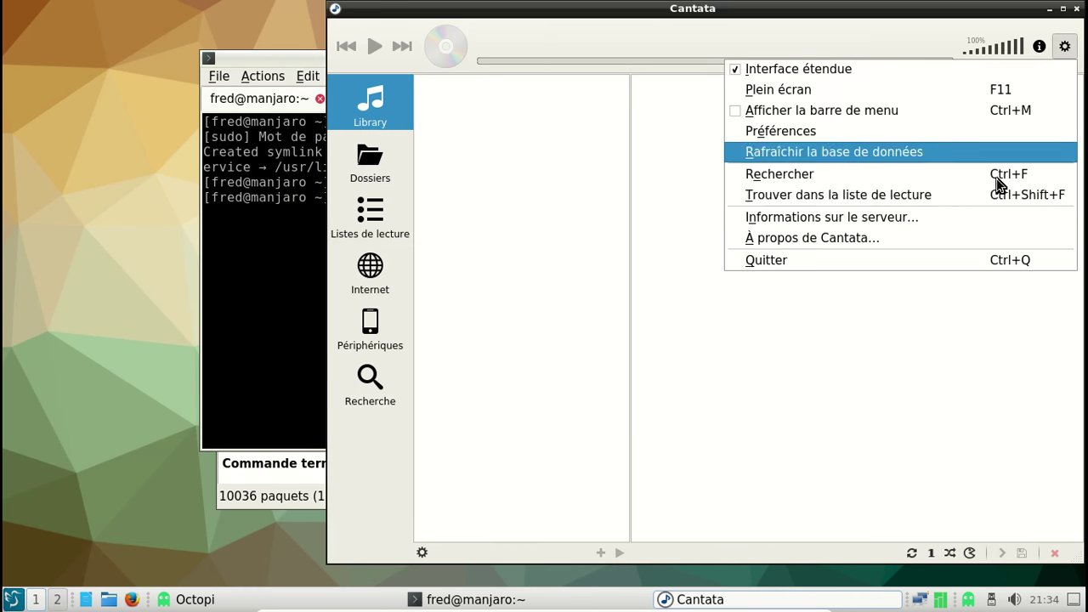
click(937, 238)
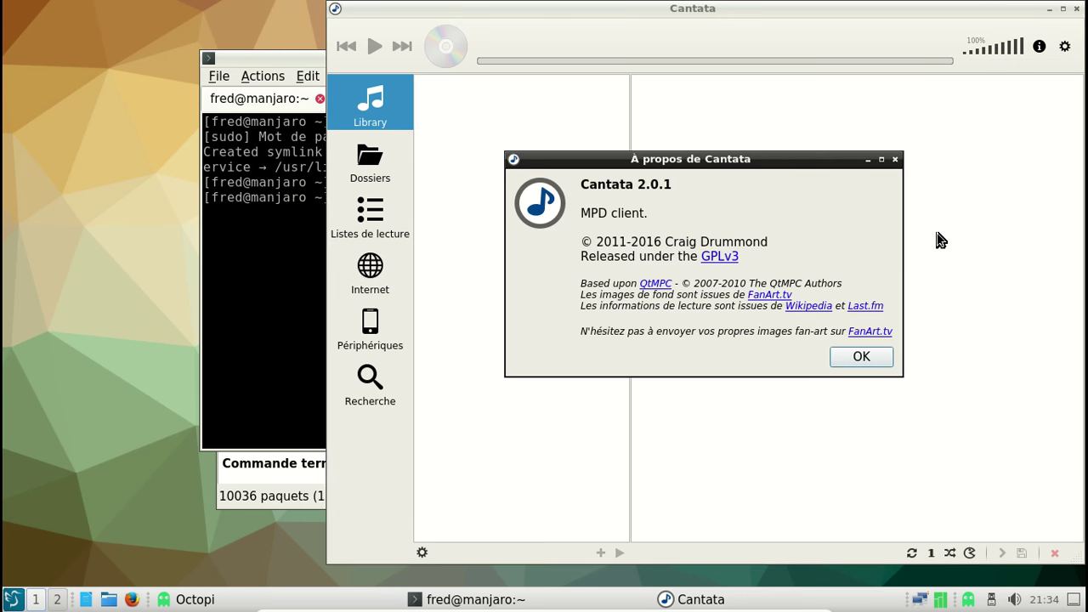
click(894, 159)
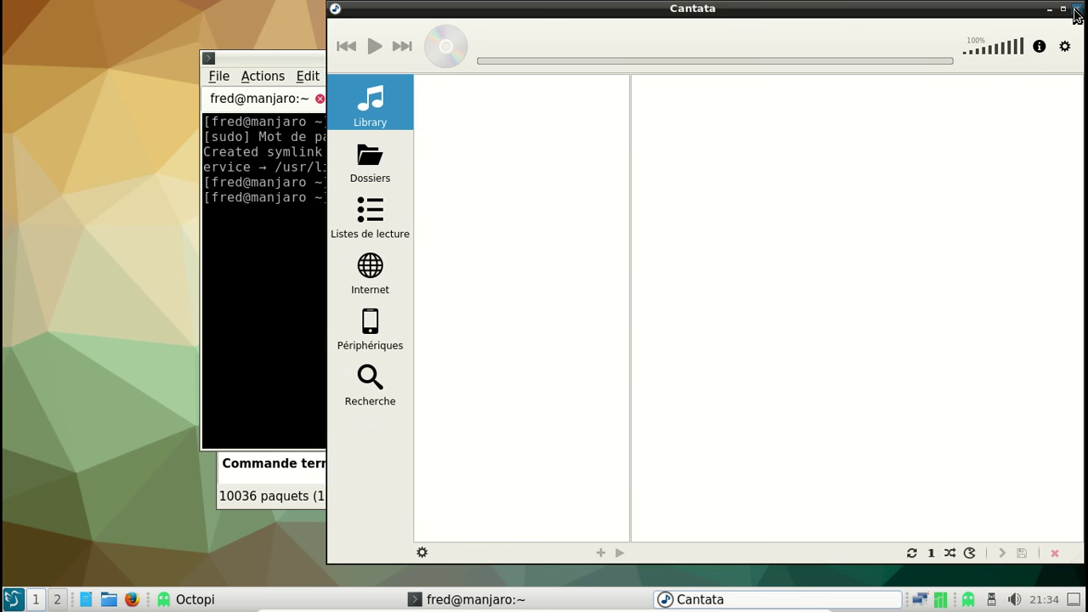
click(1076, 8)
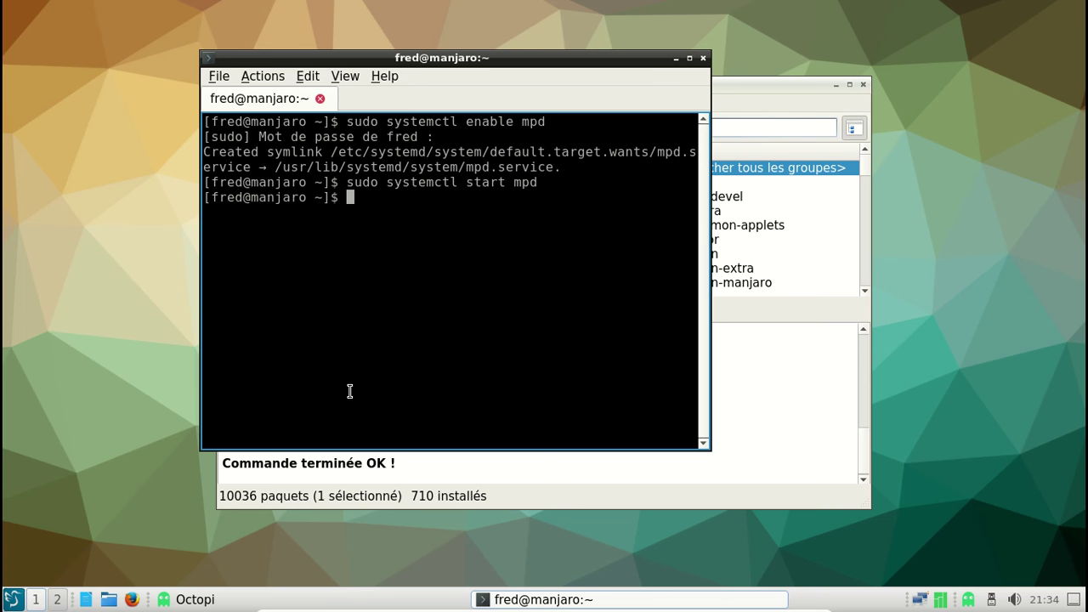
Close Octopi, launch qps from Outils système and move its window up and left.
click(862, 87)
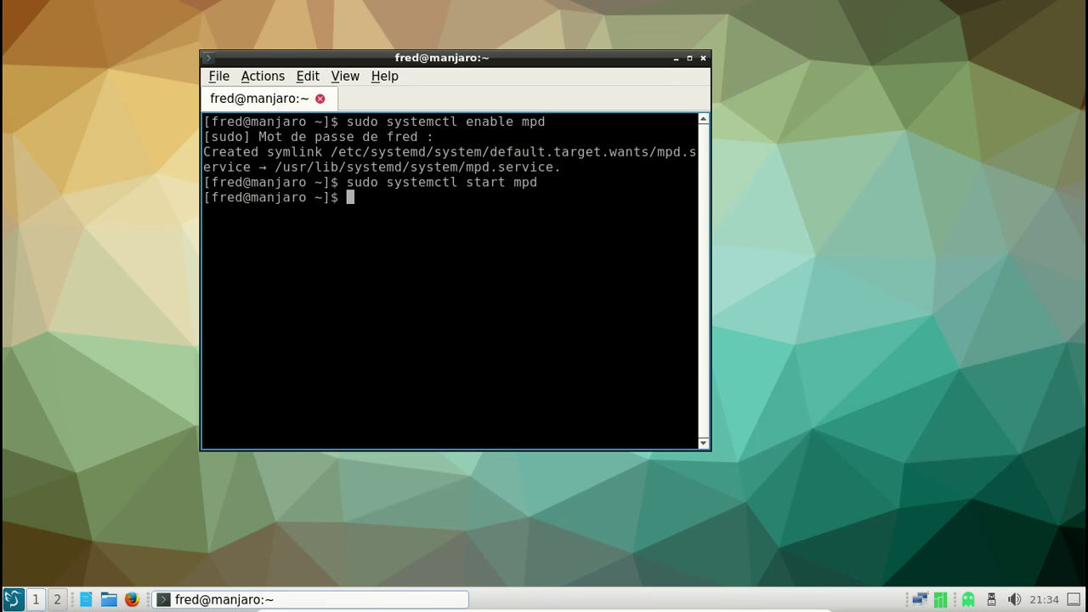
click(13, 599)
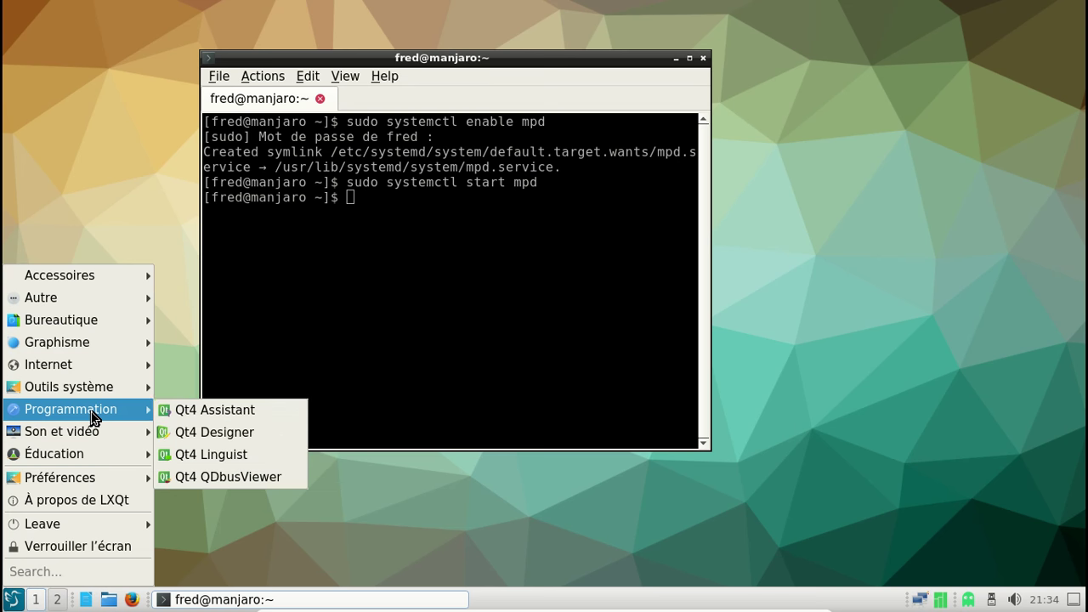
mouse_move(97, 478)
mouse_move(220, 483)
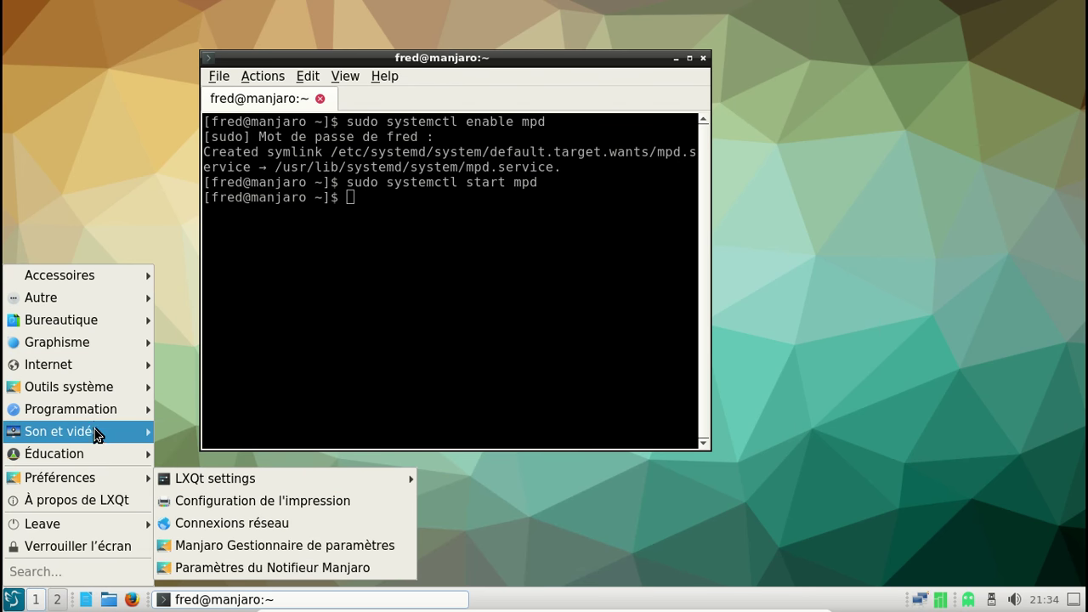
mouse_move(100, 390)
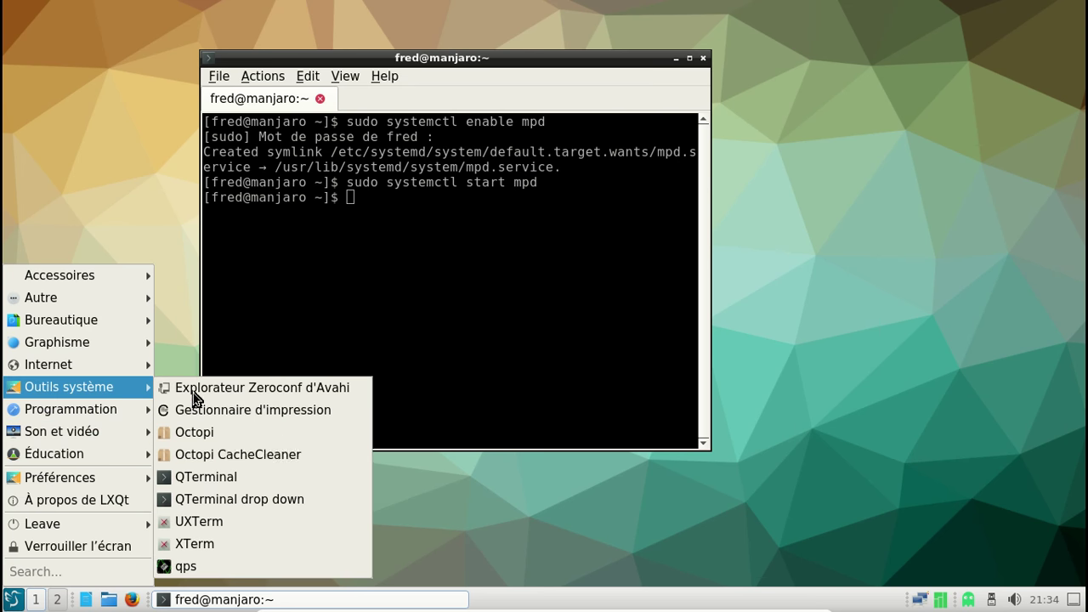
click(228, 567)
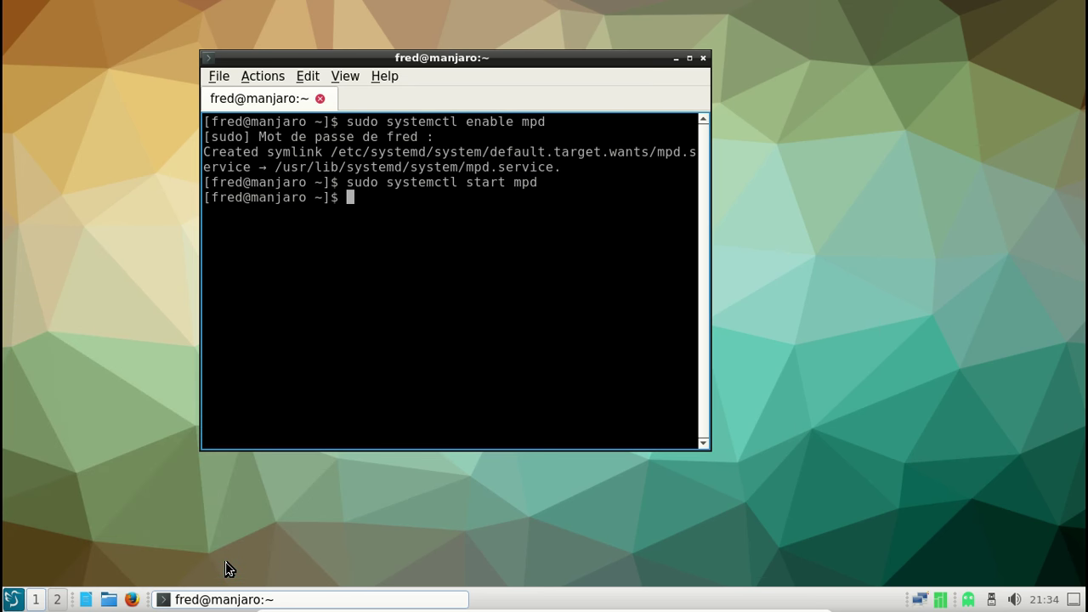
mouse_move(677, 313)
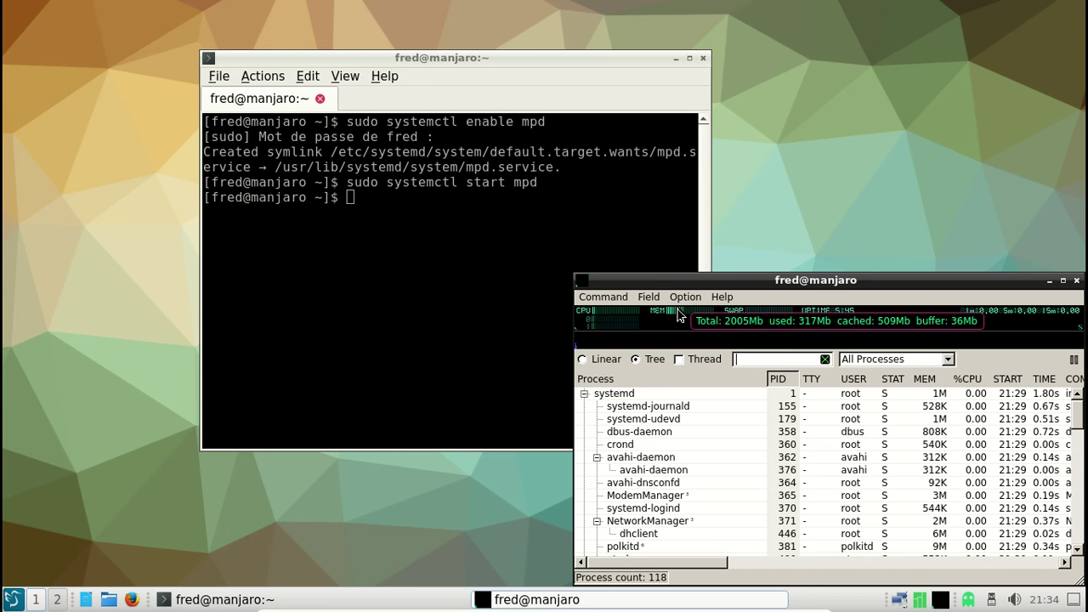
drag(684, 280, 452, 214)
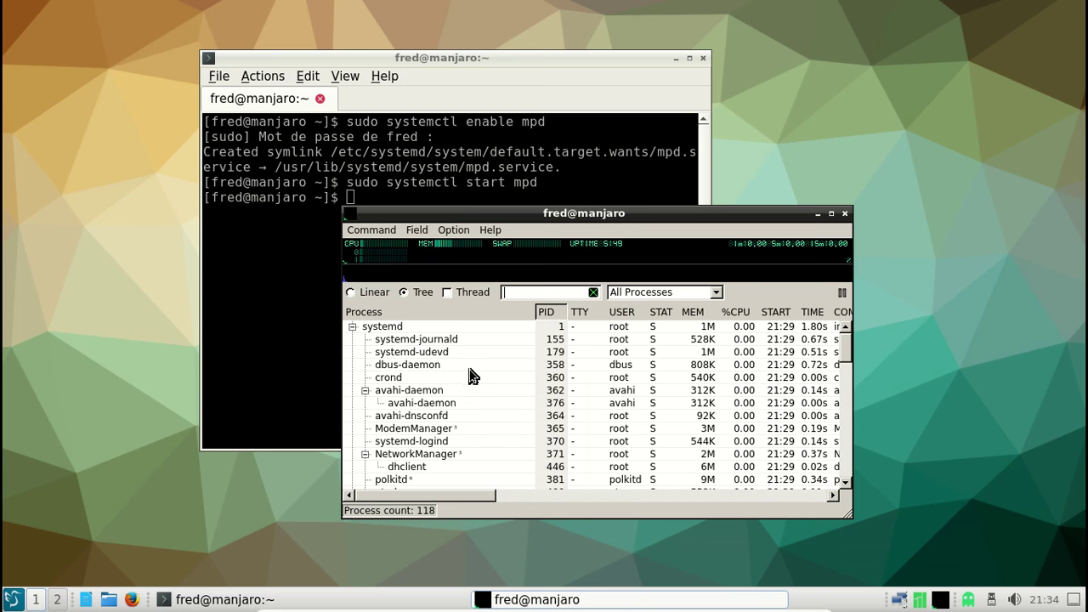
Close qps, keep QTerminal open, and fetch featherpad-git with 'yaourt -G featherpad-git'.
click(844, 215)
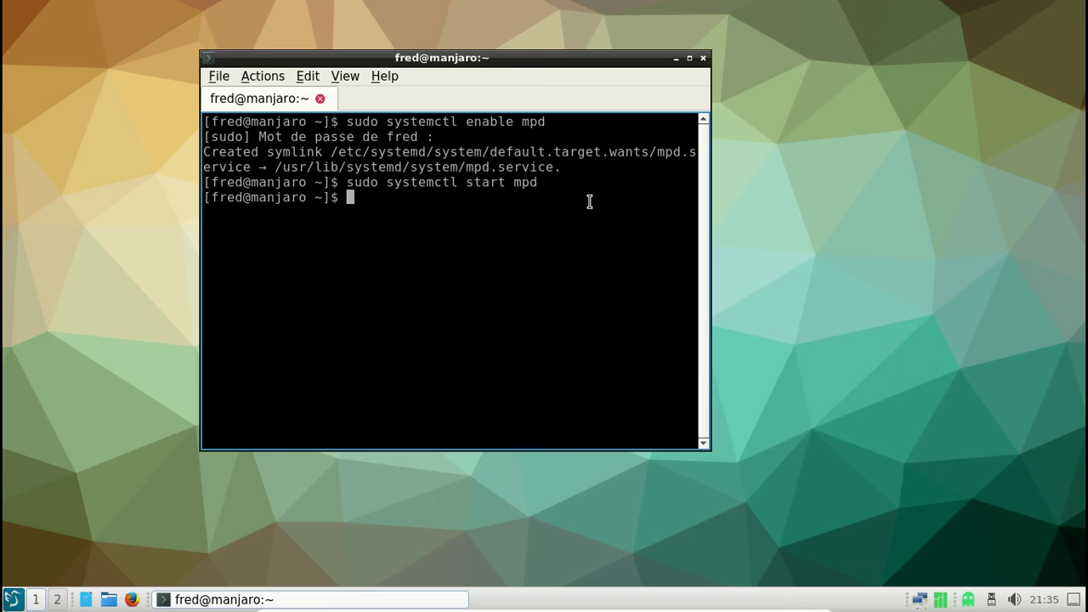
click(702, 59)
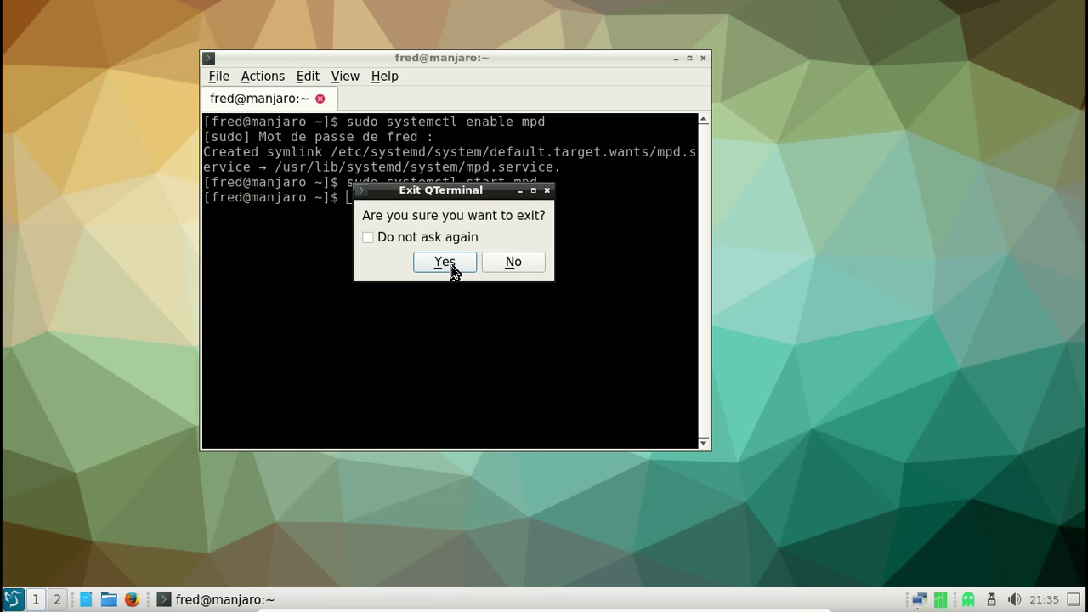
click(530, 263)
text(yaourt -G featherpad-git)
key(Return)
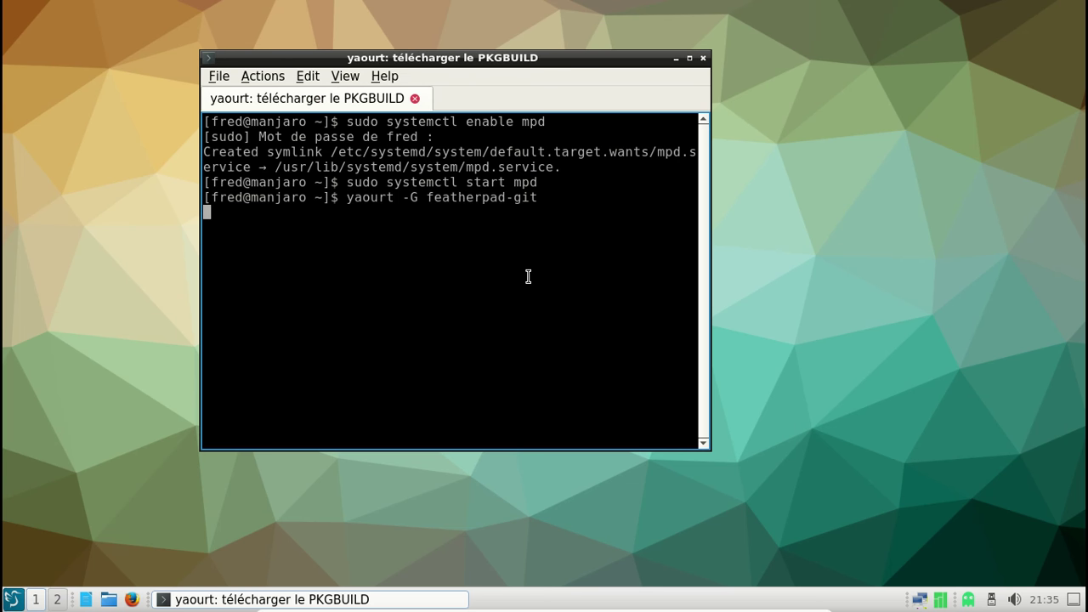
Enter the featherpad-git folder and run 'makepkg -si' to build and install FeatherPad.
text(cd fe)
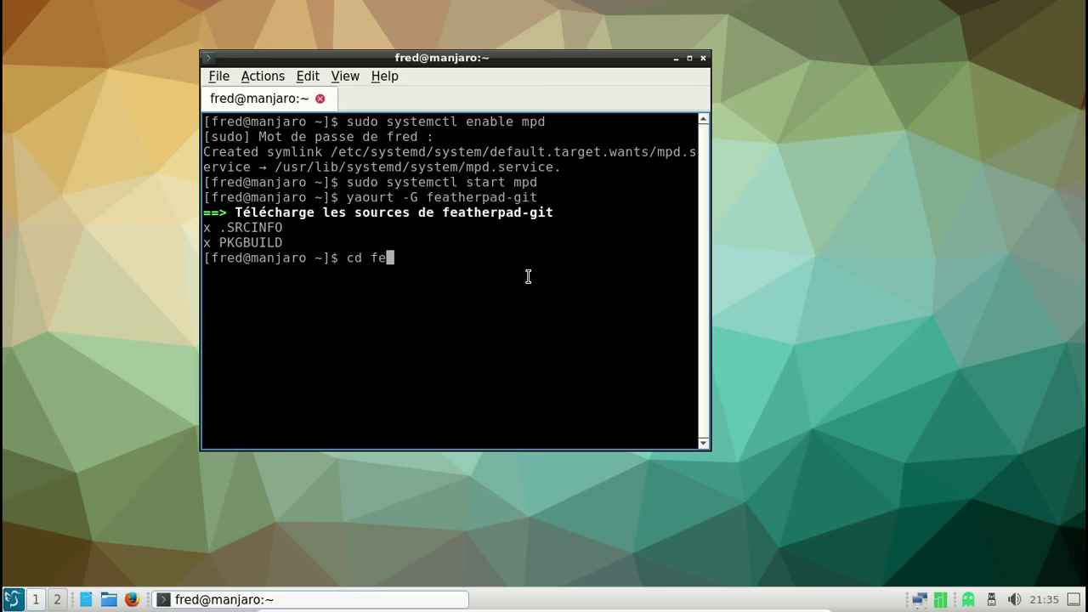
key(Tab)
key(Return)
text(mak)
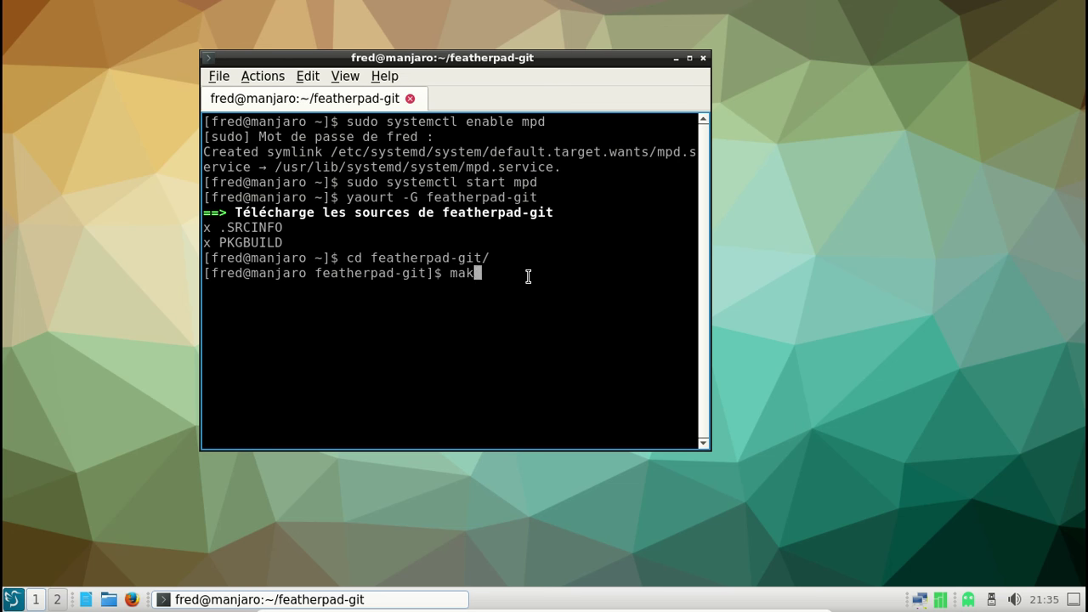
text(epkg -si)
key(Return)
key(Return)
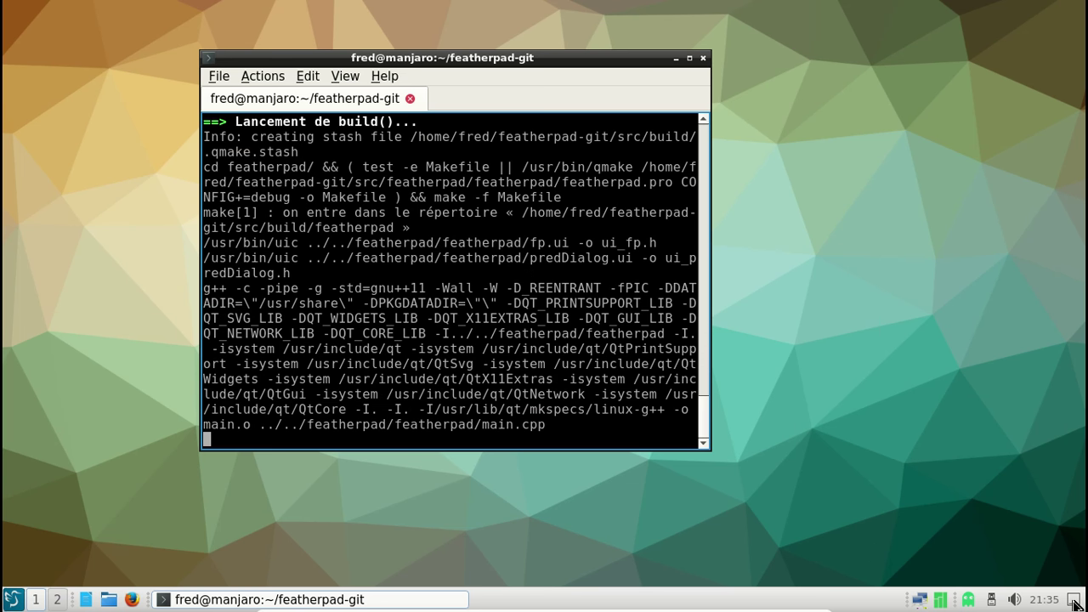
right_click(846, 603)
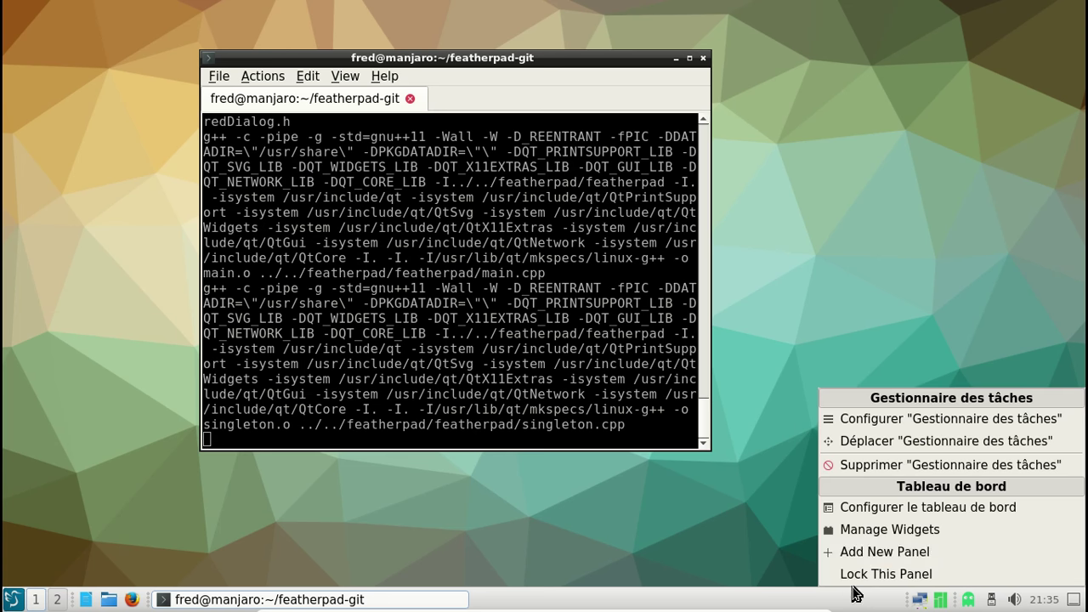
Move the Montrer le bureau widget up six places in the panel's widget list.
click(862, 532)
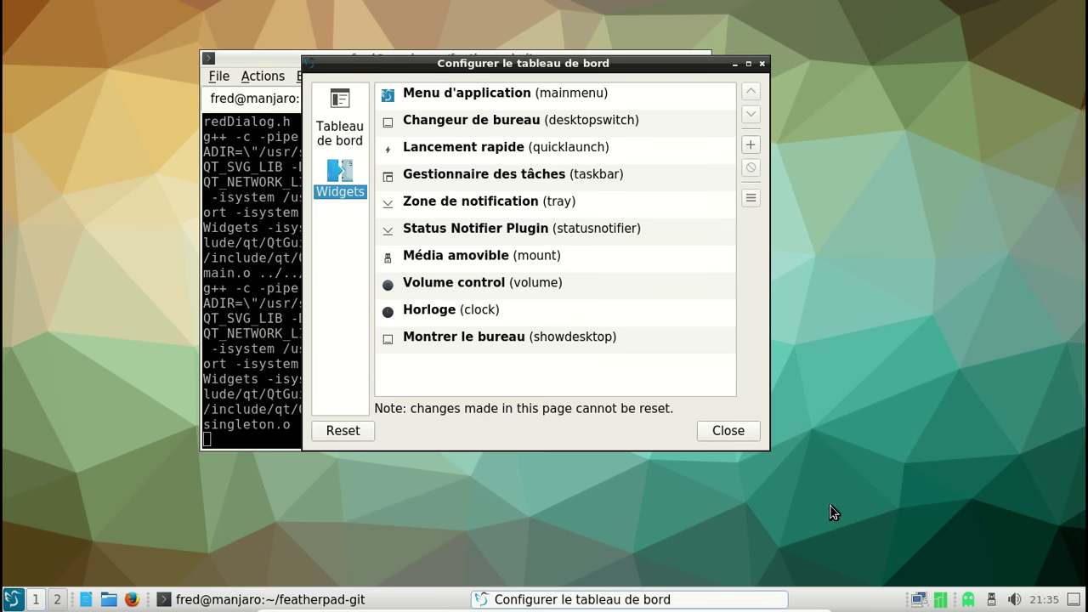
click(557, 345)
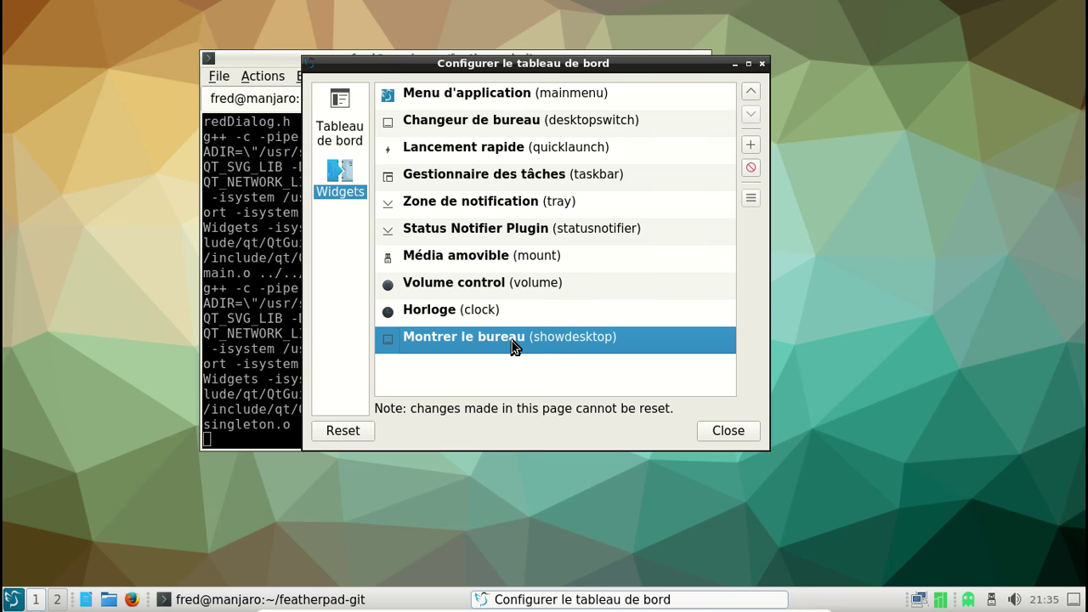
click(754, 93)
click(754, 93)
click(754, 93)
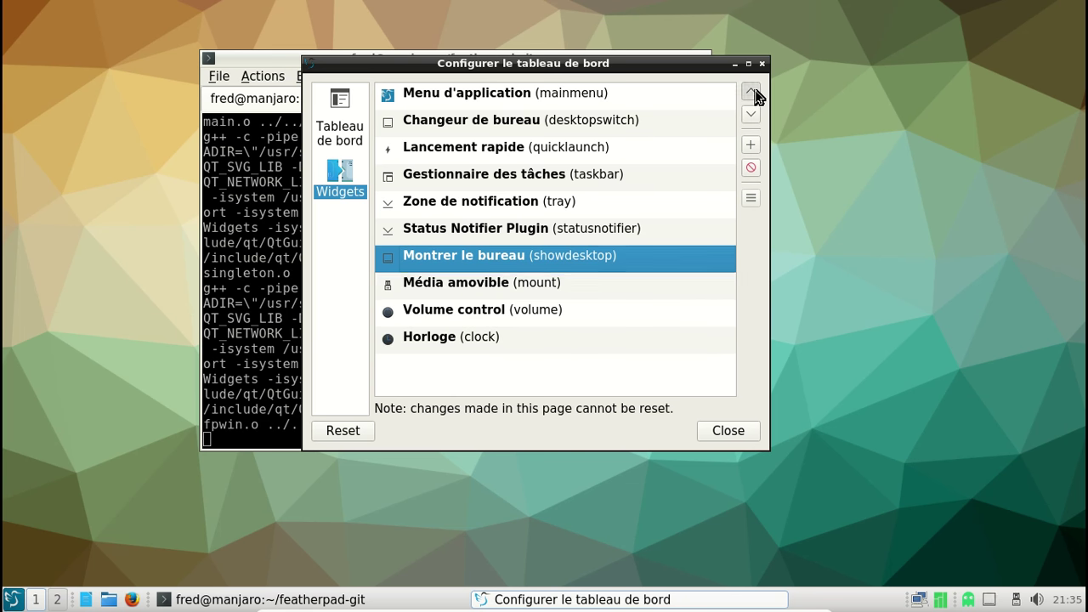
click(755, 94)
click(754, 93)
click(753, 94)
click(753, 93)
click(753, 93)
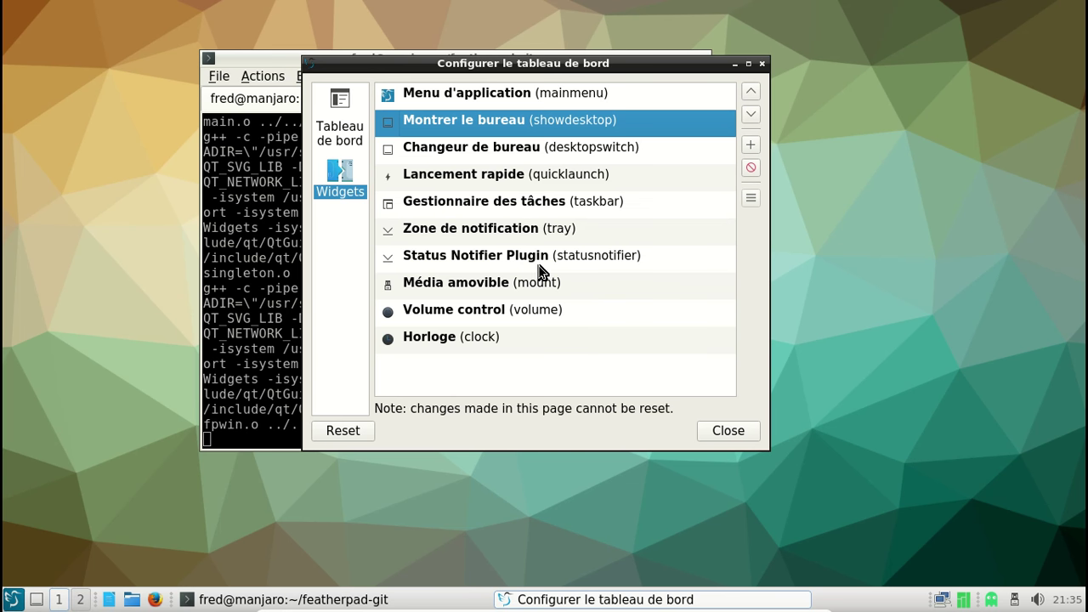
Browse the addable widgets, including Capteurs, close the picker without adding any, and show the panel page.
click(751, 146)
scroll(655, 220, down, 3)
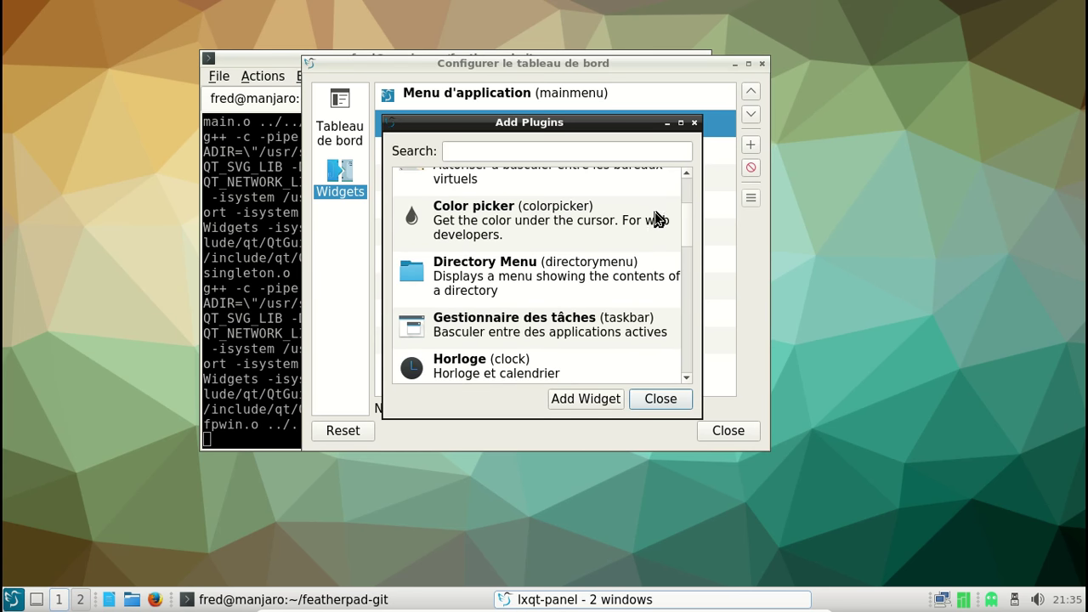
scroll(656, 219, down, 3)
scroll(656, 219, up, 3)
scroll(655, 219, down, 4)
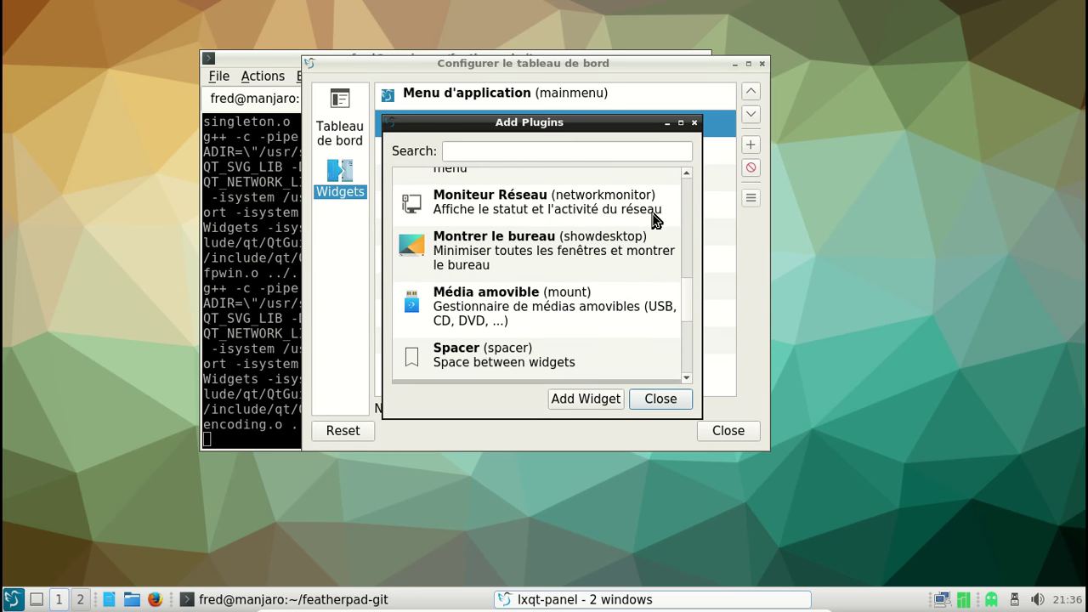
click(558, 256)
drag(599, 125, 792, 169)
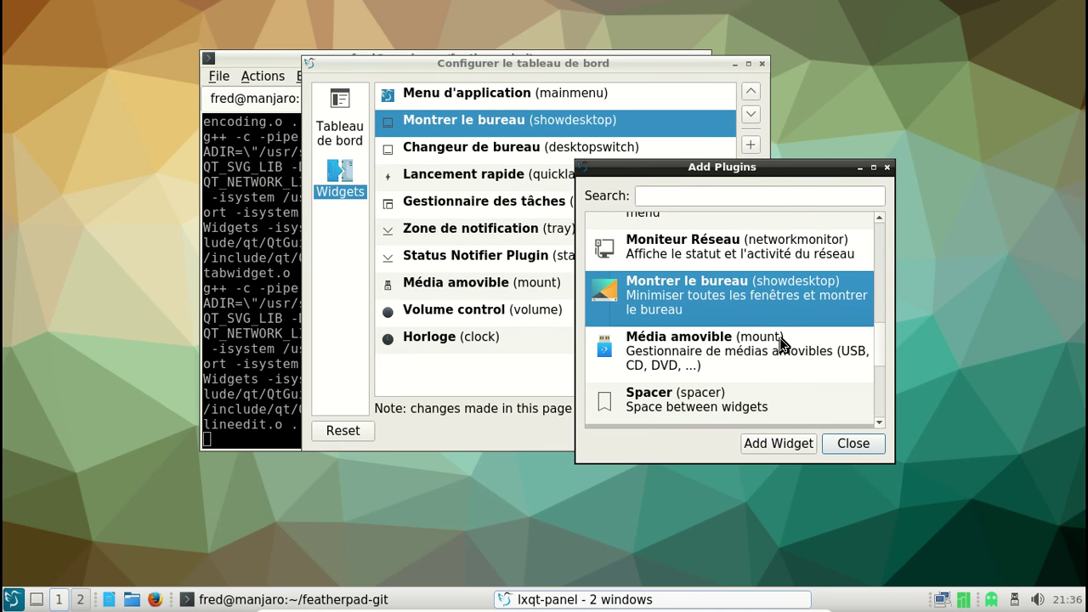
scroll(782, 339, down, 4)
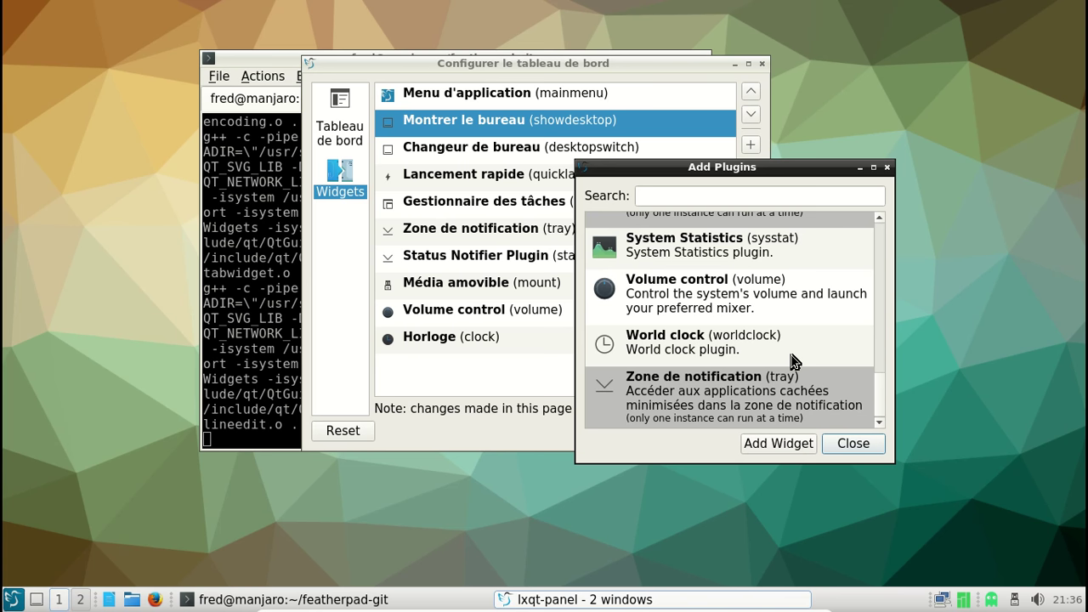
scroll(791, 356, up, 8)
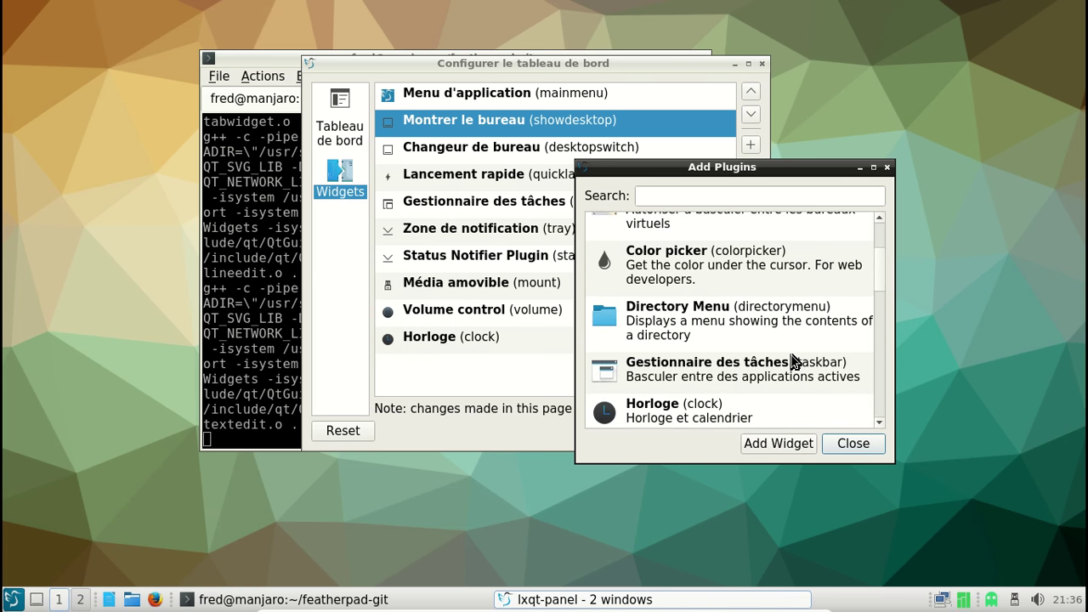
scroll(792, 360, up, 3)
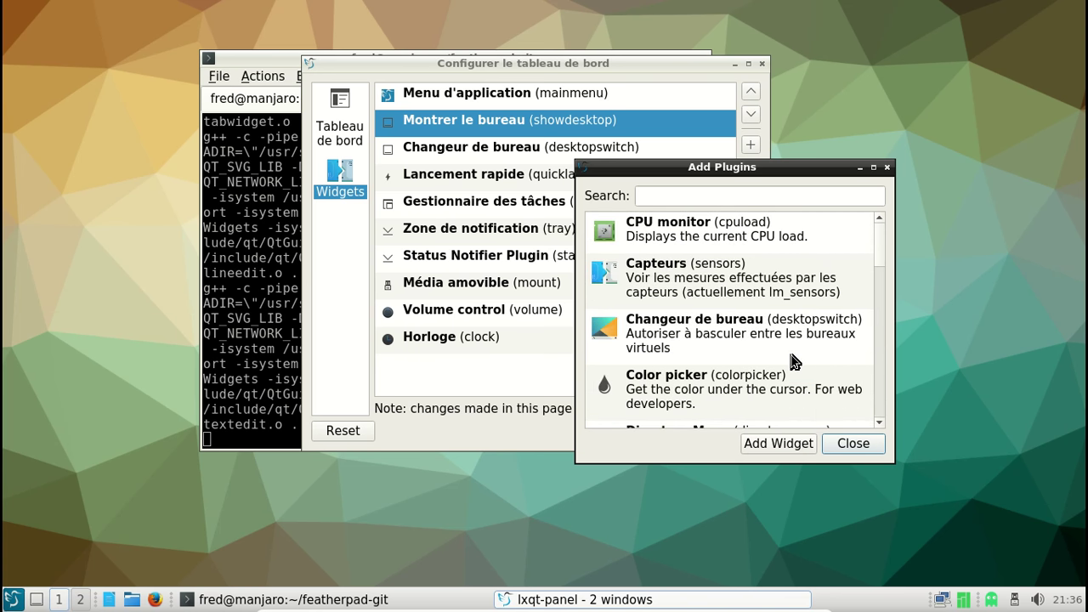
click(778, 293)
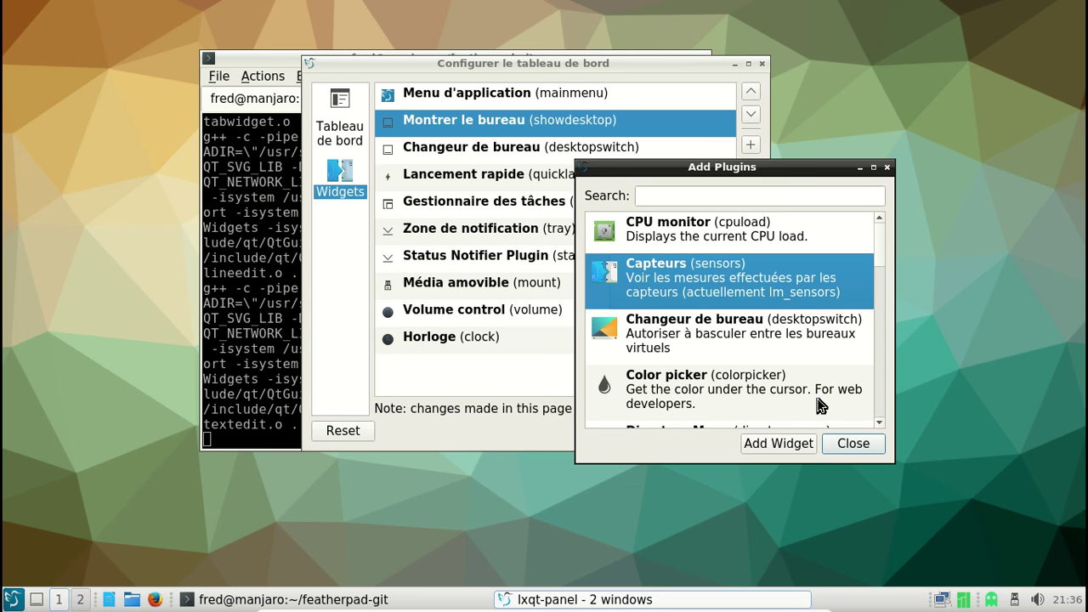
click(886, 168)
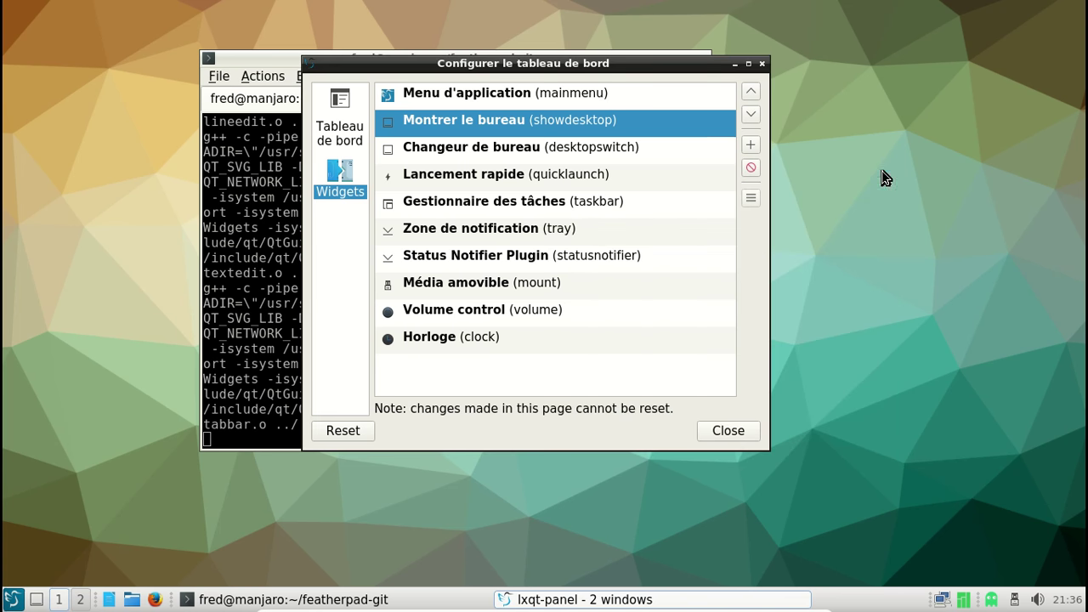
click(331, 126)
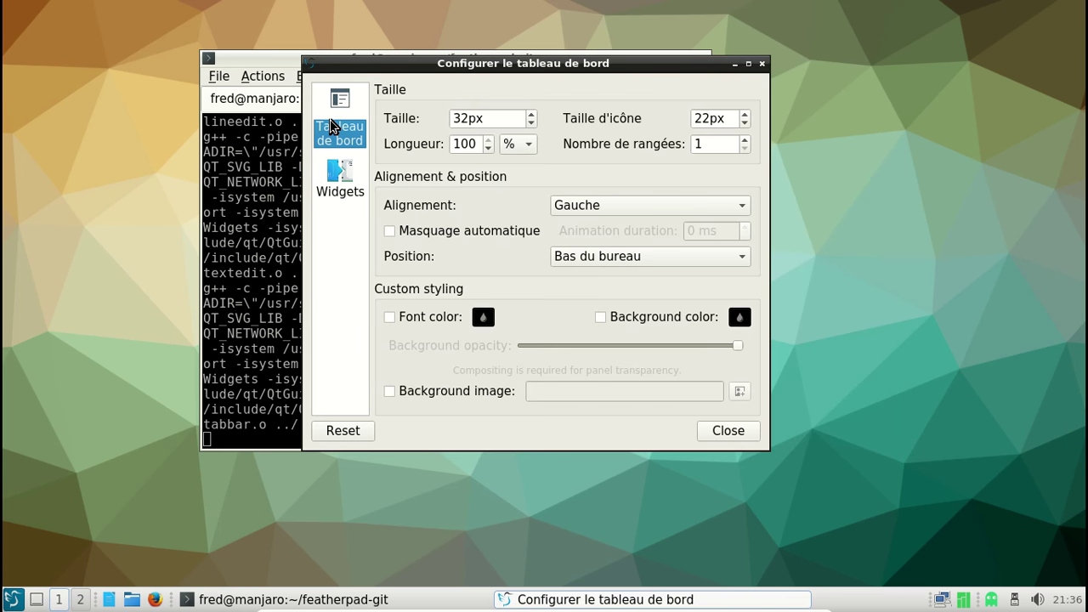
Close the panel settings, reposition the terminal, and open PCManFM-Qt on the home folder.
click(762, 64)
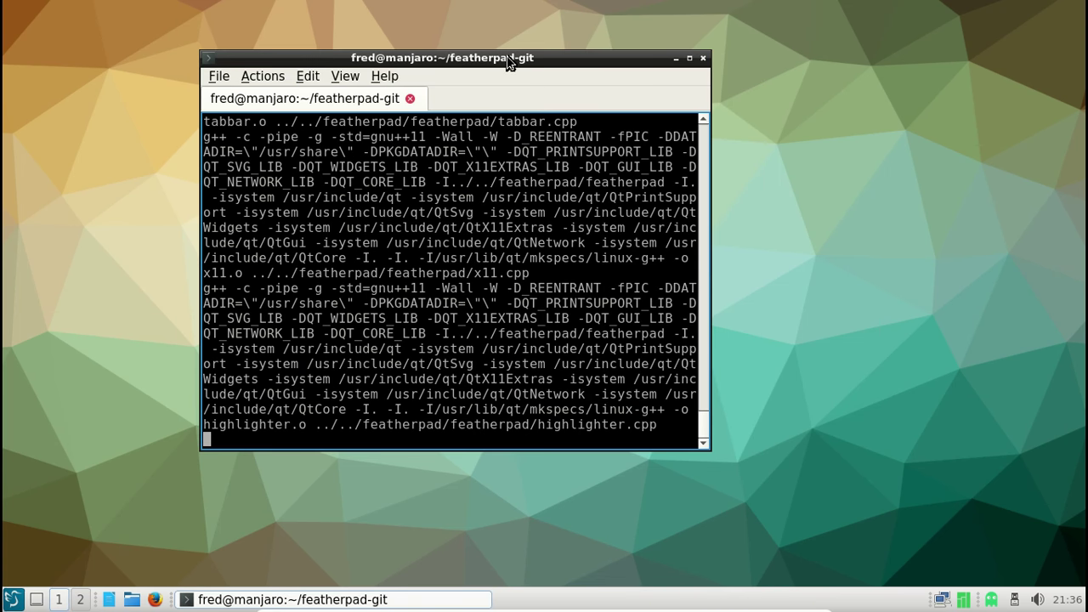
drag(508, 62, 630, 45)
click(131, 592)
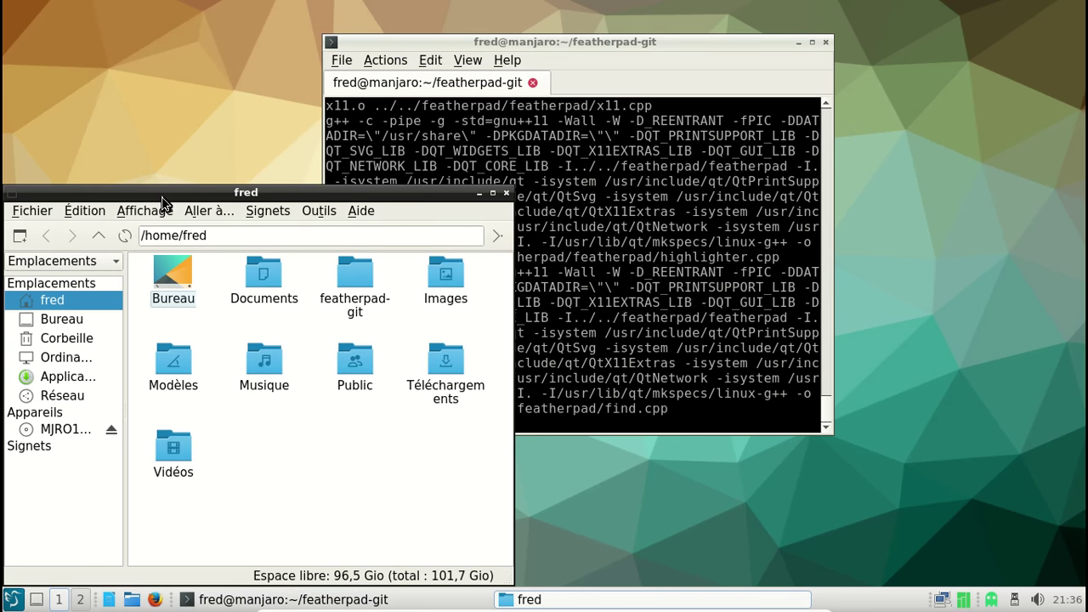
drag(174, 192, 363, 117)
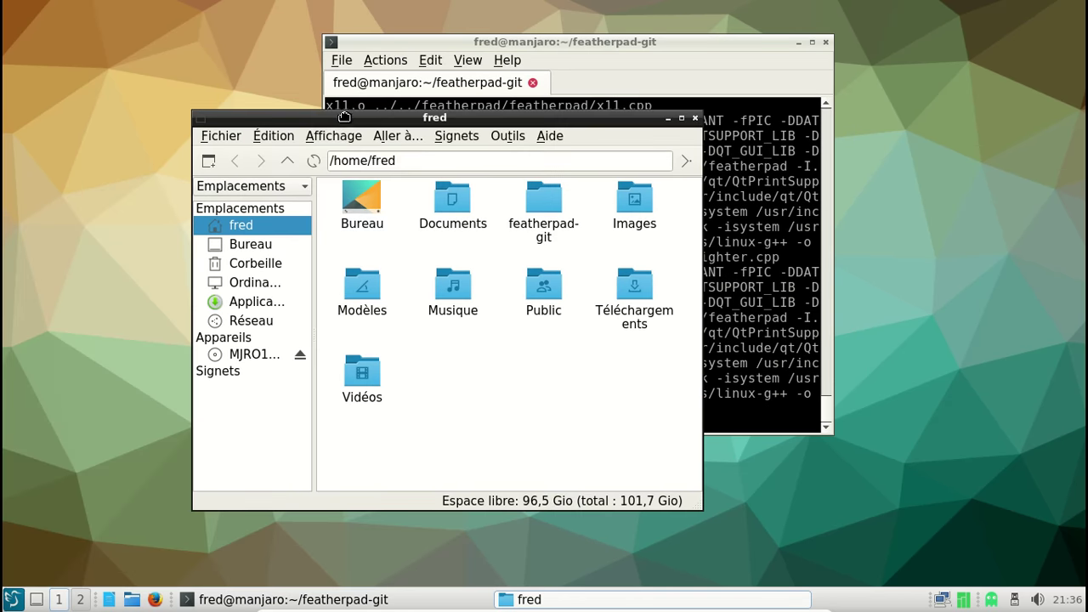
Check PCManFM-Qt's version (0.11.1) in its About box, then close the file manager.
click(548, 136)
click(557, 159)
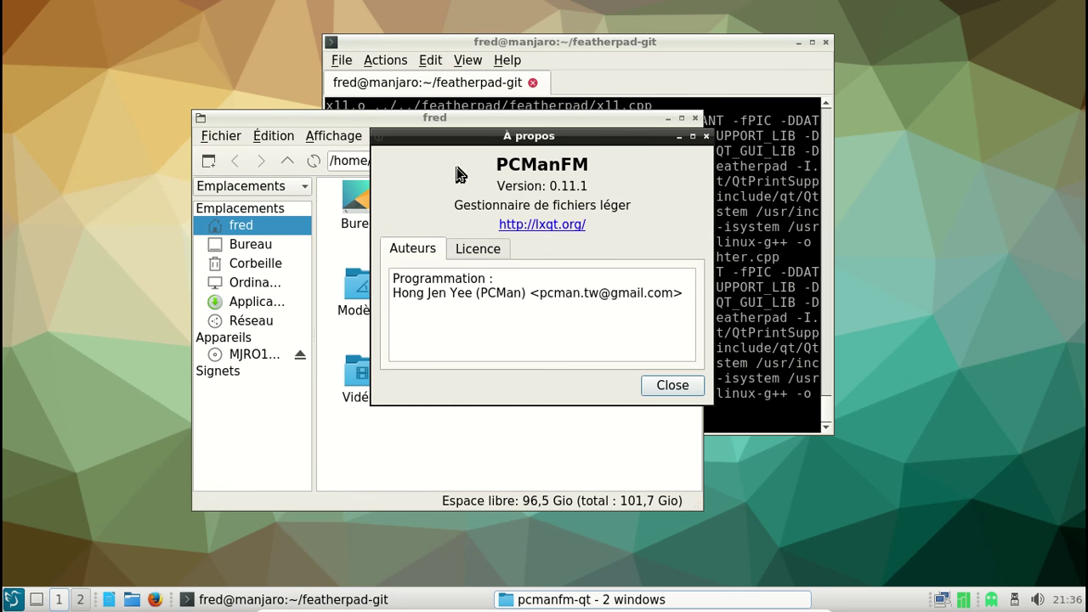
click(705, 136)
click(694, 118)
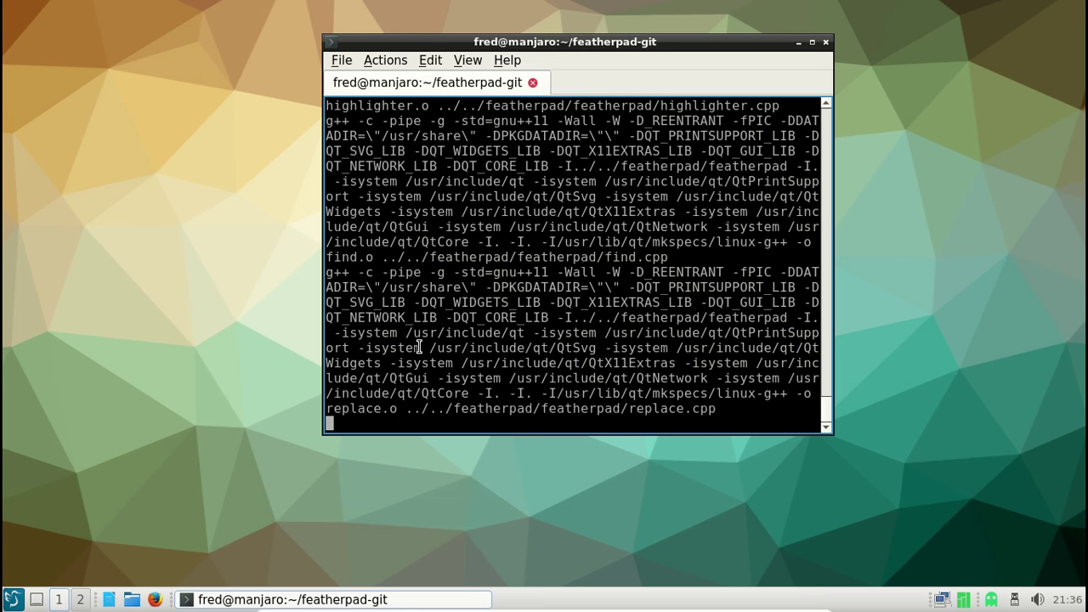
click(14, 599)
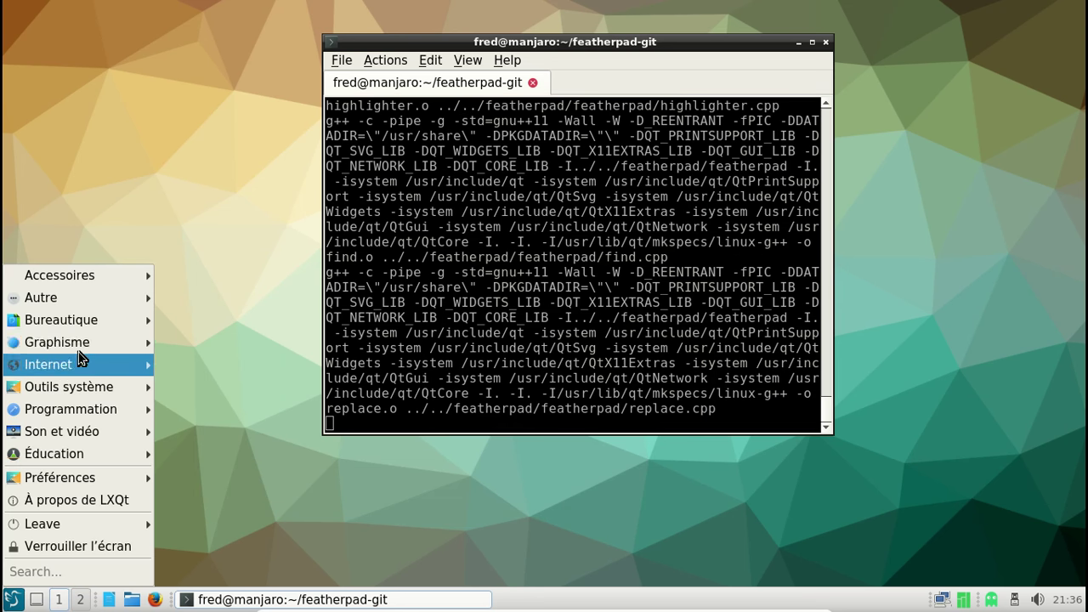
mouse_move(140, 320)
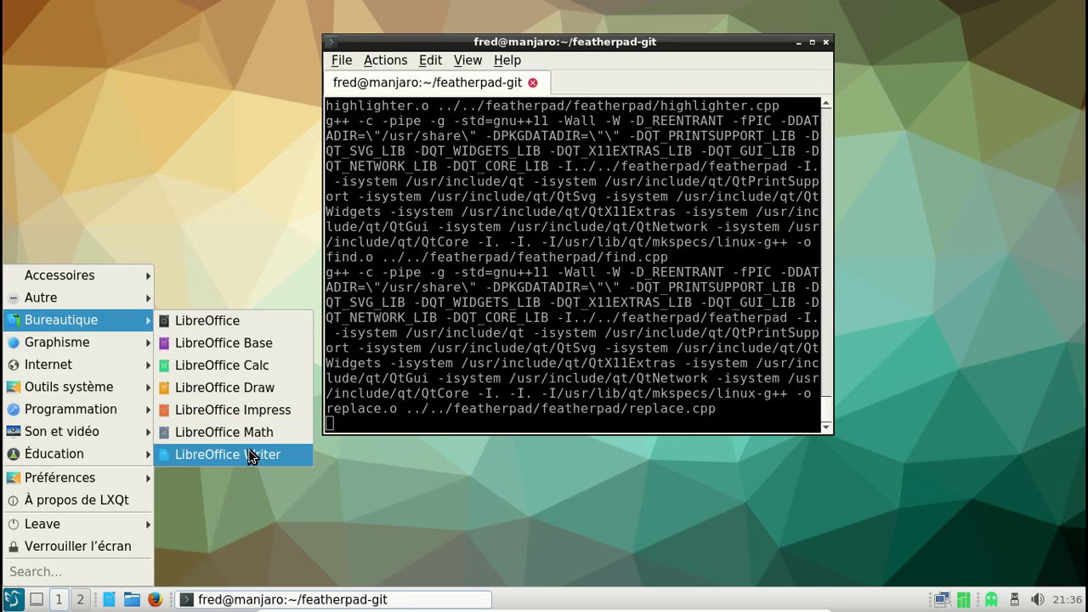
click(251, 457)
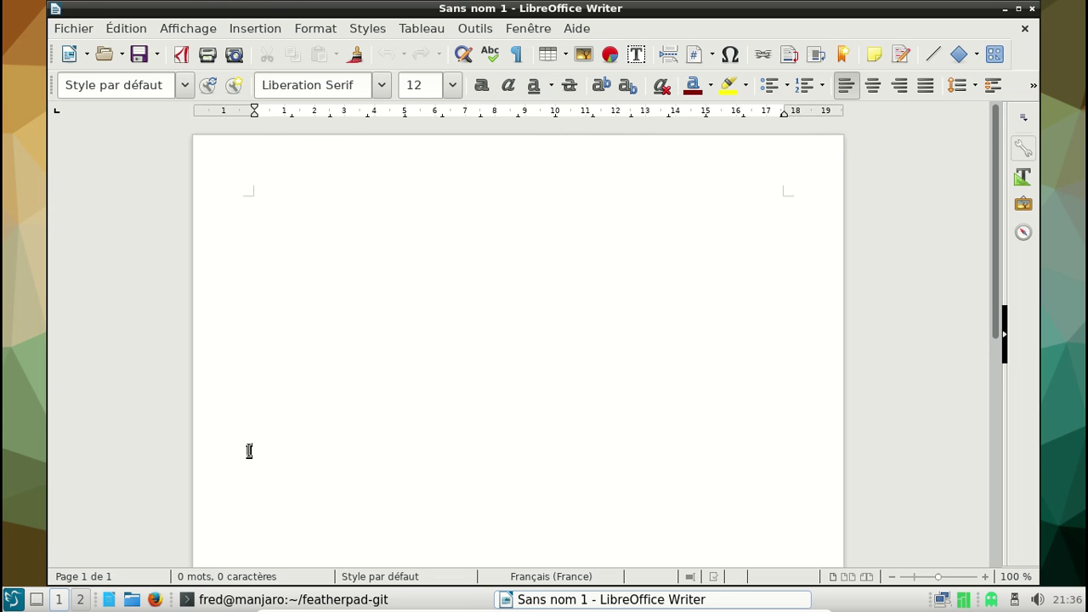
click(579, 30)
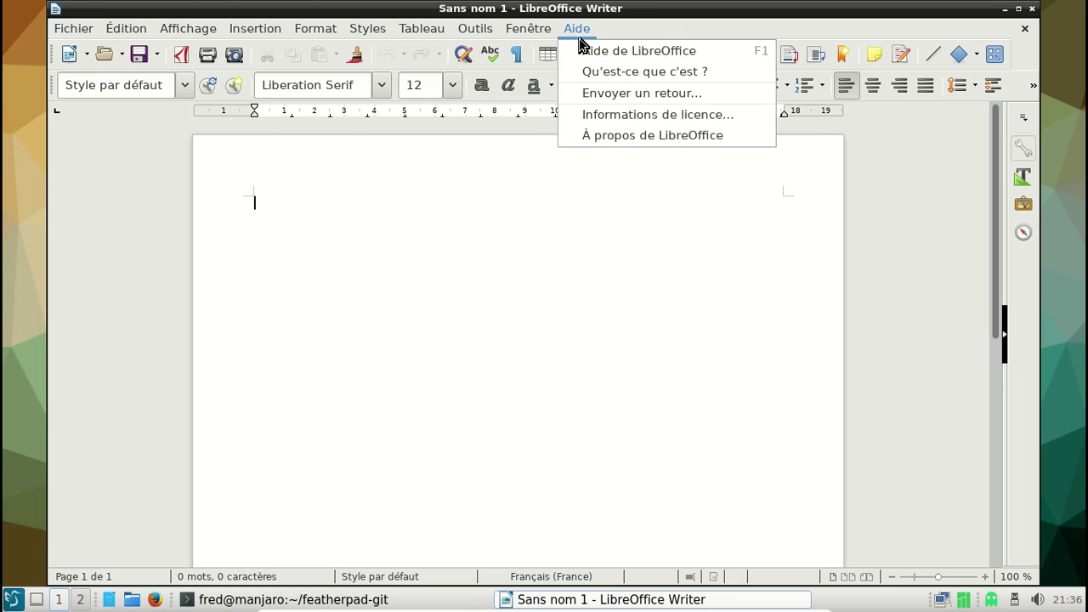
click(597, 138)
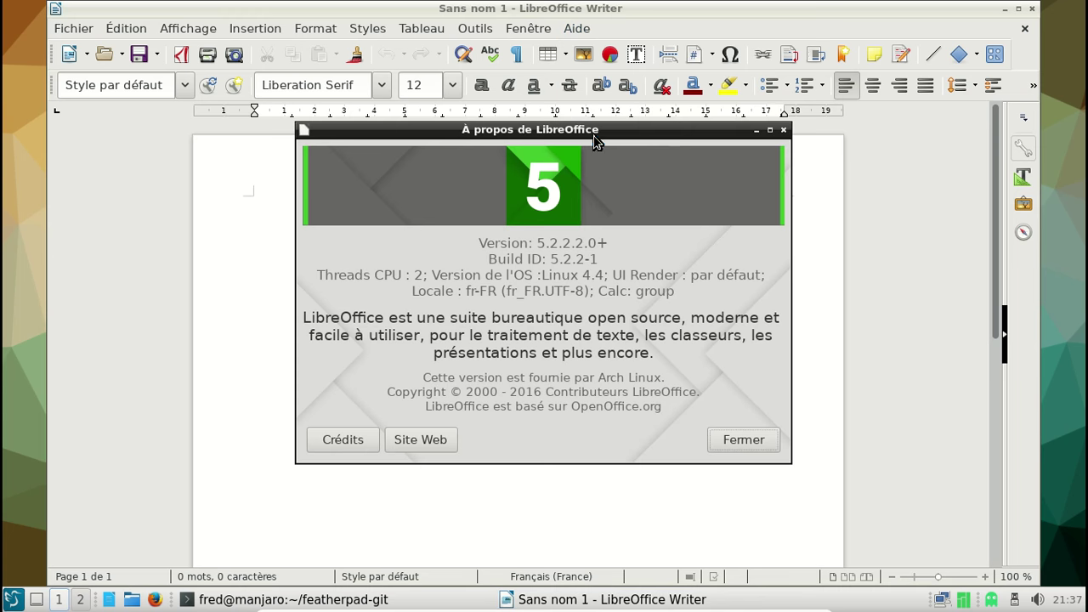
click(783, 131)
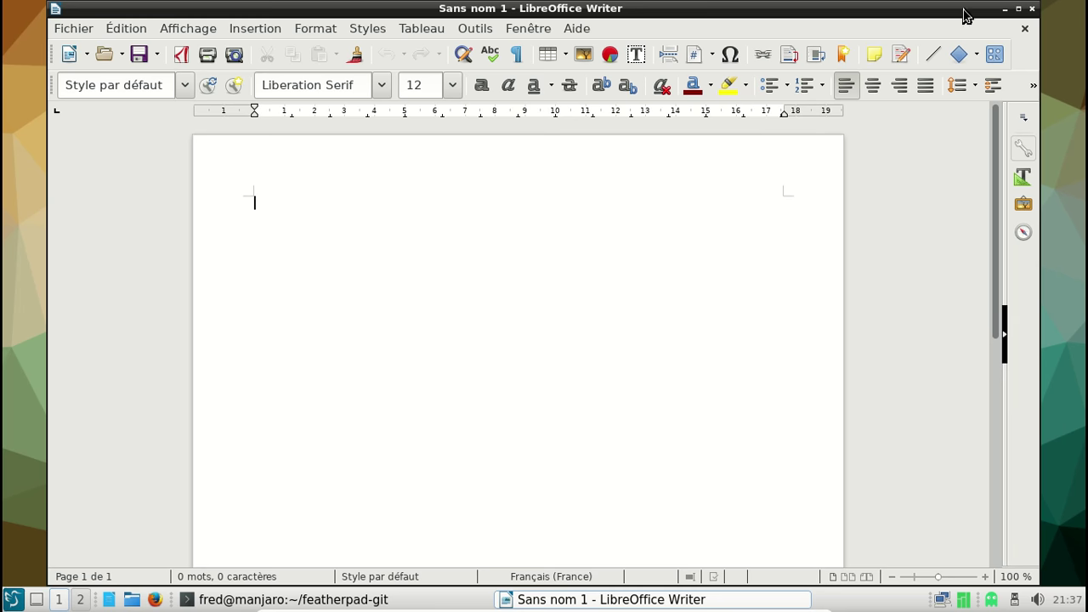
click(1033, 10)
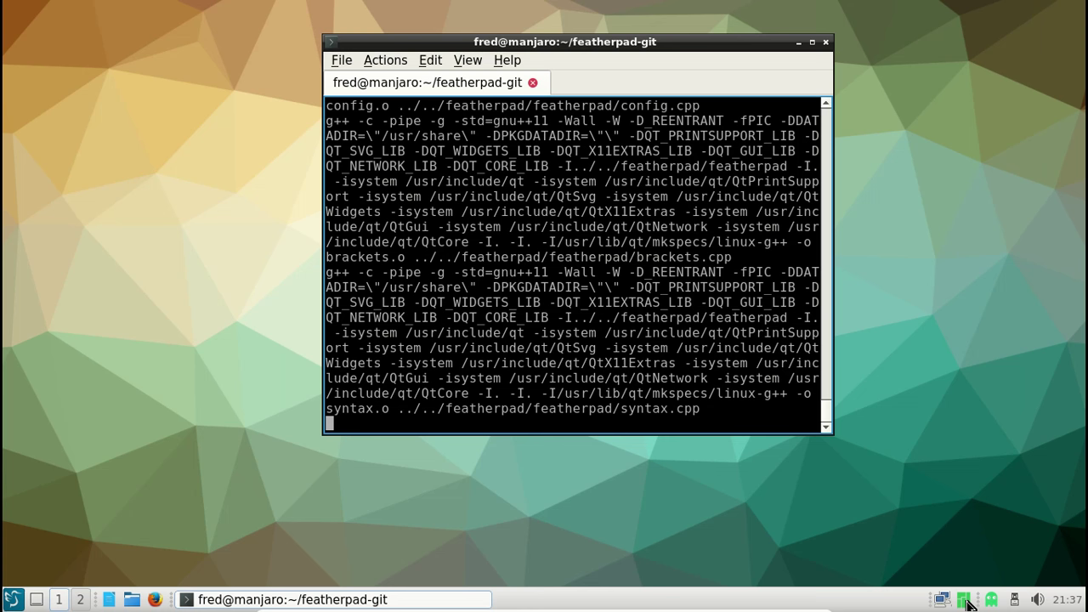
right_click(969, 603)
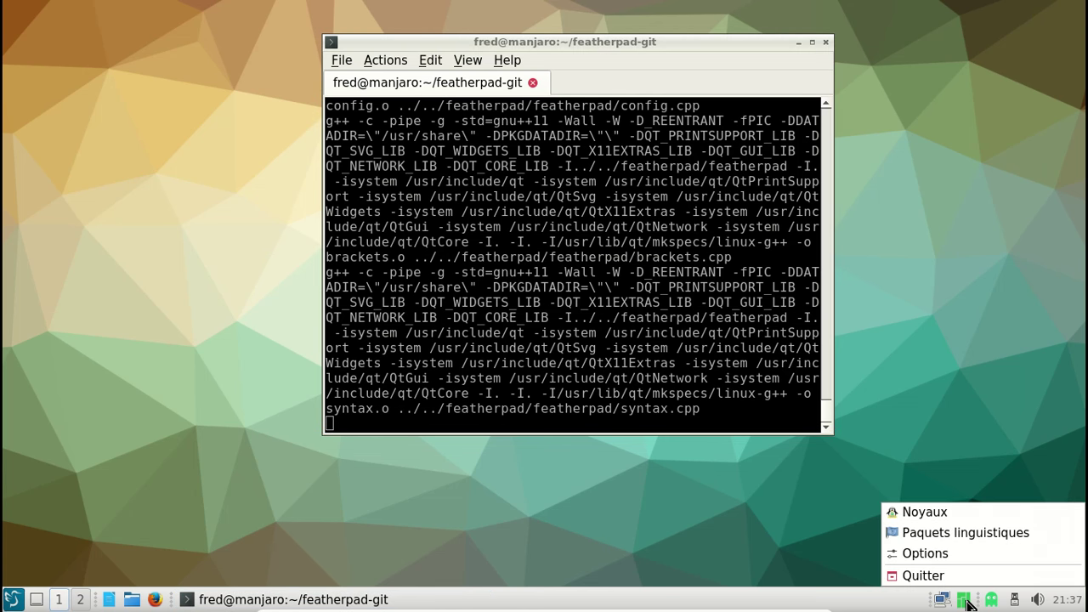
click(948, 555)
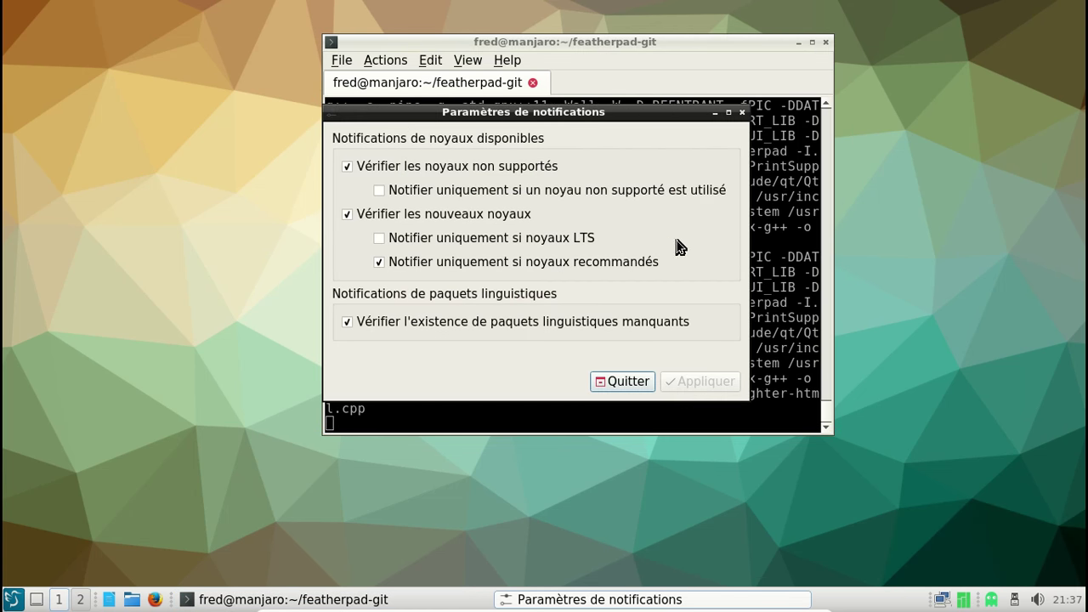
click(620, 381)
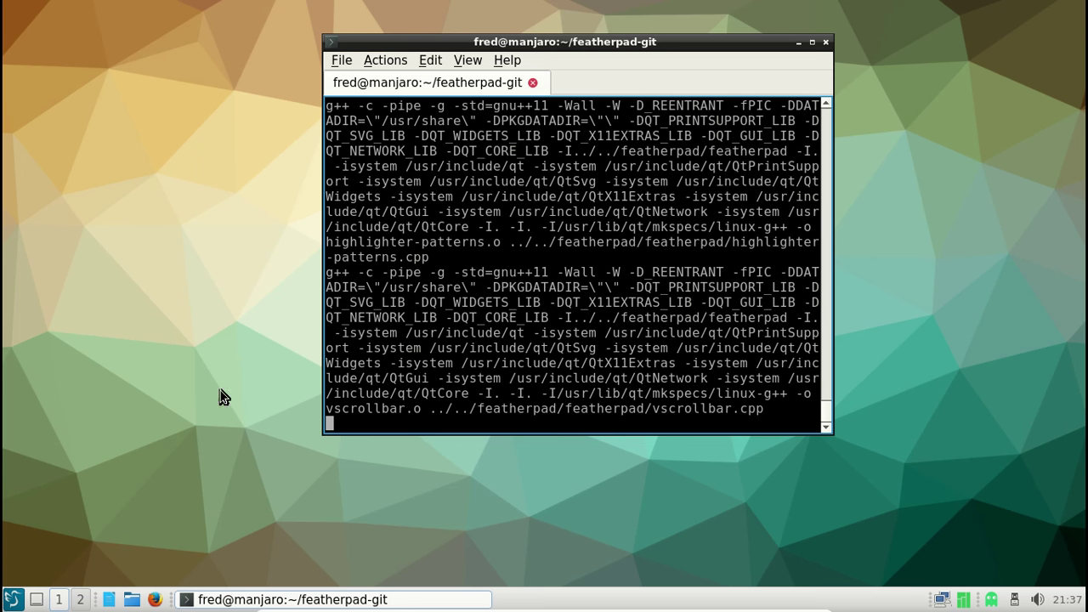
click(15, 601)
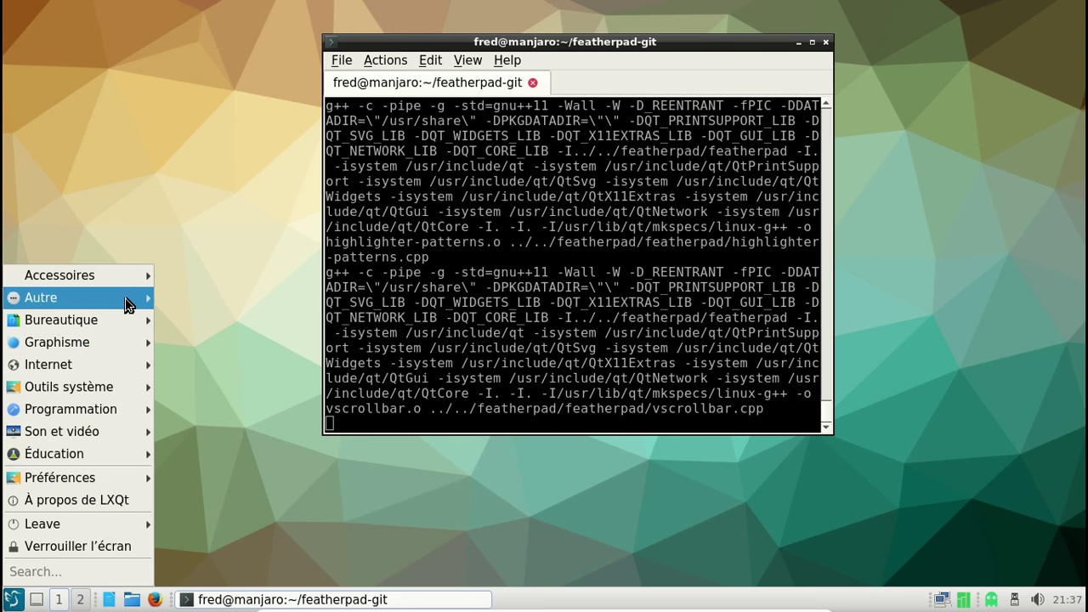
mouse_move(123, 281)
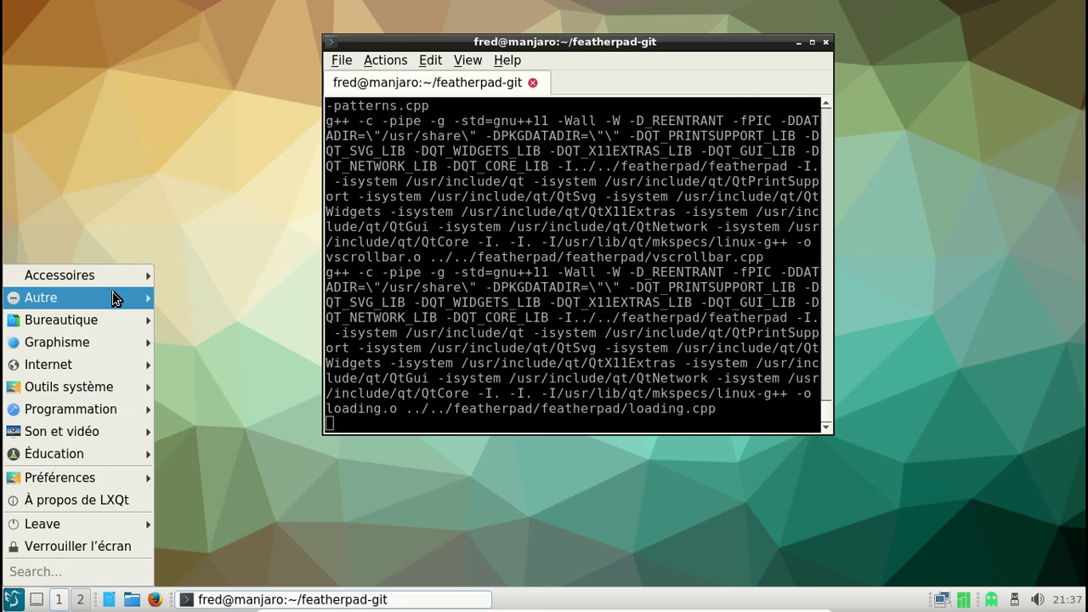
mouse_move(99, 343)
mouse_move(98, 366)
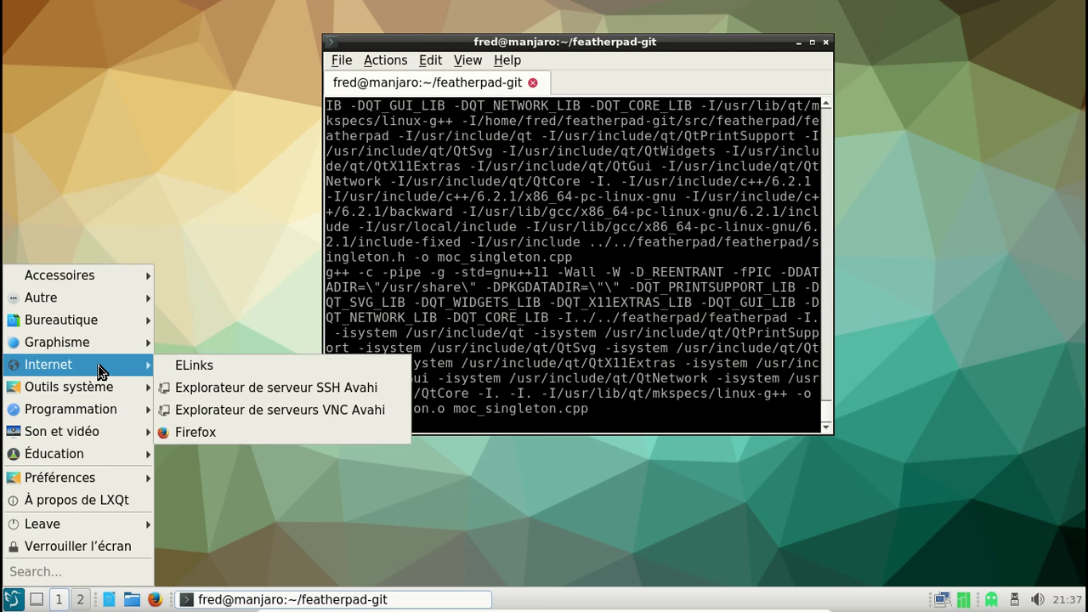
mouse_move(98, 389)
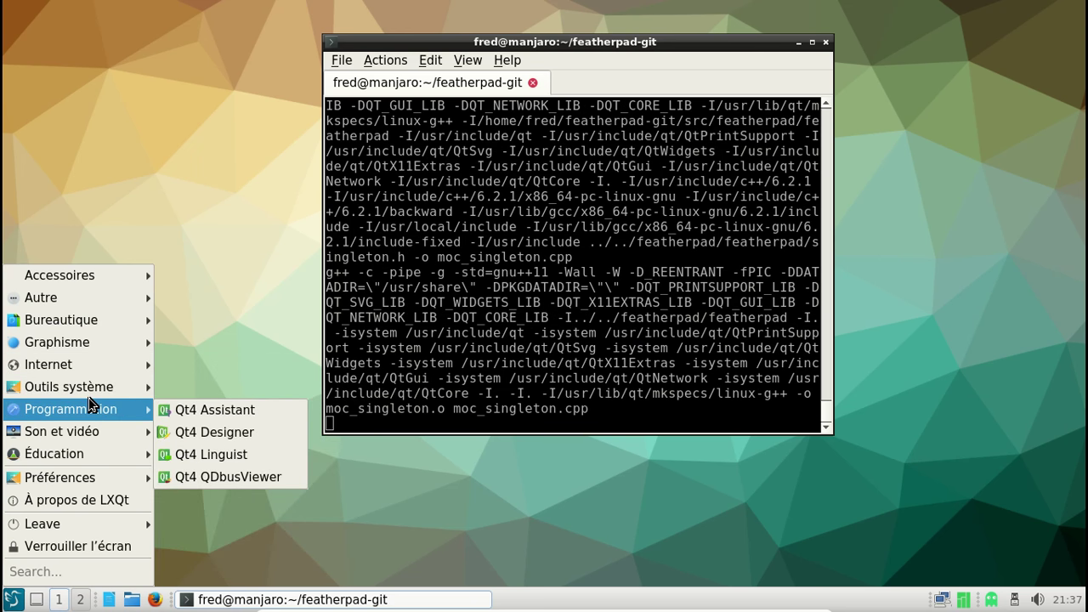
mouse_move(85, 431)
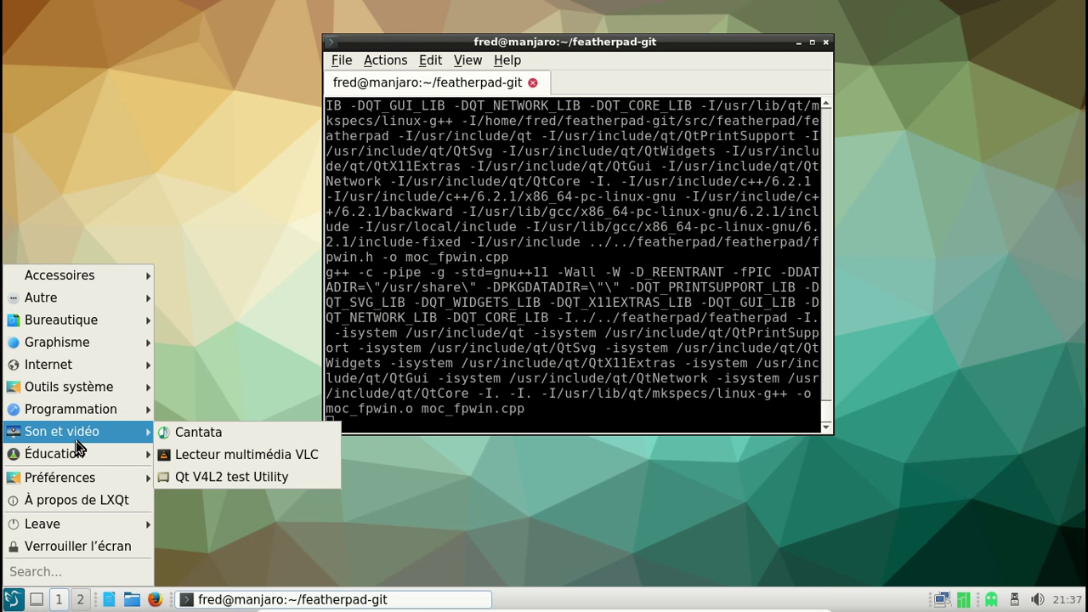
mouse_move(88, 454)
mouse_move(101, 476)
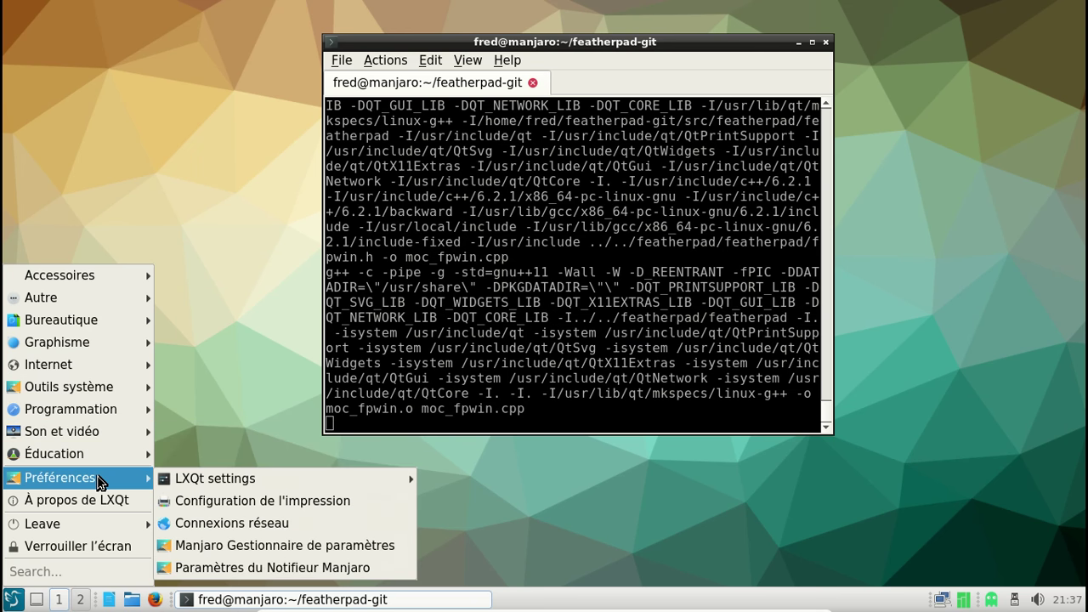
mouse_move(270, 480)
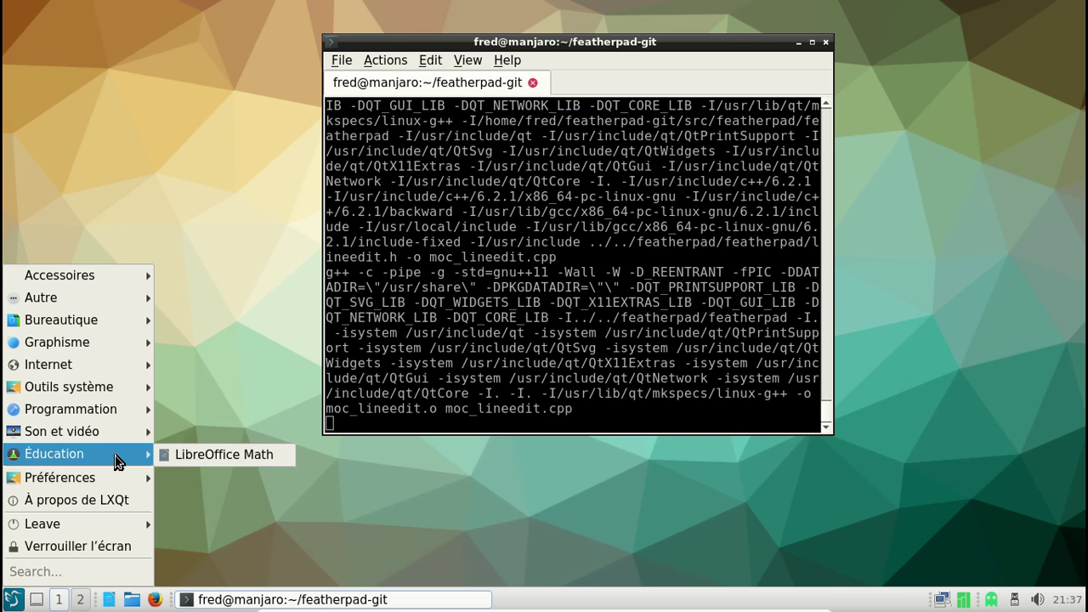
mouse_move(121, 432)
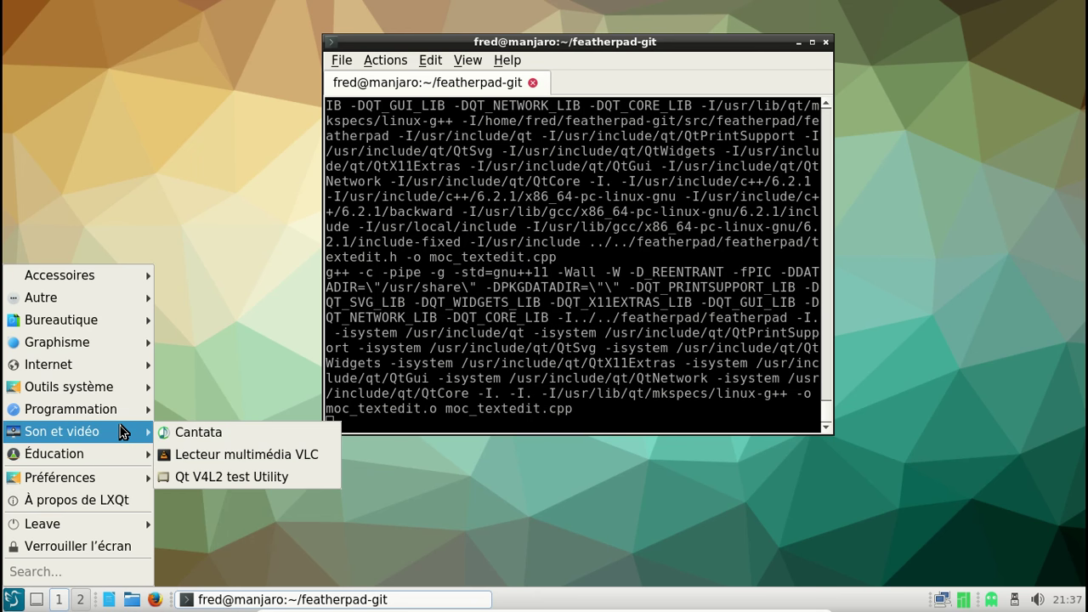
mouse_move(117, 412)
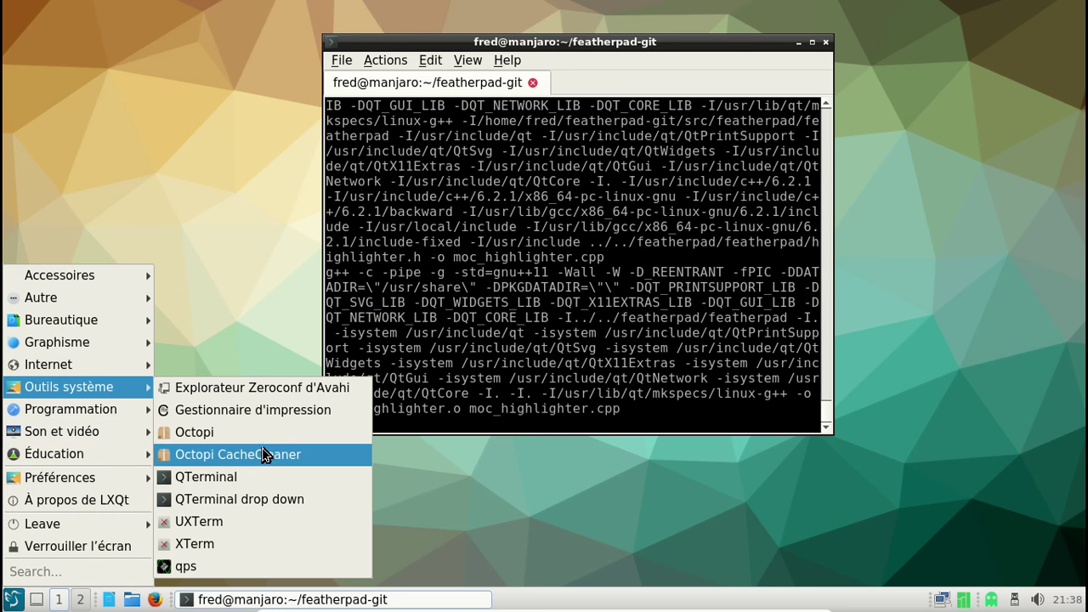
click(204, 354)
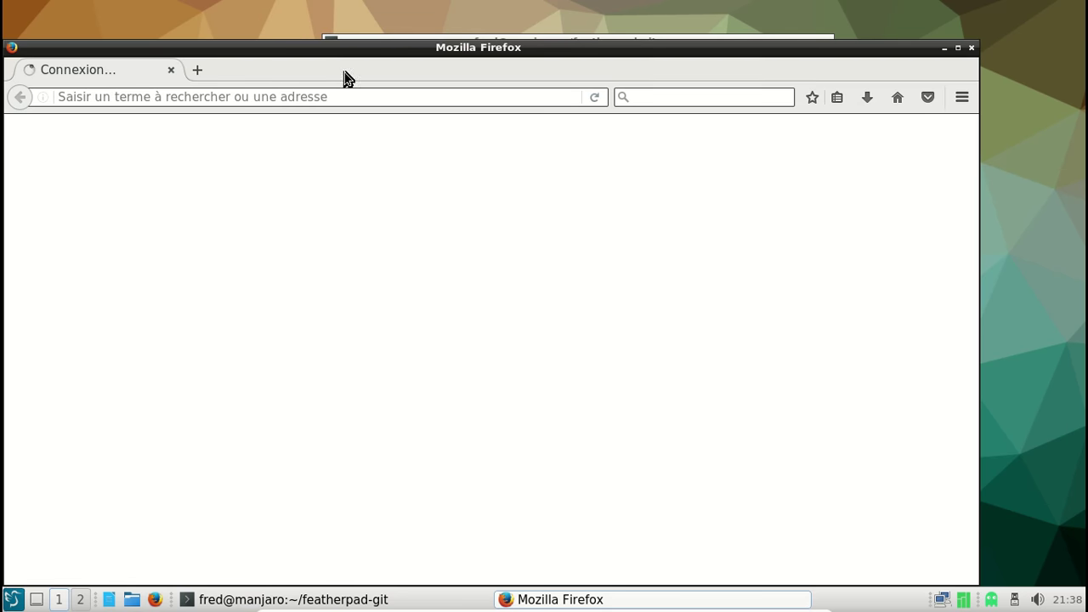
Load youtube.com in Firefox and dismiss the data-sharing notification.
drag(340, 48, 388, 23)
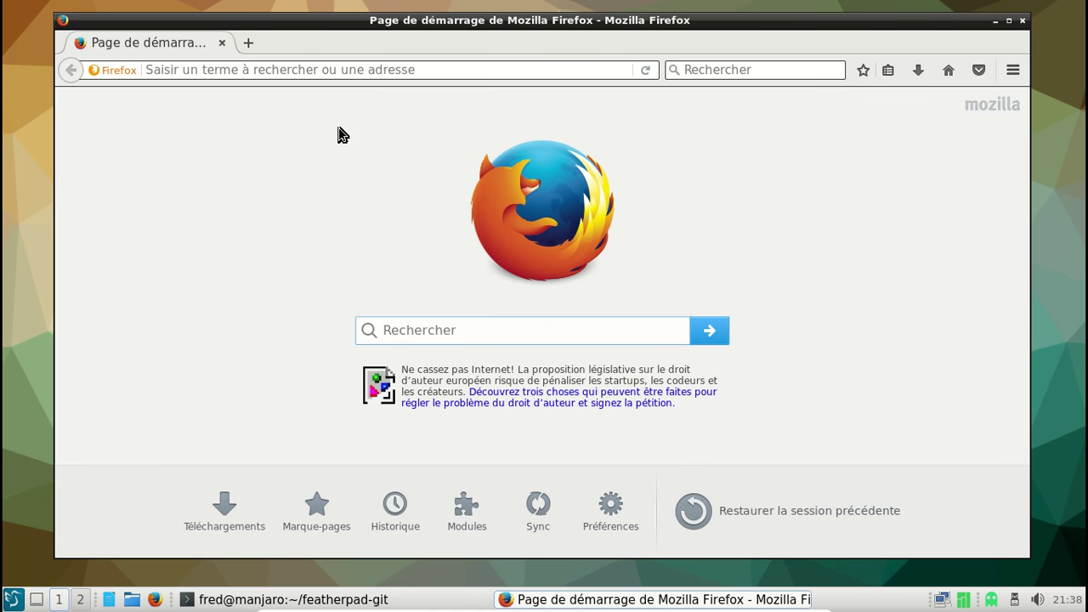
click(316, 69)
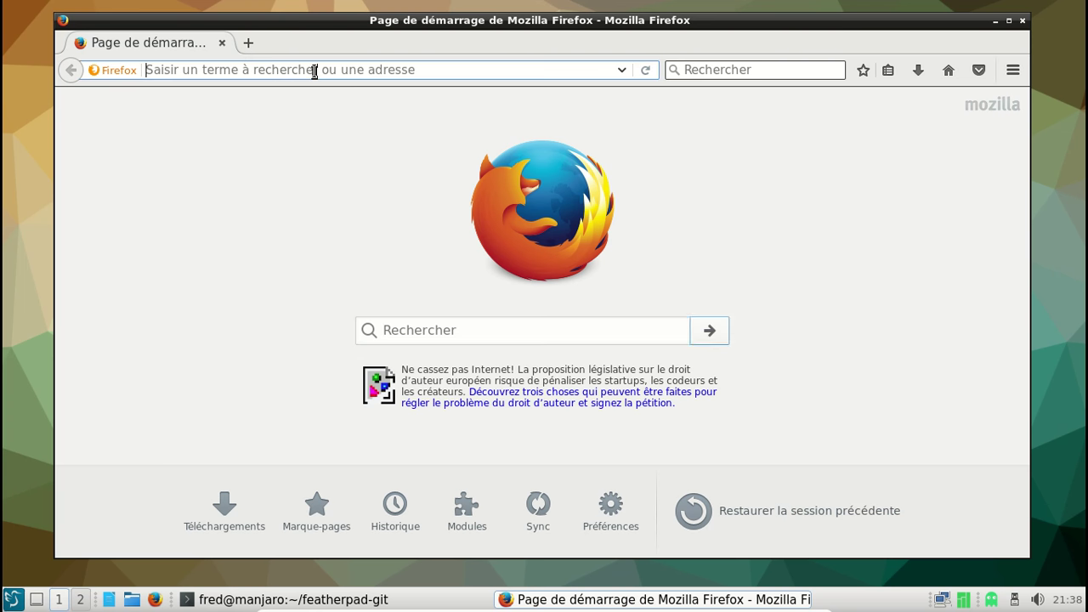
text(youtube.com/)
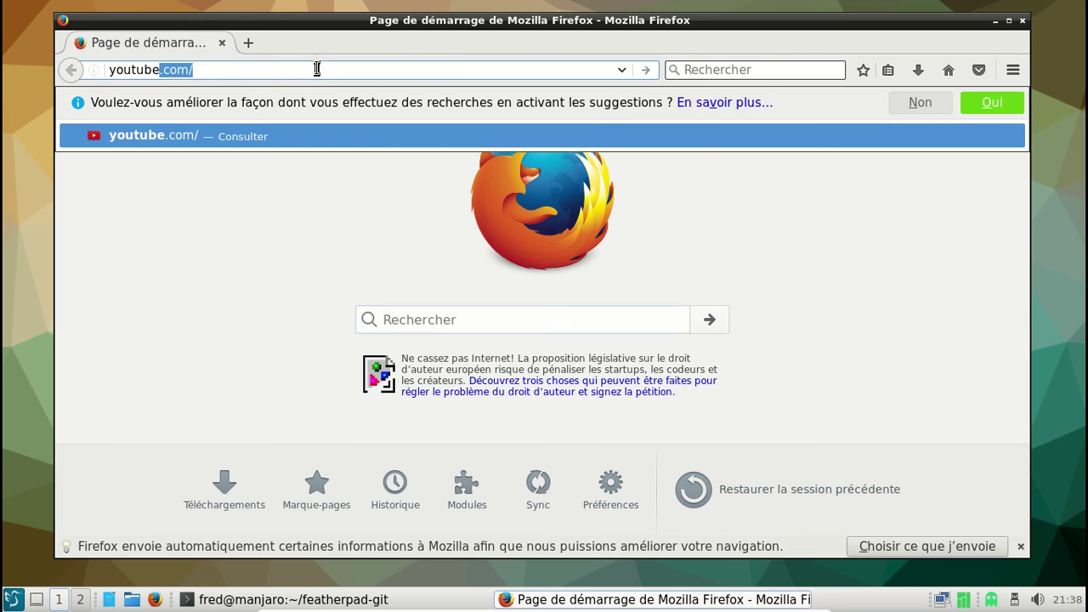
key(Return)
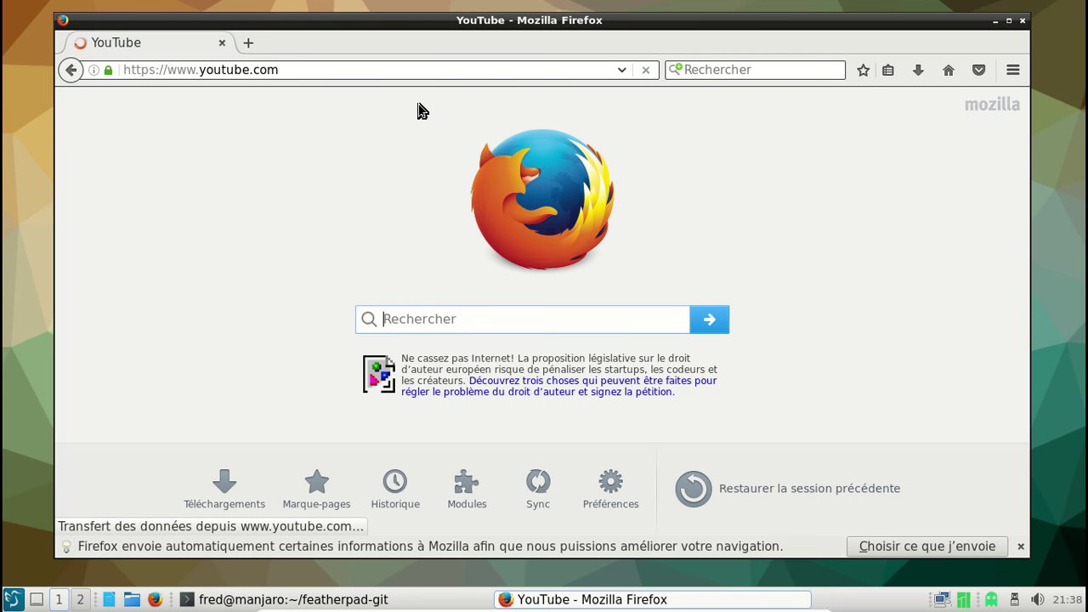
click(1022, 546)
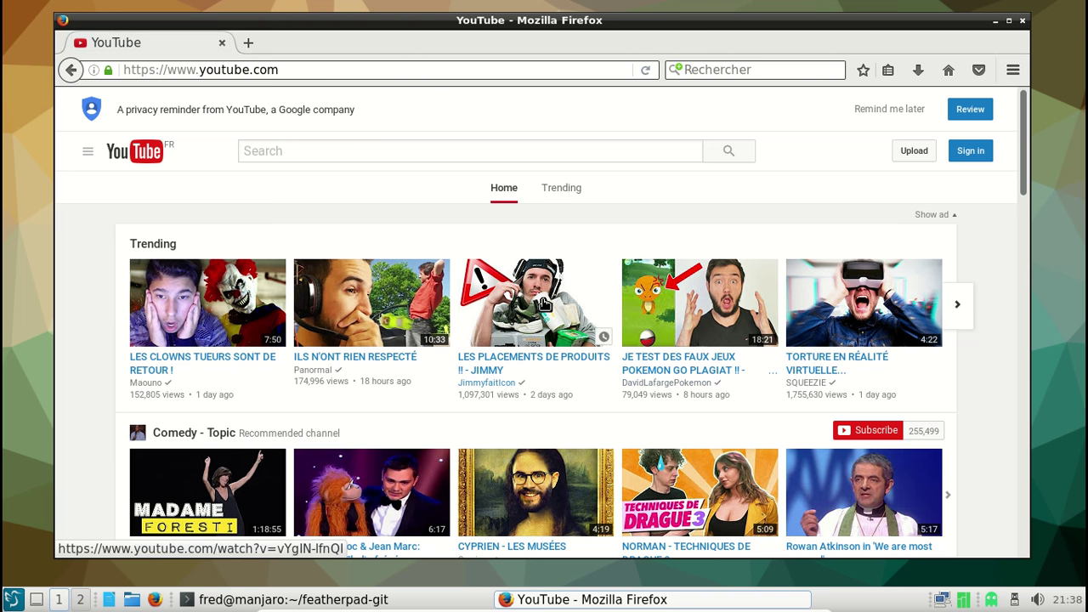
Play the 'LES PLACEMENTS DE PRODUITS !! - JIMMY' video, then replace its tab with a blank tab.
click(544, 304)
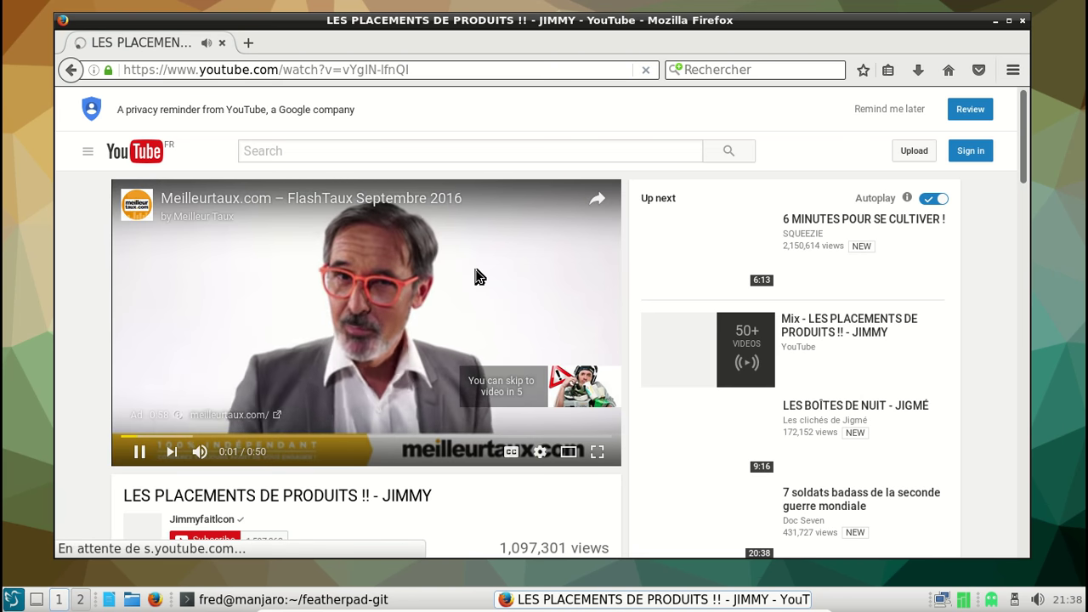
key(ctrl+t)
click(221, 43)
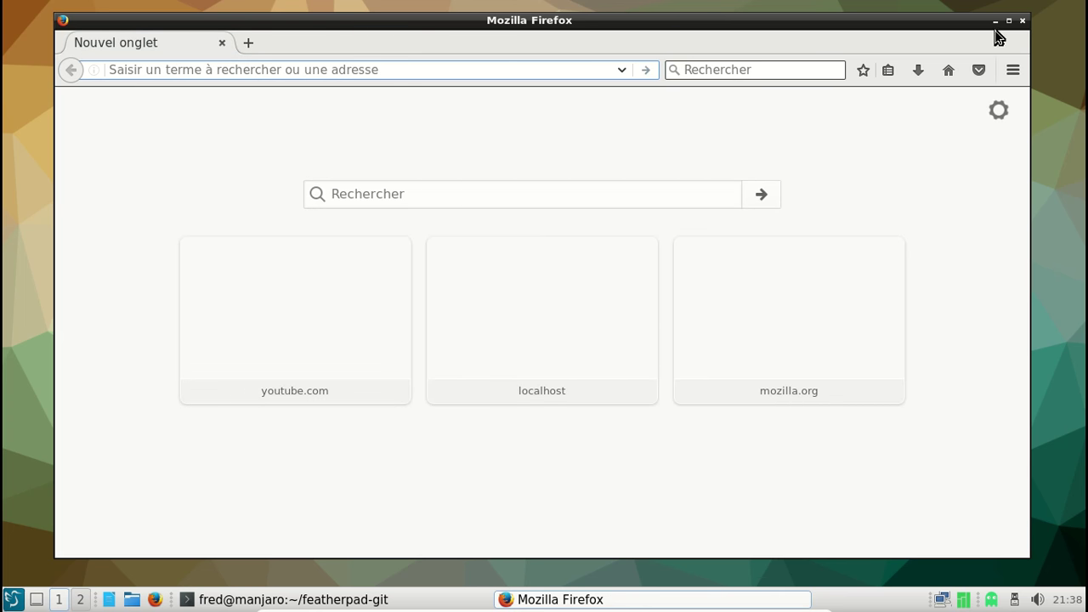
Close Firefox, accept the featherpad-git installation, and exit QTerminal.
click(1022, 21)
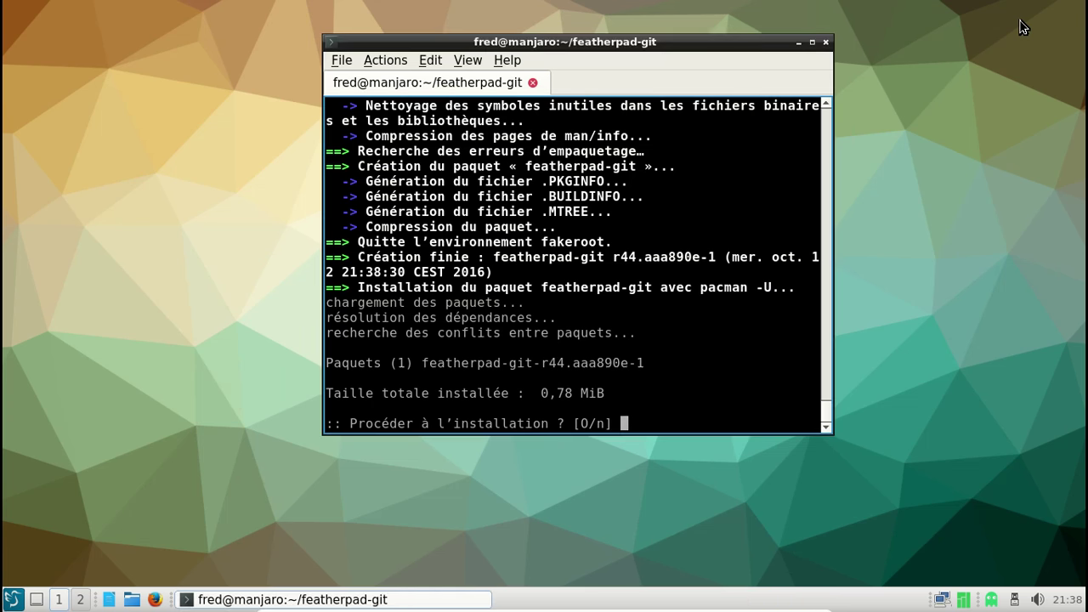
key(Return)
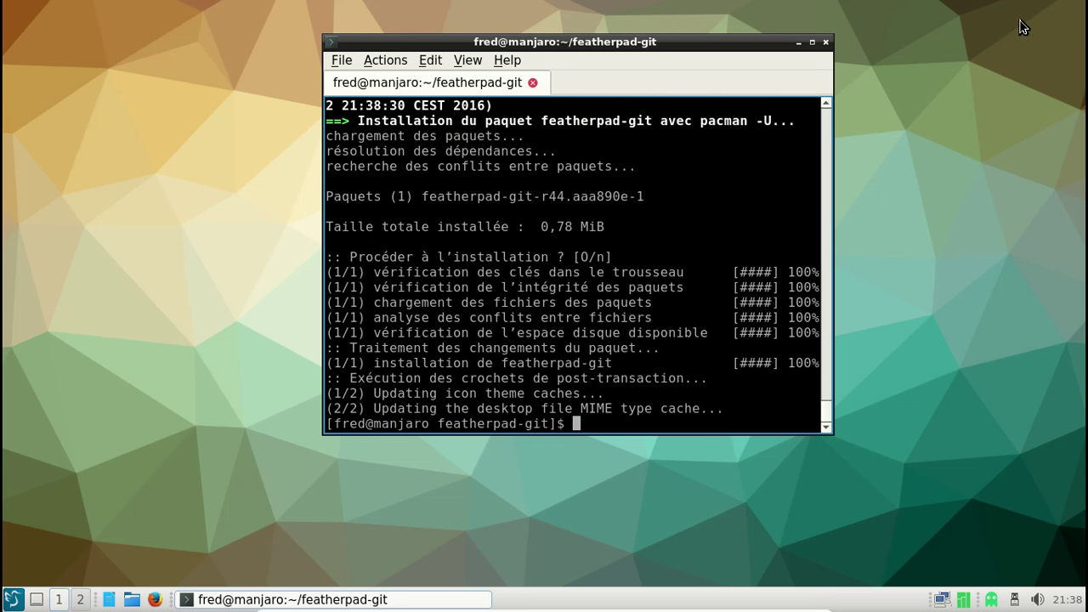
click(825, 41)
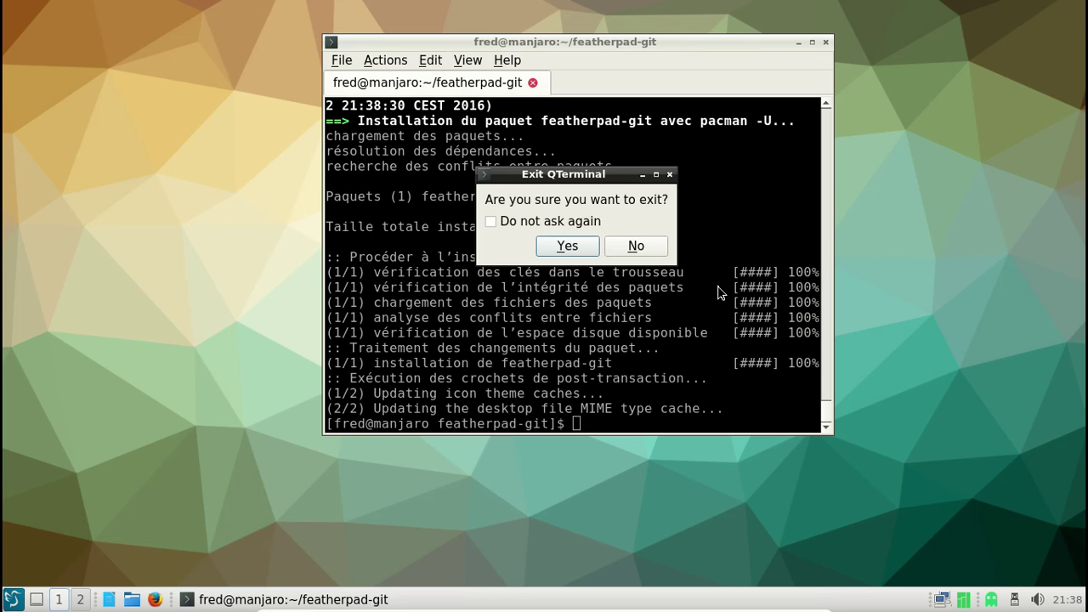
click(569, 246)
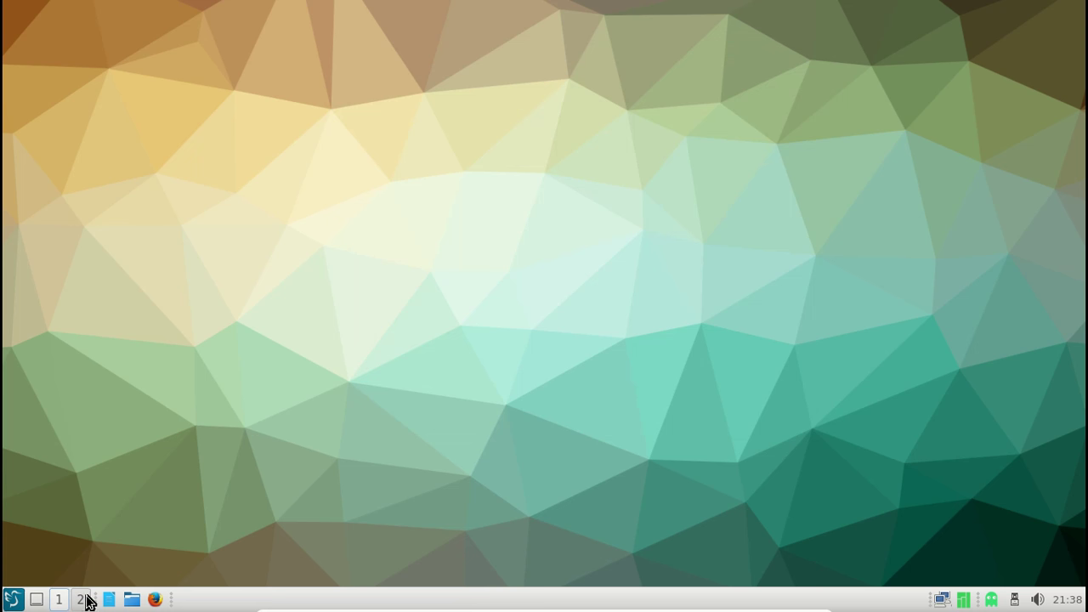
click(13, 599)
Launch FeatherPad from Accessoires, confirm version 0.5.8 in its About box, and close it.
mouse_move(60, 275)
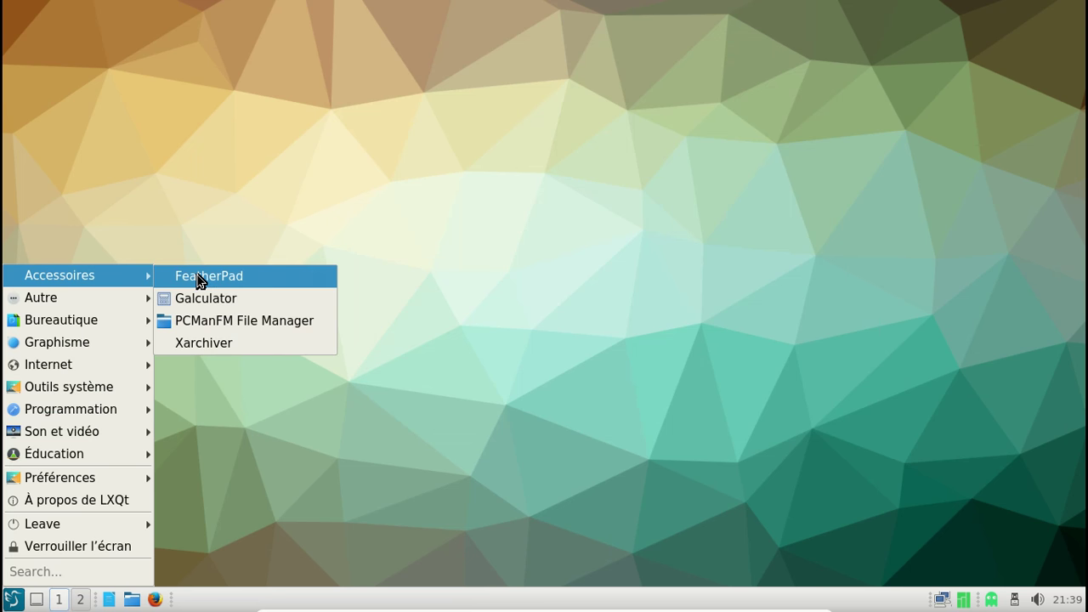
click(200, 280)
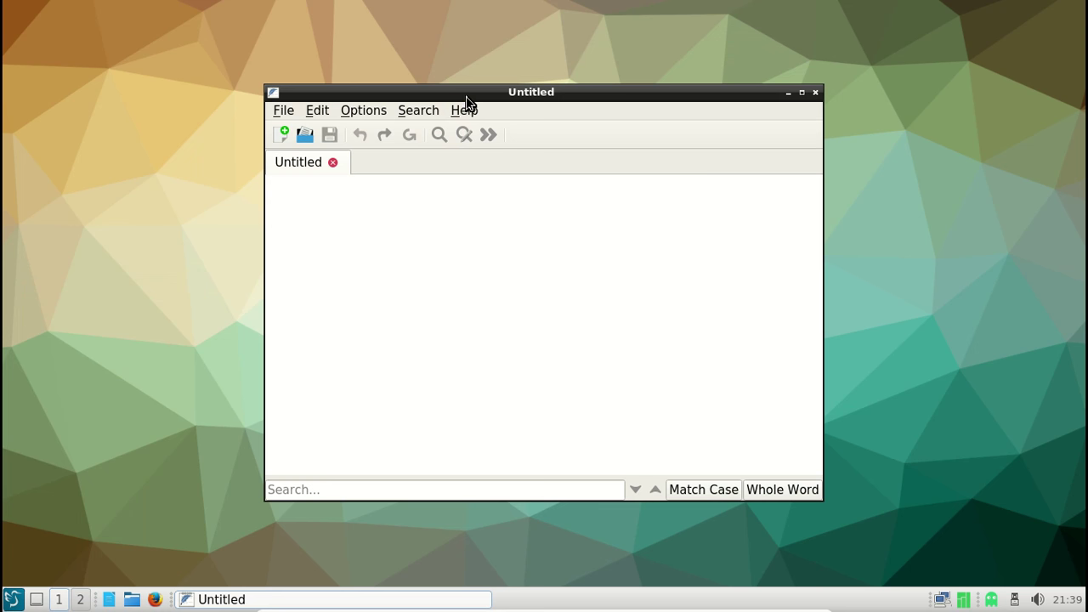
click(463, 111)
click(473, 151)
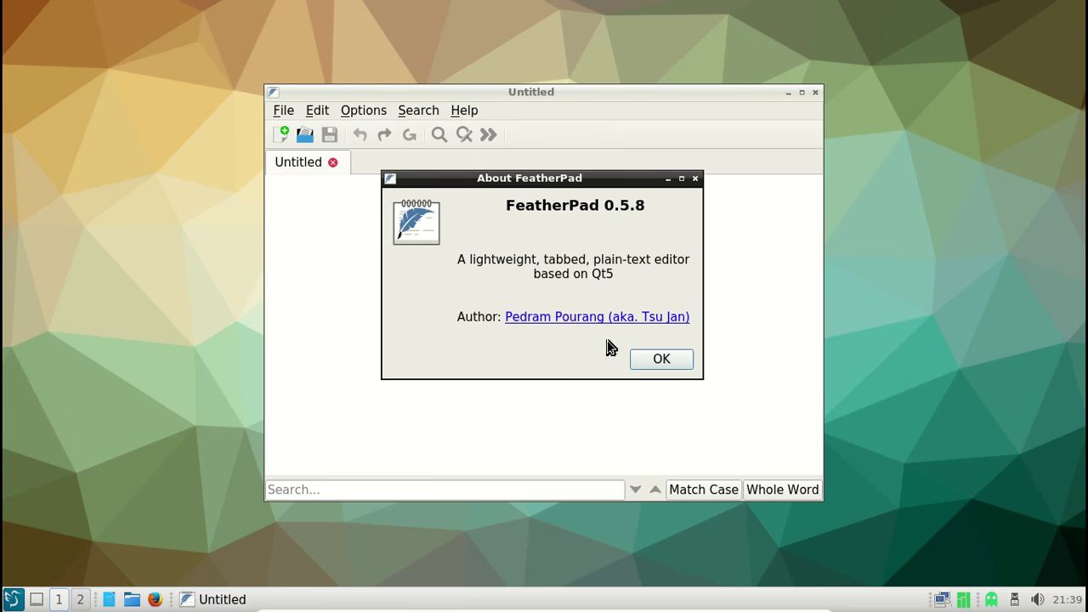
click(664, 359)
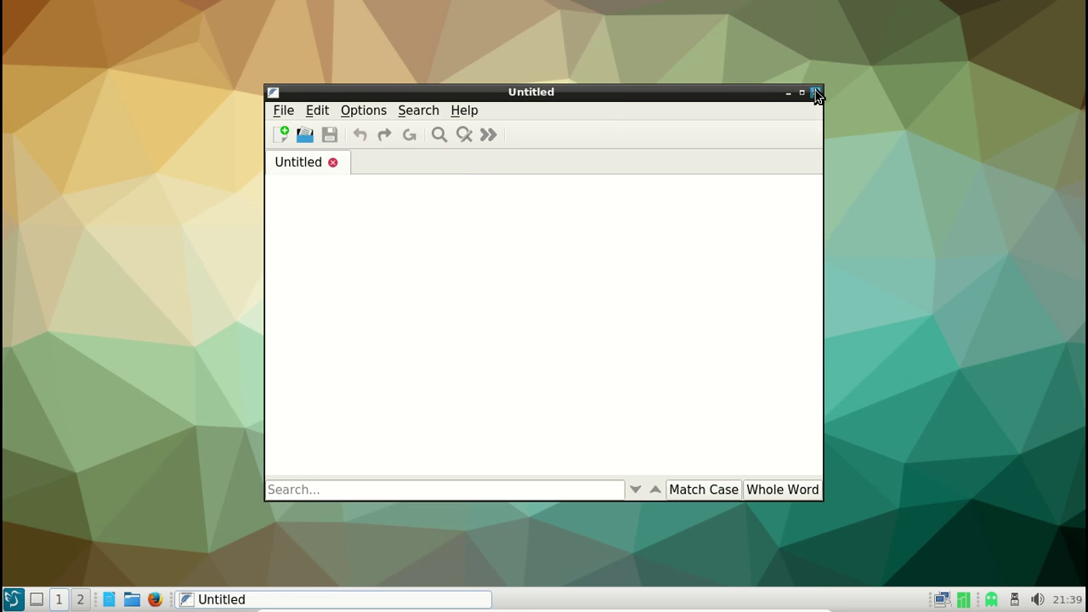
click(815, 92)
click(13, 599)
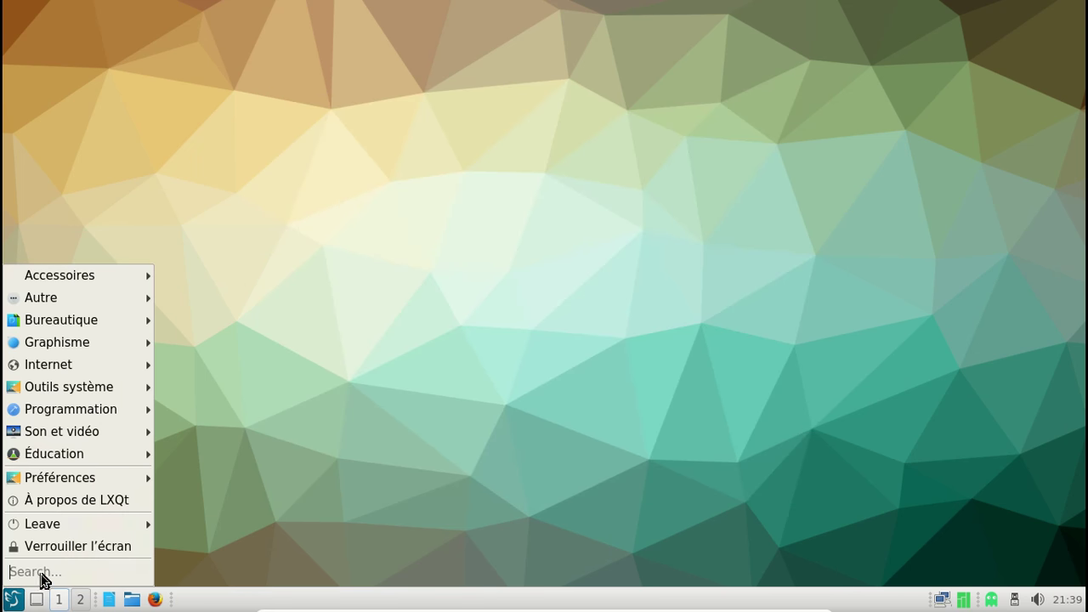
Log out of the LXQt session and log back in with the account password.
mouse_move(64, 531)
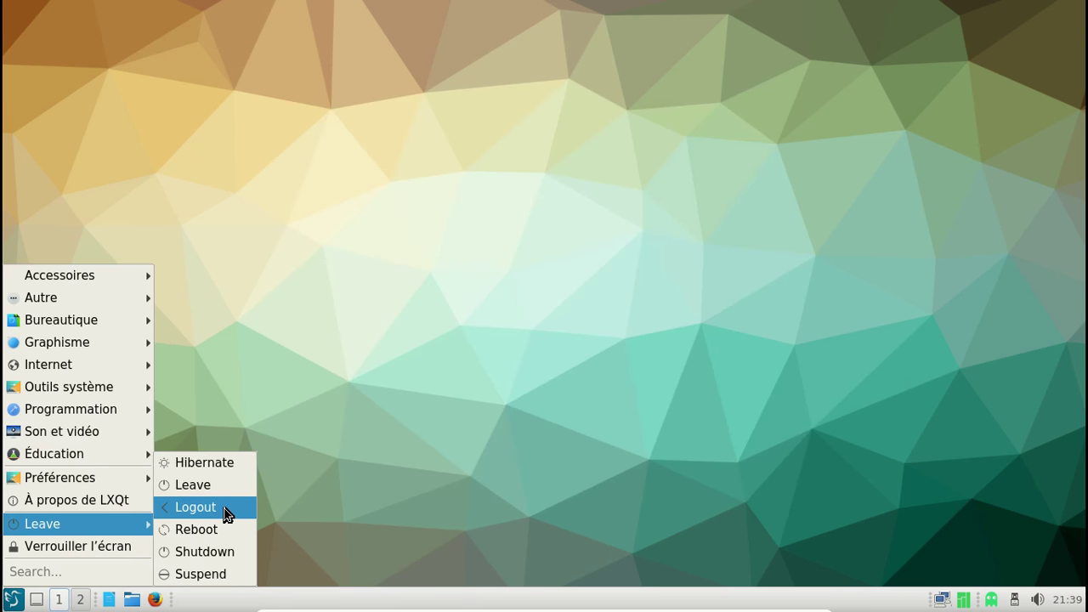
click(226, 510)
click(627, 324)
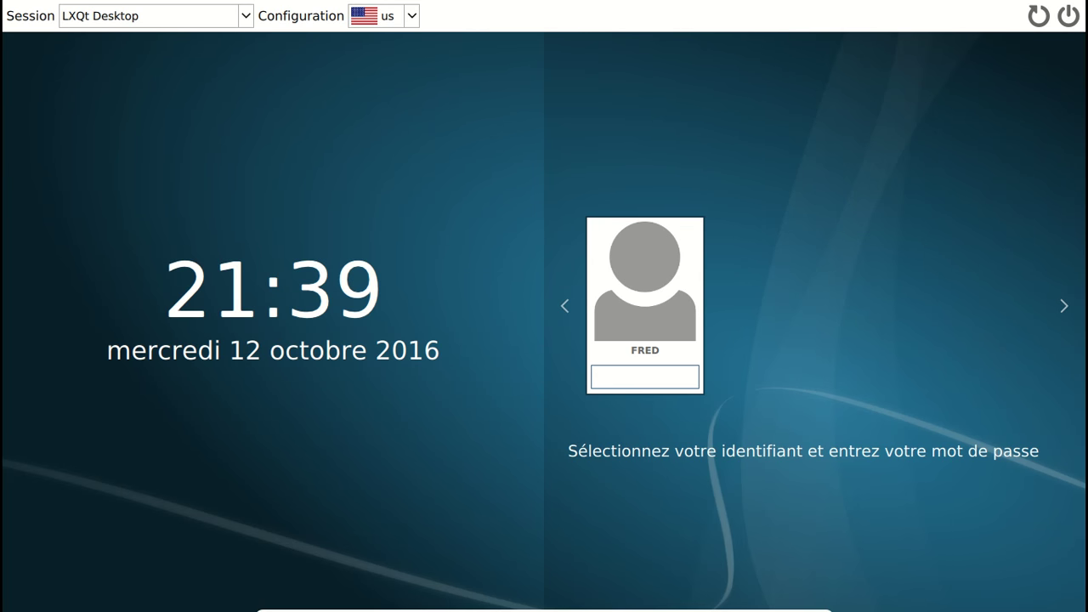
text(********)
key(Return)
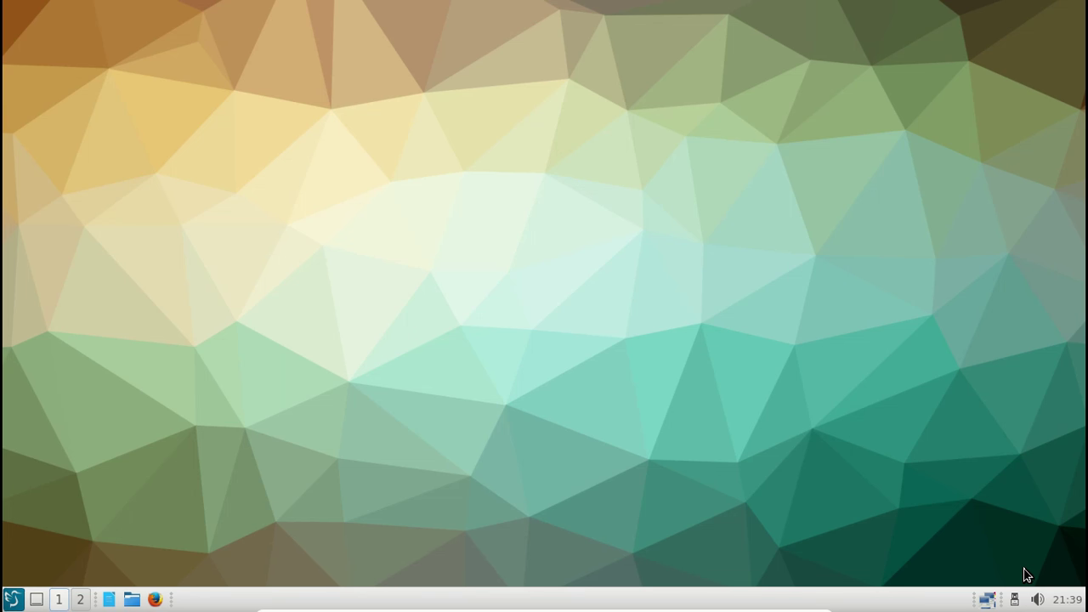
right_click(992, 600)
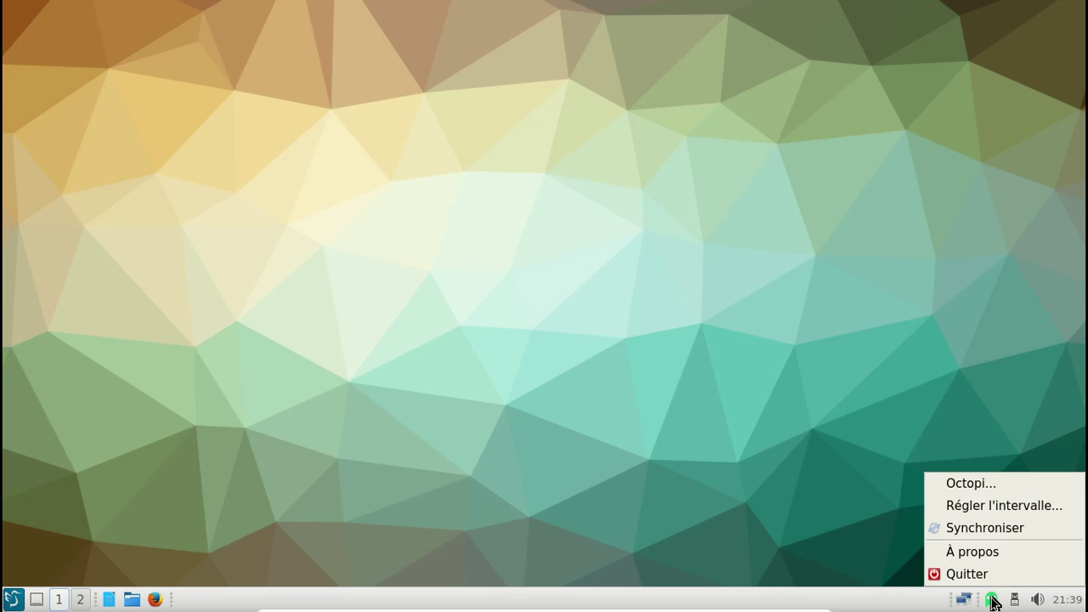
Open Octopi from the tray icon and search for 'gstreamer', then shorten the search to 'gst'.
click(996, 485)
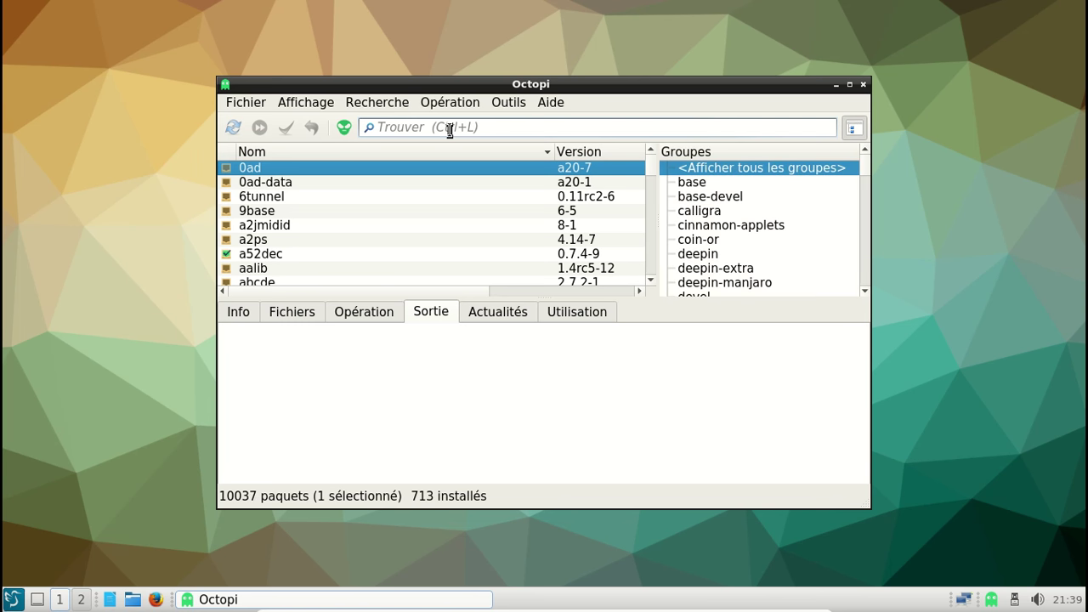
click(497, 127)
text(ges)
key(BackSpace)
key(BackSpace)
text(s)
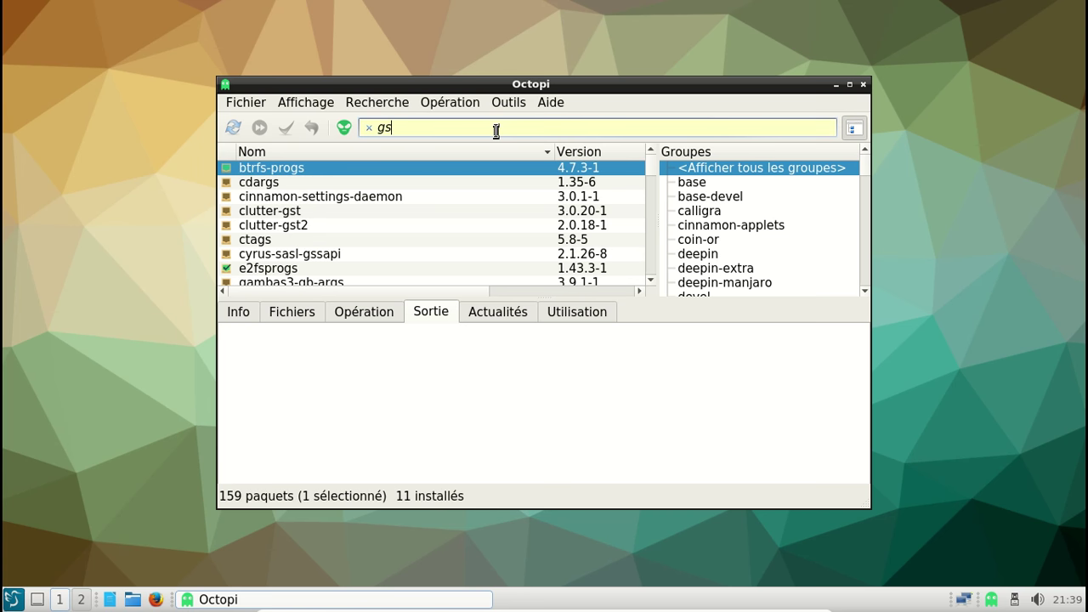
text(teram)
key(BackSpace)
key(BackSpace)
key(BackSpace)
text(er)
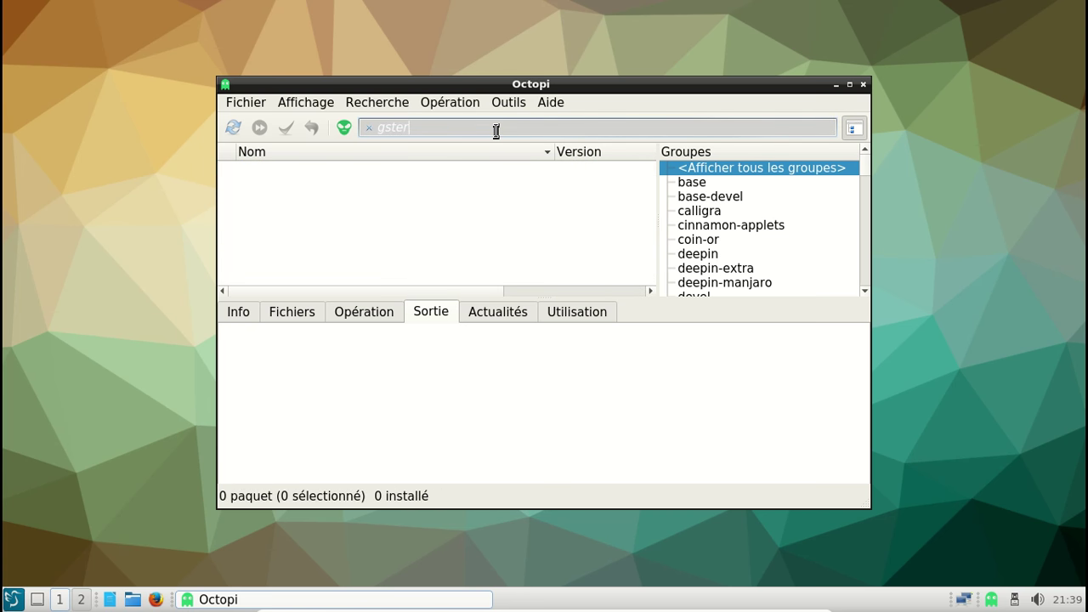
key(BackSpace)
text(reamer)
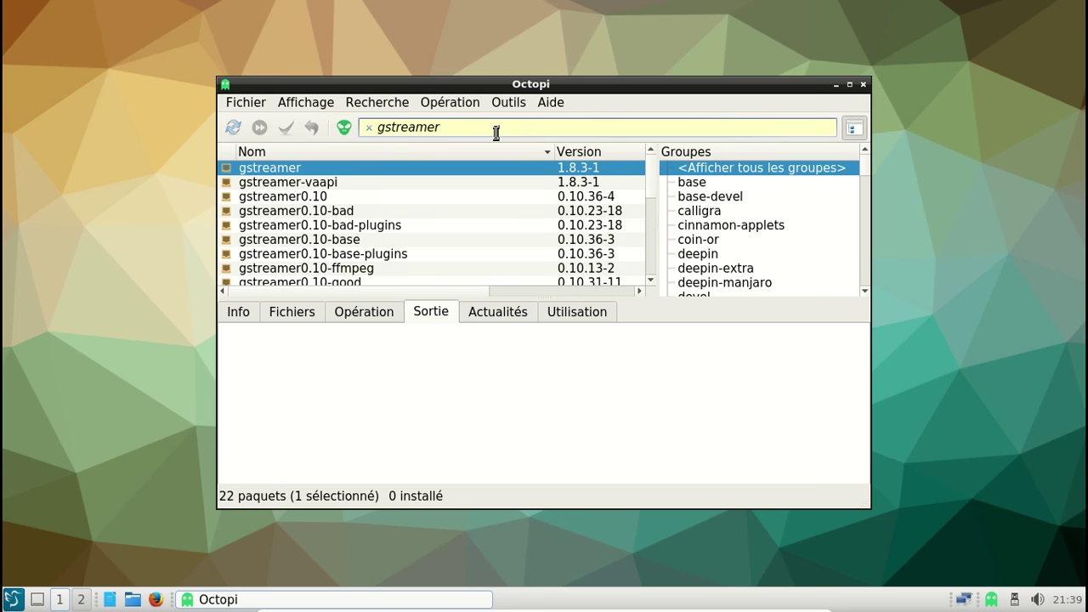
scroll(476, 189, down, 5)
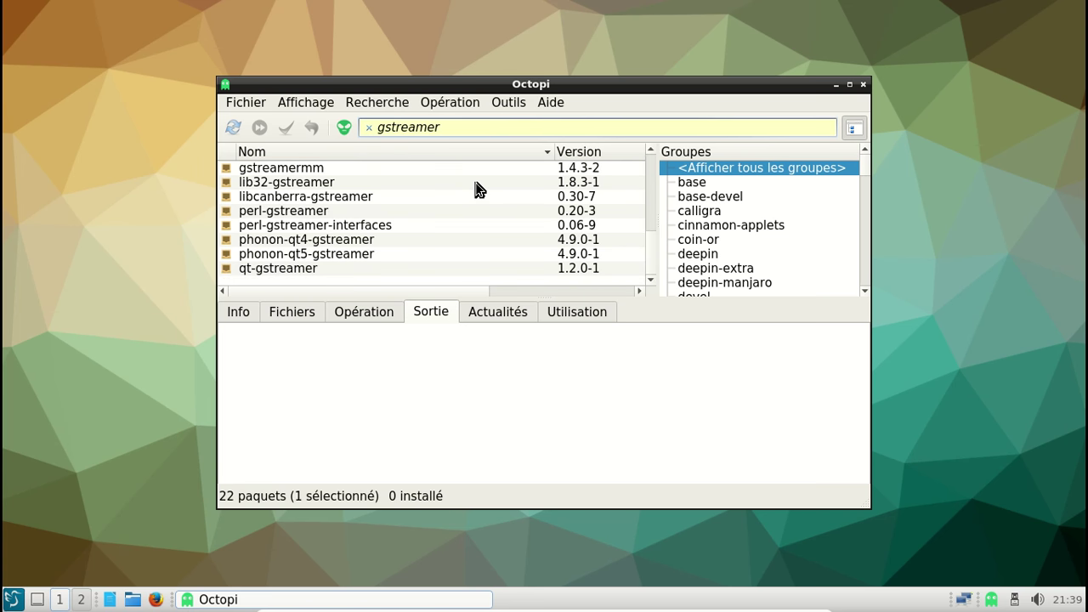
key(BackSpace)
key(BackSpace)
key(BackSpace)
key(BackSpace)
key(BackSpace)
key(BackSpace)
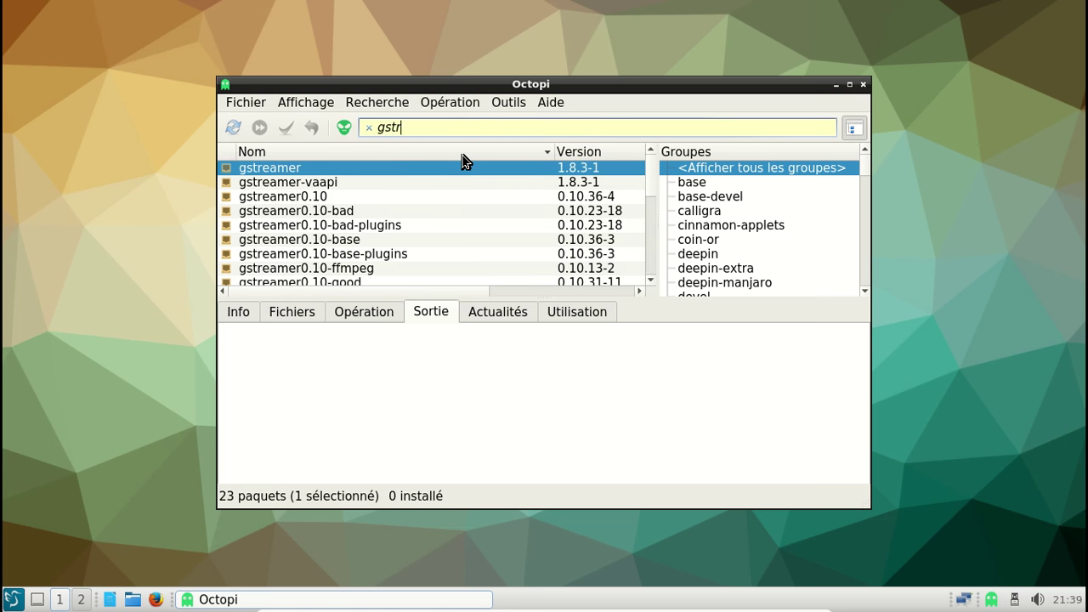
Mark gst-plugins-bad, gst-plugins-base, gst-plugins-good and gst-plugins-ugly for installation.
click(298, 225)
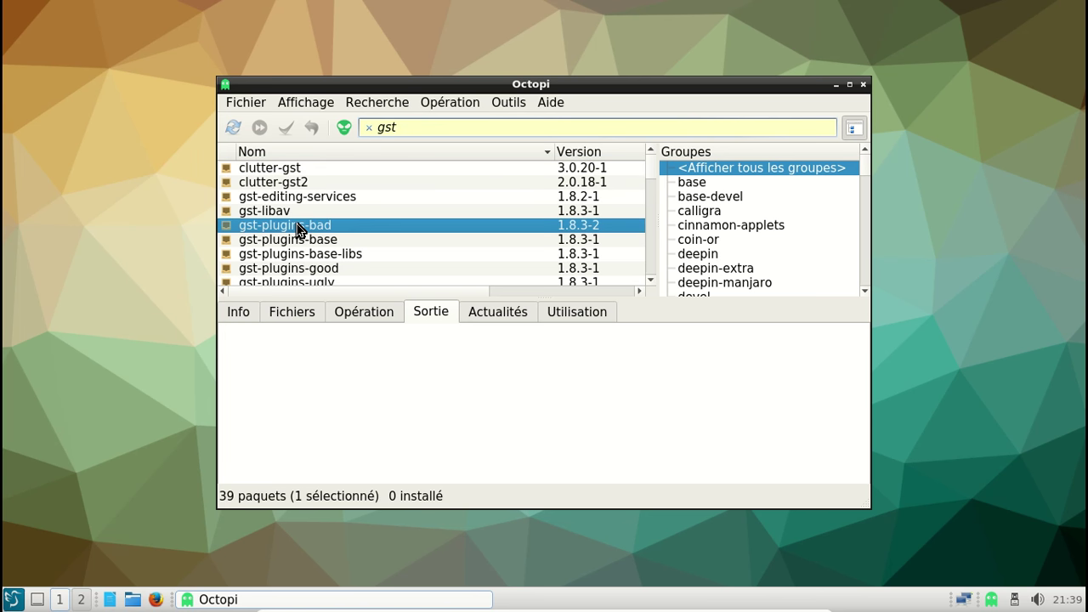
right_click(298, 228)
click(303, 235)
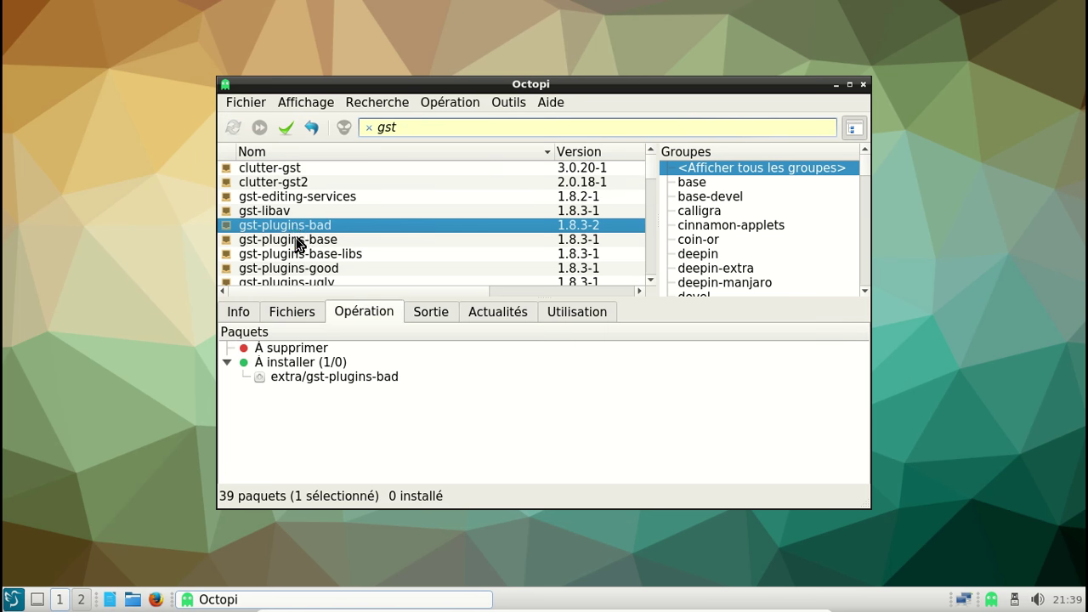
right_click(296, 241)
click(308, 247)
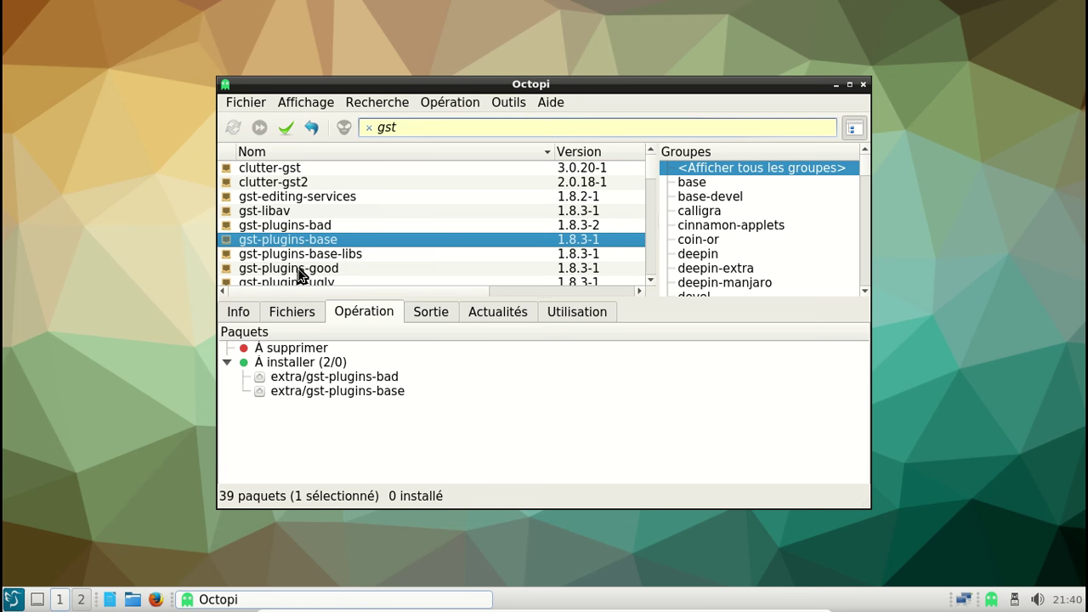
right_click(300, 270)
click(344, 280)
scroll(394, 216, down, 1)
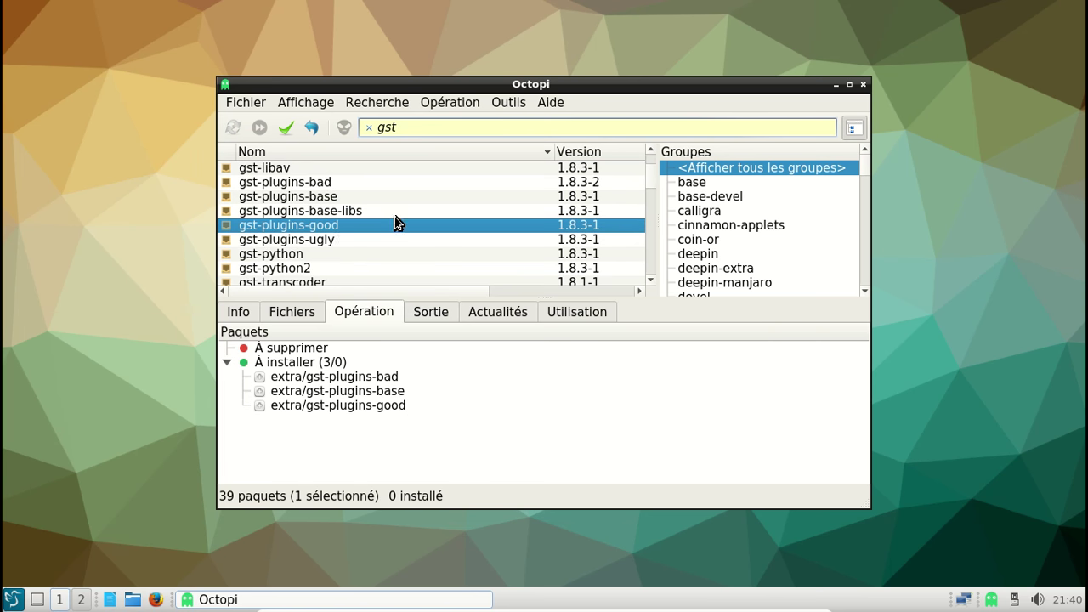
right_click(336, 240)
click(359, 249)
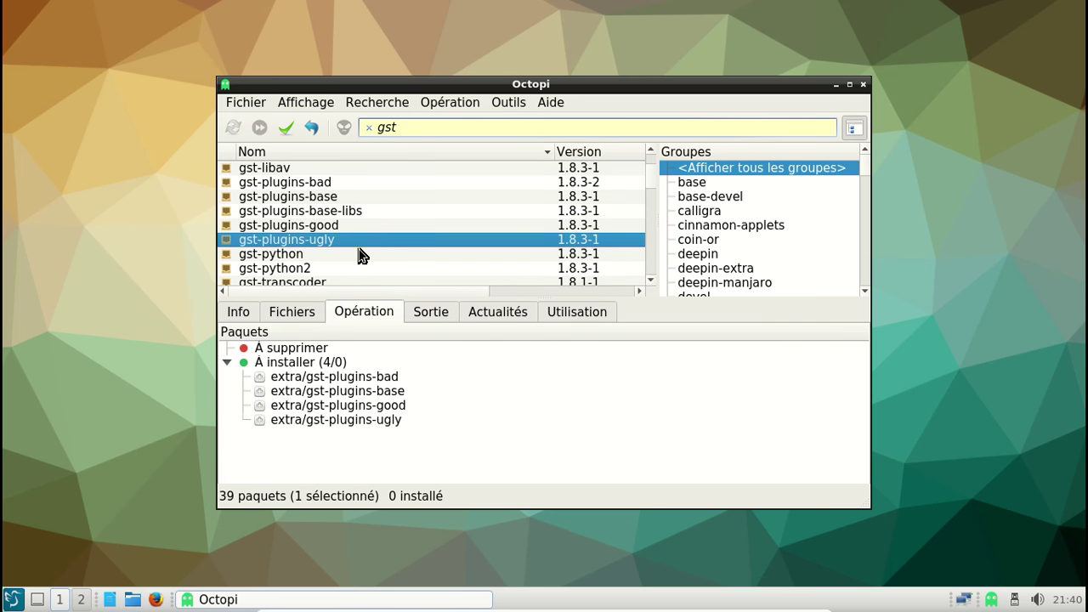
Mark the gstreamer package for installation and apply the queued installs.
scroll(406, 227, down, 3)
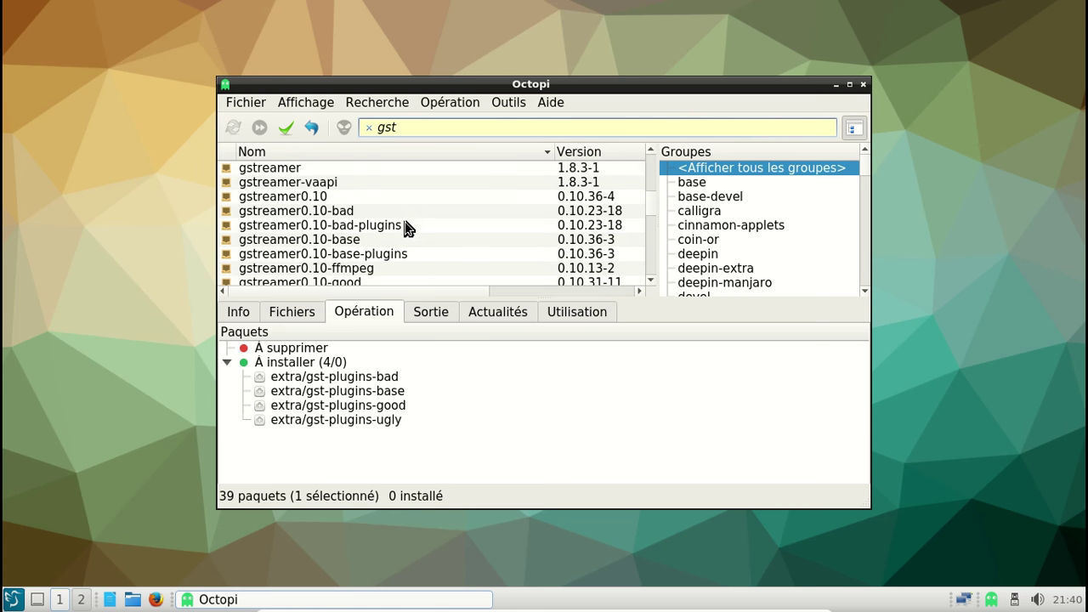
scroll(406, 228, up, 2)
scroll(405, 228, up, 2)
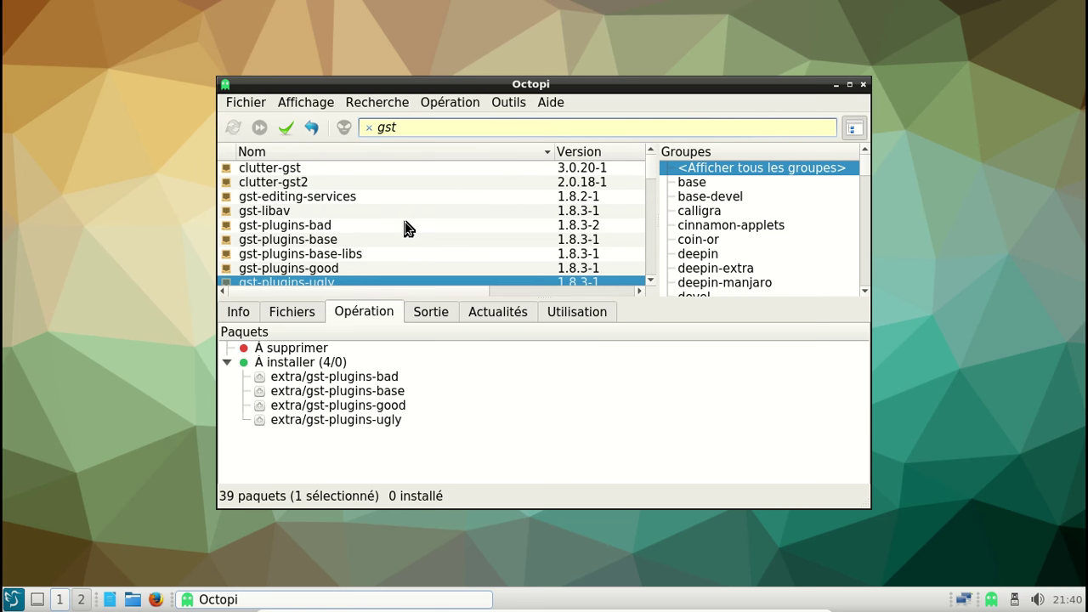
scroll(405, 228, down, 3)
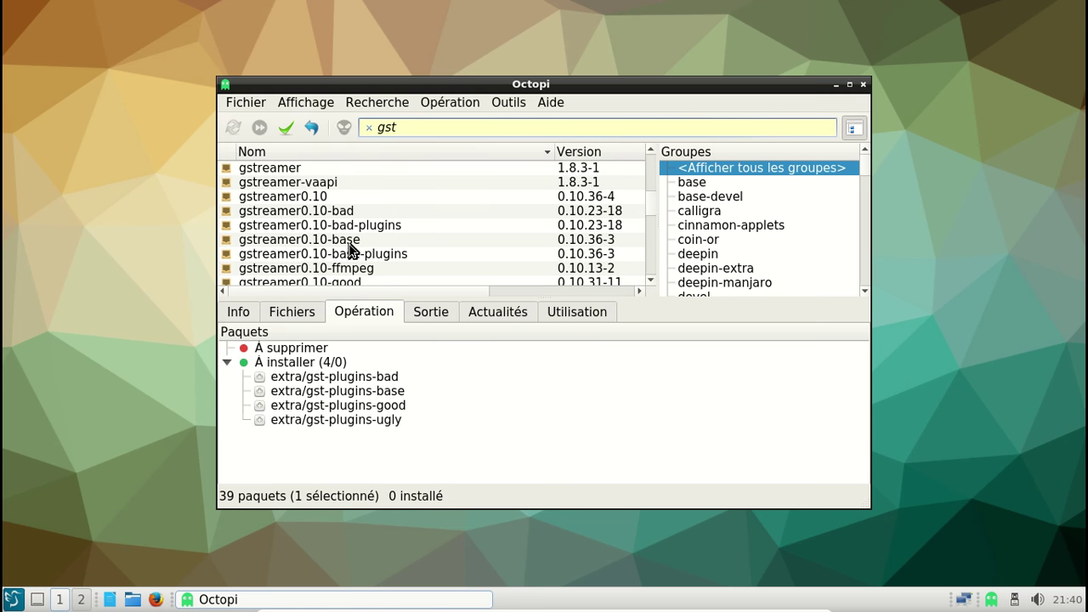
click(324, 170)
right_click(324, 174)
click(351, 178)
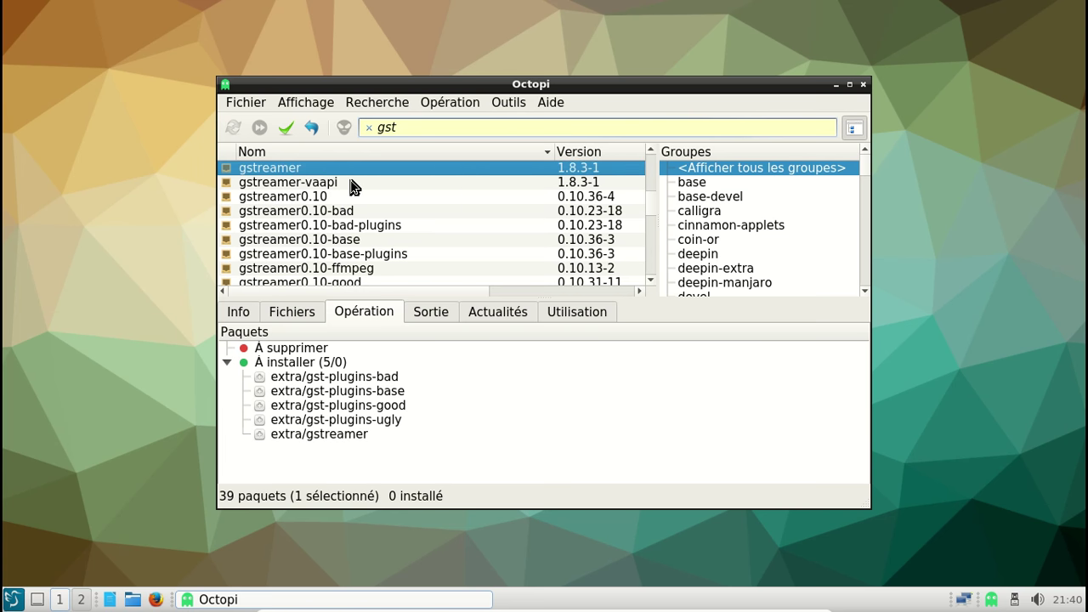
click(287, 128)
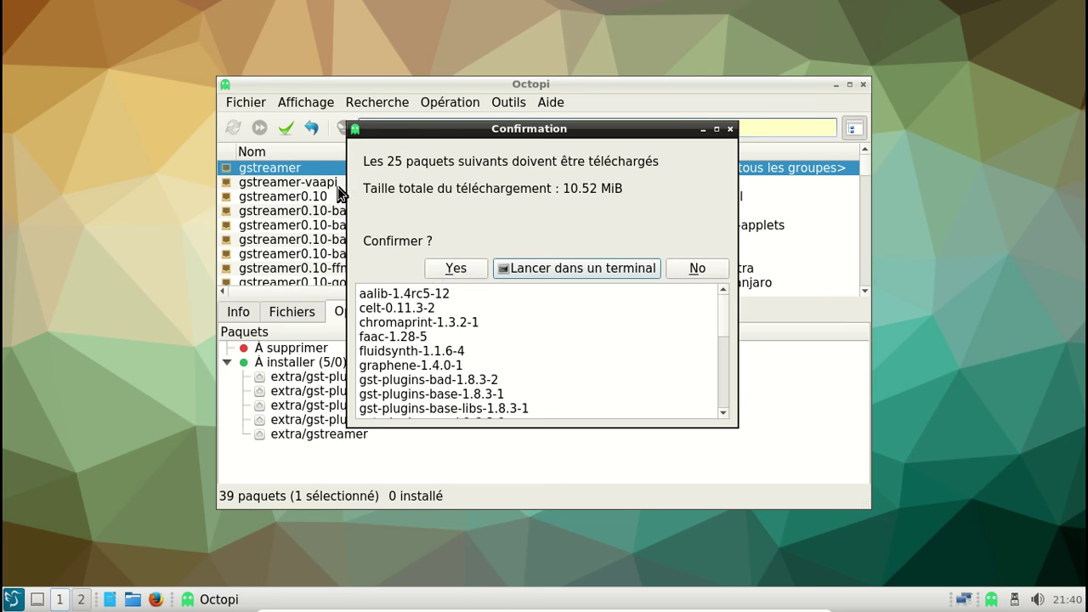
Confirm downloading the 25 packages and authorize the install with the administrator password.
click(437, 270)
text(********)
key(Return)
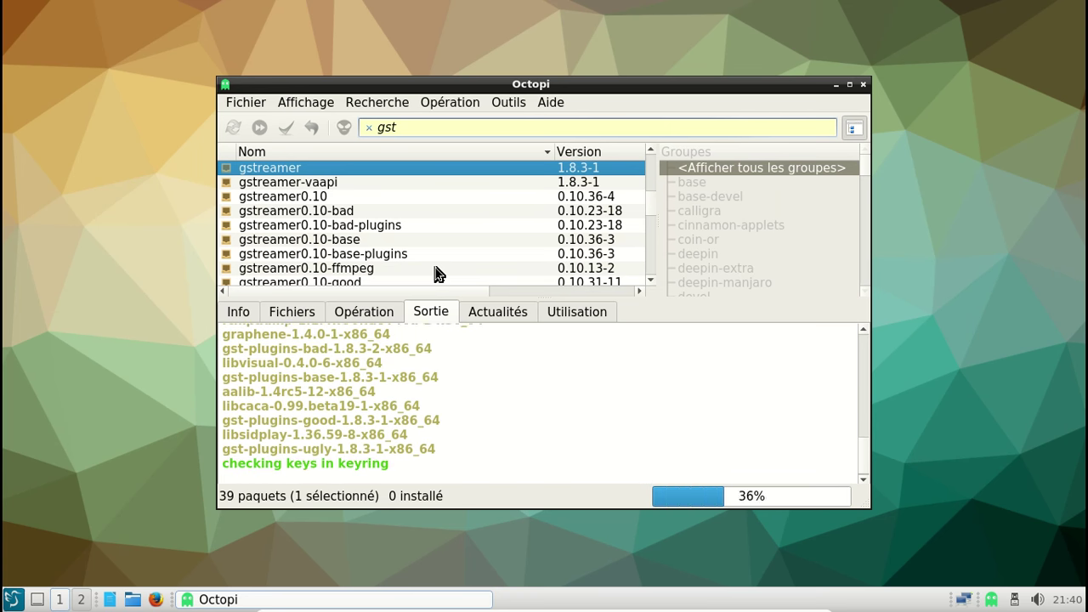
Add a FeatherPad launcher from Accessoires to the taskbar's quick-launch area.
click(13, 599)
mouse_move(88, 370)
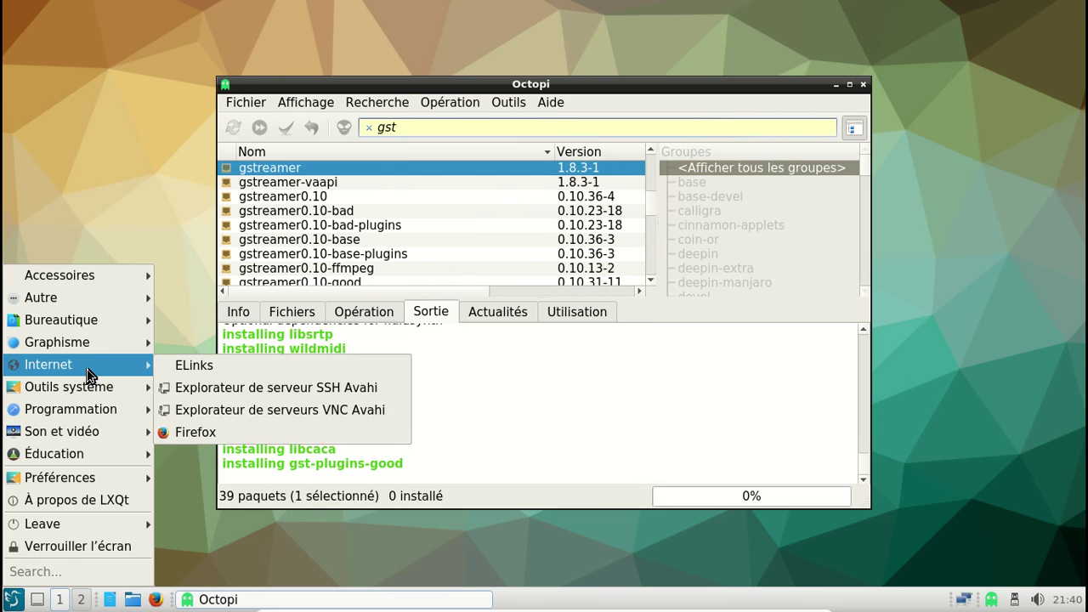
mouse_move(102, 281)
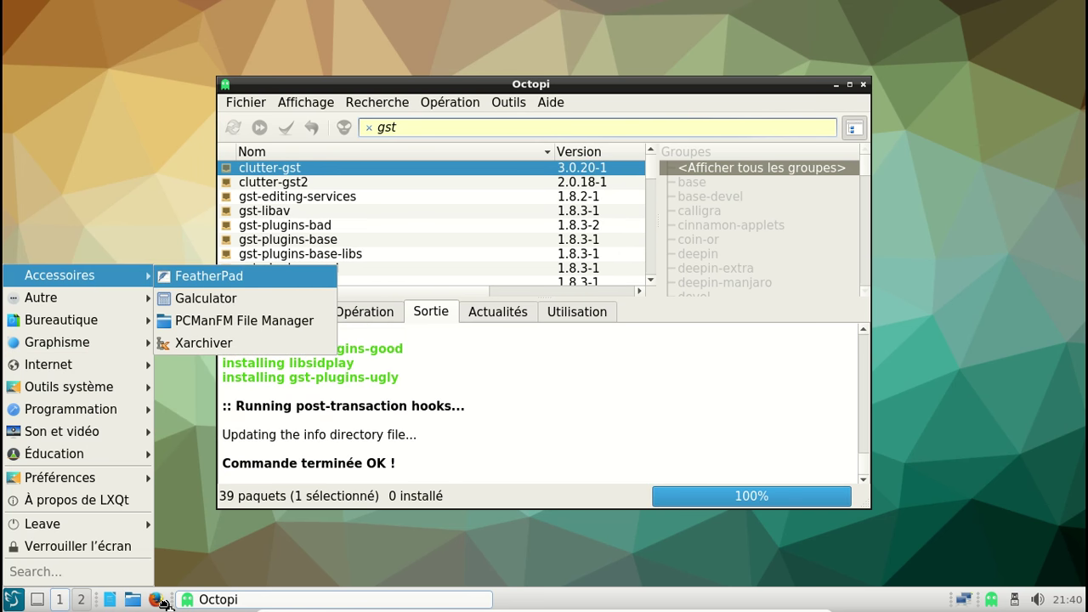
drag(163, 599, 164, 601)
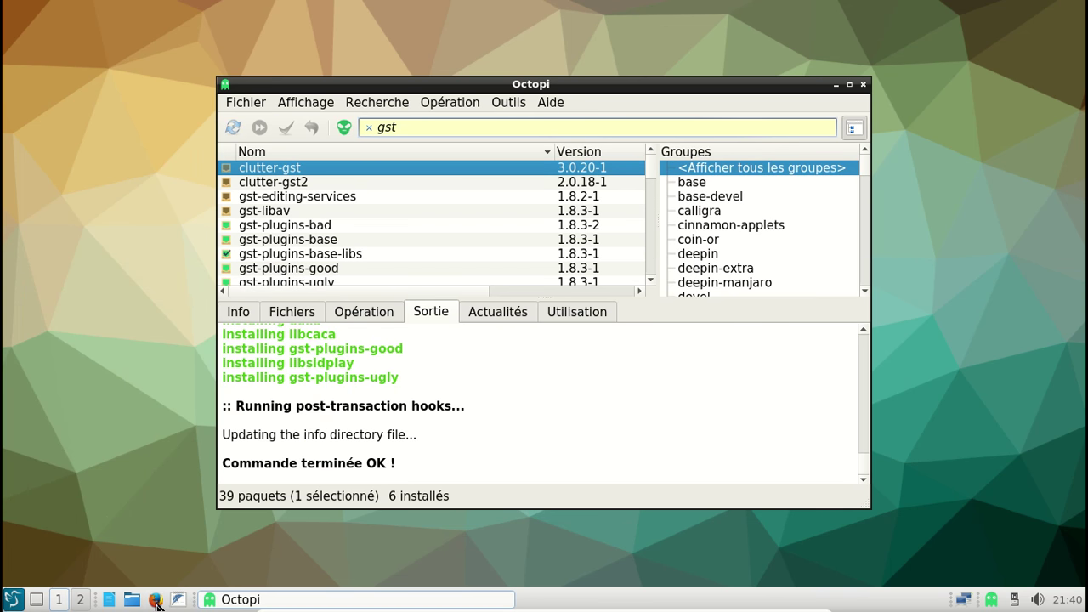
Close Octopi and load altermusique.org in Firefox.
click(862, 85)
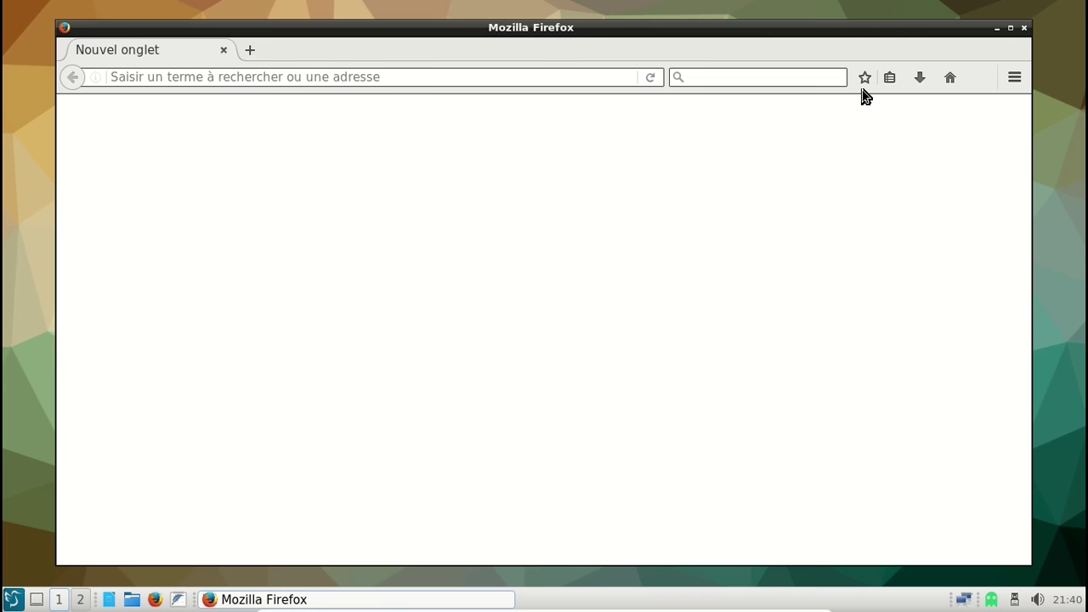
click(546, 77)
text(alterm)
text(usique.)
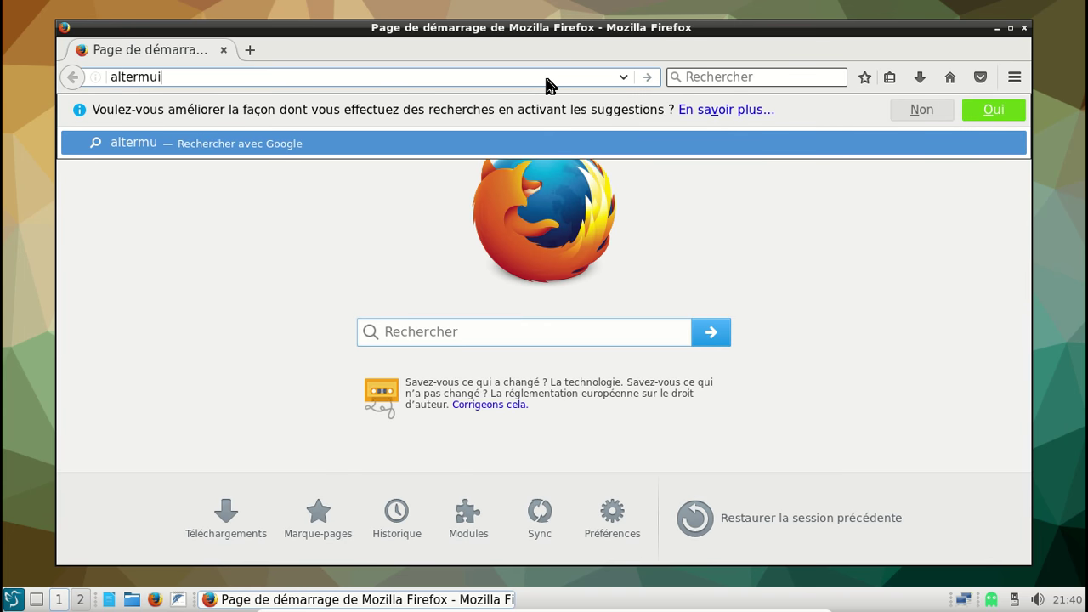
text(org)
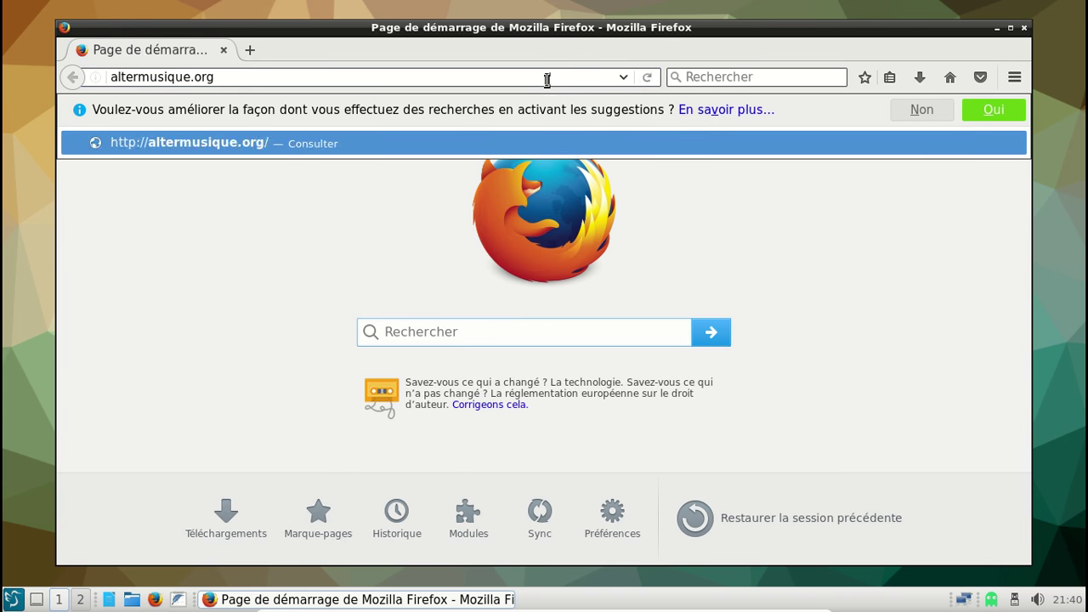
key(Return)
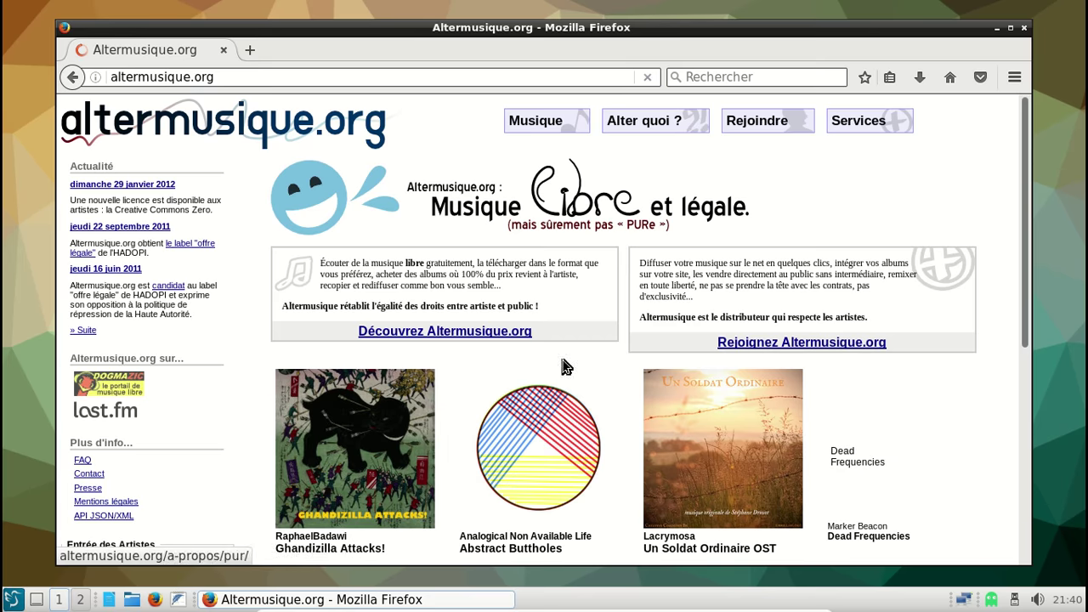
Open Marker Beacon's Dead Frequencies album page and scroll down to its download options.
scroll(526, 425, down, 2)
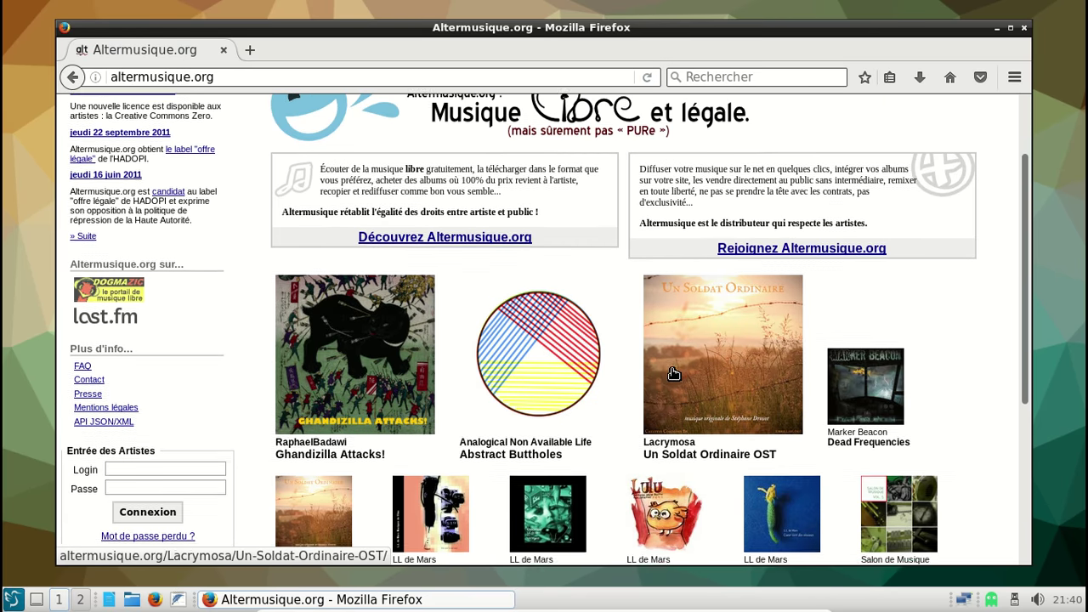
scroll(855, 325, down, 2)
click(854, 325)
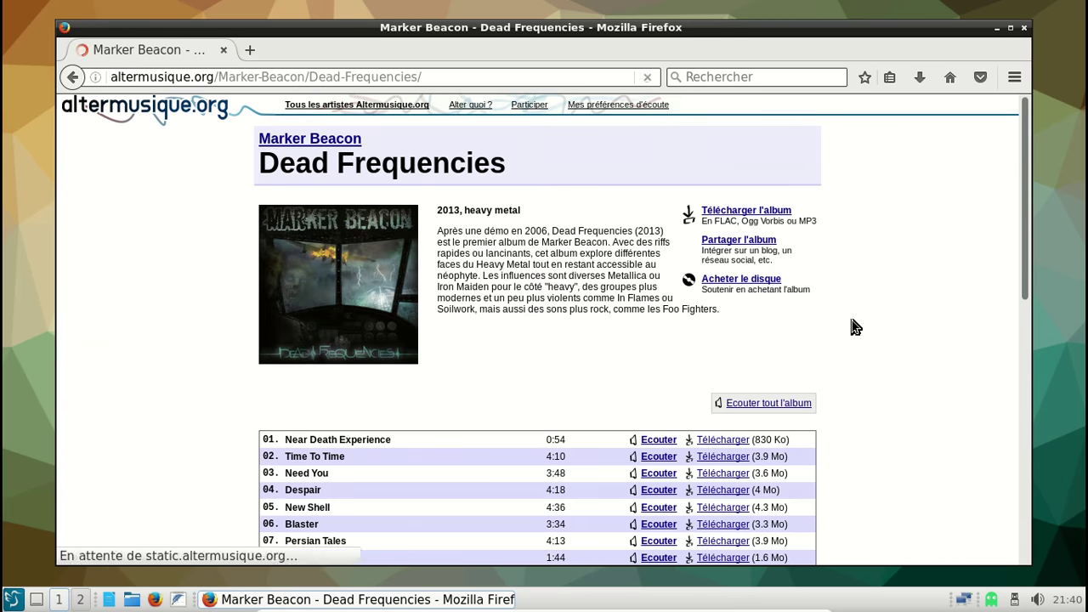
scroll(831, 340, down, 2)
scroll(833, 340, down, 8)
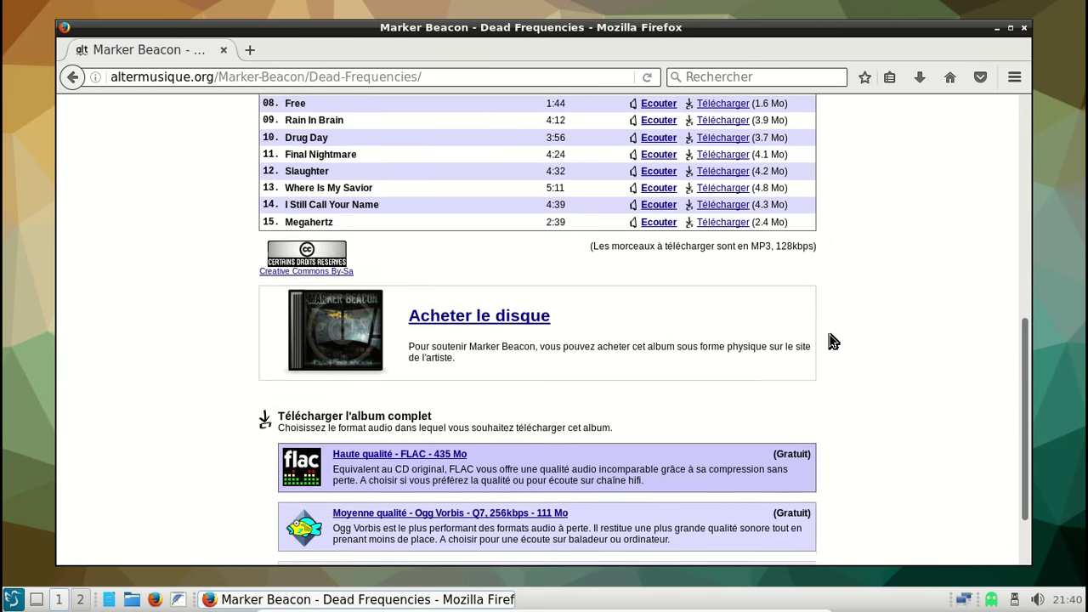
Save the 'Basse qualité - MP3' album zip, always saving files of this type.
click(487, 487)
click(443, 315)
click(442, 344)
click(696, 429)
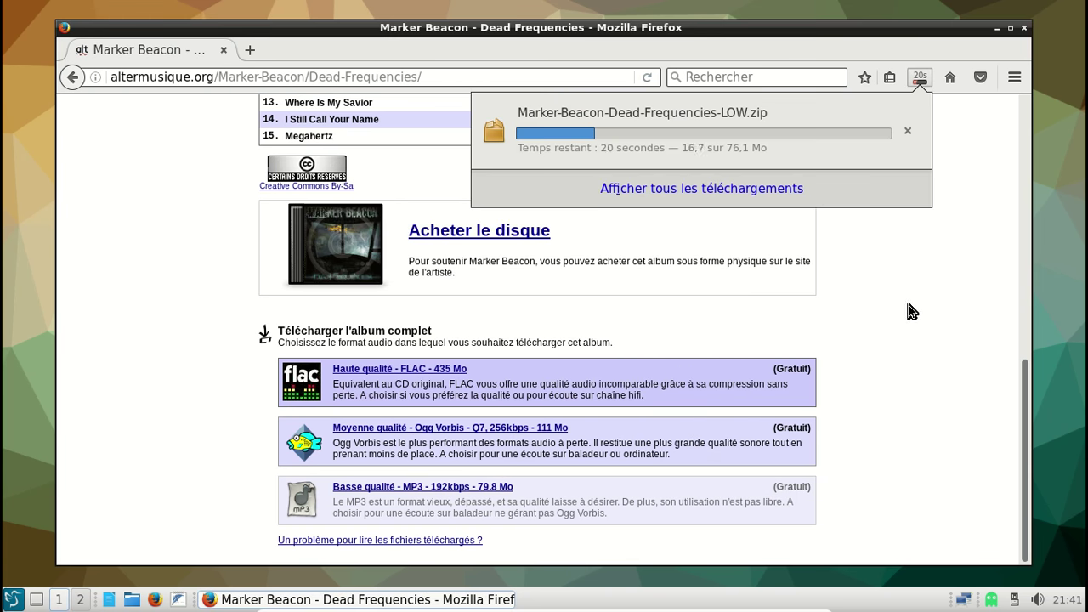
Close the download progress panel and scroll back to the top of the album page.
click(498, 486)
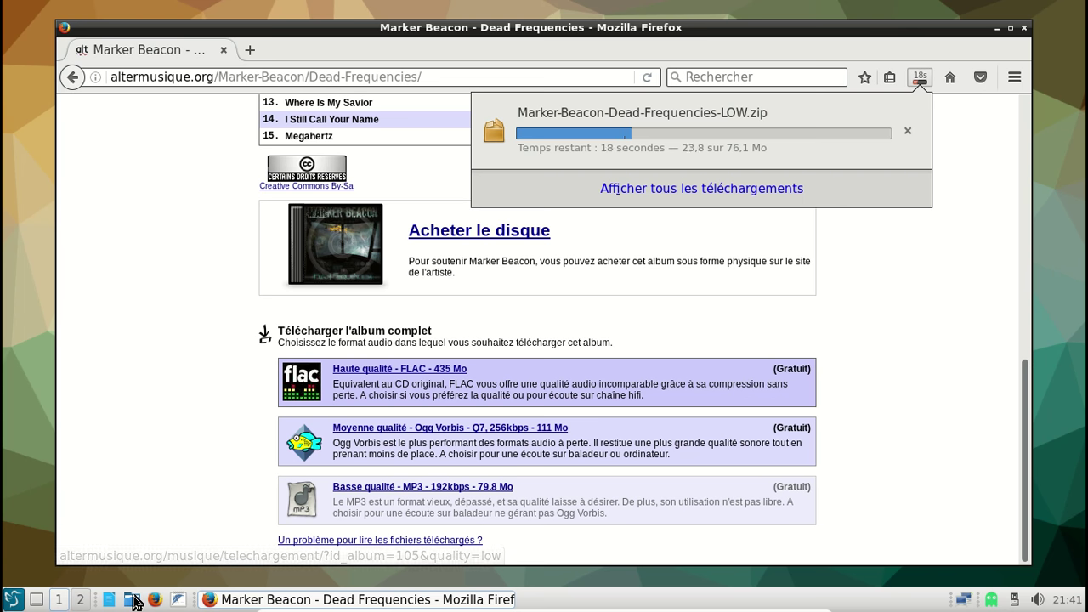
click(133, 599)
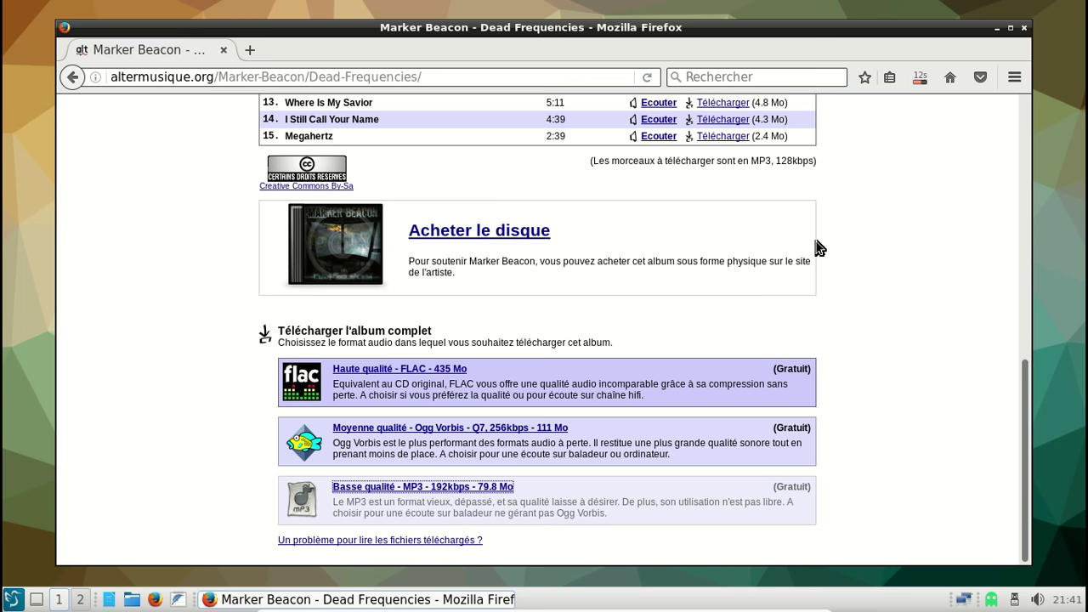
scroll(816, 247, up, 8)
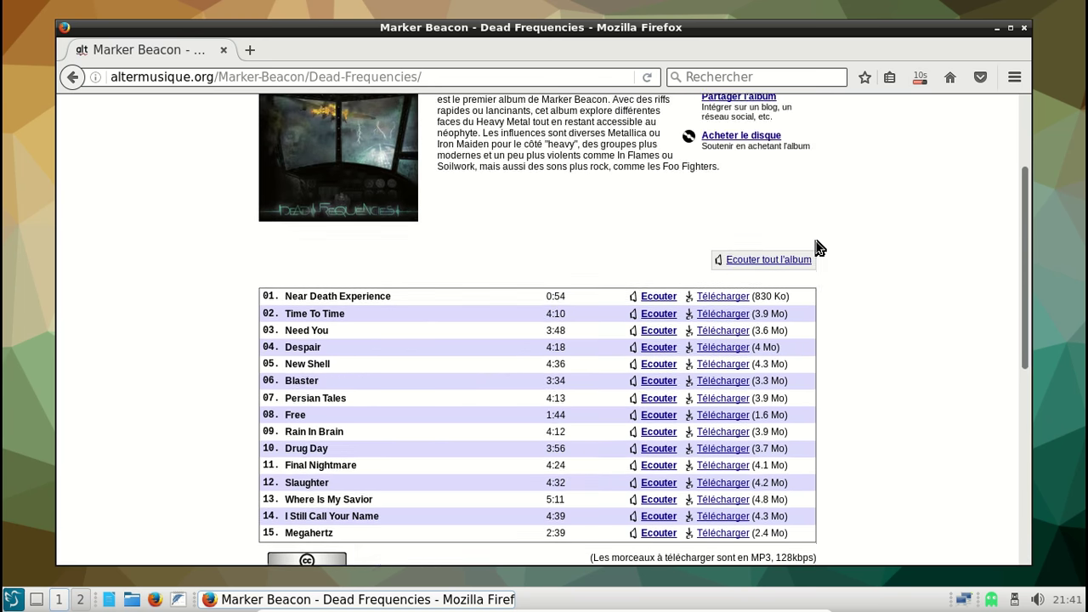
scroll(816, 247, up, 1)
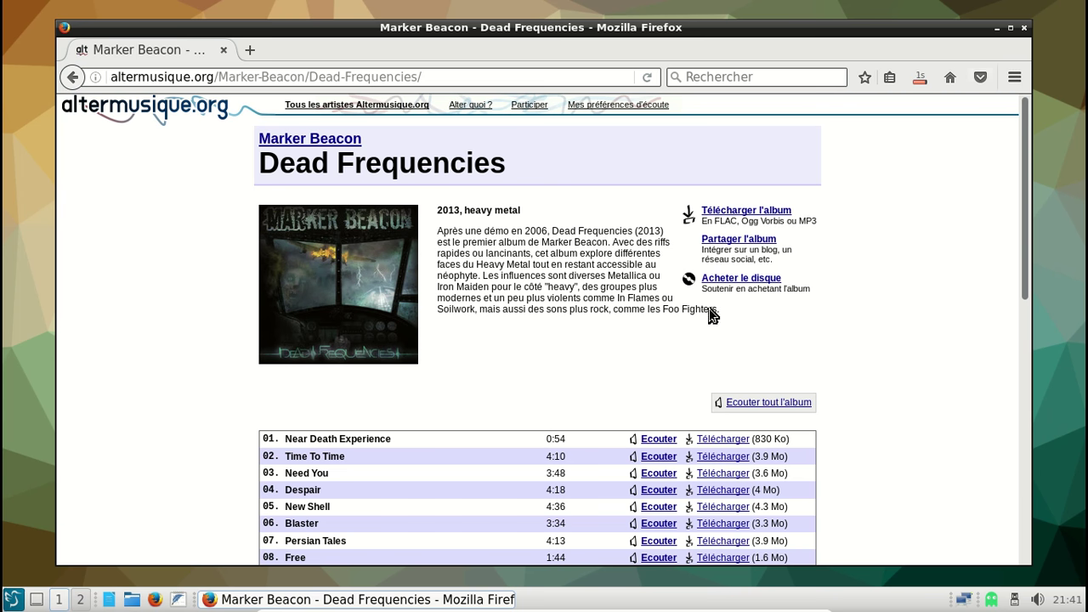
In the file manager's Téléchargements folder, extract the album zip with Extraire ici.
click(134, 597)
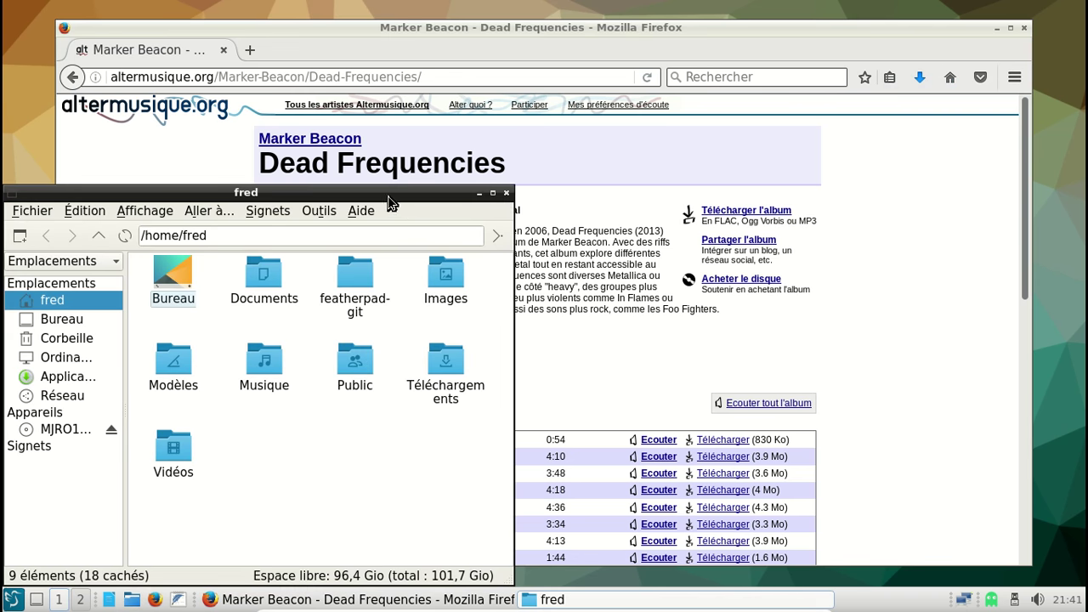
drag(390, 204, 661, 128)
double_click(700, 289)
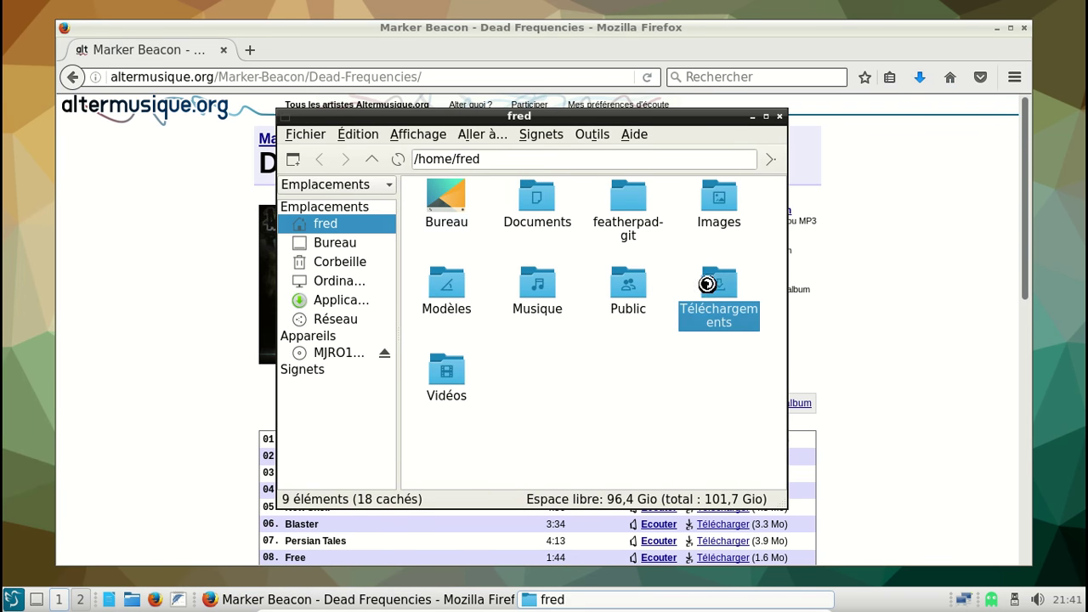
click(459, 202)
right_click(458, 198)
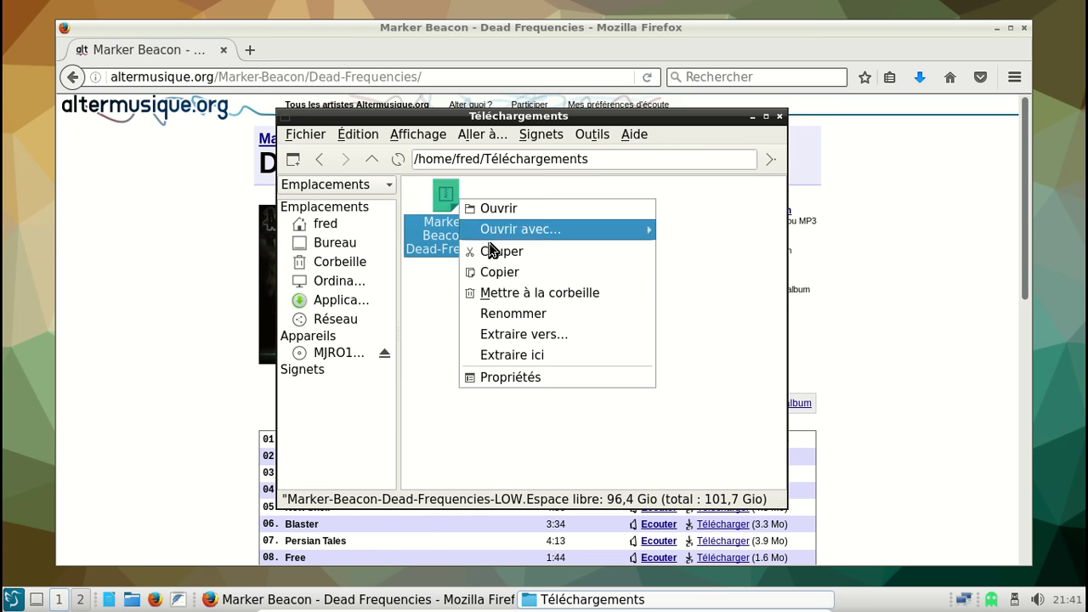
click(554, 355)
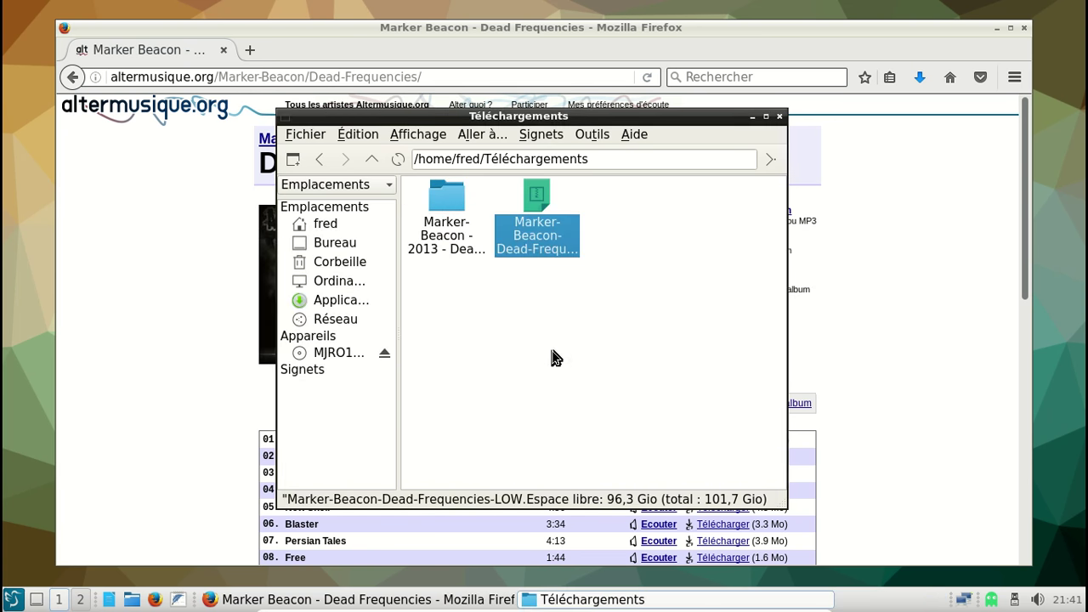
Paste the extracted Marker Beacon album folder into Musique, then close Firefox.
click(451, 209)
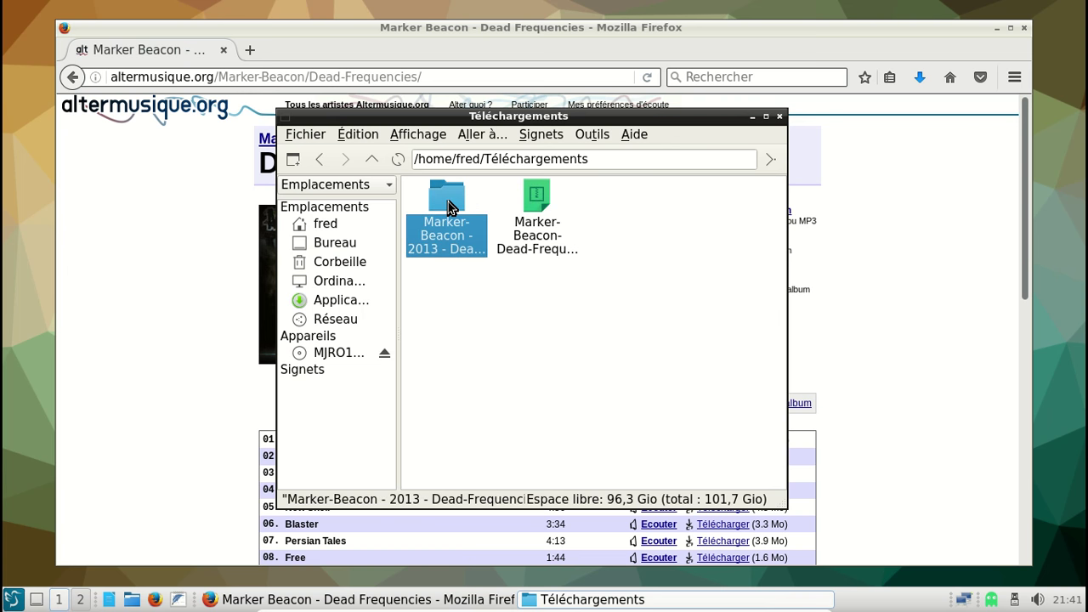
click(320, 159)
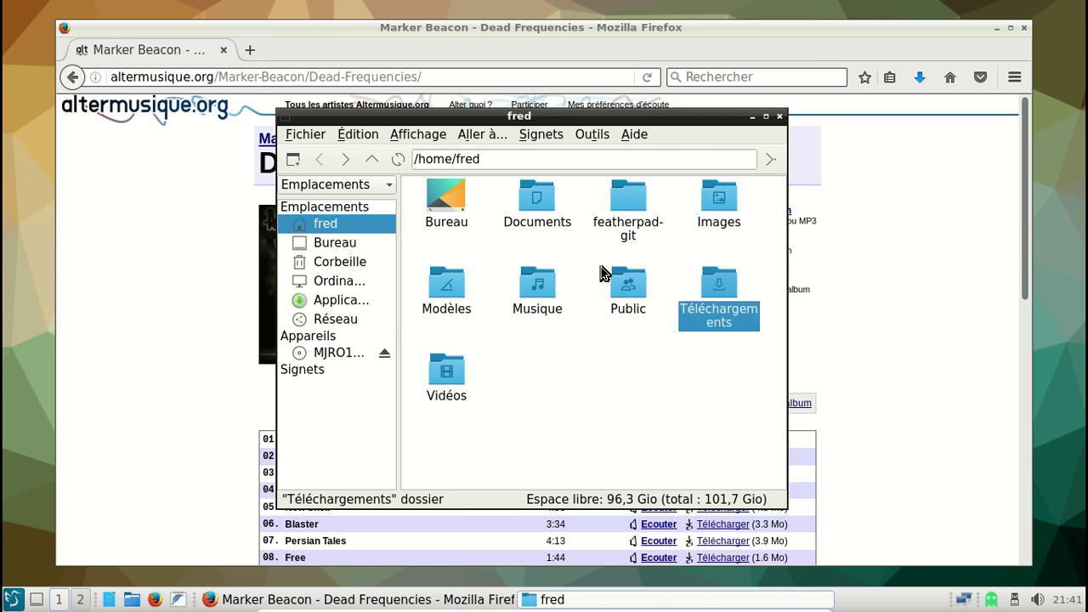
double_click(542, 302)
right_click(544, 304)
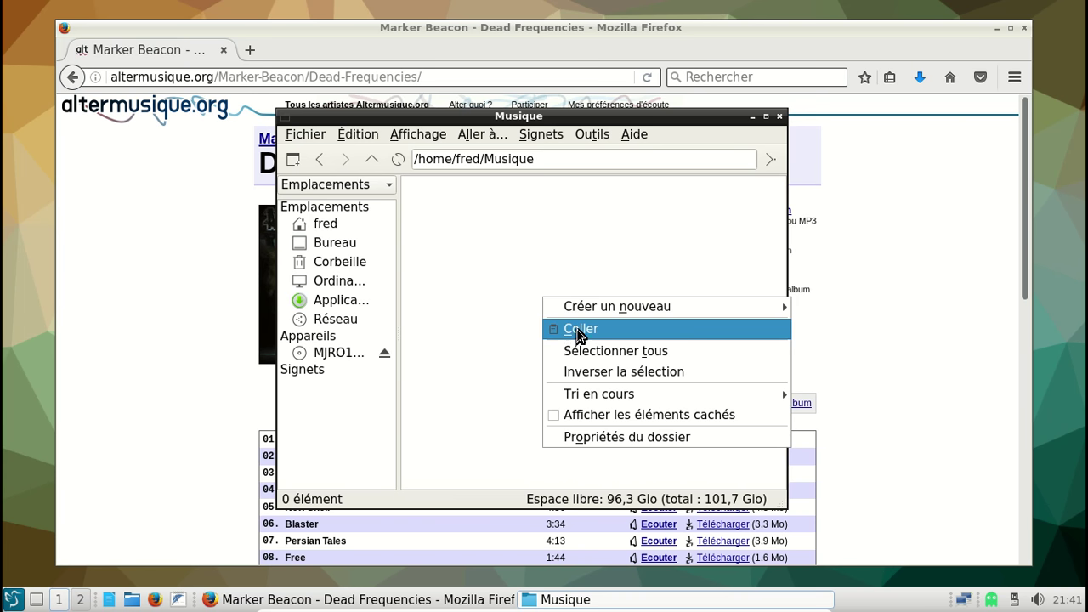
click(574, 326)
click(1024, 28)
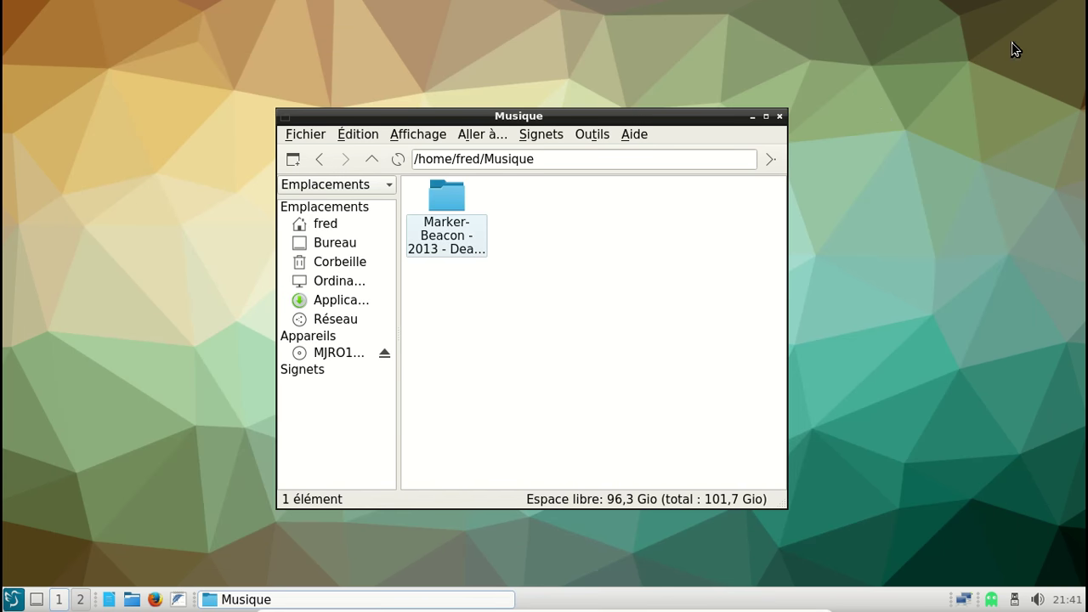